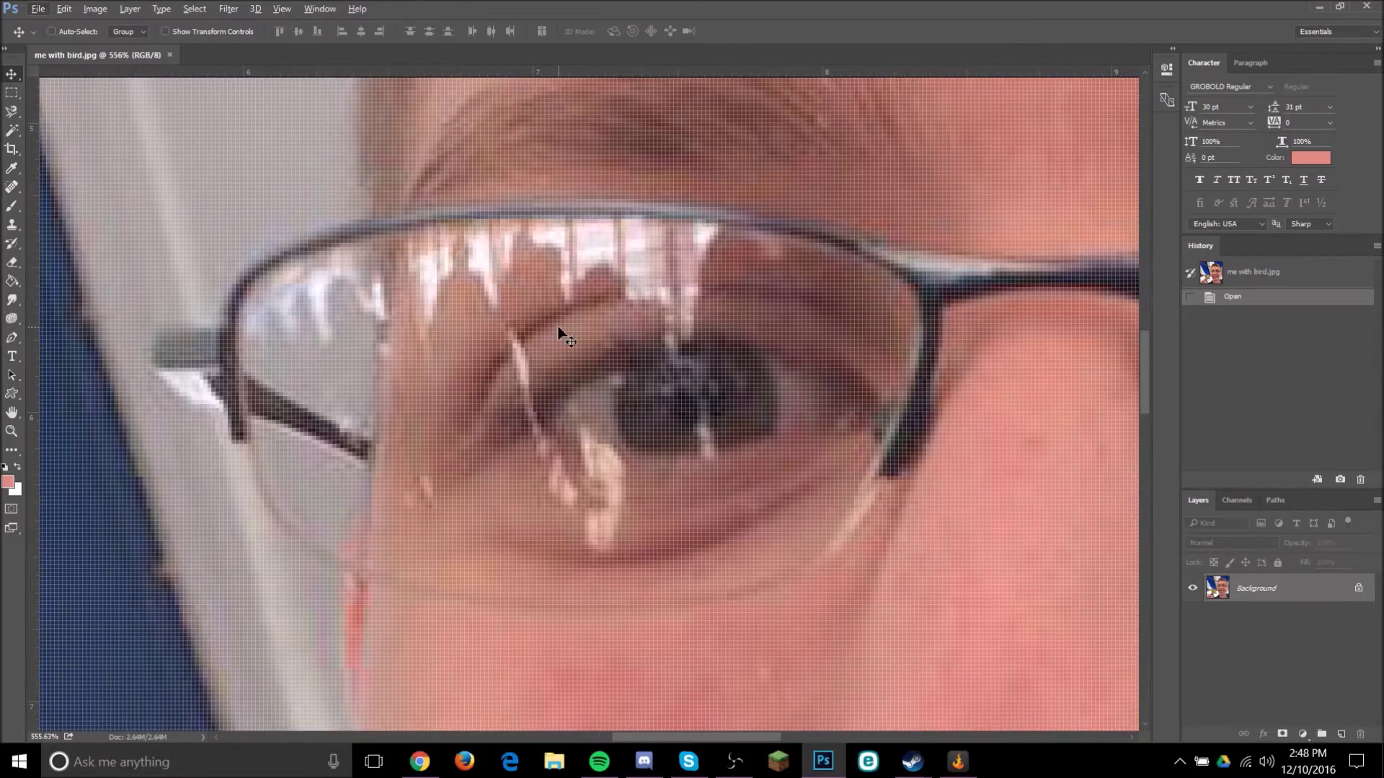
# Examine the glare reflections on both lenses of the glasses, up close and in the whole photo.
pyautogui.scroll(-10, 531, 321)
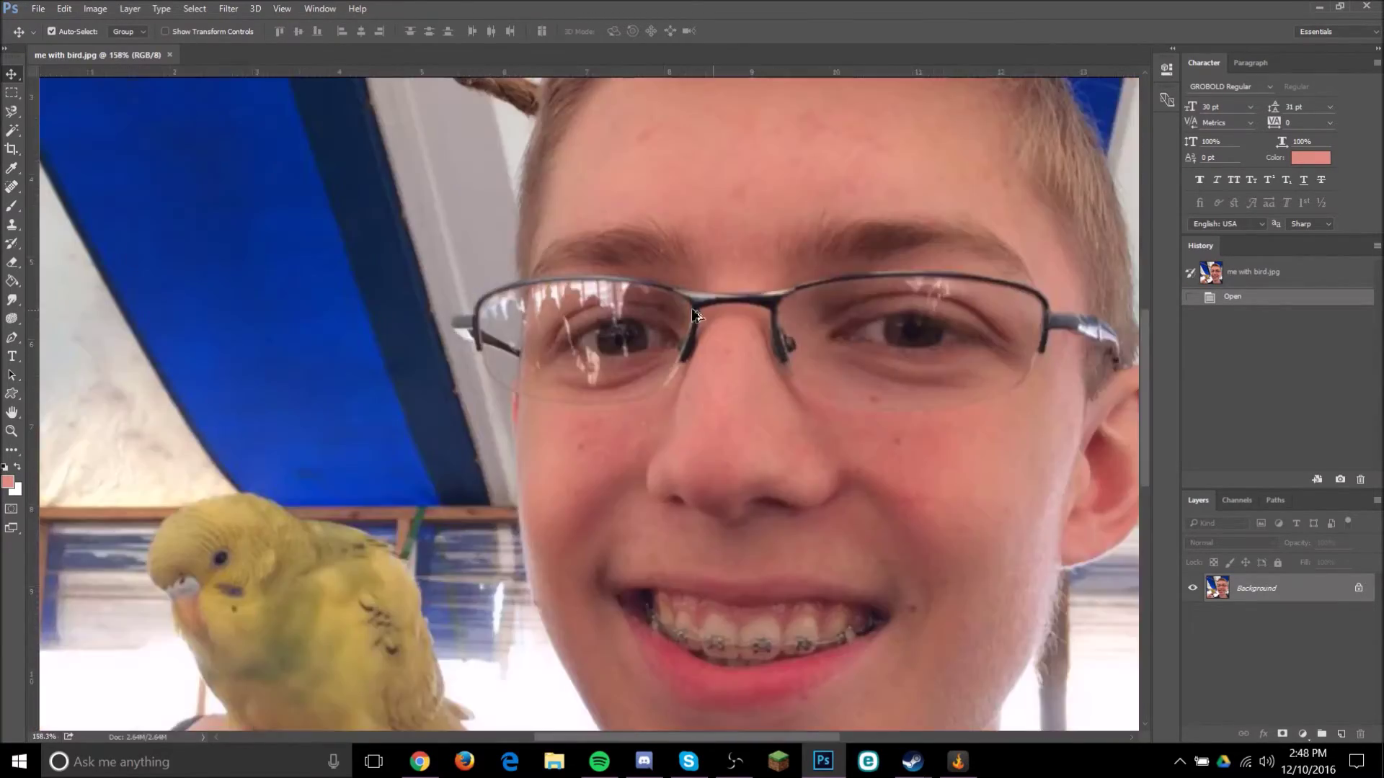
pyautogui.scroll(10, 983, 284)
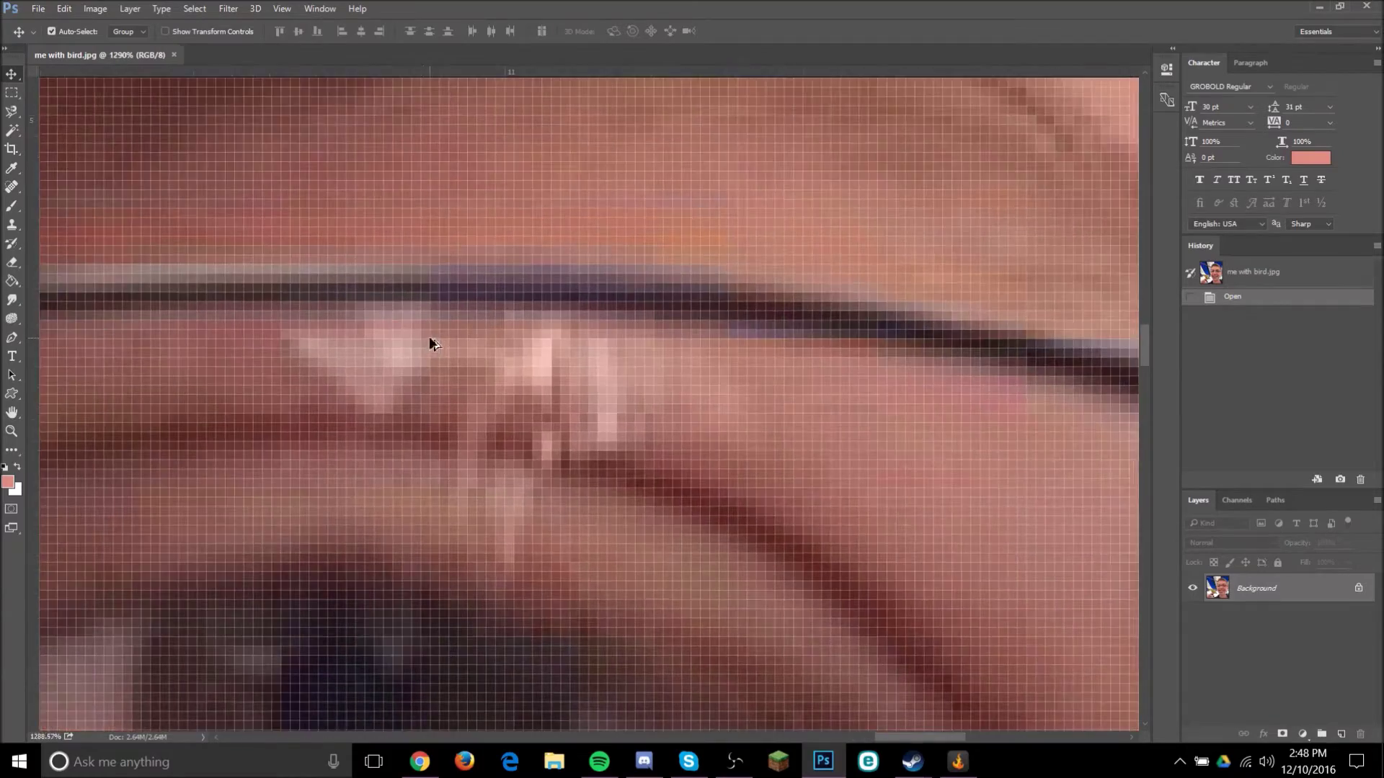
pyautogui.hscroll(-3, 344, 338)
pyautogui.scroll(-3, 357, 335)
pyautogui.scroll(1, 529, 310)
pyautogui.scroll(-10, 529, 314)
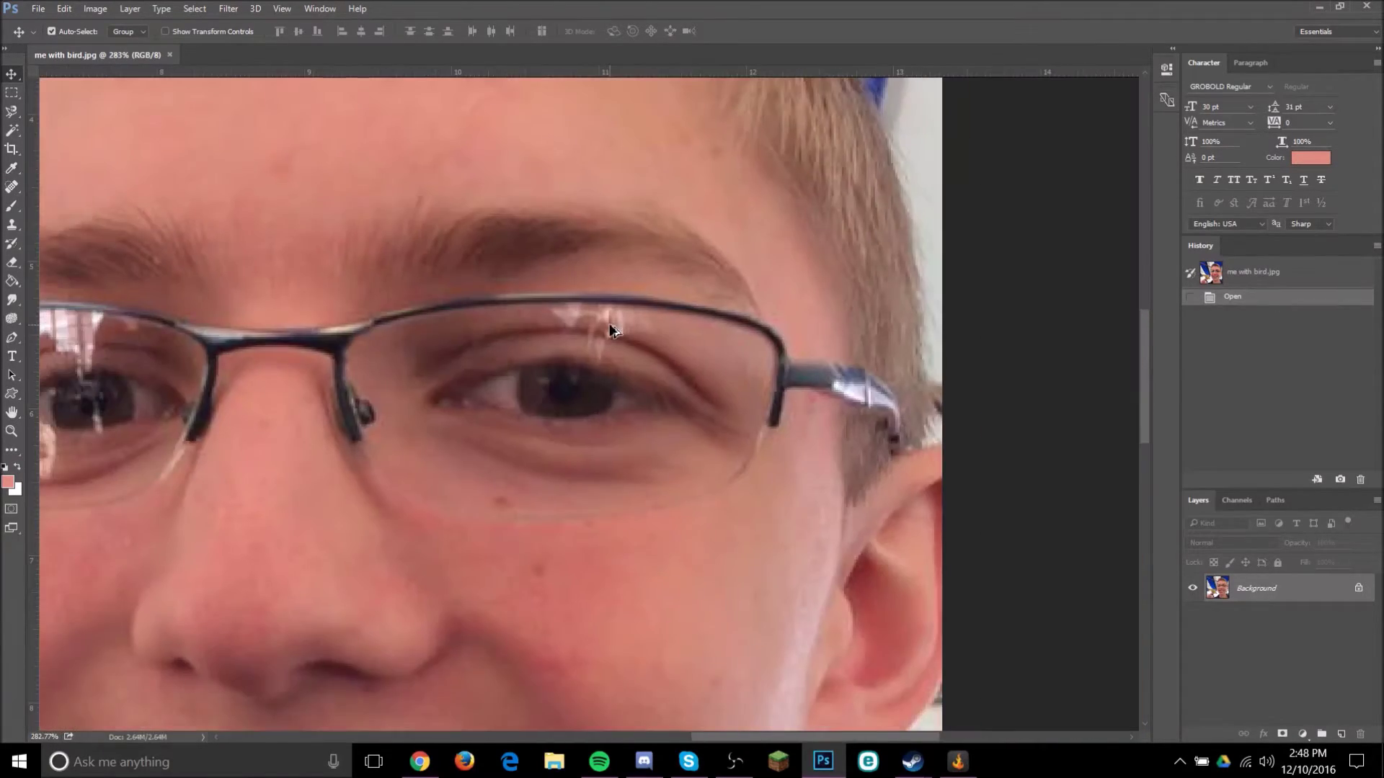
pyautogui.scroll(-3, 490, 337)
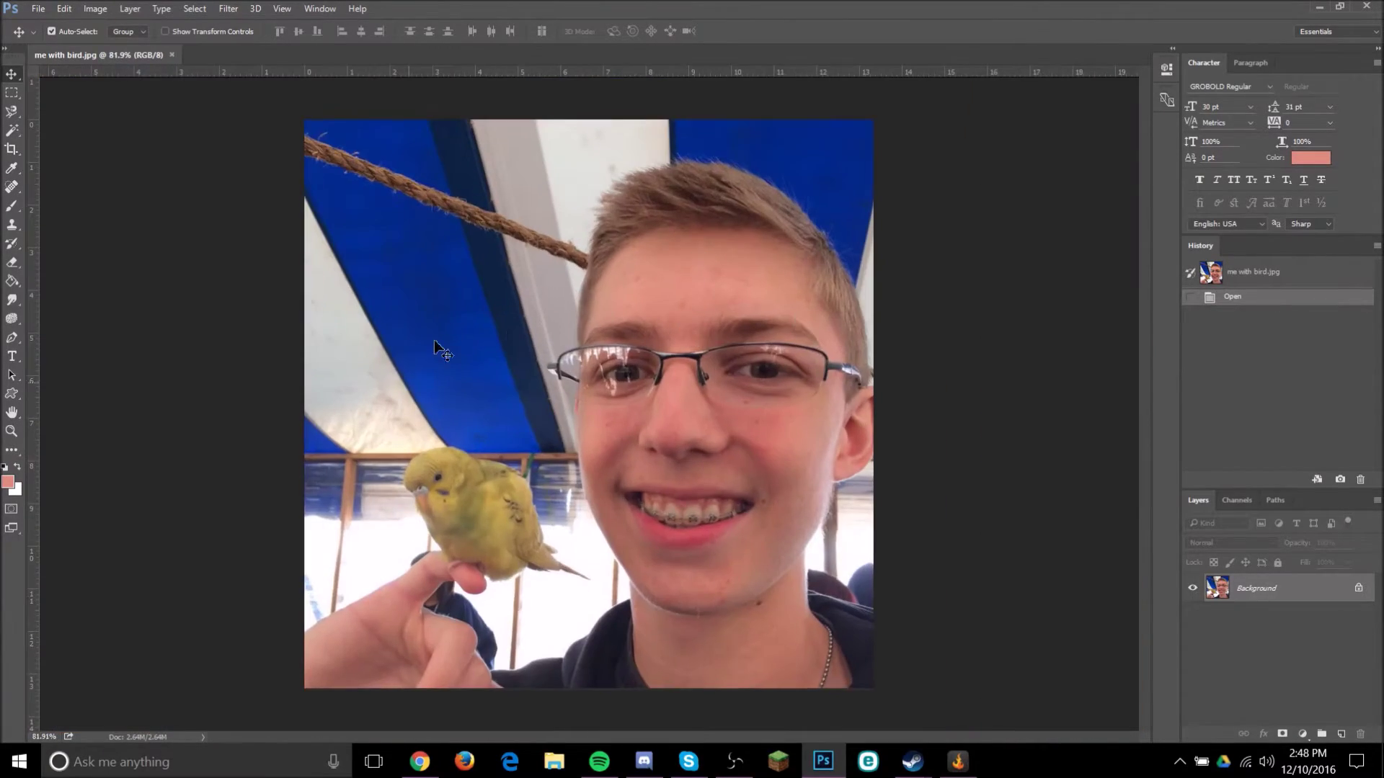
pyautogui.scroll(1, 811, 366)
pyautogui.scroll(1, 742, 364)
pyautogui.scroll(-1, 691, 356)
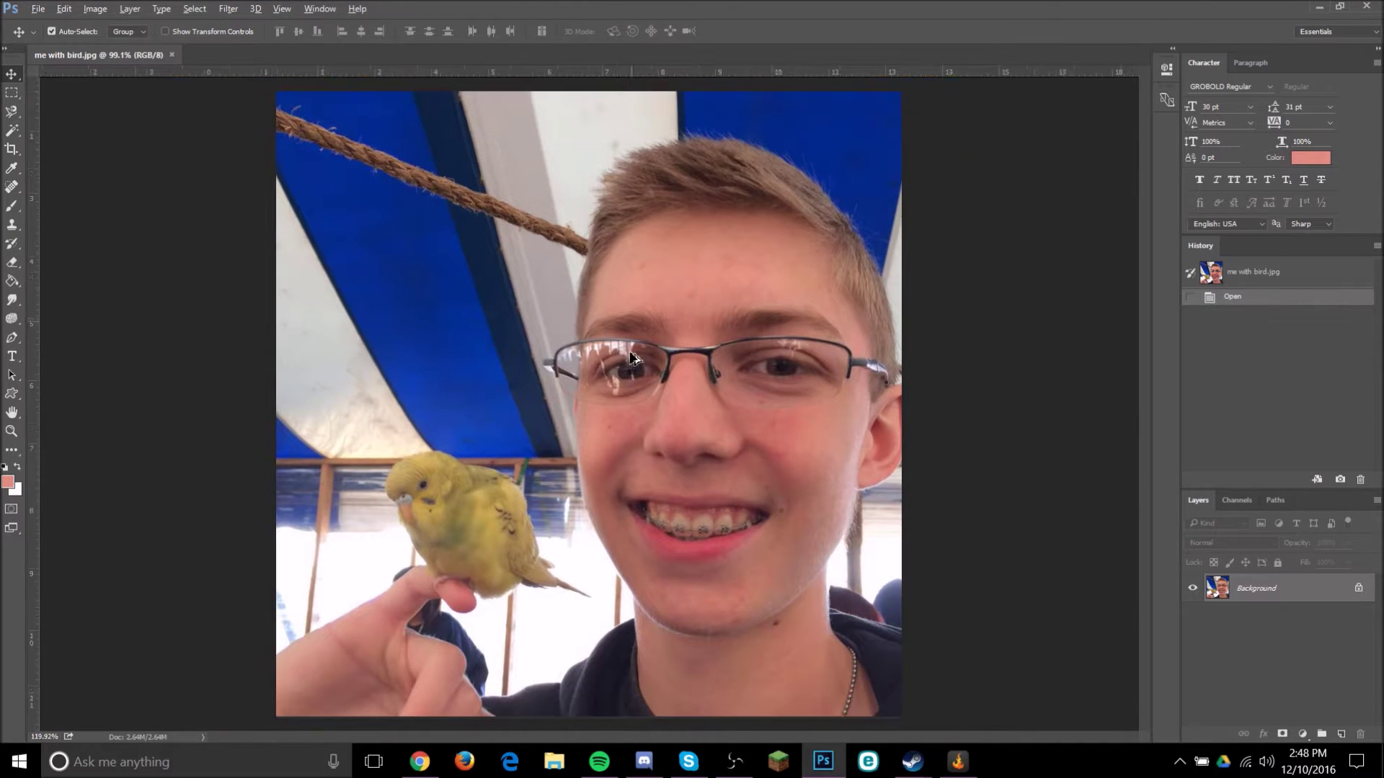
pyautogui.scroll(2, 621, 356)
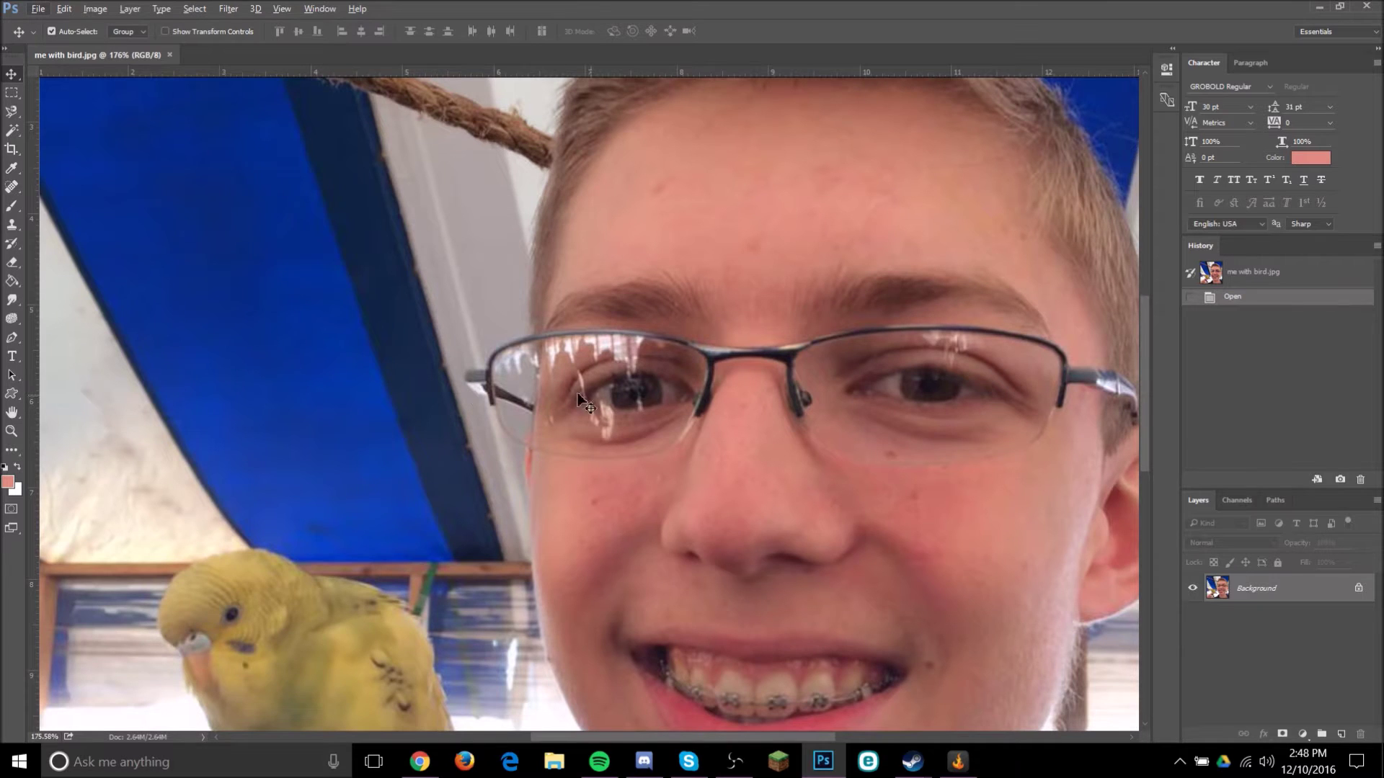
pyautogui.scroll(1, 937, 360)
pyautogui.scroll(-1, 729, 348)
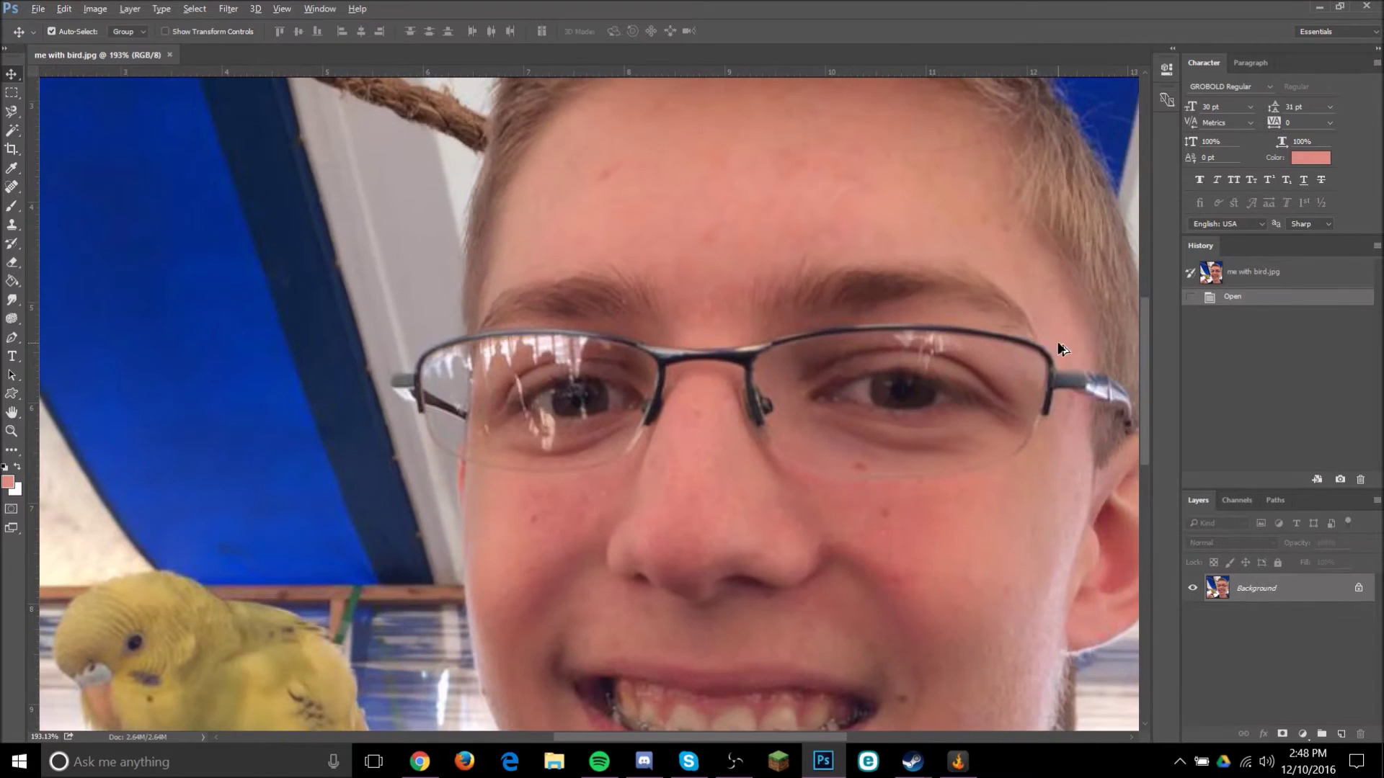
pyautogui.scroll(-4, 422, 345)
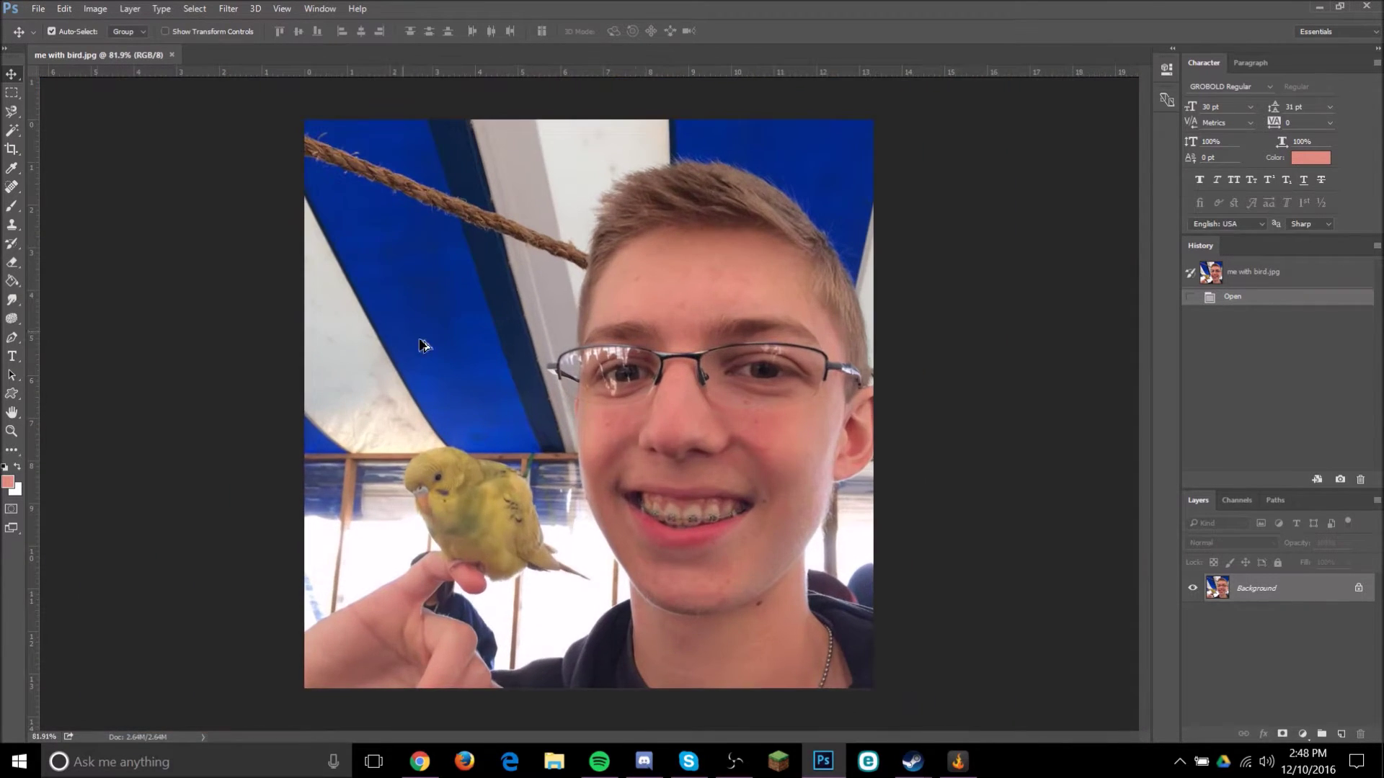
pyautogui.click(9, 208)
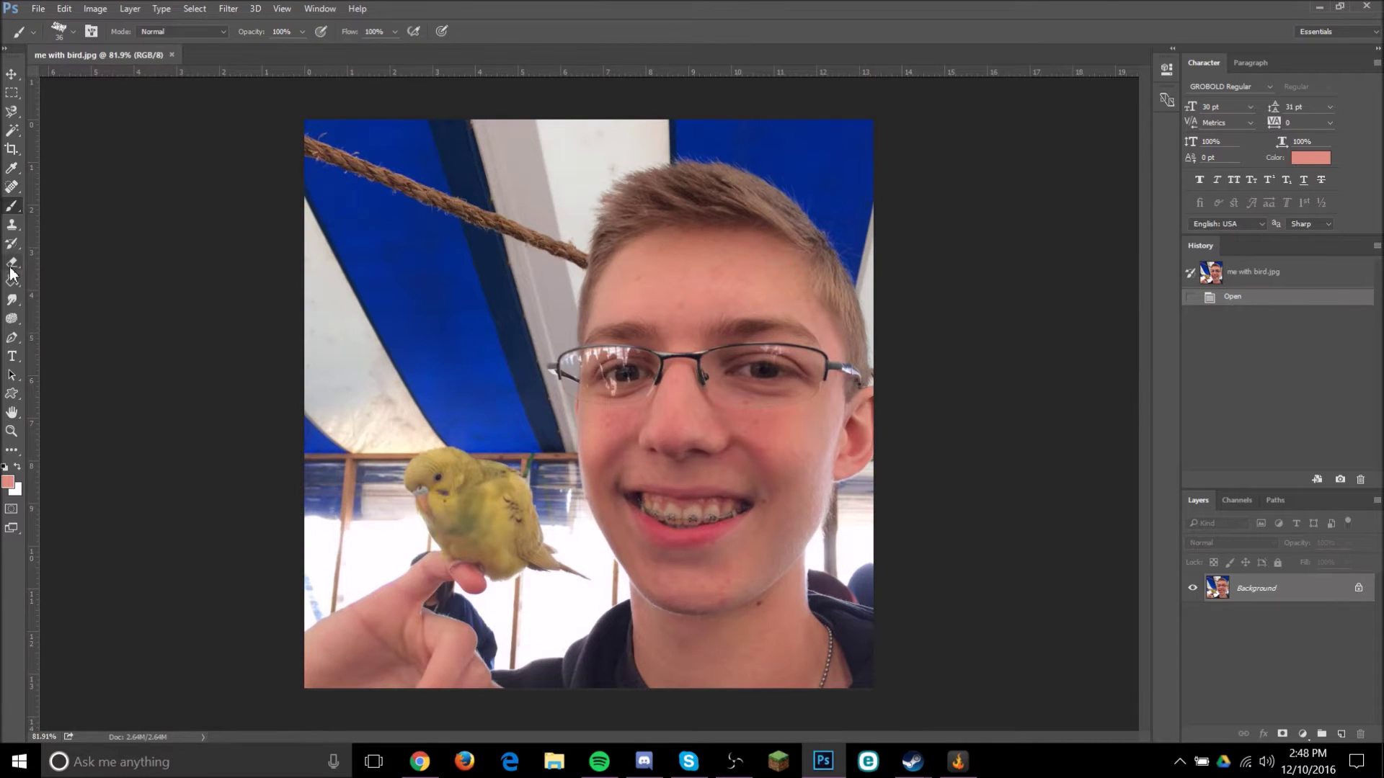
pyautogui.click(11, 225)
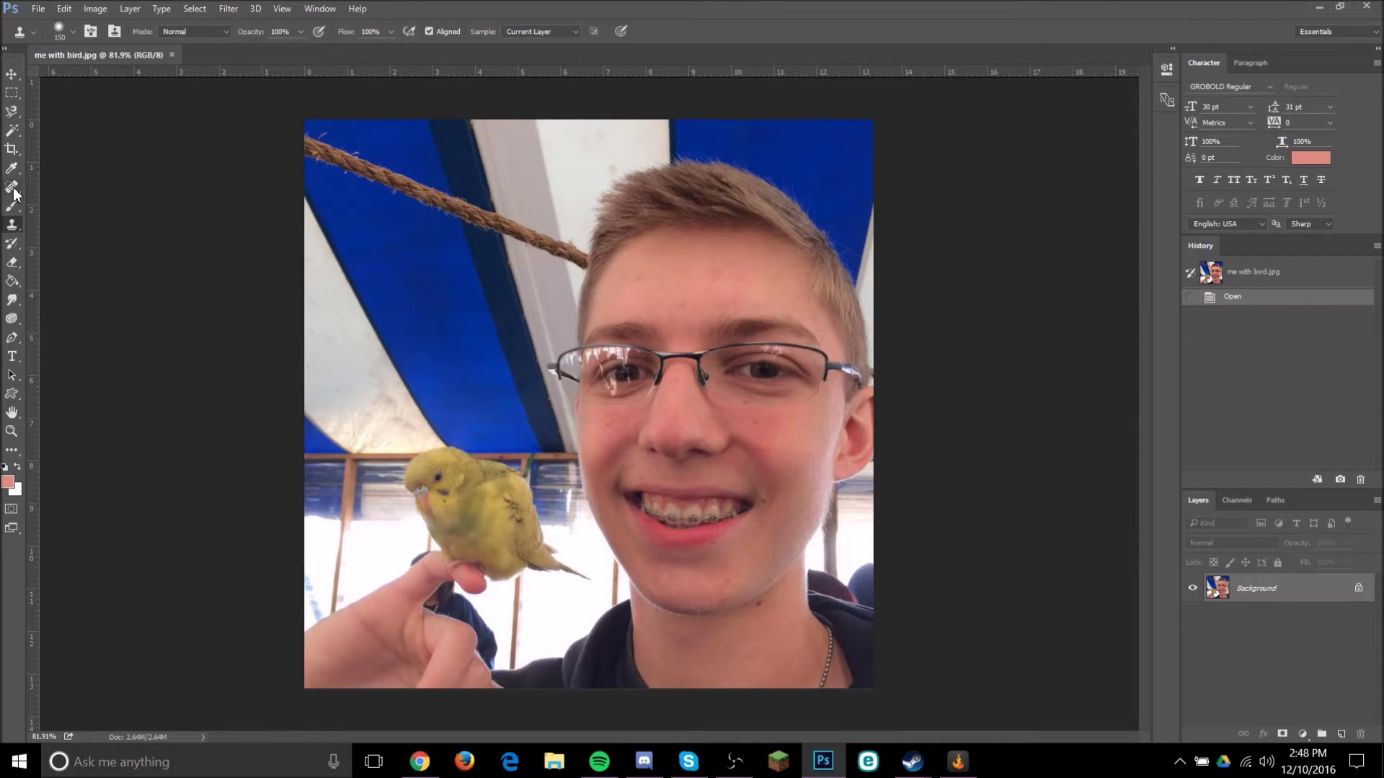
pyautogui.click(12, 189)
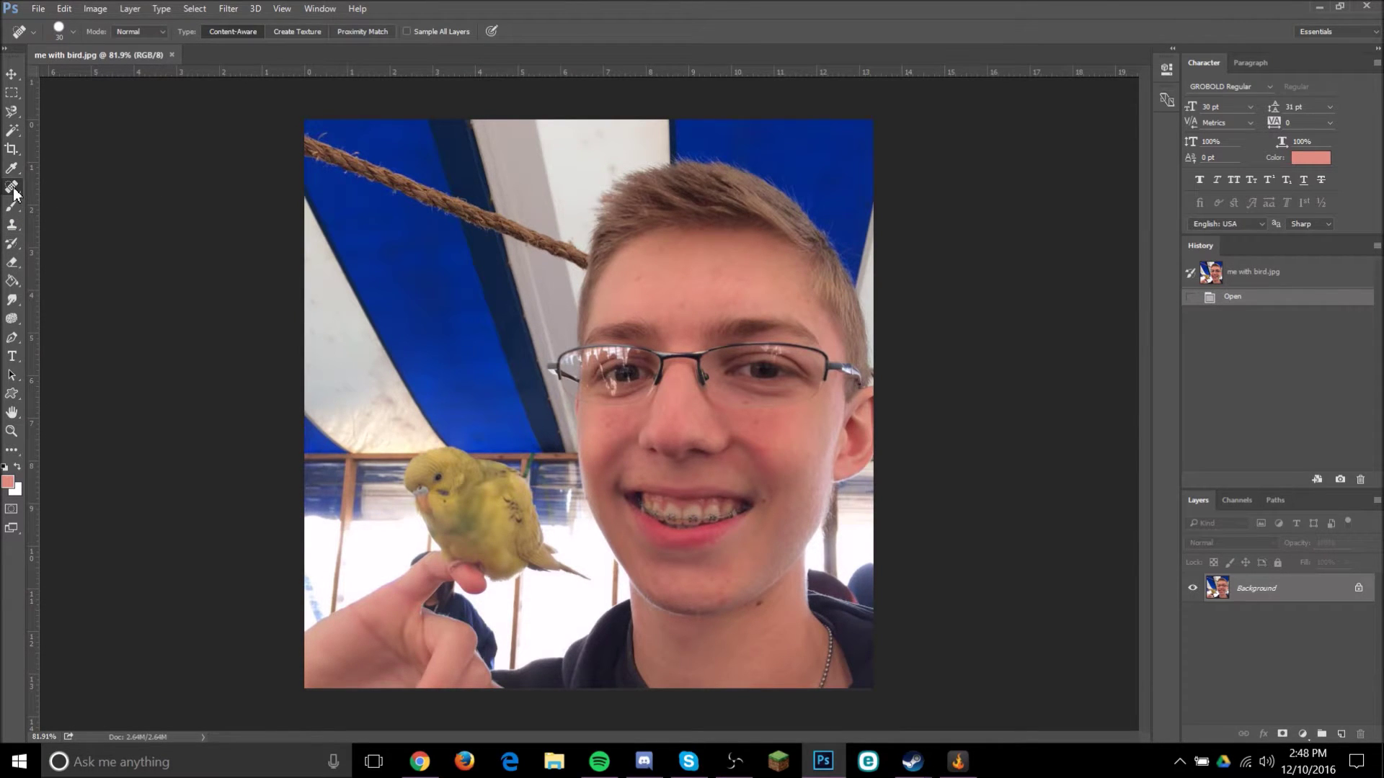
pyautogui.click(11, 225)
pyautogui.scroll(4, 641, 265)
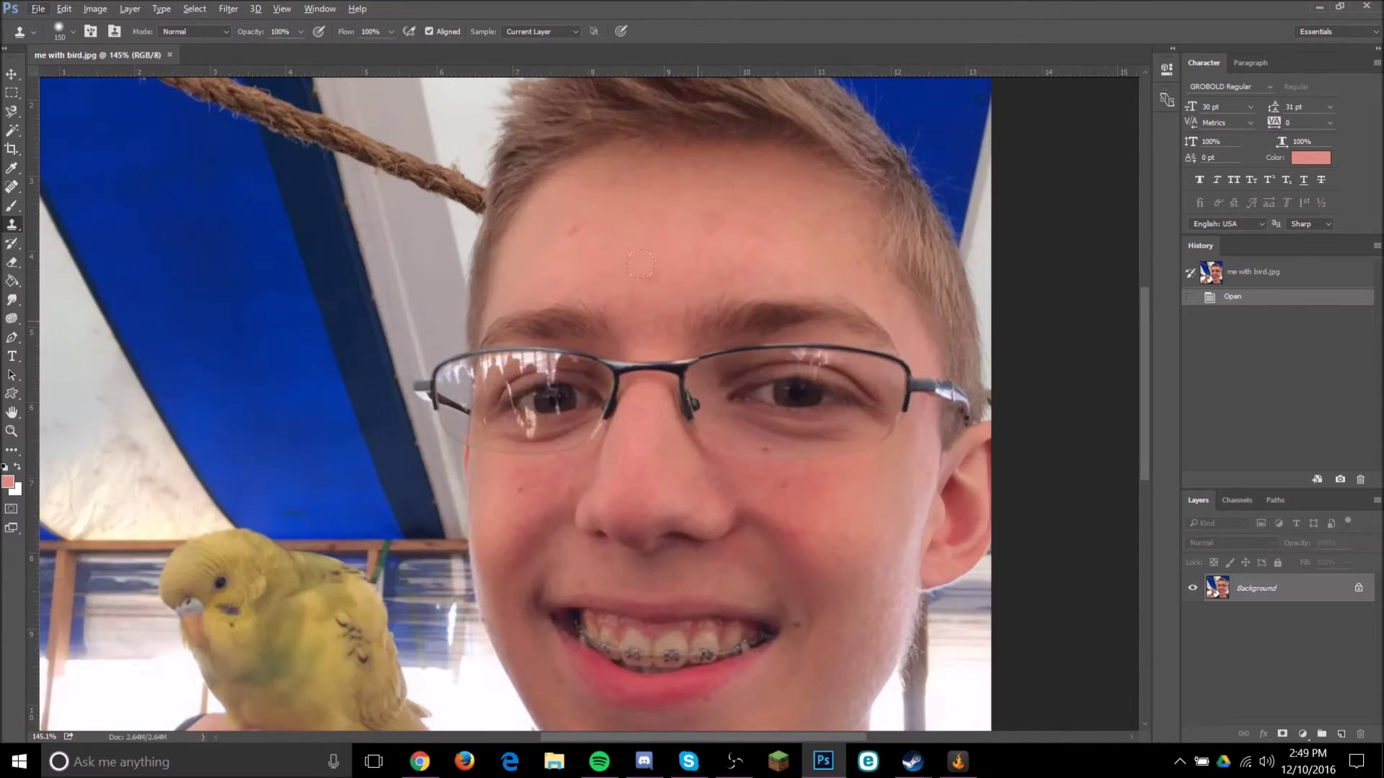
pyautogui.scroll(5, 641, 265)
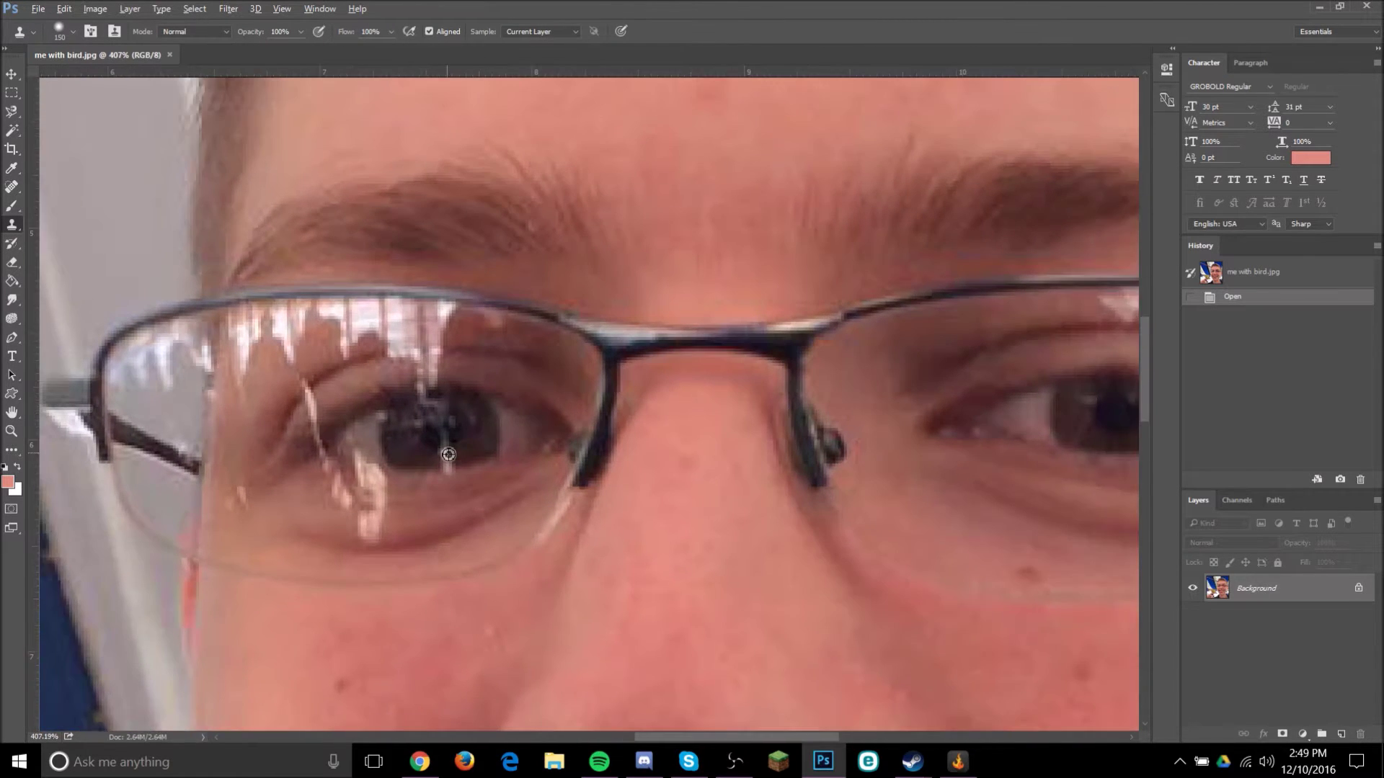
pyautogui.scroll(1, 448, 454)
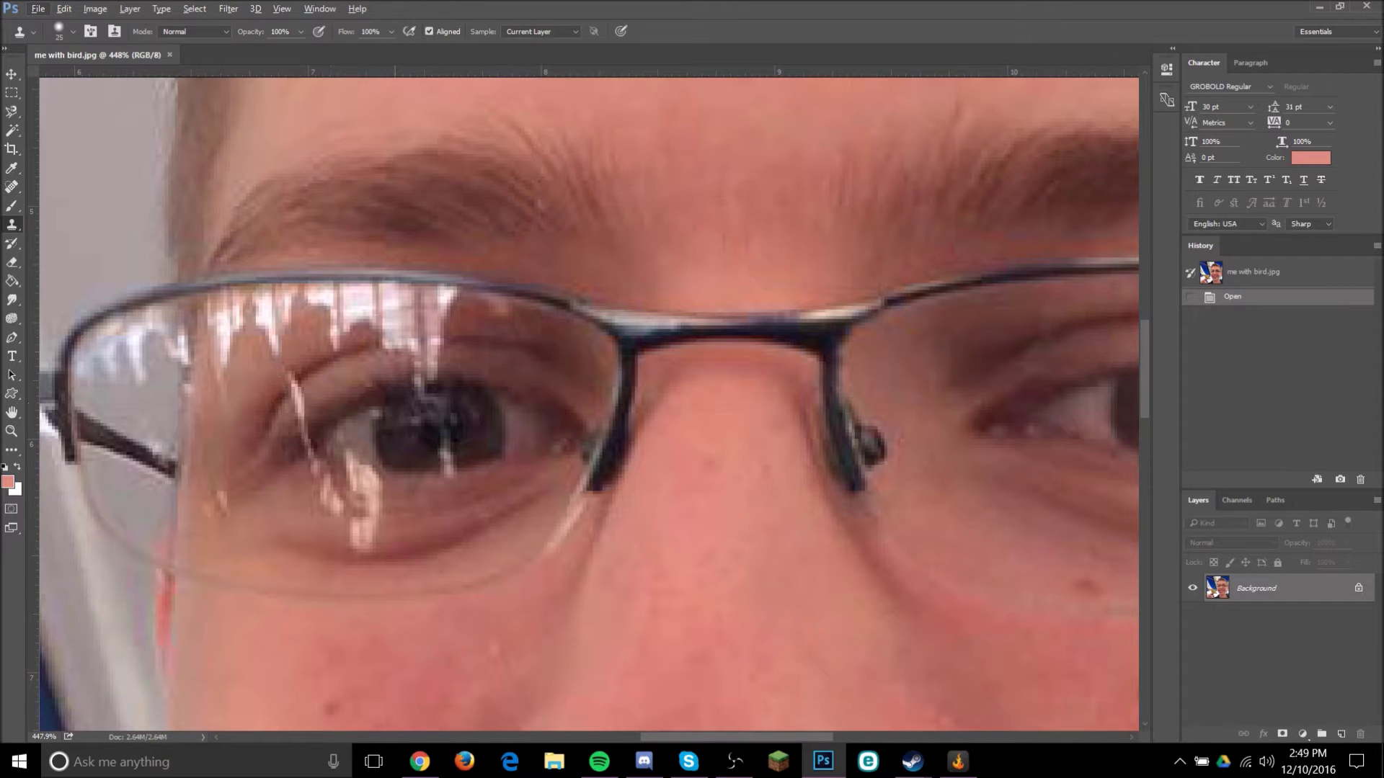
pyautogui.press('[')
pyautogui.press('[')
pyautogui.press(']')
pyautogui.press(']')
pyautogui.press(']')
pyautogui.press(']')
pyautogui.press(']')
pyautogui.press(']')
# Examine the glare streaks crossing the eye and eyelid behind the more reflective lens at pixel level.
pyautogui.scroll(3, 351, 274)
pyautogui.scroll(4, 505, 403)
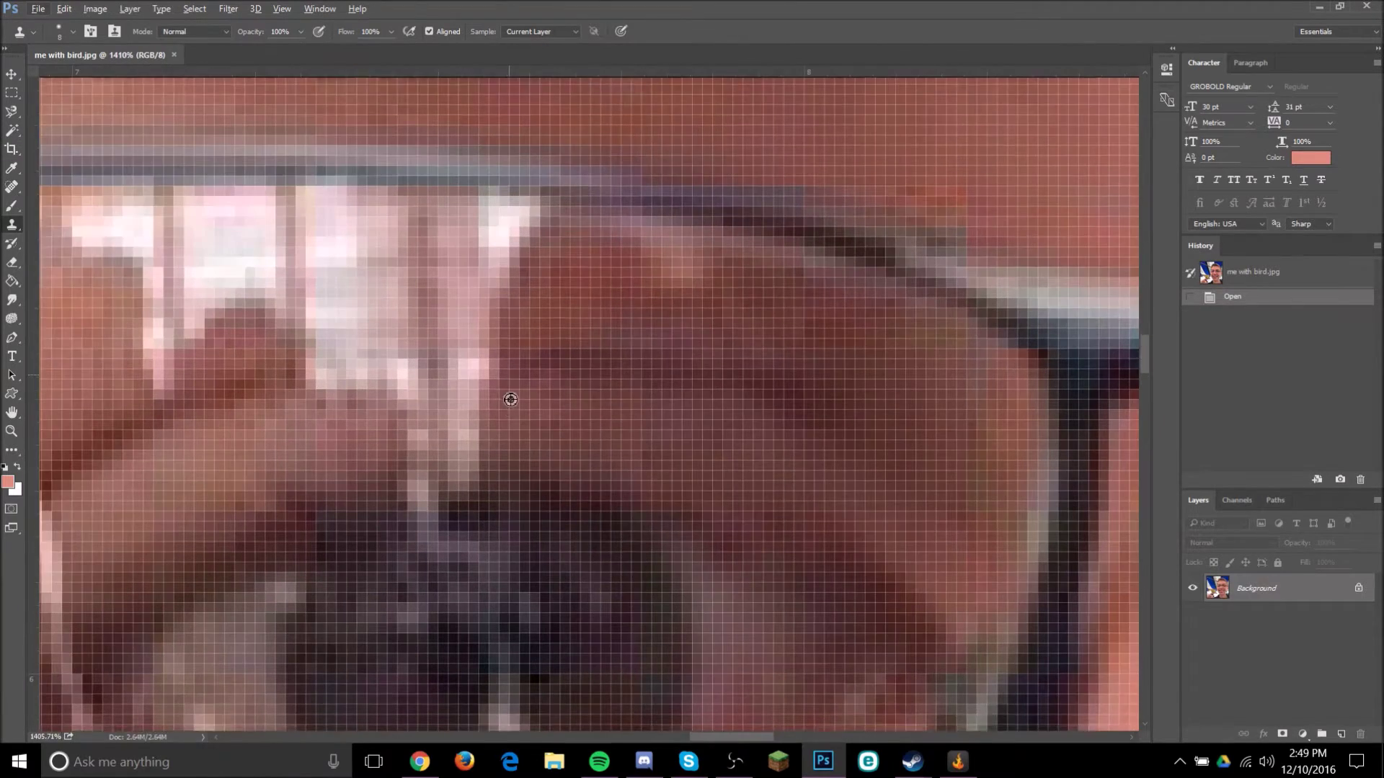
pyautogui.scroll(-3, 493, 358)
pyautogui.hscroll(-2, 492, 358)
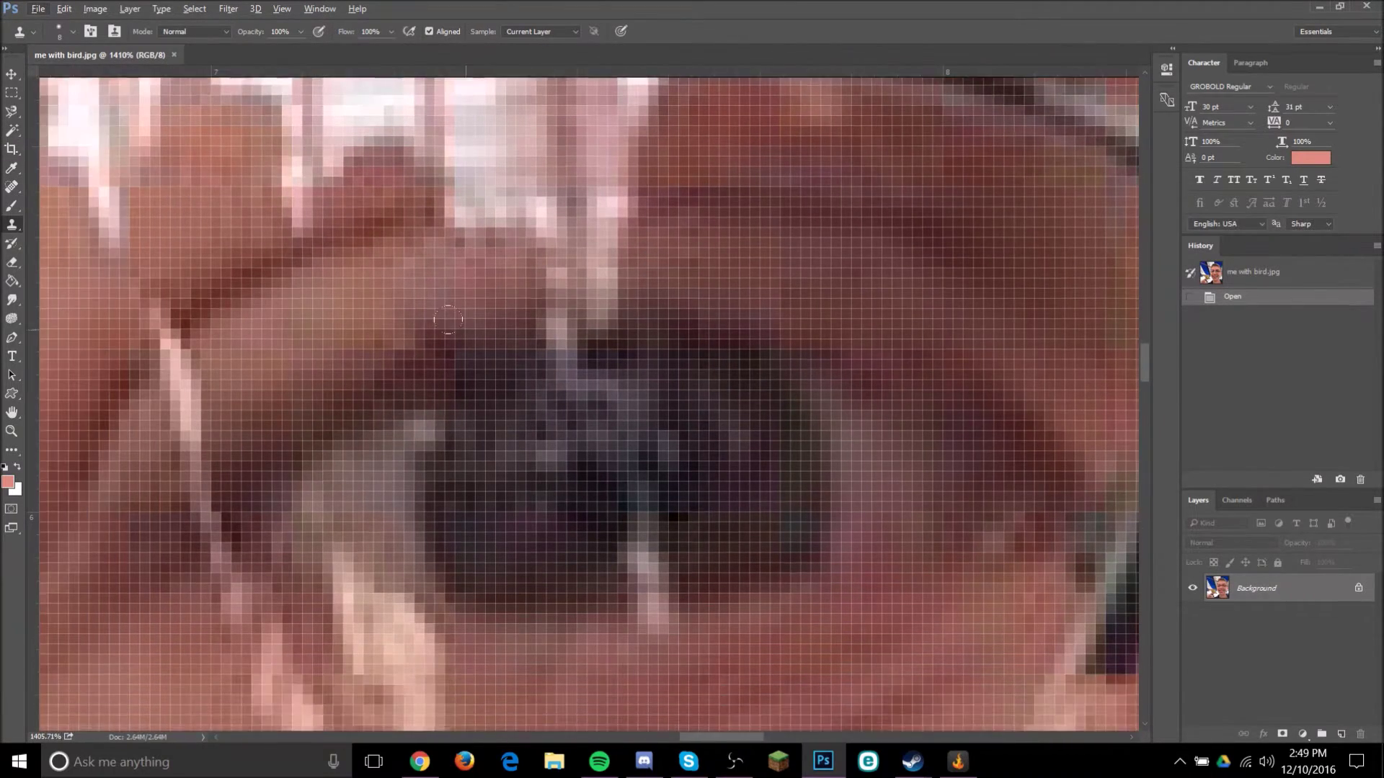
pyautogui.scroll(5, 329, 302)
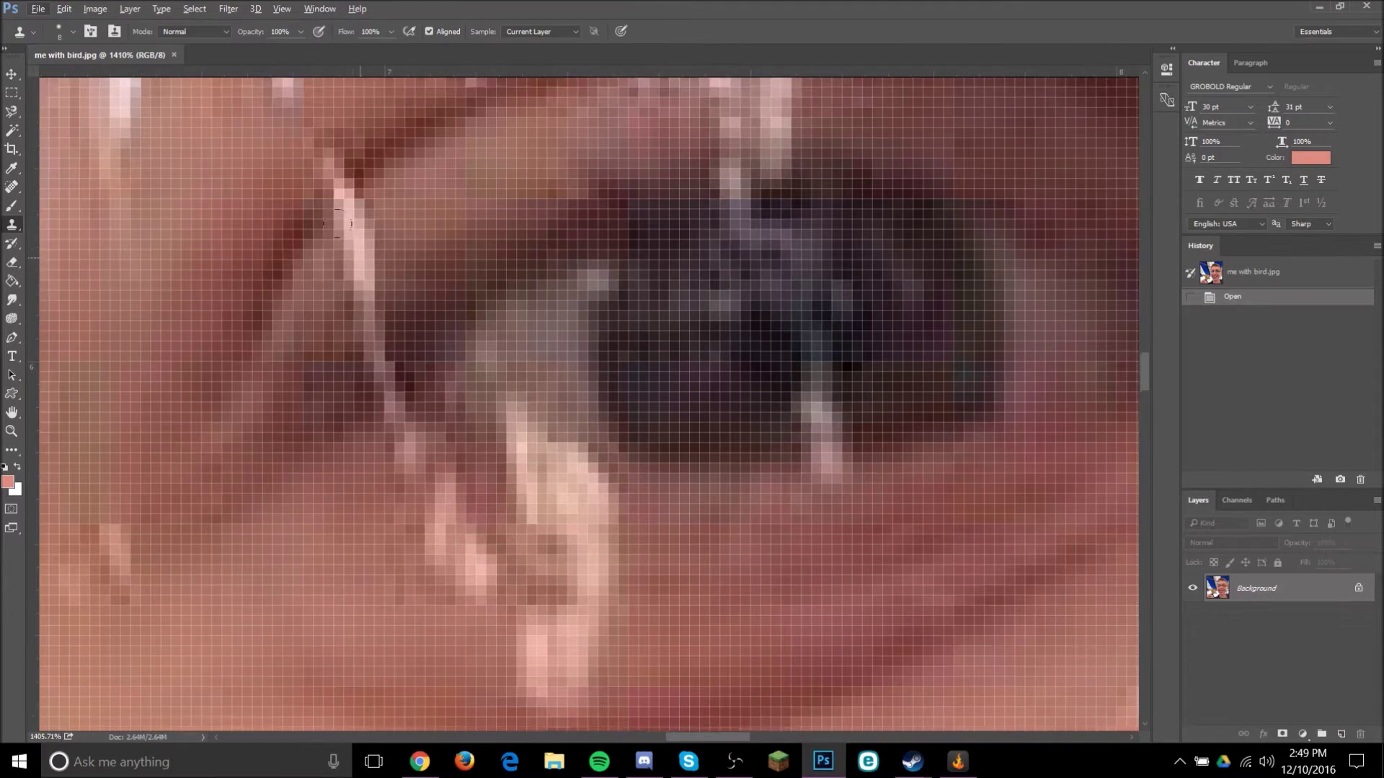
pyautogui.scroll(-6, 268, 444)
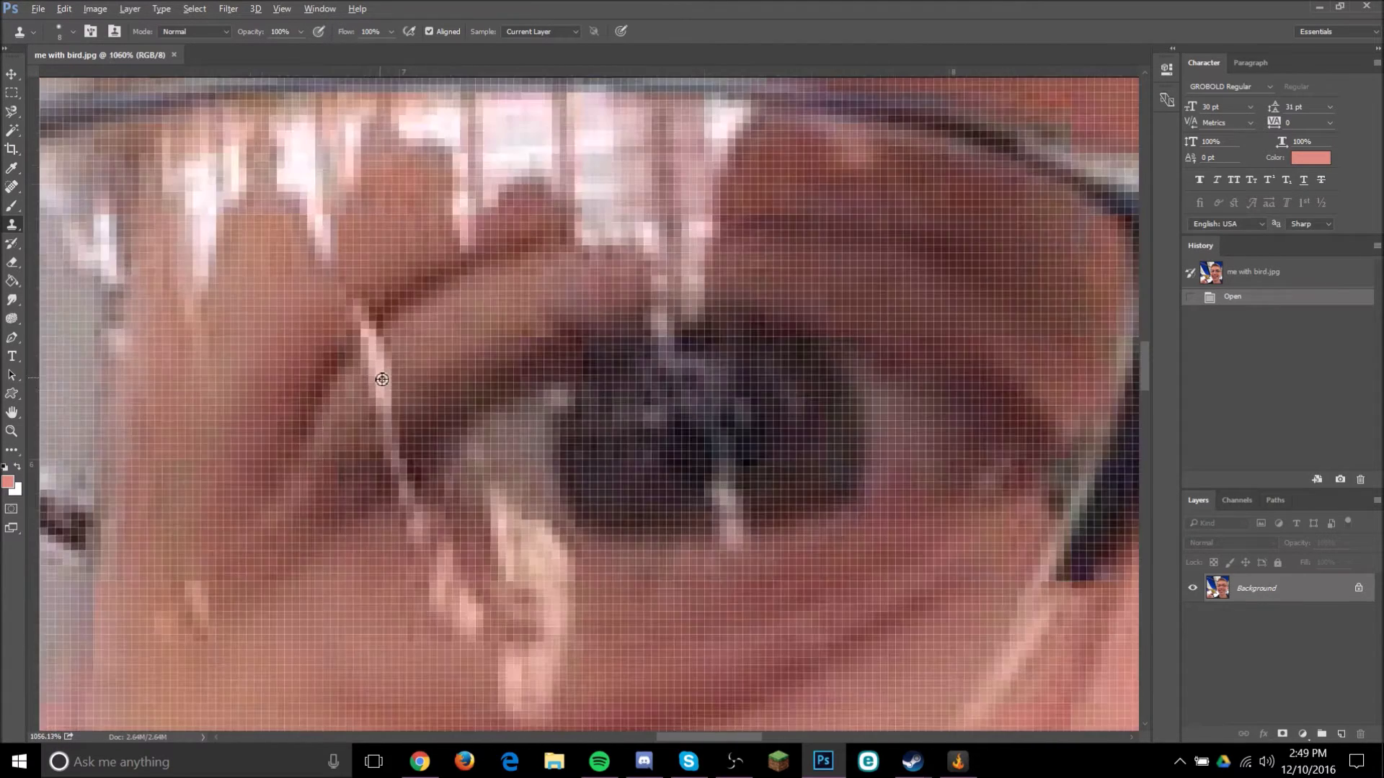
pyautogui.scroll(5, 374, 382)
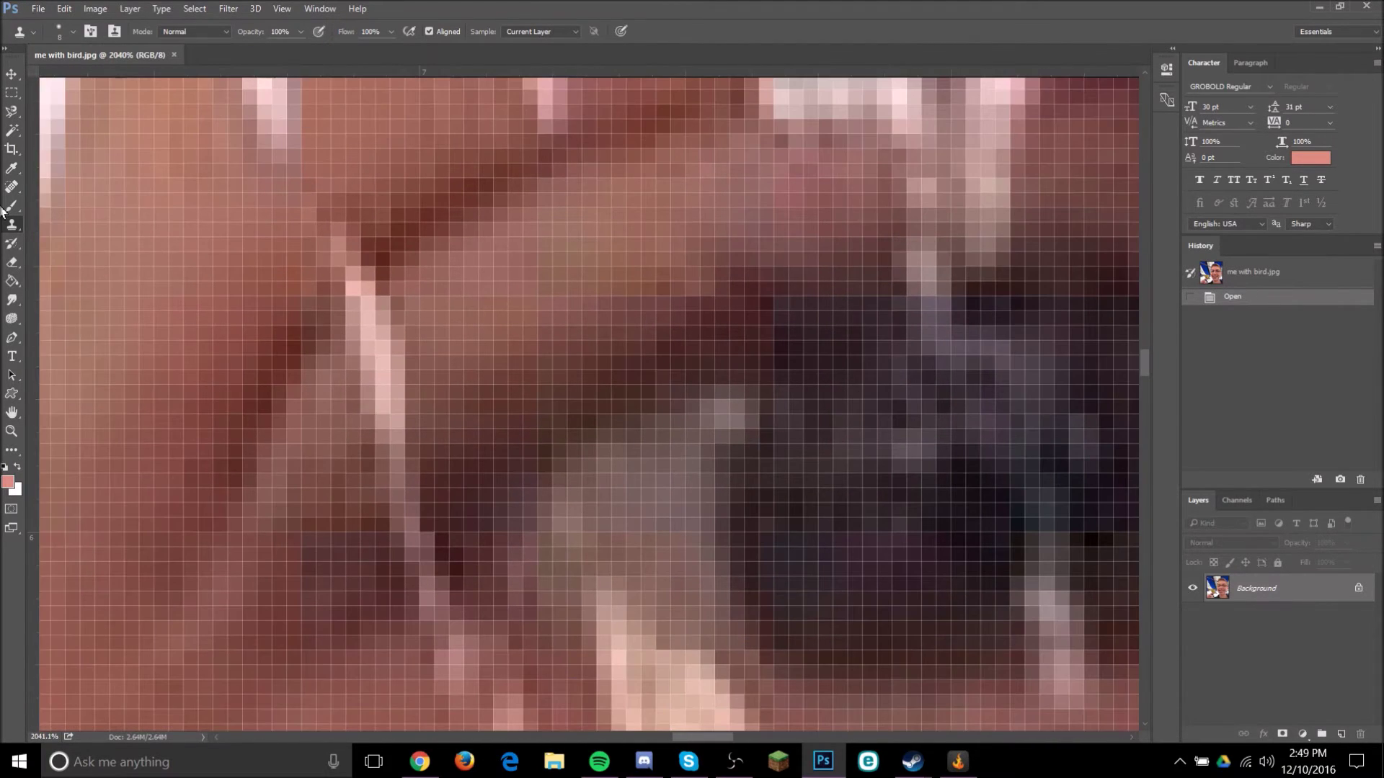
# Heal the upper part of the thin white glare streak beside the outer corner of the eye with a small Spot Healing Brush.
pyautogui.click(11, 186)
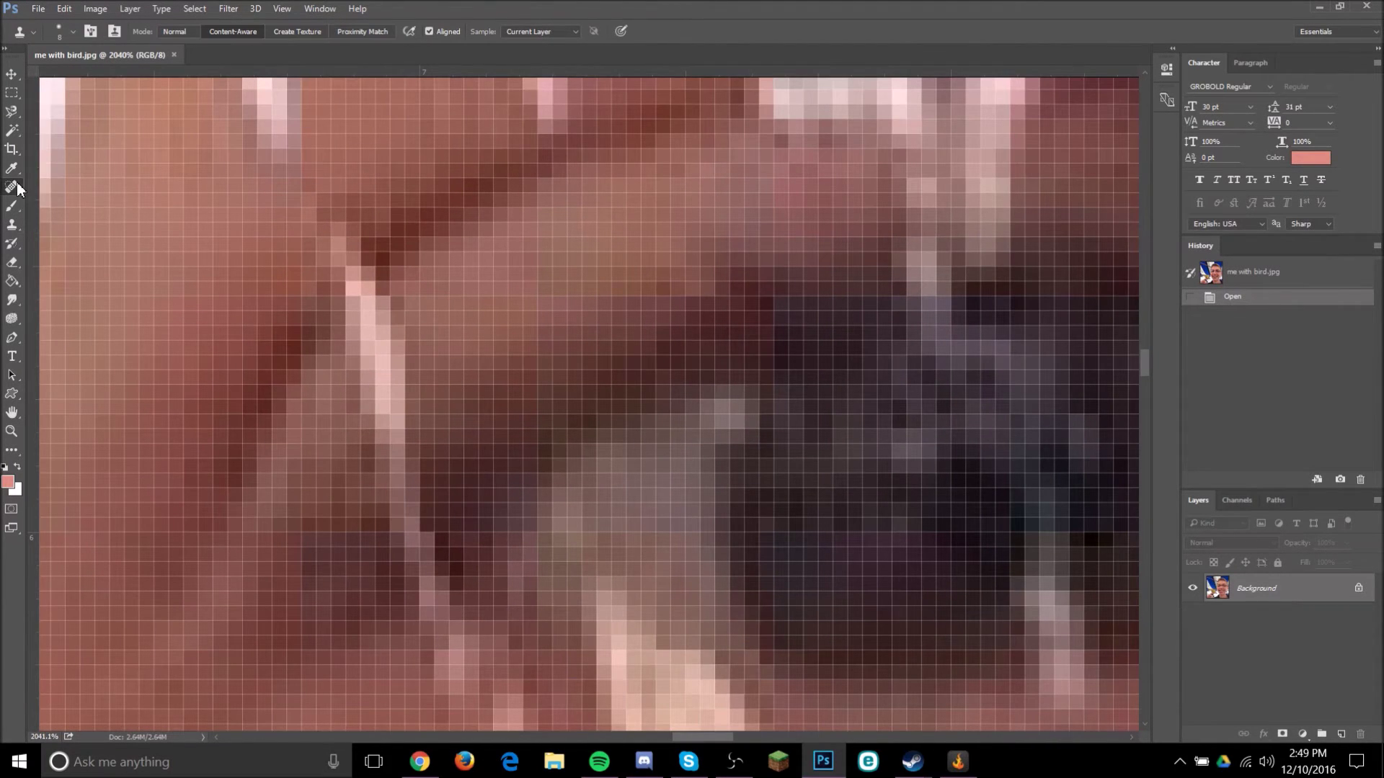
pyautogui.rightClick(12, 187)
pyautogui.click(50, 188)
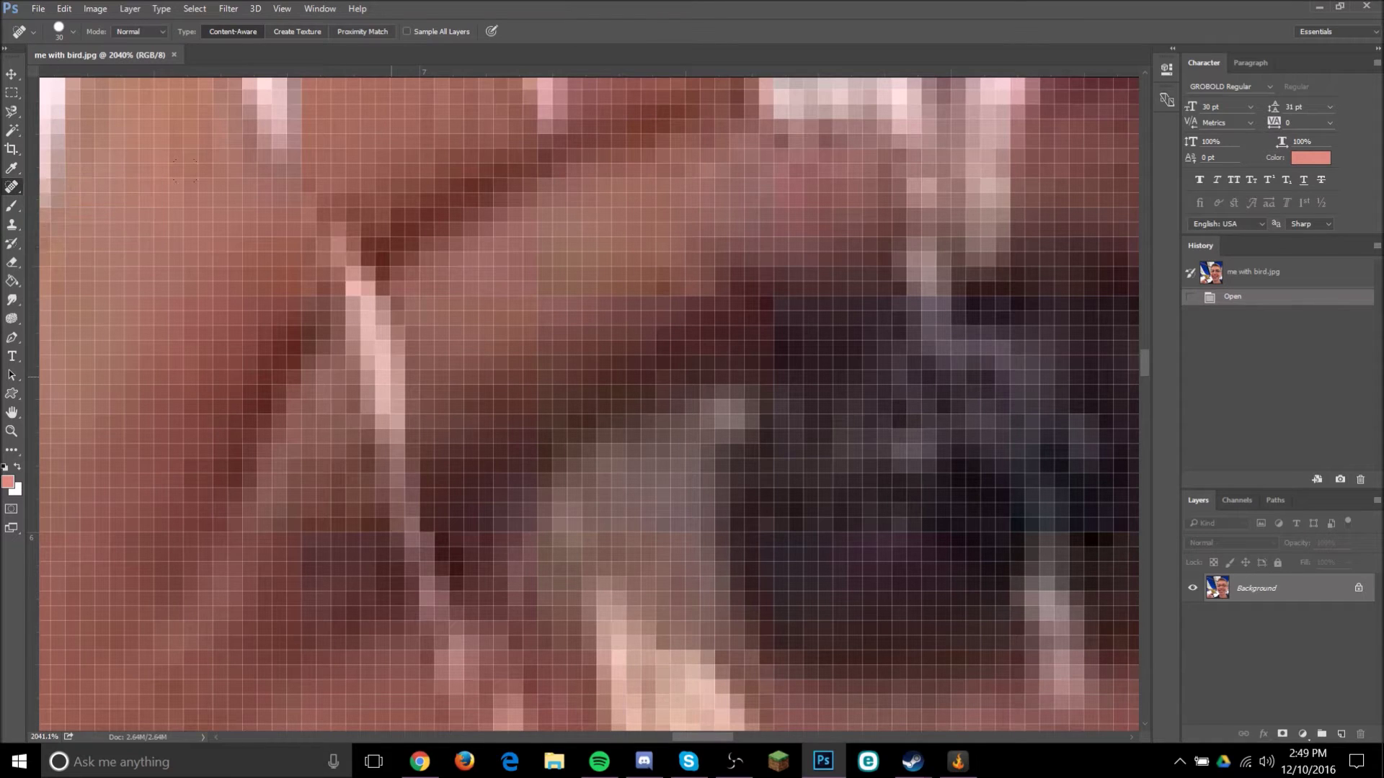
pyautogui.moveTo(353, 277); pyautogui.dragTo(410, 427)
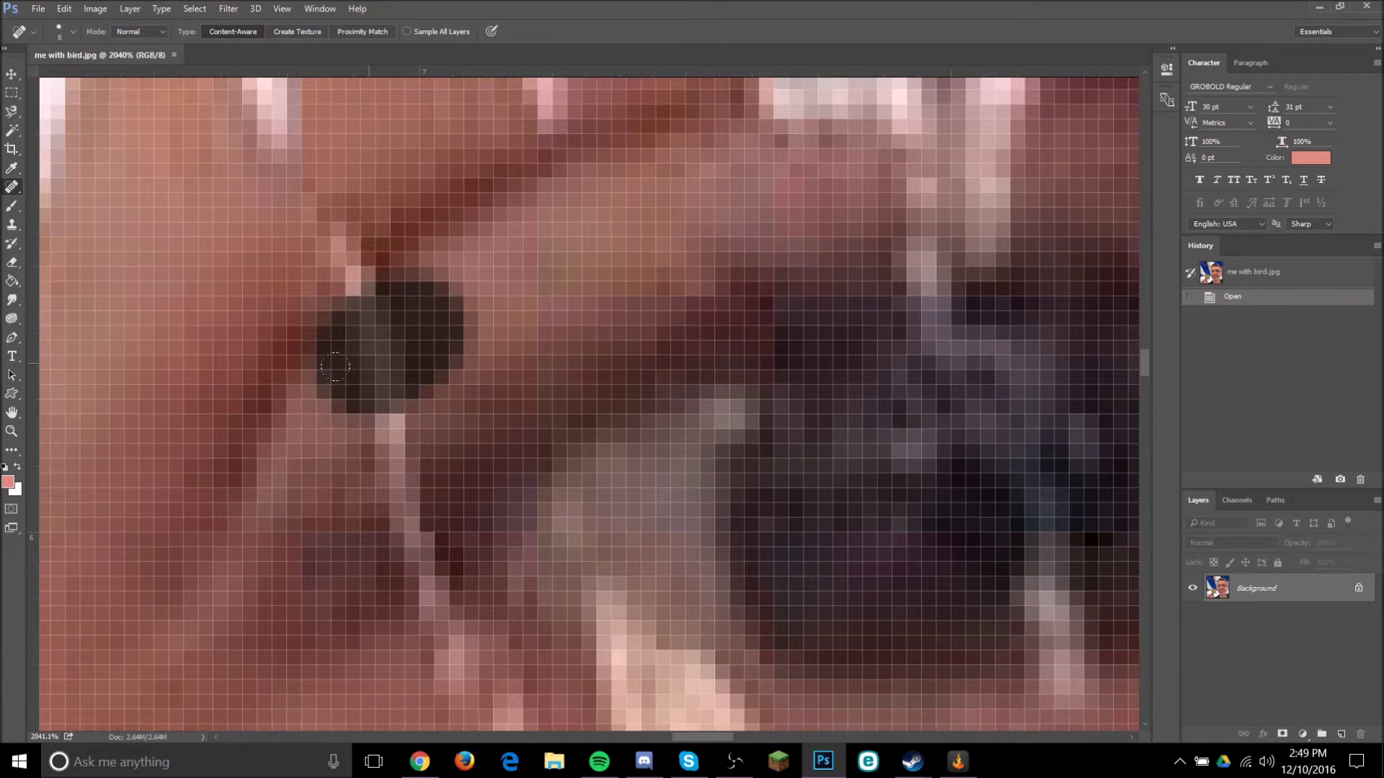
pyautogui.moveTo(401, 340); pyautogui.dragTo(346, 483)
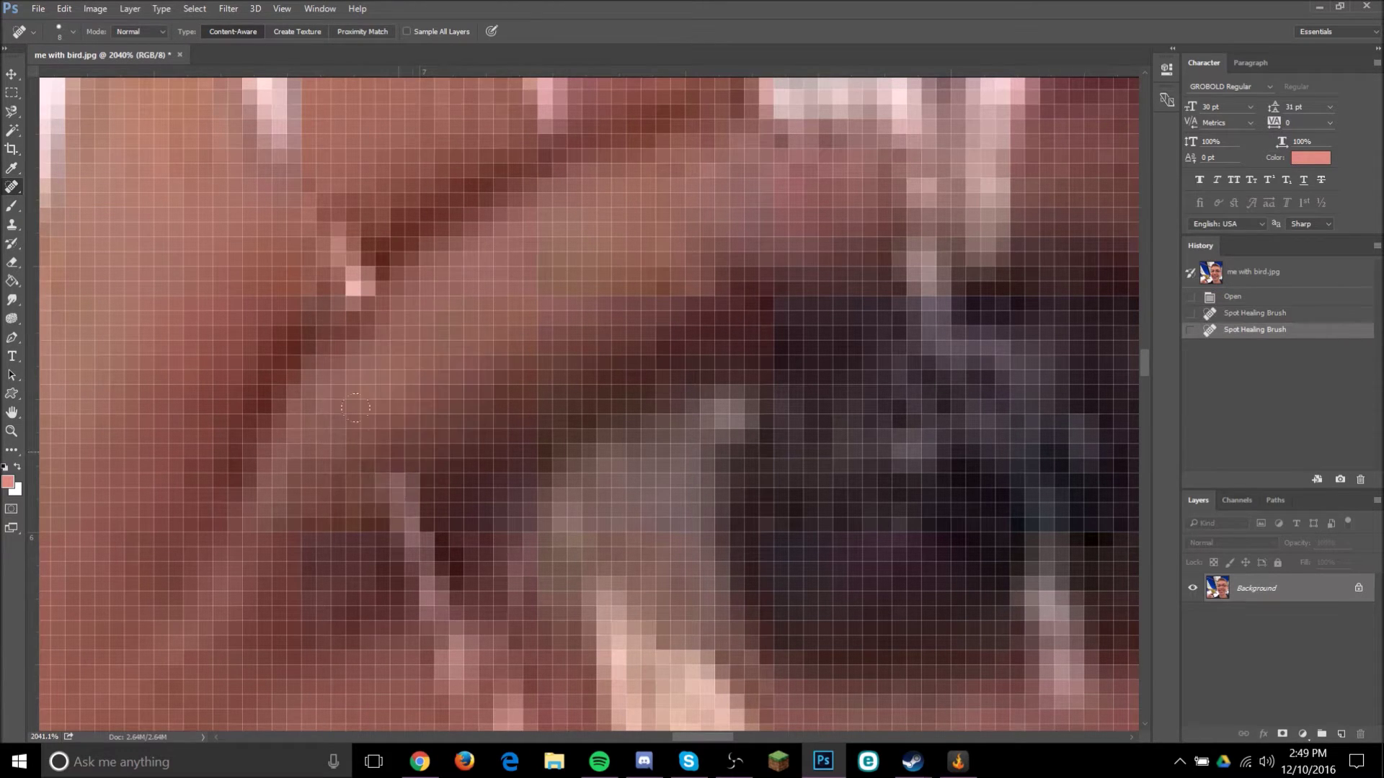
pyautogui.moveTo(356, 408); pyautogui.dragTo(369, 539)
# Try to heal the leftover light spot where the glare streak crosses the eyelid crease.
pyautogui.scroll(-3, 381, 440)
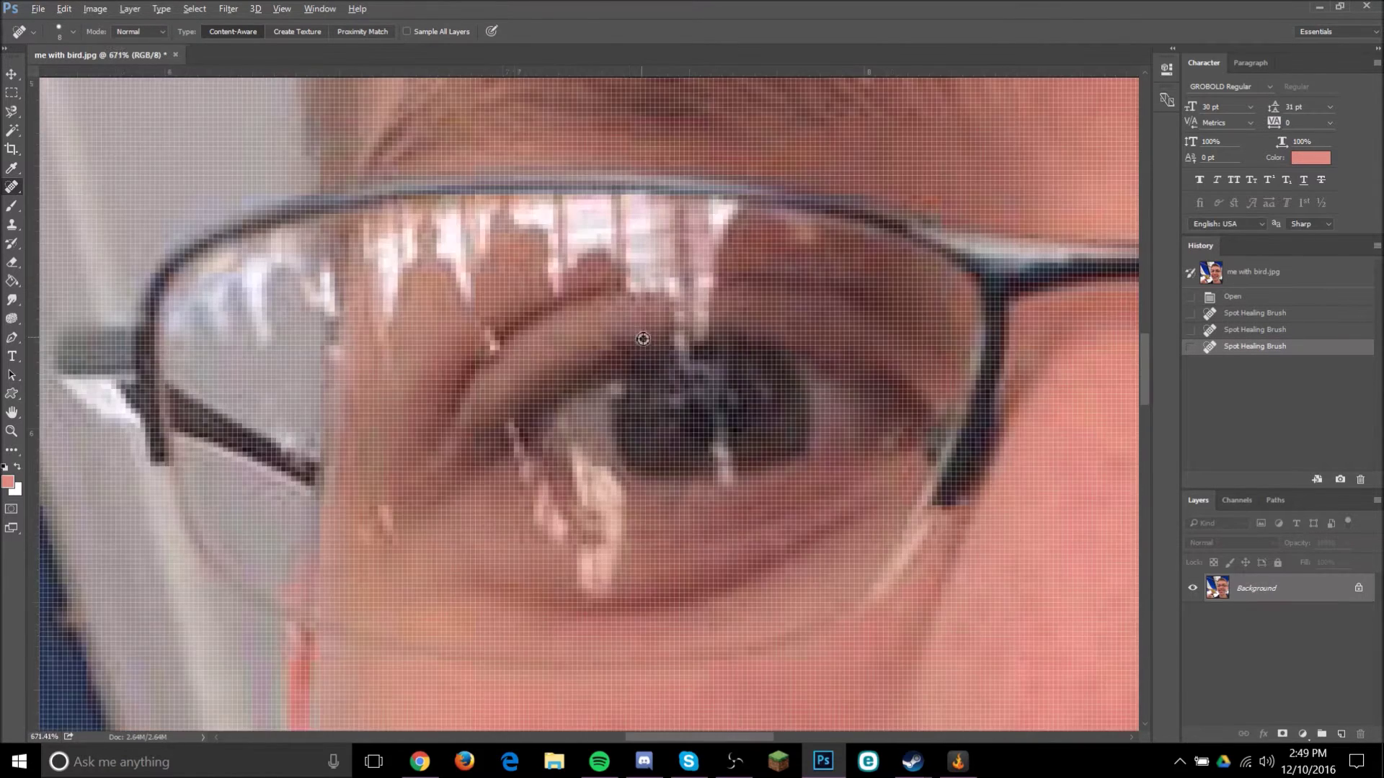
pyautogui.scroll(2, 637, 339)
pyautogui.moveTo(385, 317); pyautogui.dragTo(356, 400)
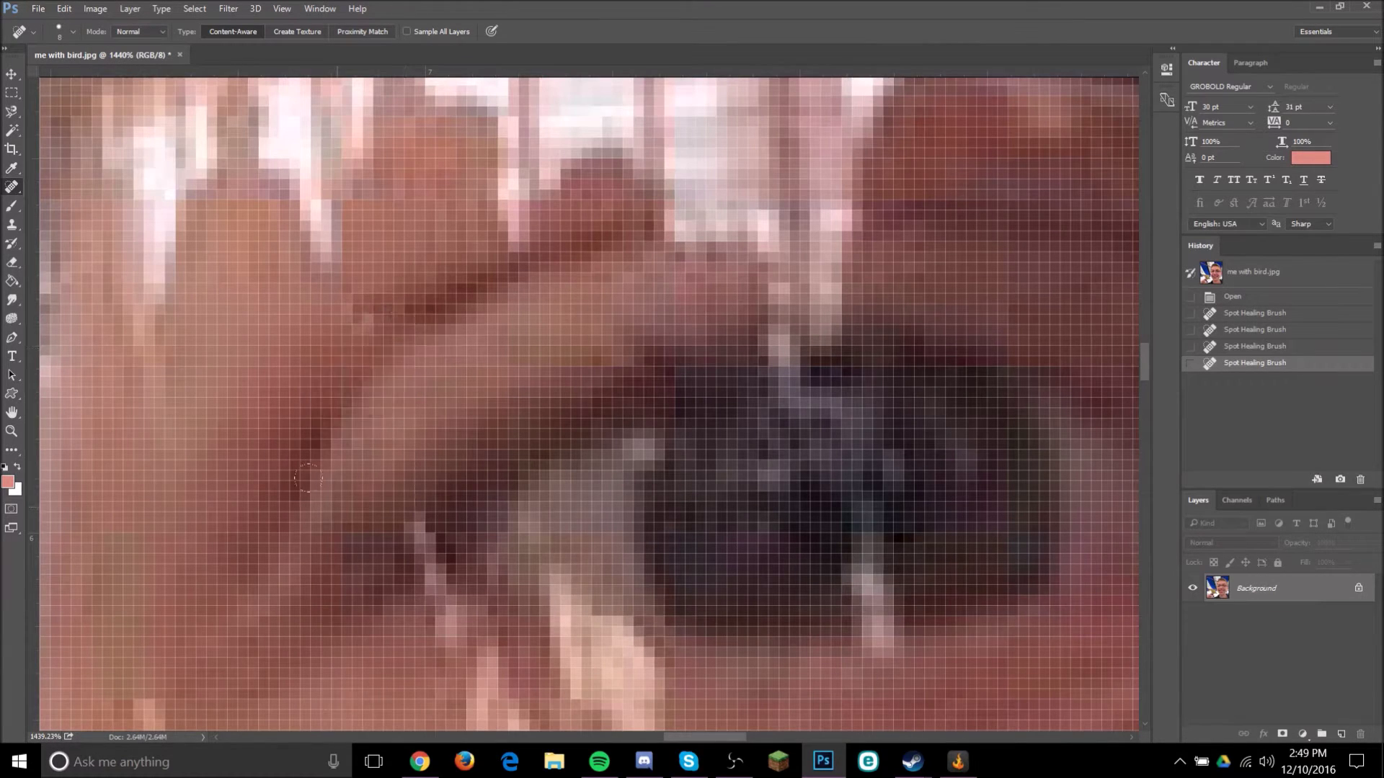
pyautogui.hotkey('ctrl', 'z')
pyautogui.click(400, 336)
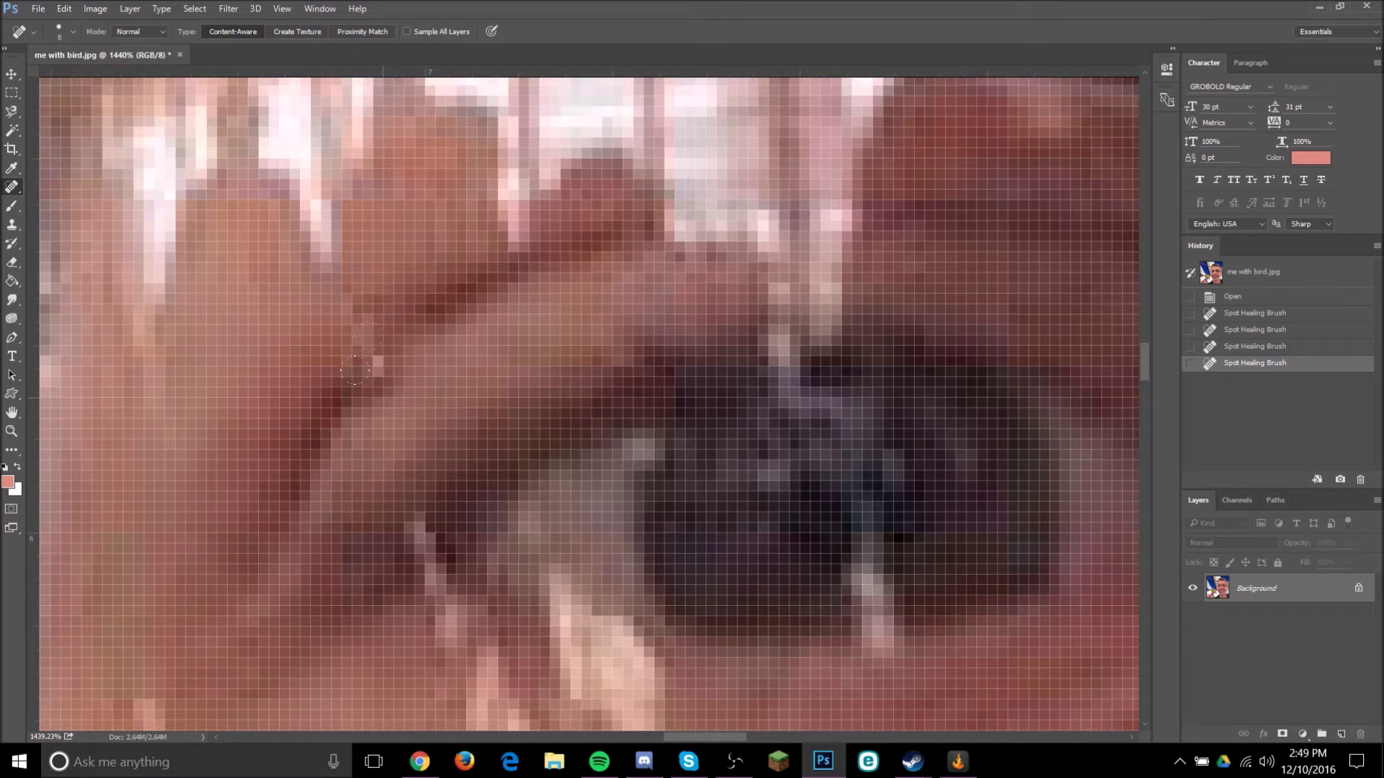
pyautogui.hotkey('ctrl', 'z')
# Heal the leftover light spot on the eyelid crease with a 10 px Spot Healing Brush, undoing the stroke that smears the crease.
pyautogui.moveTo(398, 274)
pyautogui.mouseDown()
pyautogui.moveTo(323, 330)
pyautogui.moveTo(298, 371)
pyautogui.mouseUp()
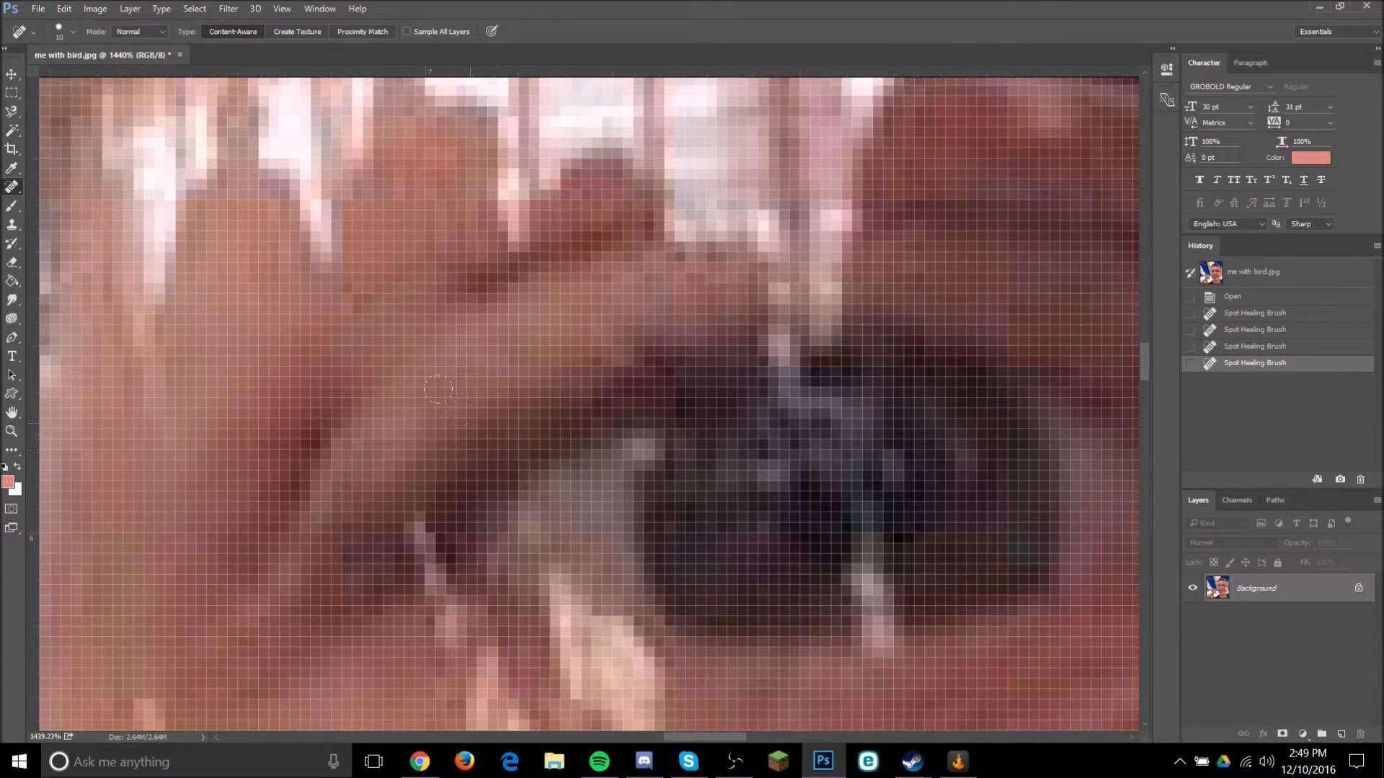
pyautogui.hotkey('ctrl', 'z')
pyautogui.click(363, 361)
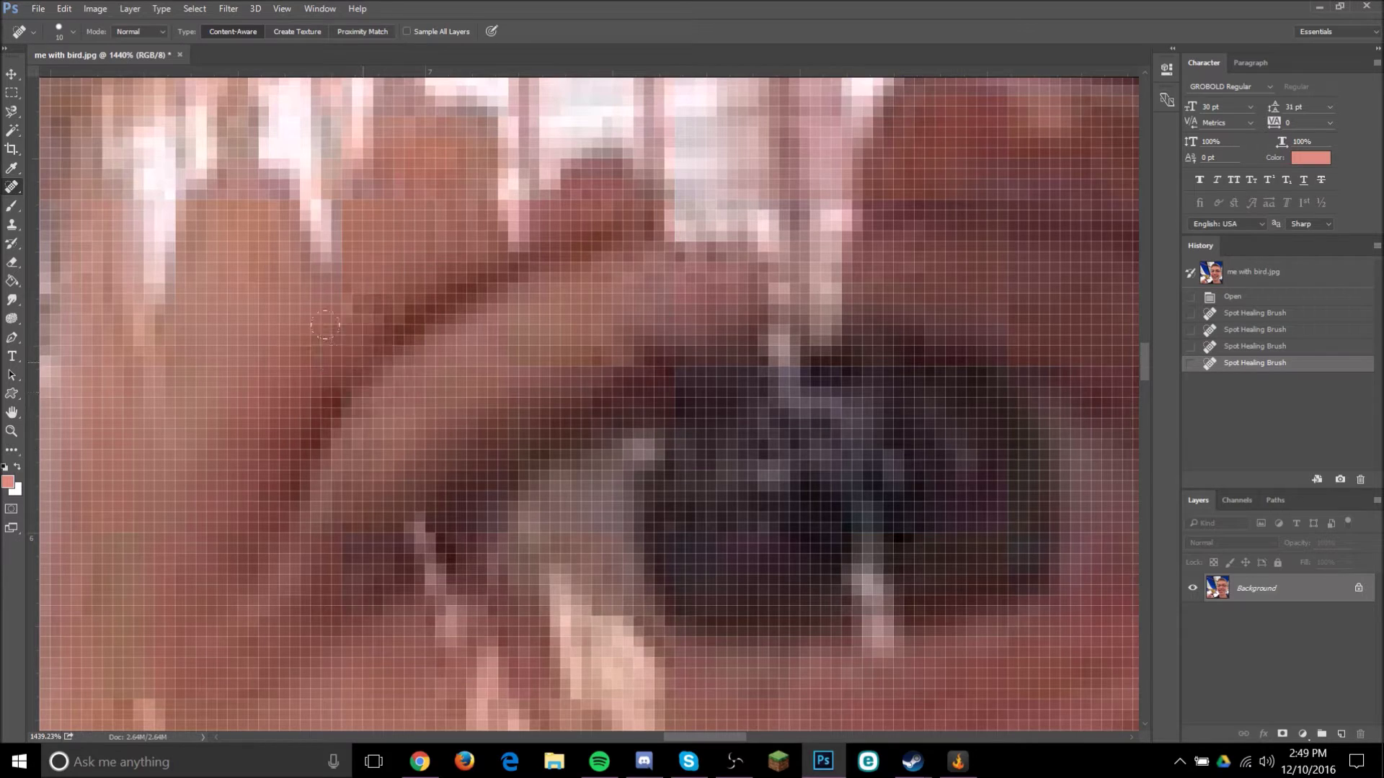
# Set up the Brush tool with 34% opacity and the Hard Round tip for retouching the eyelid crease.
pyautogui.scroll(3, 436, 324)
pyautogui.scroll(-4, 334, 346)
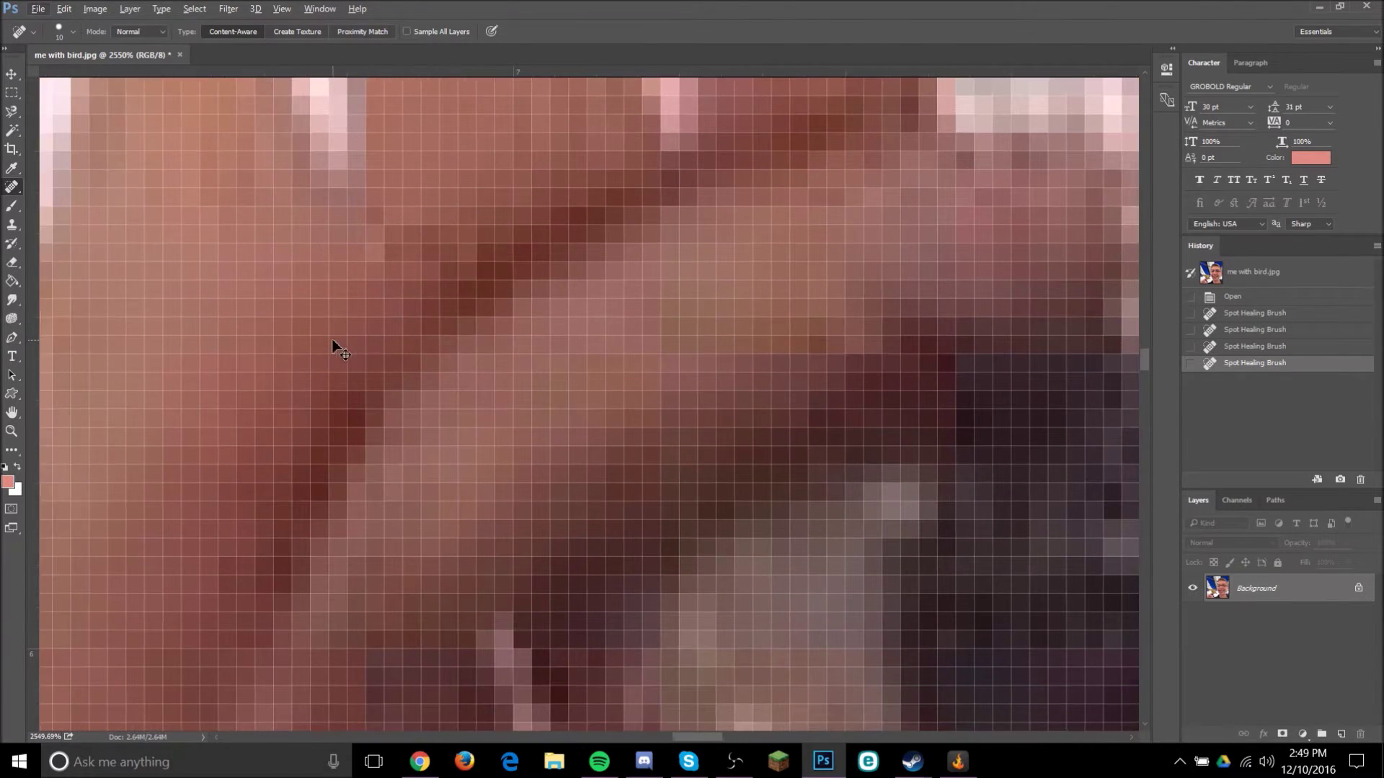
pyautogui.scroll(-1, 619, 230)
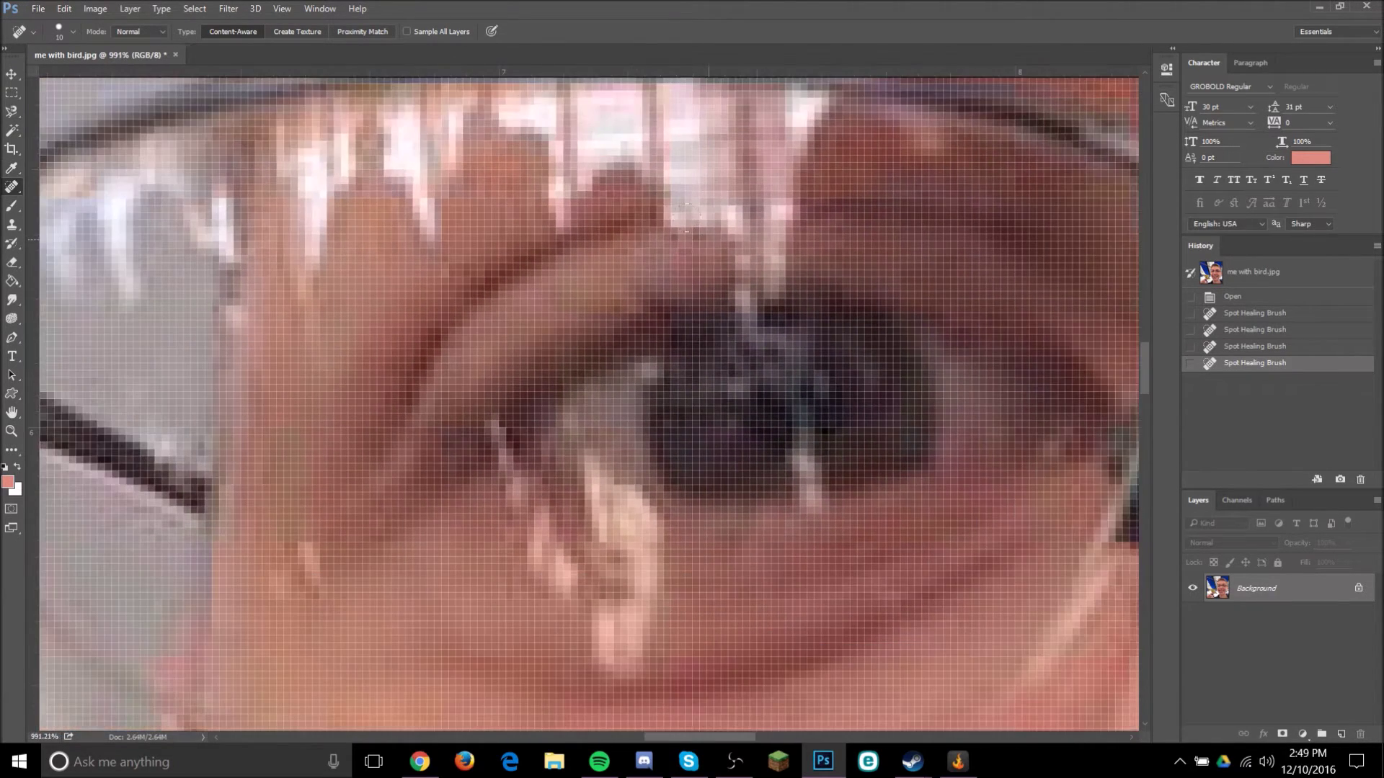
pyautogui.scroll(-2, 618, 244)
pyautogui.scroll(6, 504, 485)
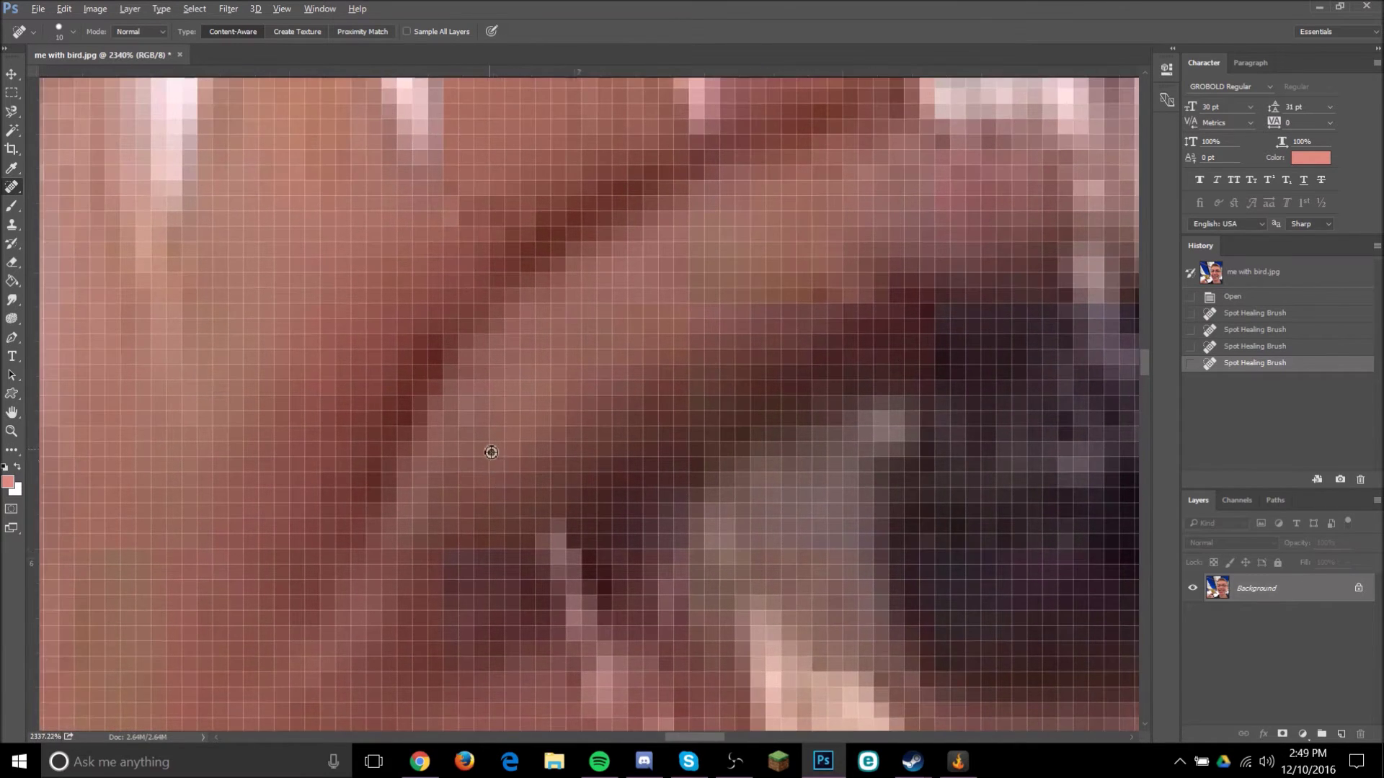
pyautogui.scroll(4, 488, 272)
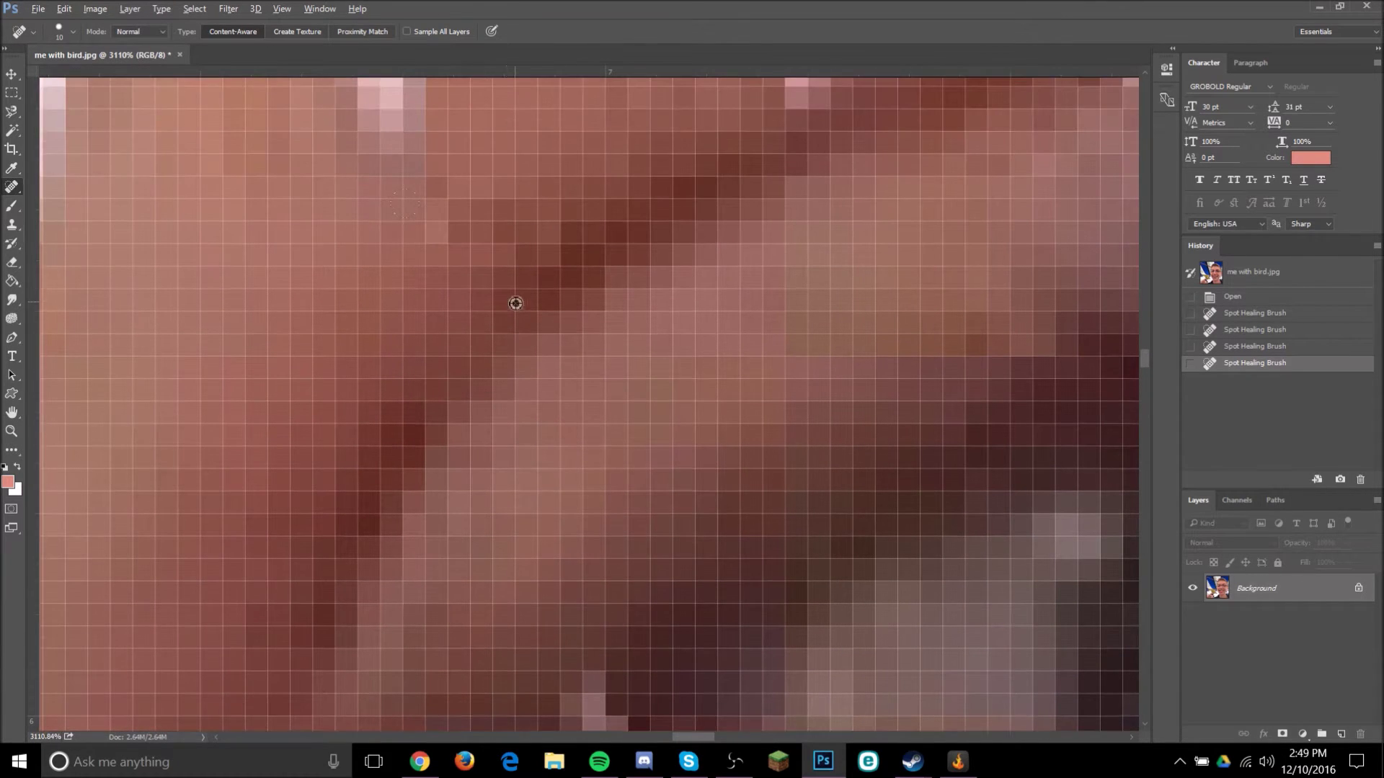
pyautogui.click(12, 205)
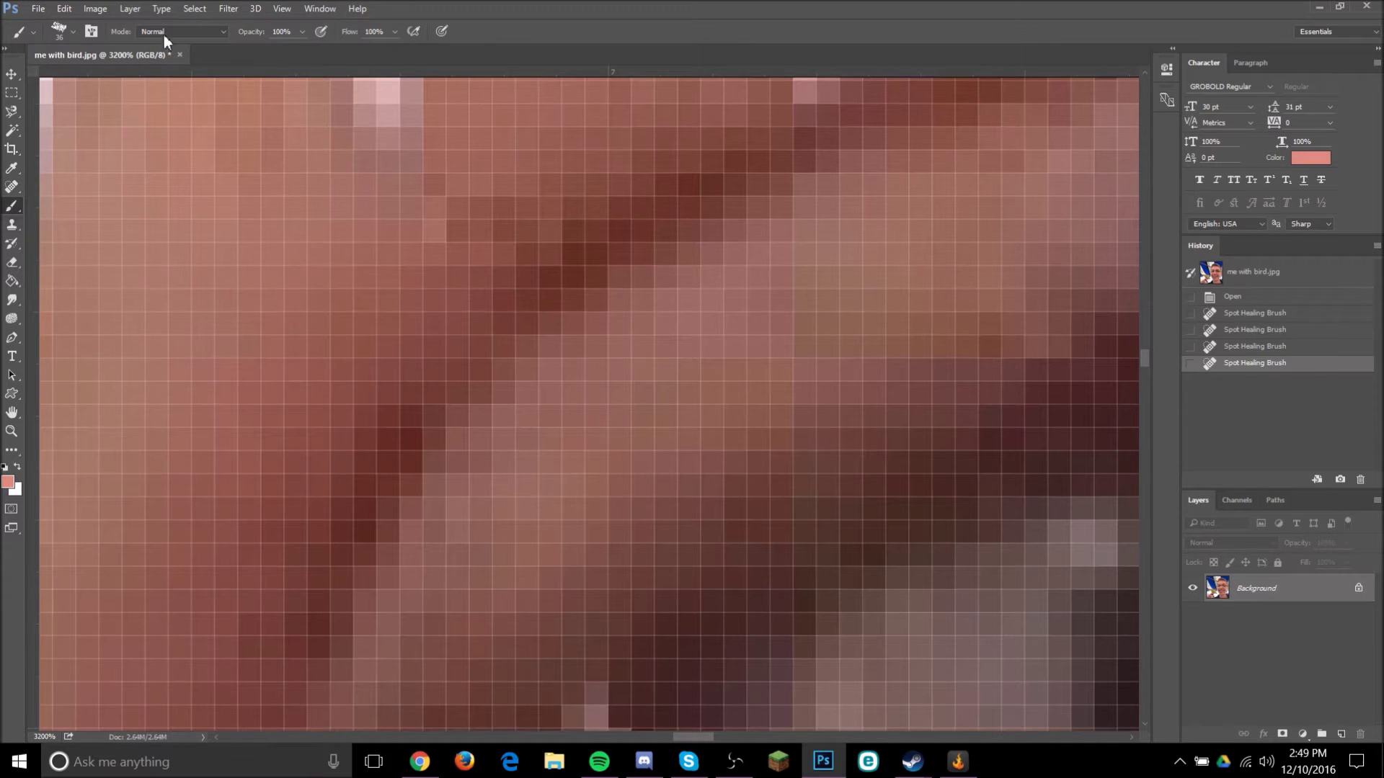
pyautogui.click(301, 31)
pyautogui.click(300, 31)
pyautogui.click(73, 32)
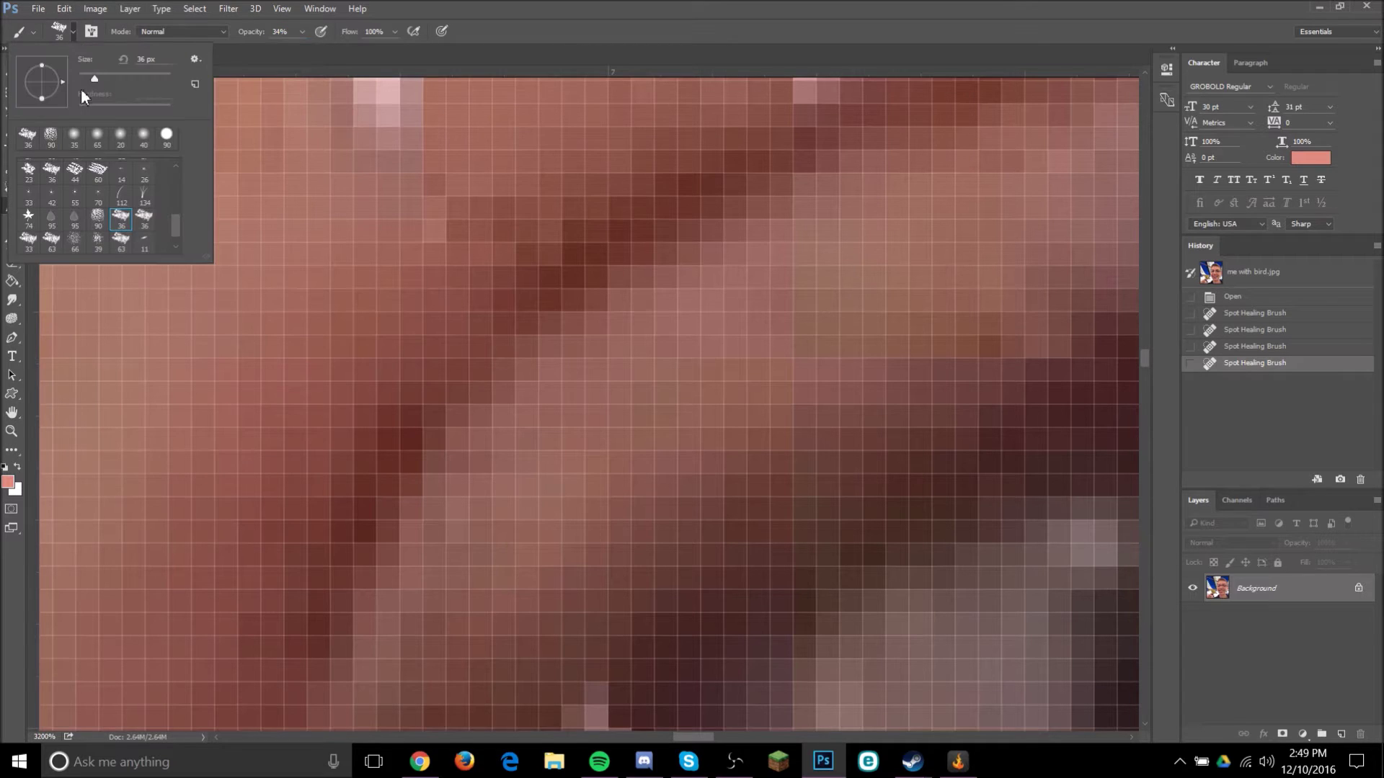
pyautogui.scroll(2, 65, 188)
pyautogui.click(50, 170)
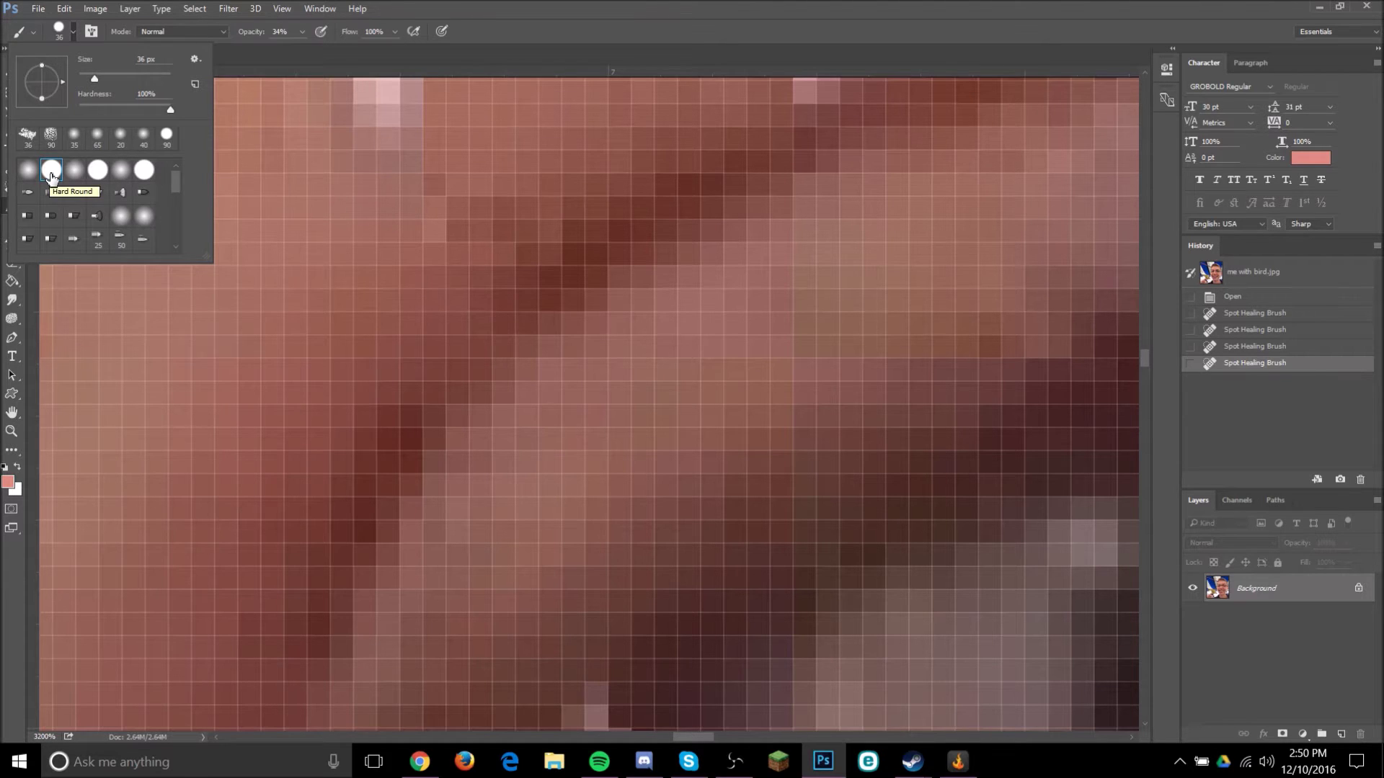
# Sample the dark brown of the eyelid crease and dab it over the lighter gap in the crease with a tiny 34% opacity brush.
pyautogui.click(72, 31)
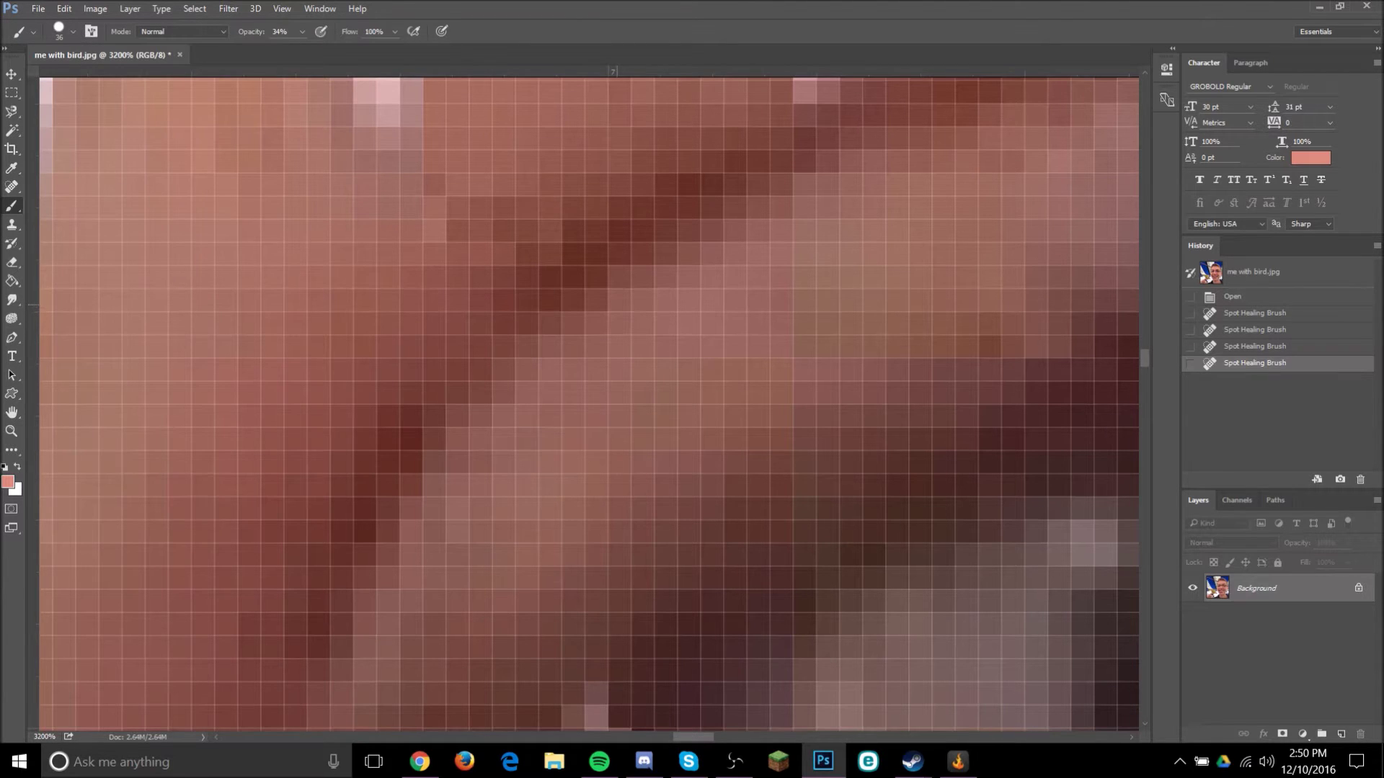
pyautogui.press(']')
pyautogui.keyDown('alt'); pyautogui.click(599, 268); pyautogui.keyUp('alt')
pyautogui.click(409, 422)
pyautogui.click(516, 276)
pyautogui.click(522, 277)
pyautogui.click(542, 275)
pyautogui.click(539, 271)
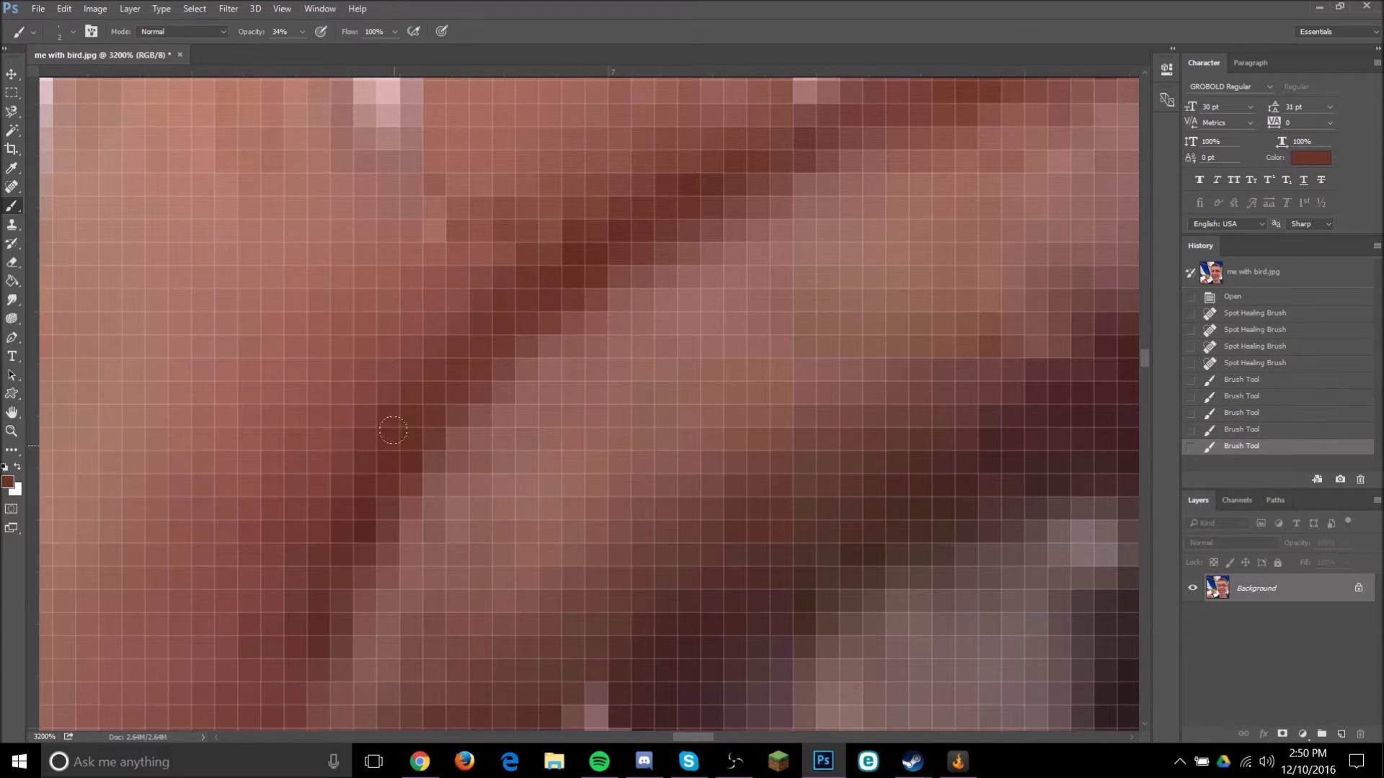
pyautogui.click(377, 445)
pyautogui.click(458, 437)
pyautogui.scroll(-11, 627, 344)
pyautogui.scroll(-3, 666, 307)
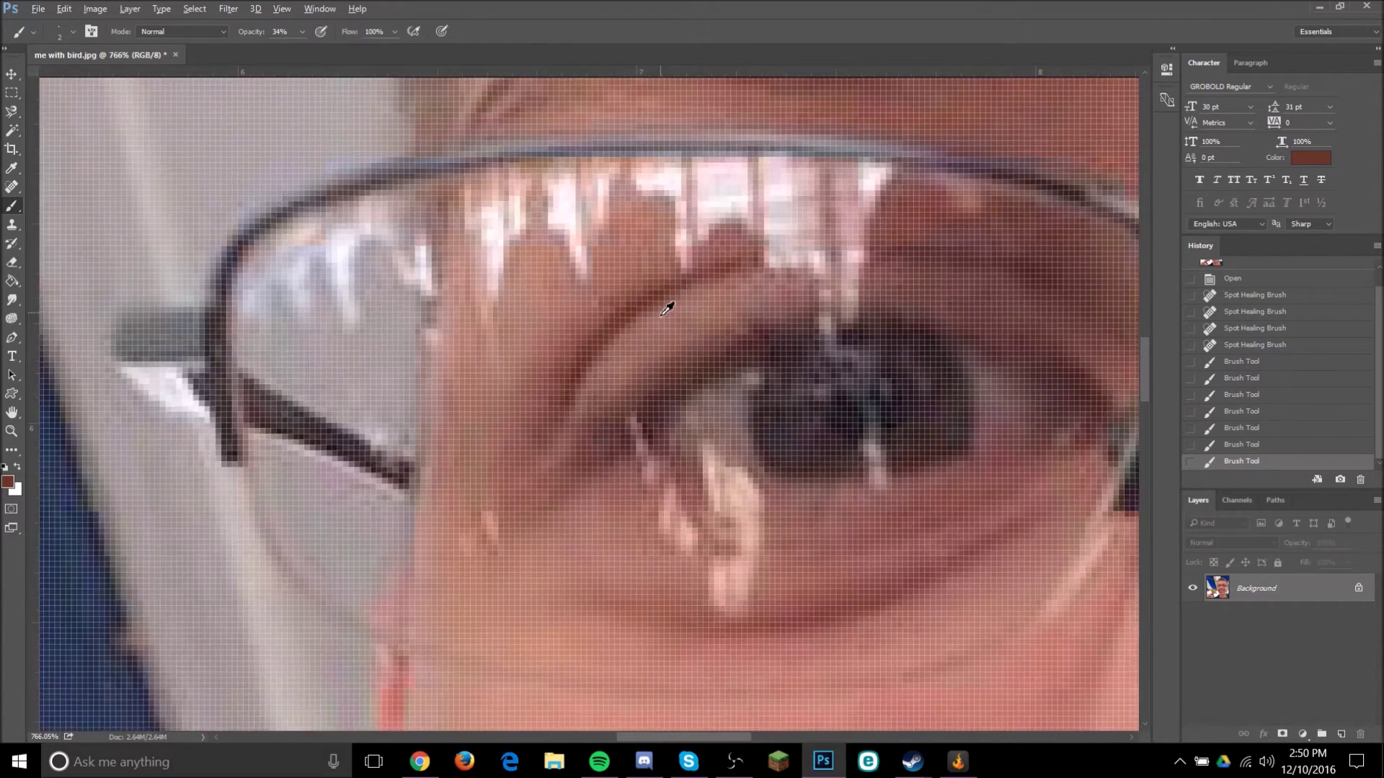
# Darken the remaining light pixels along the outer part of the eyelid crease with a few more brush dabs.
pyautogui.scroll(8, 648, 309)
pyautogui.scroll(2, 490, 395)
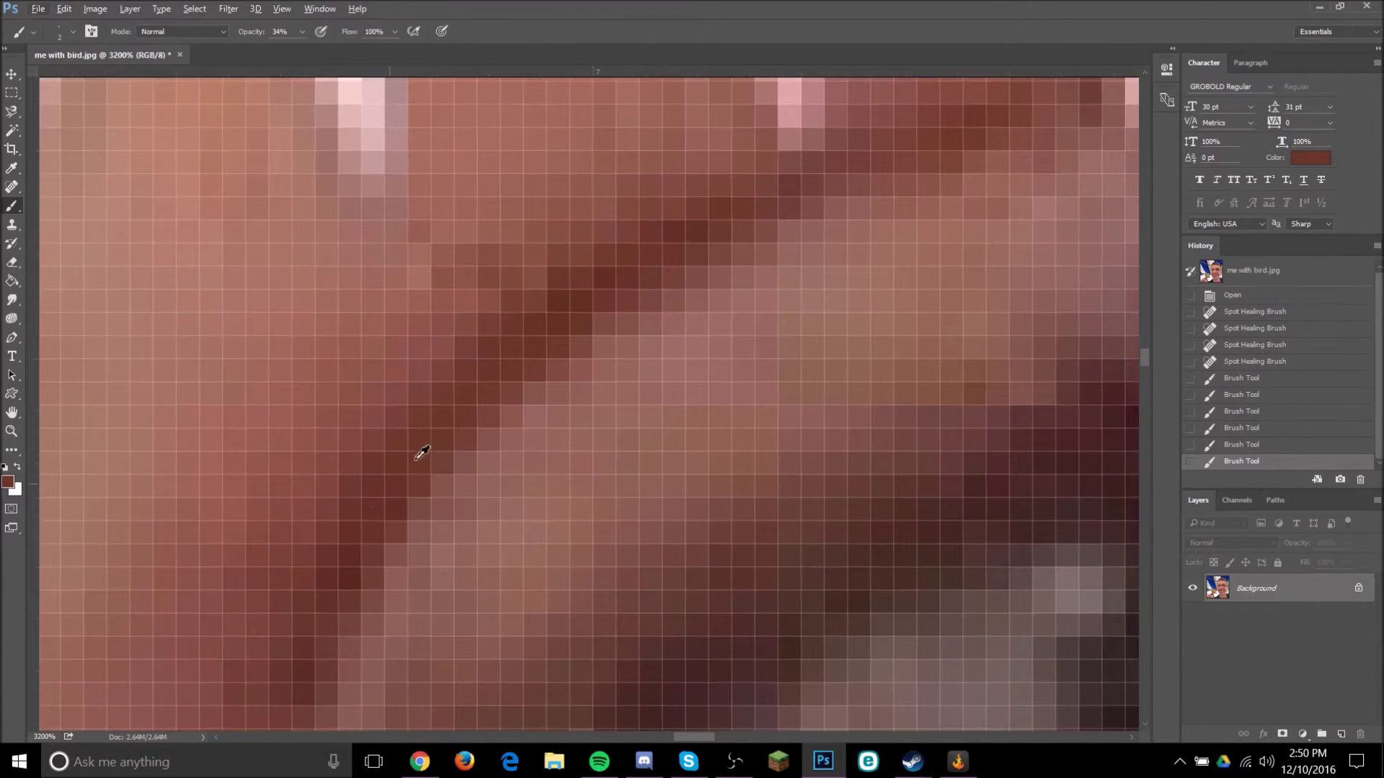
pyautogui.click(457, 368)
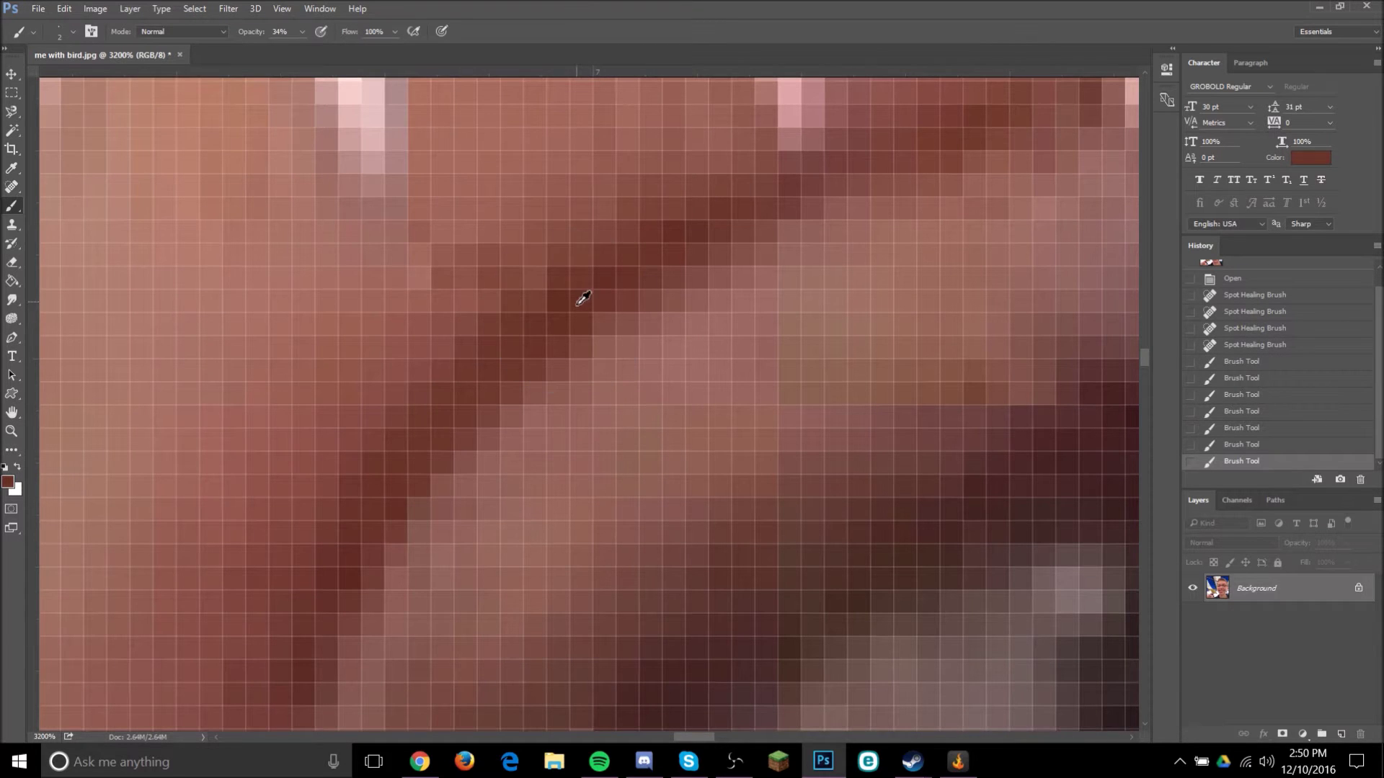
pyautogui.click(433, 432)
pyautogui.scroll(-10, 504, 410)
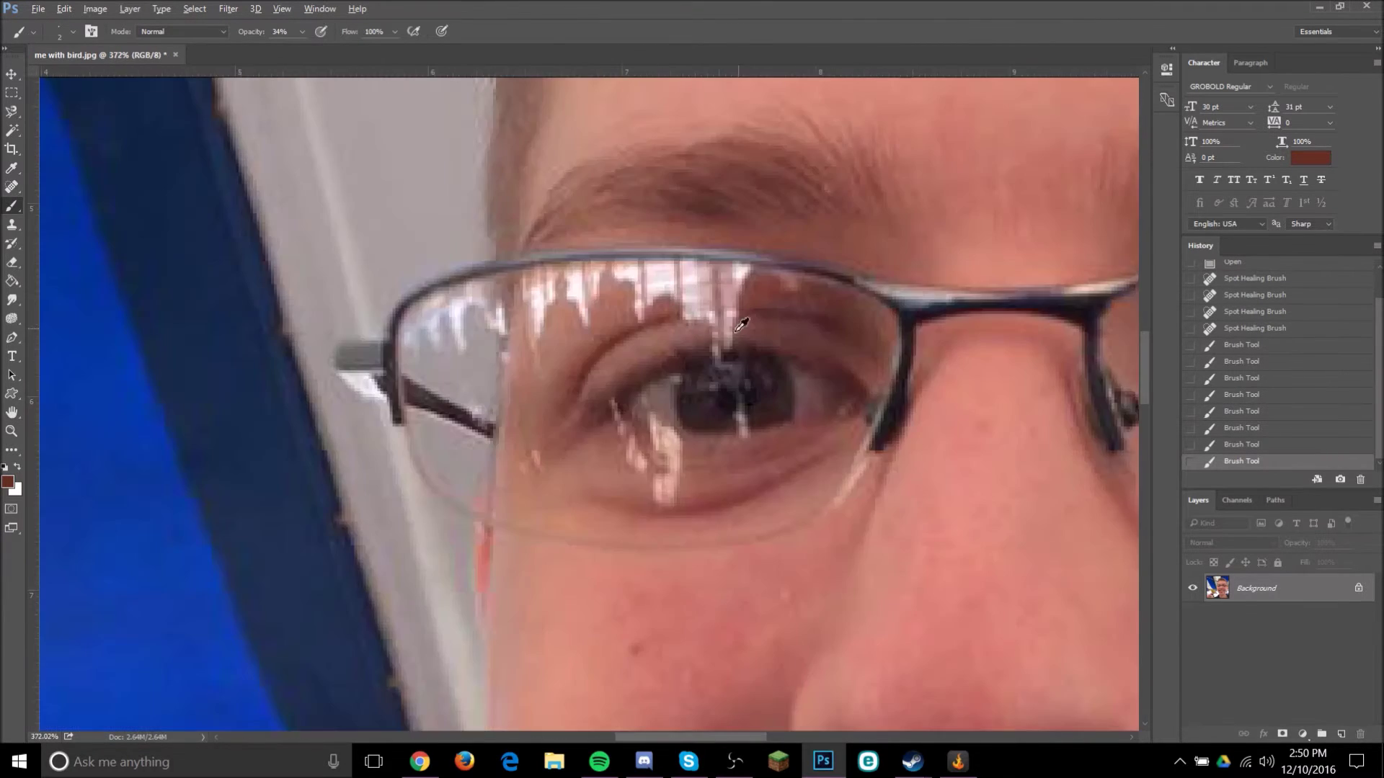
pyautogui.scroll(-5, 817, 329)
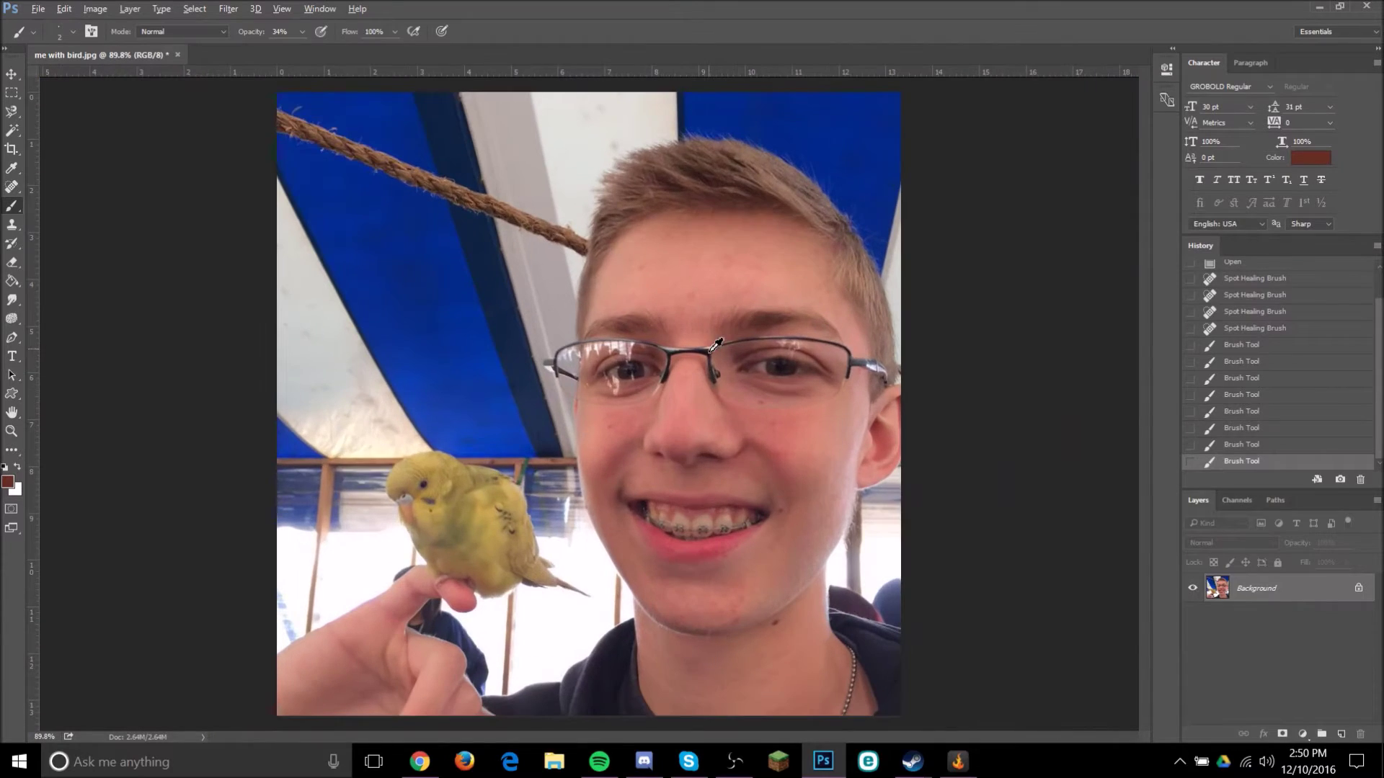
# Heal the light glare spot just below the eyelid crease of the other eye with the 10 px Spot Healing Brush.
pyautogui.scroll(2, 704, 330)
pyautogui.scroll(4, 881, 331)
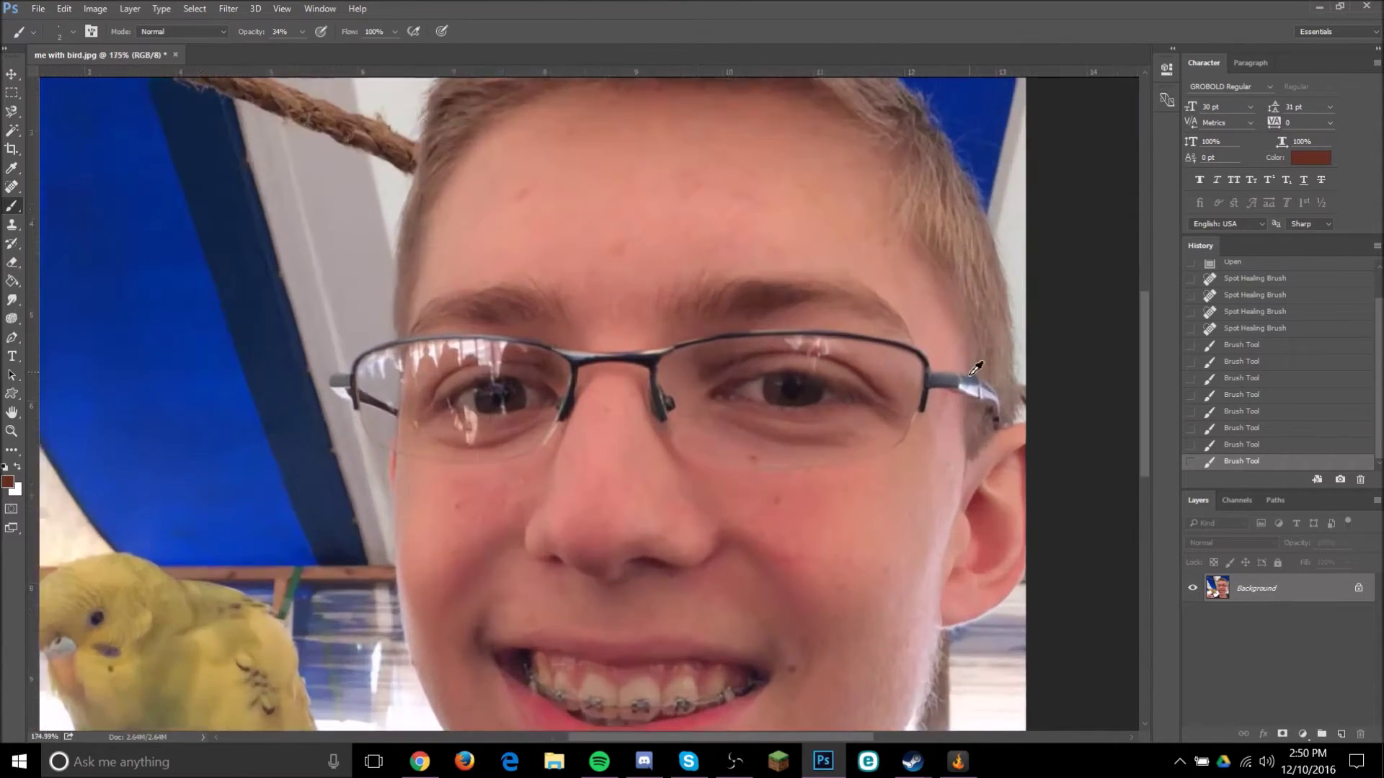
pyautogui.scroll(6, 880, 318)
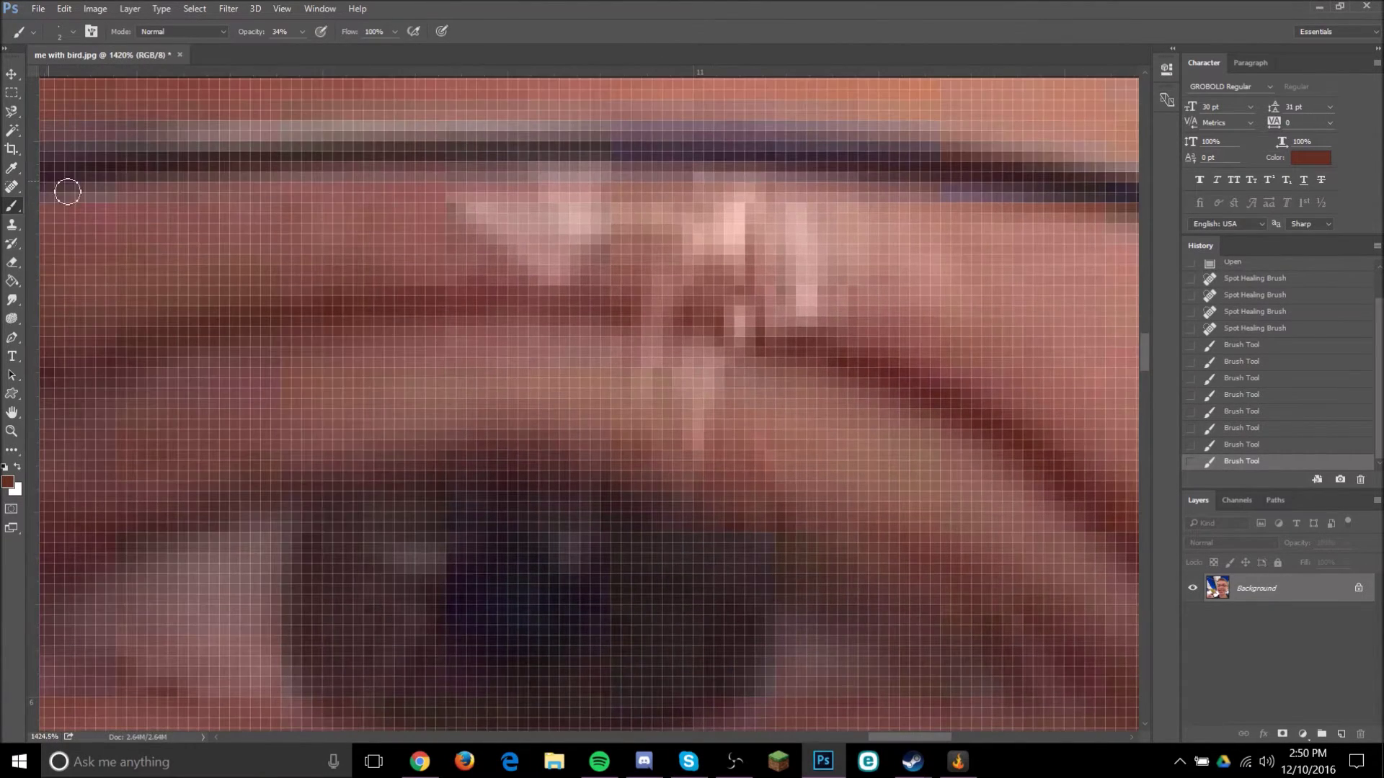
pyautogui.press('j')
pyautogui.scroll(1, 627, 381)
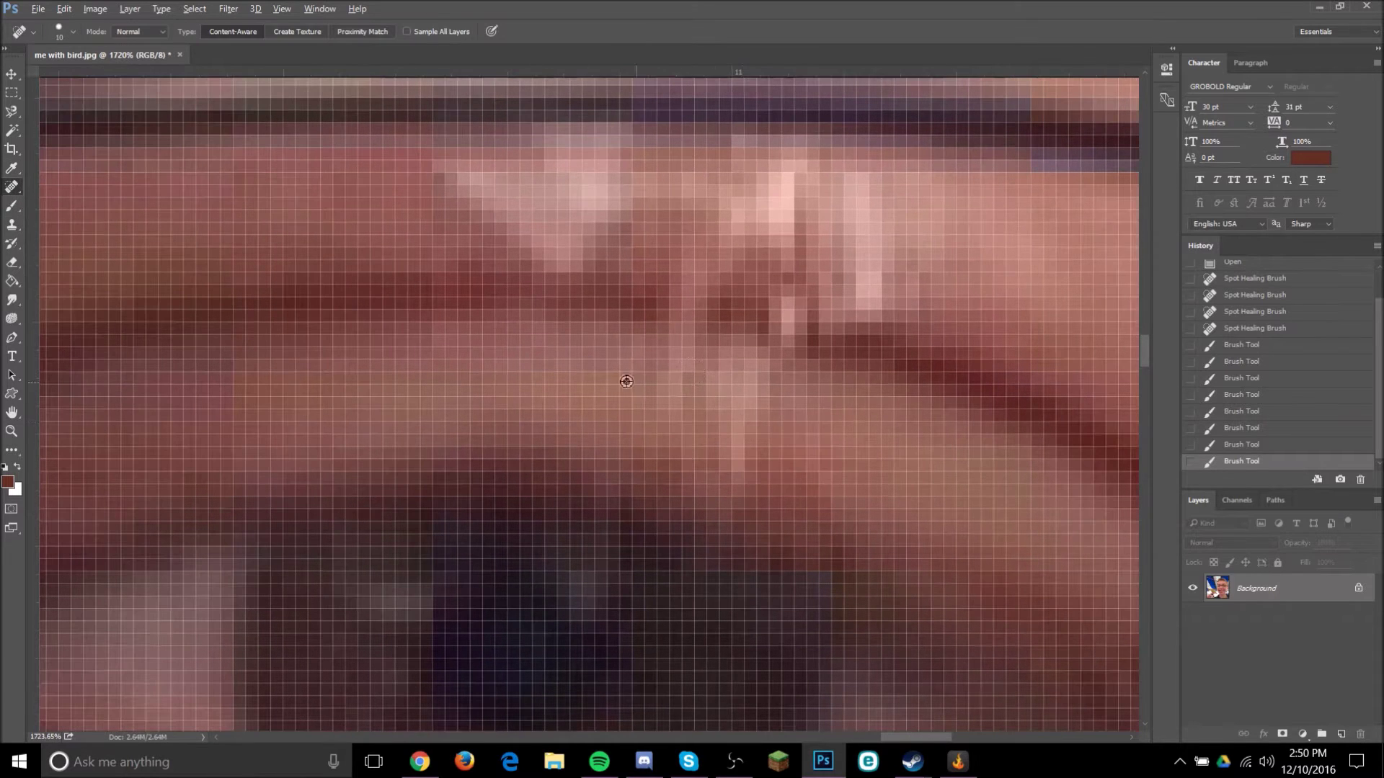
pyautogui.click(696, 390)
pyautogui.click(688, 372)
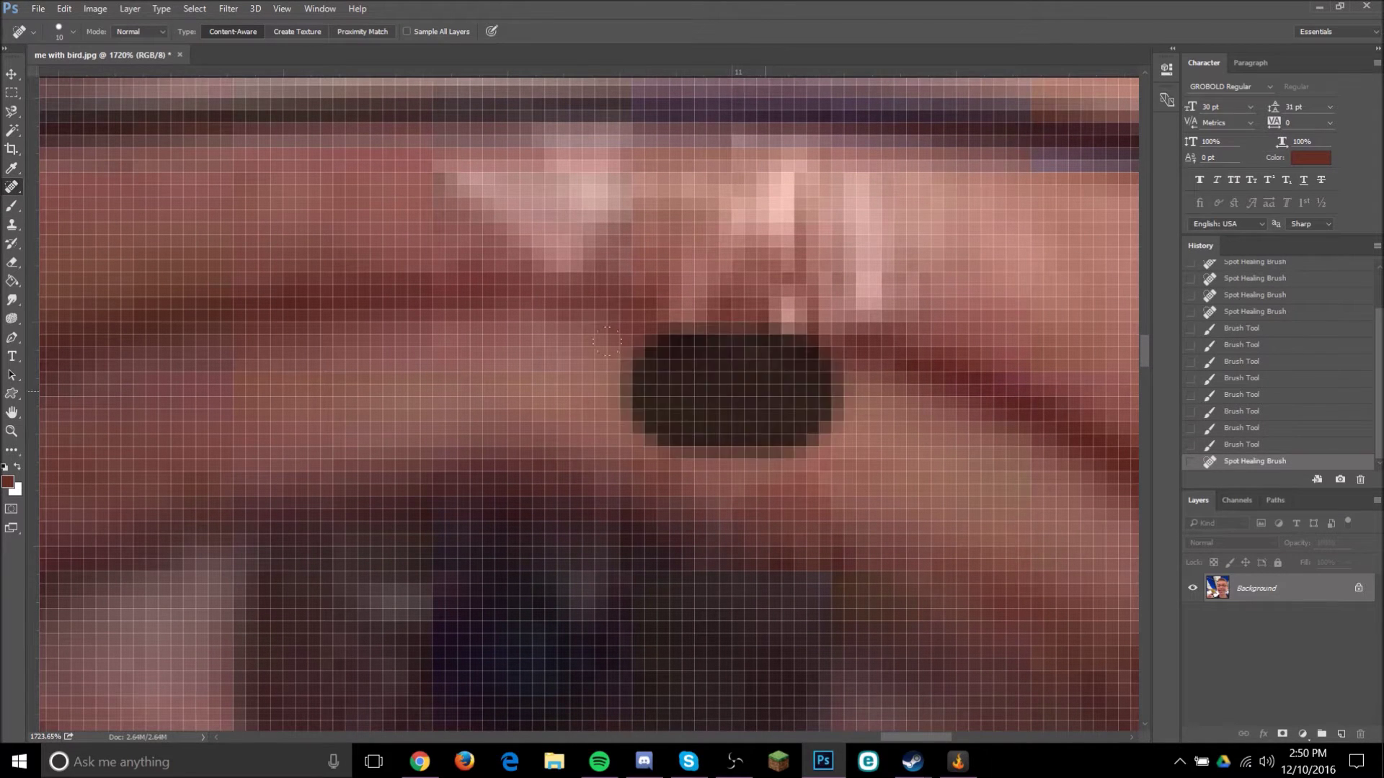
# Heal along the crease of this eyelid with several strokes to clear the glare remnants crossing it above the iris.
pyautogui.moveTo(704, 343); pyautogui.dragTo(621, 366)
pyautogui.moveTo(643, 310); pyautogui.dragTo(819, 328)
pyautogui.moveTo(956, 370)
pyautogui.mouseDown()
pyautogui.moveTo(852, 360)
pyautogui.moveTo(765, 321)
pyautogui.mouseUp()
pyautogui.moveTo(586, 293); pyautogui.dragTo(769, 318)
pyautogui.scroll(-5, 937, 396)
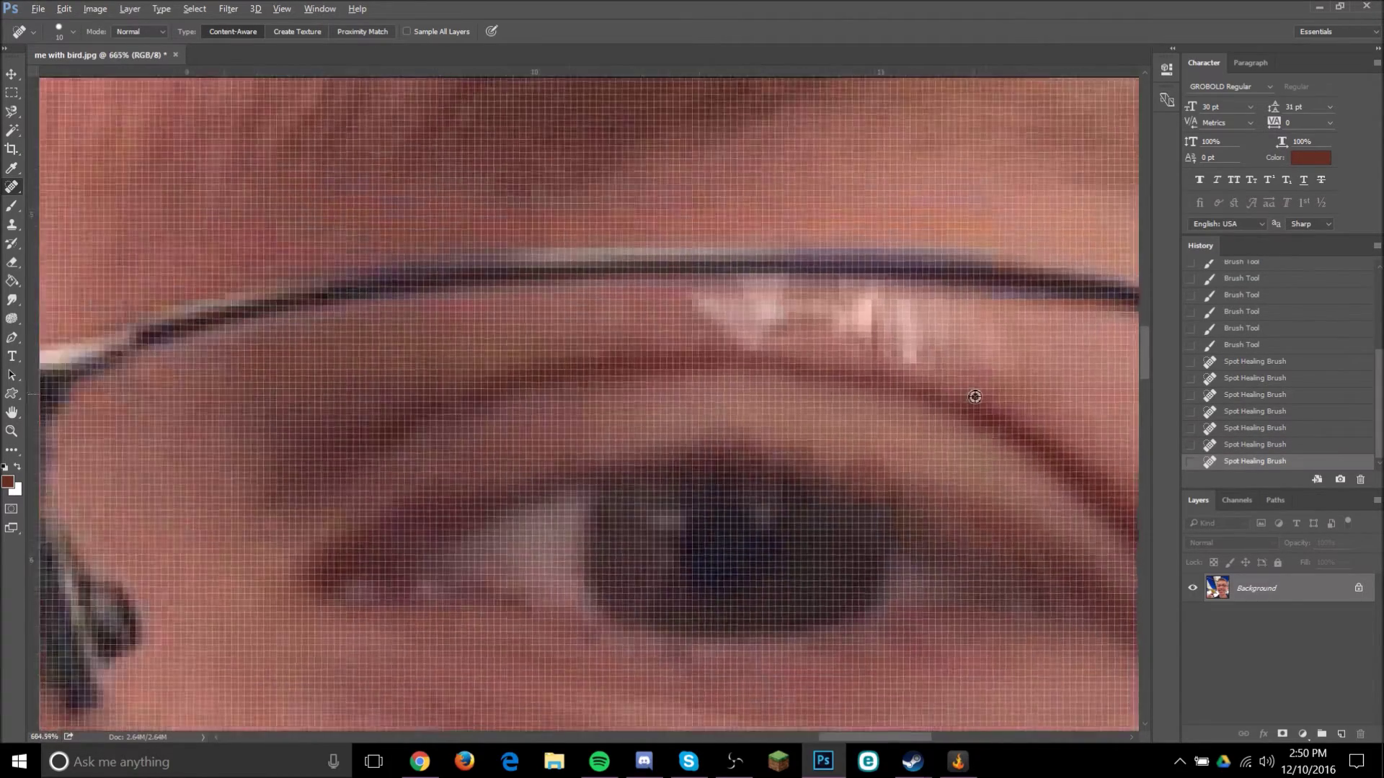
# Smudge the eyelid skin around the crease beneath the white glare patches with the Smudge tool at 50% strength.
pyautogui.scroll(6, 1019, 383)
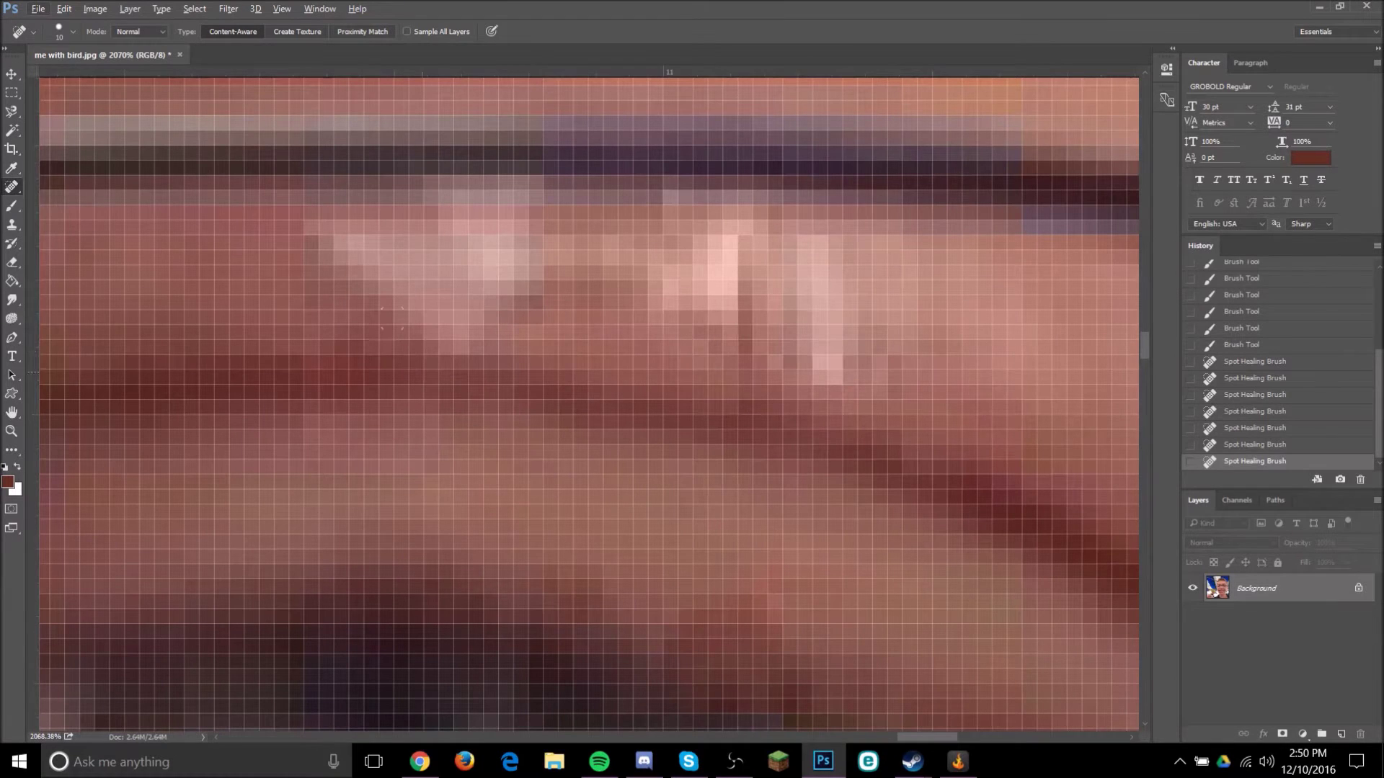
pyautogui.click(13, 300)
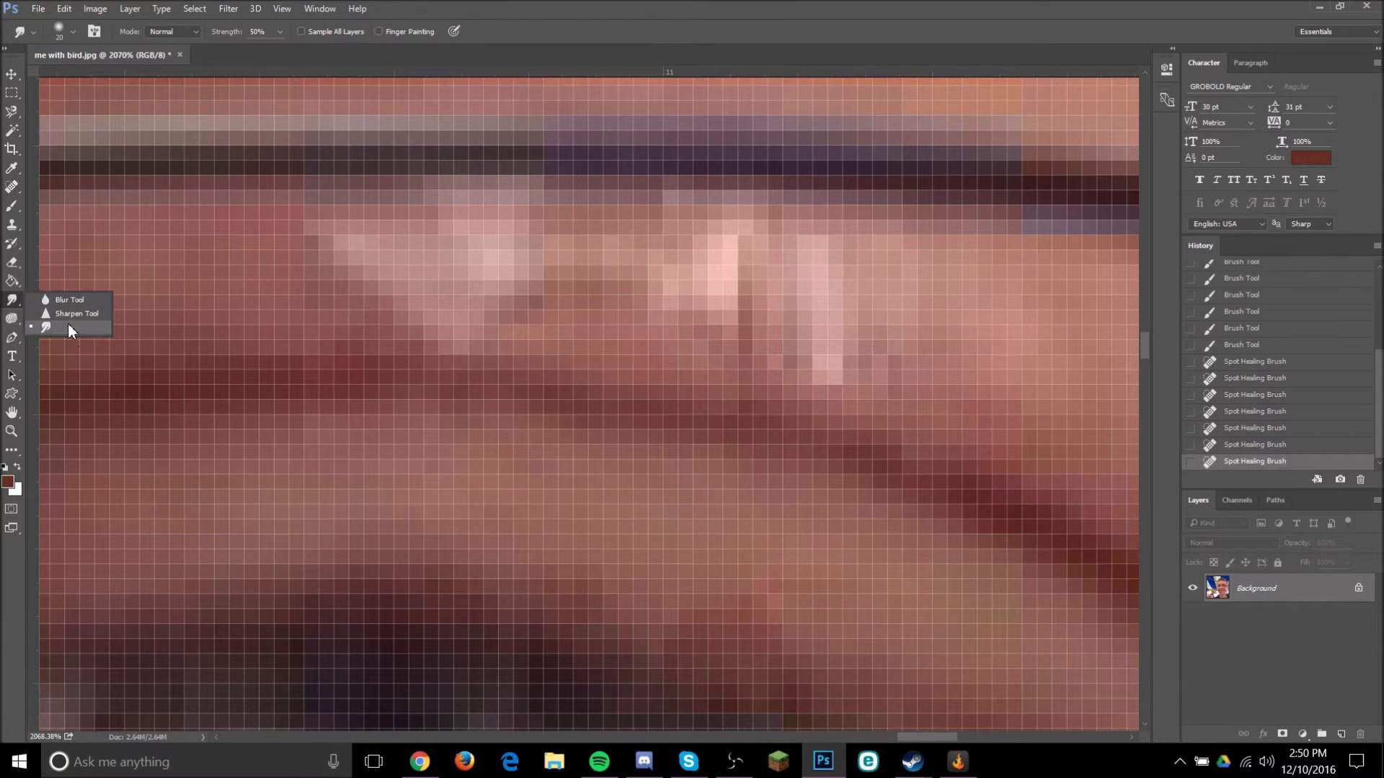
pyautogui.click(4, 322)
pyautogui.click(11, 300)
pyautogui.click(12, 302)
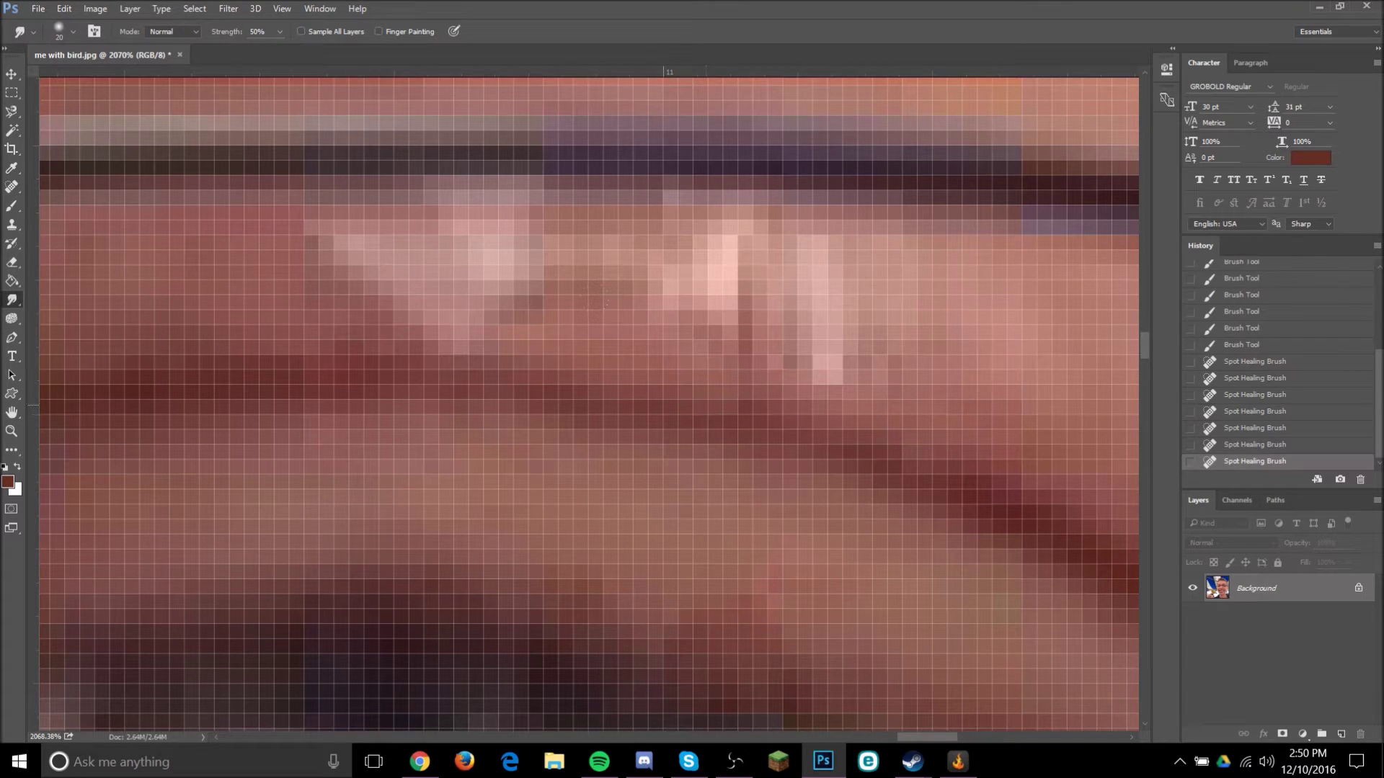
pyautogui.click(656, 384)
pyautogui.click(623, 333)
pyautogui.scroll(-5, 616, 315)
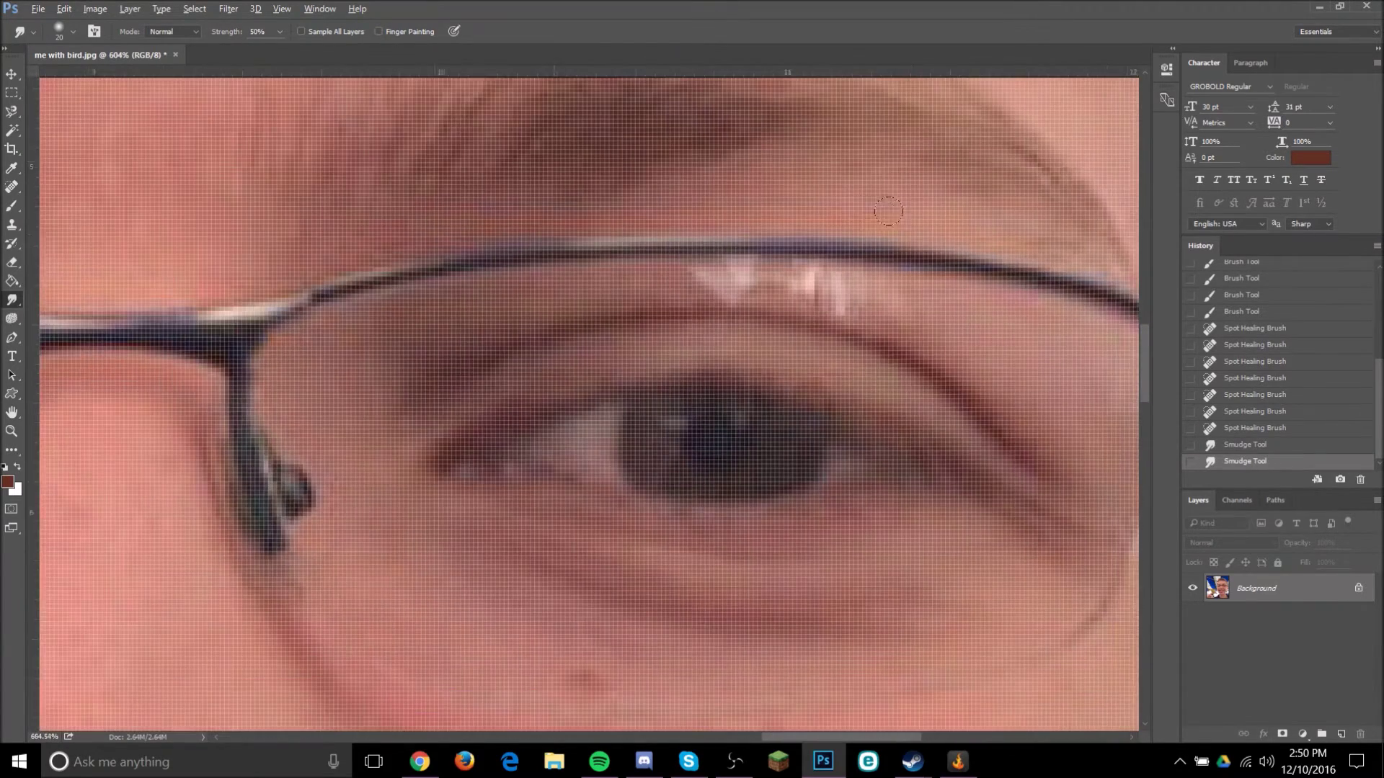
pyautogui.scroll(3, 616, 315)
pyautogui.rightClick(16, 301)
pyautogui.click(16, 301)
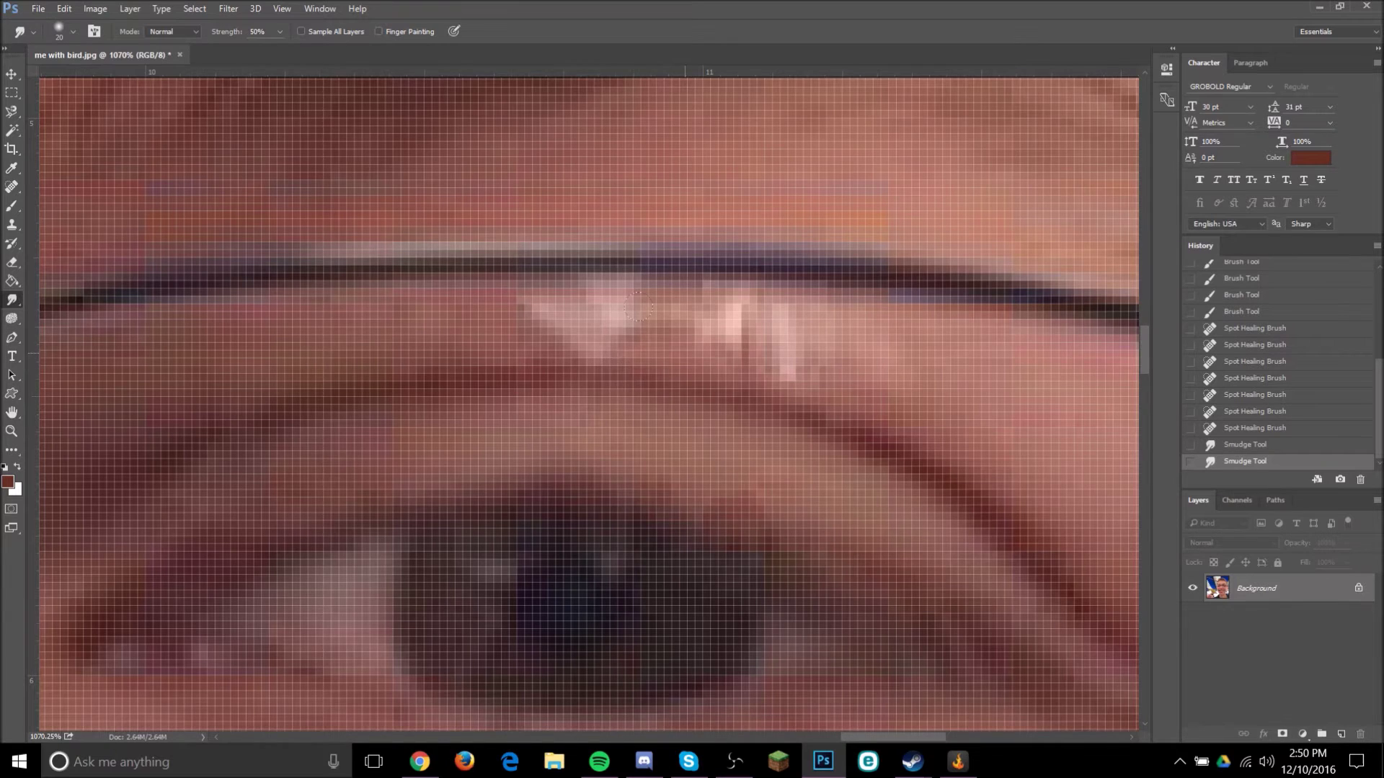
pyautogui.scroll(1, 743, 368)
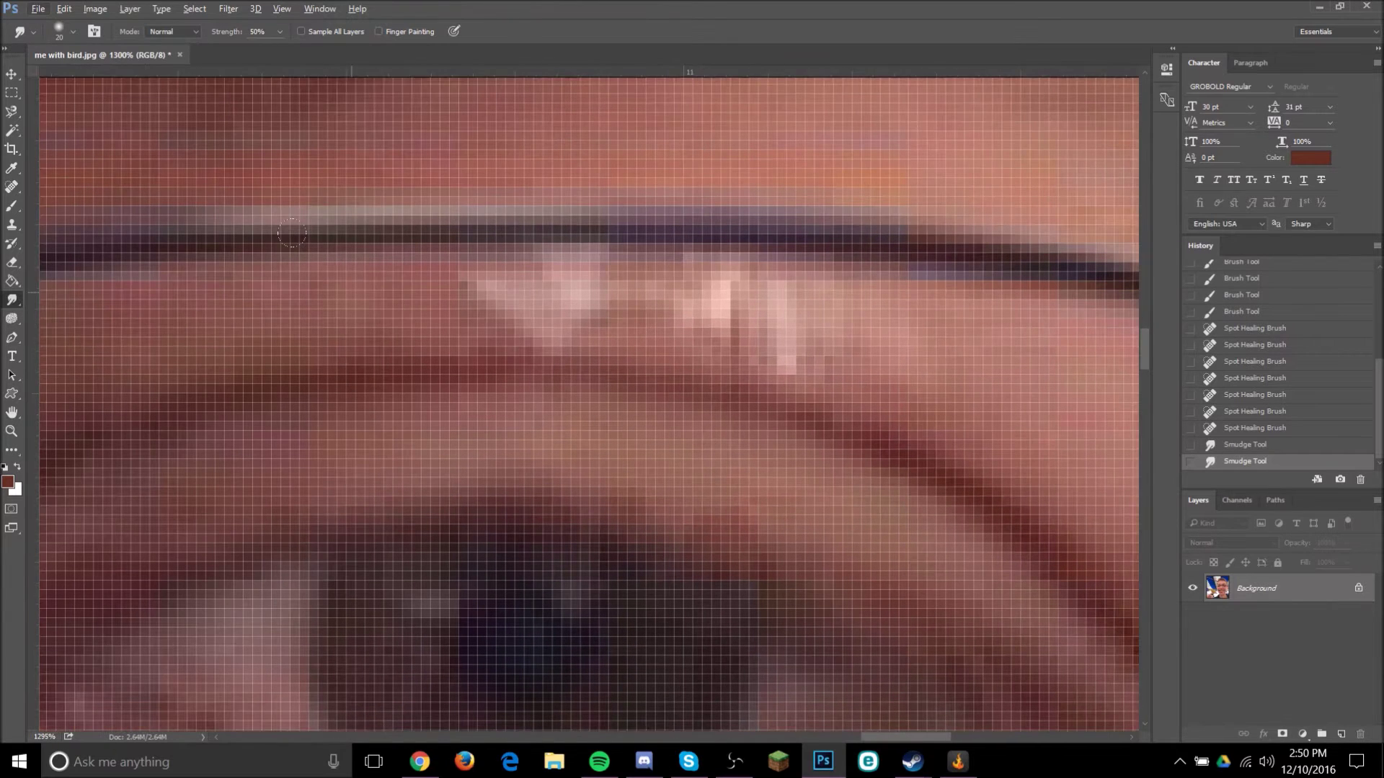
# Heal the white glare patches between the eyelid crease and the upper glasses frame with repeated Spot Healing Brush strokes.
pyautogui.click(11, 186)
pyautogui.scroll(3, 532, 306)
pyautogui.moveTo(417, 324); pyautogui.dragTo(526, 324)
pyautogui.moveTo(665, 339); pyautogui.dragTo(766, 352)
pyautogui.scroll(-1, 906, 426)
pyautogui.hscroll(2, 906, 426)
pyautogui.moveTo(1069, 418); pyautogui.dragTo(833, 346)
pyautogui.moveTo(972, 438)
pyautogui.mouseDown()
pyautogui.moveTo(801, 344)
pyautogui.moveTo(834, 379)
pyautogui.moveTo(709, 332)
pyautogui.mouseUp()
pyautogui.moveTo(896, 333); pyautogui.dragTo(697, 307)
pyautogui.moveTo(577, 304); pyautogui.dragTo(497, 288)
pyautogui.scroll(-10, 973, 314)
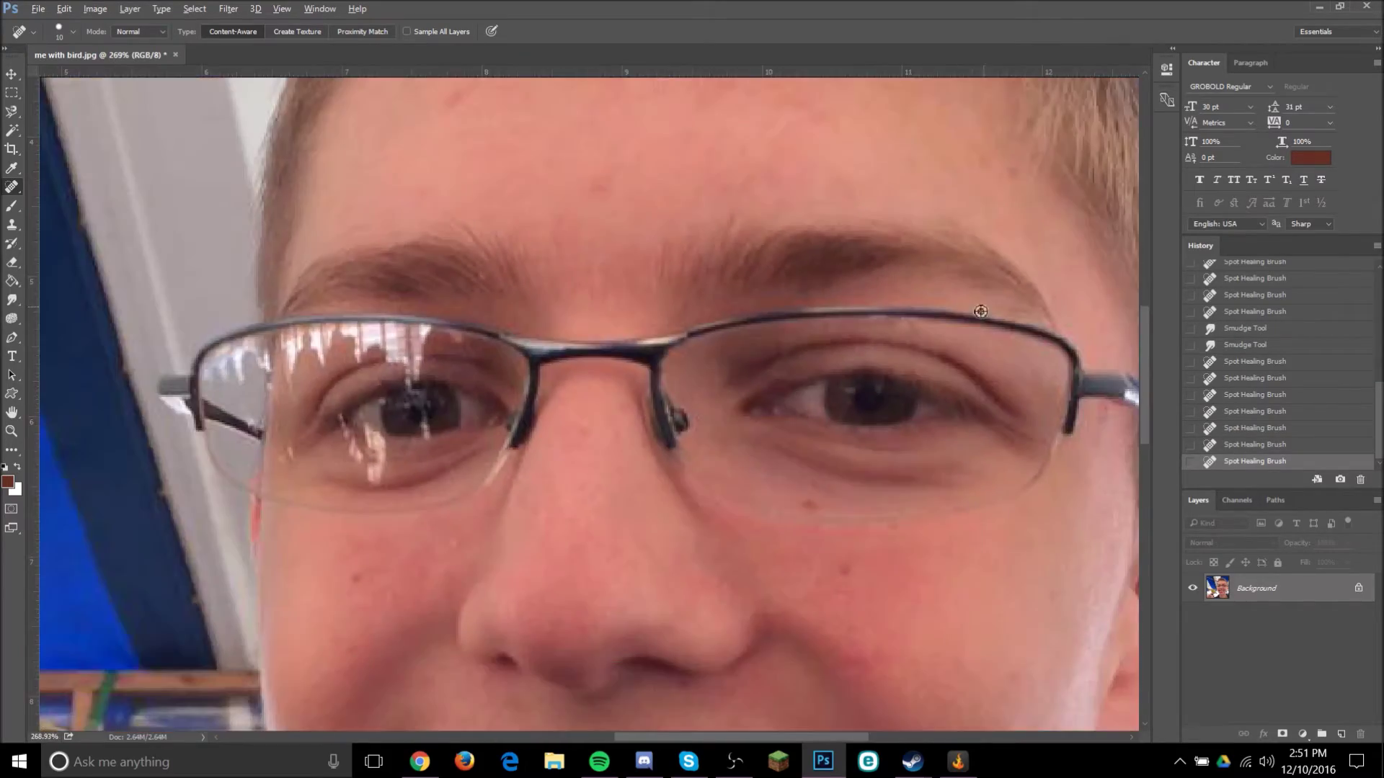
# Even out the uneven skin between the frame and the eyelid crease with one more diagonal healing stroke.
pyautogui.scroll(7, 980, 311)
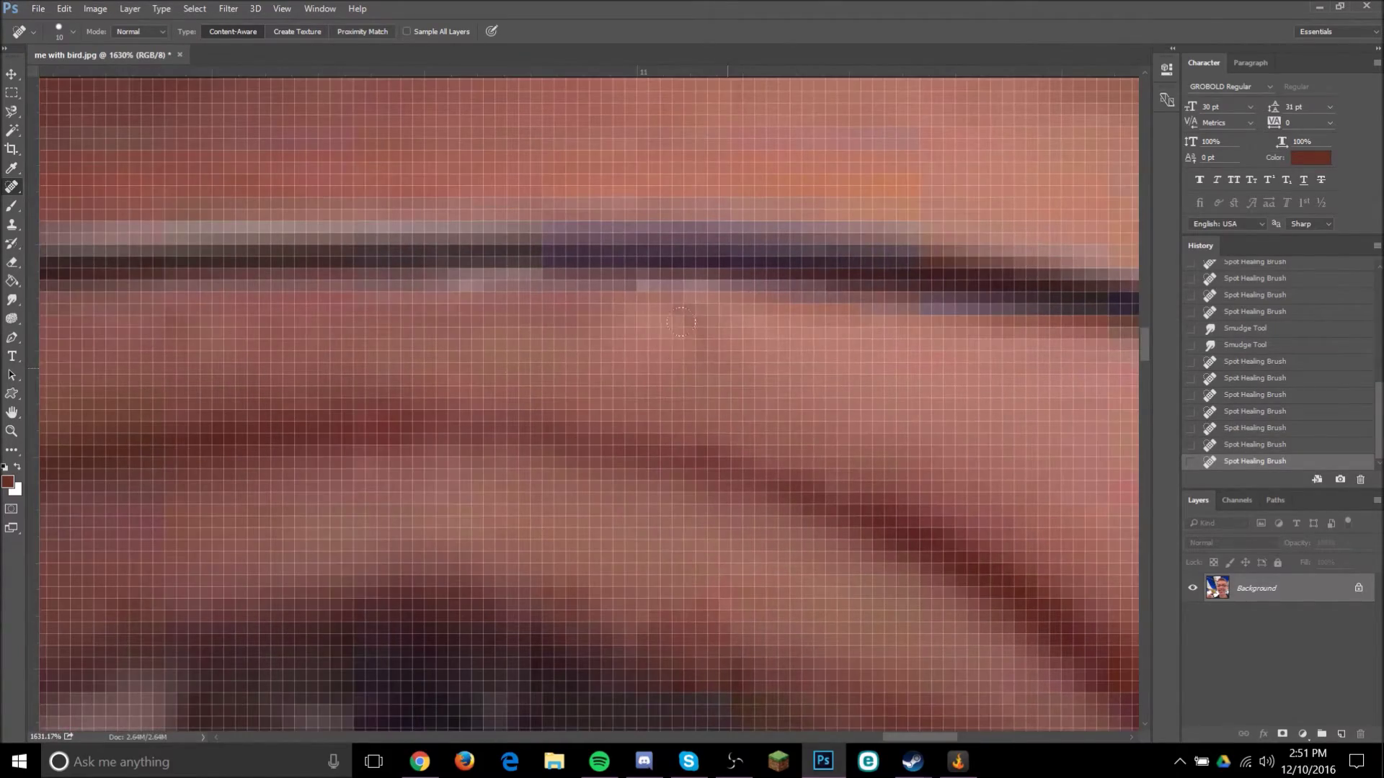
pyautogui.moveTo(782, 304); pyautogui.dragTo(588, 421)
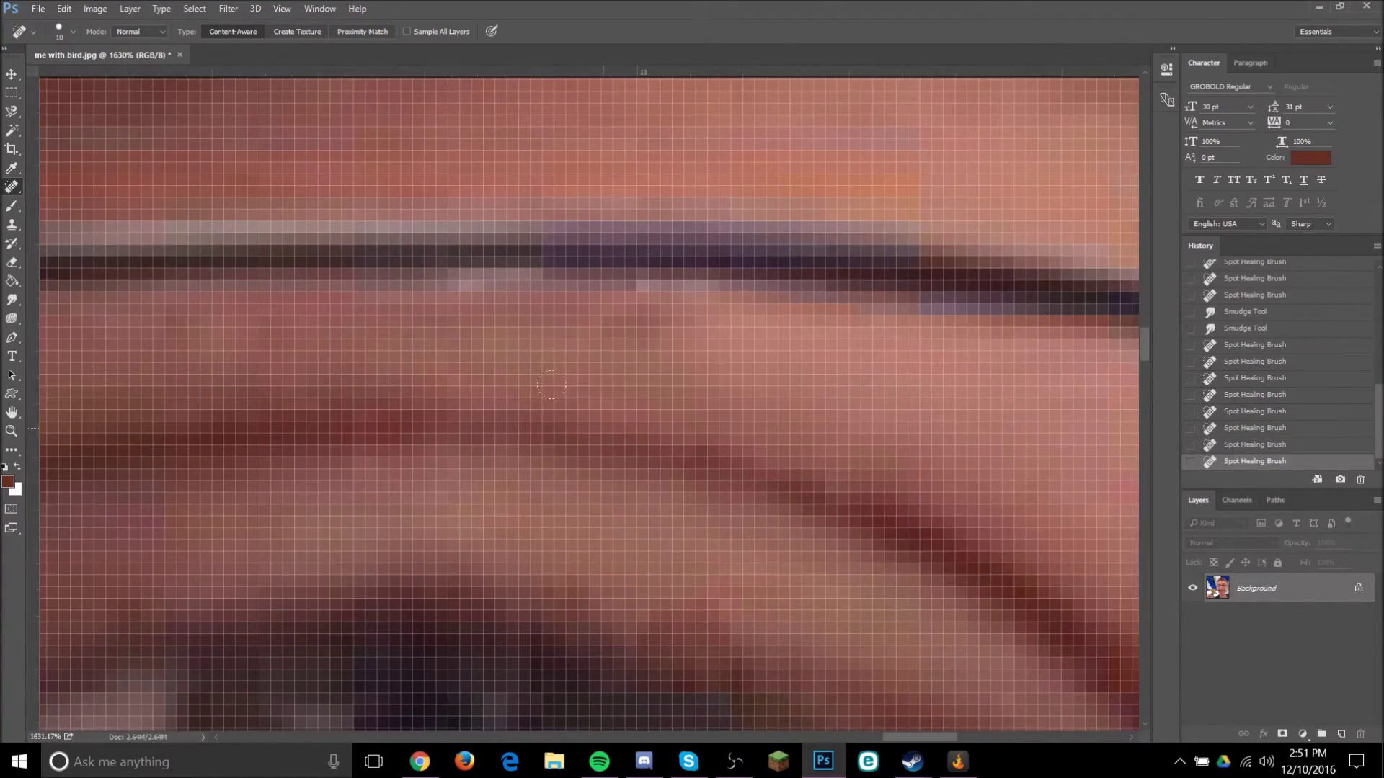
pyautogui.scroll(-12, 975, 263)
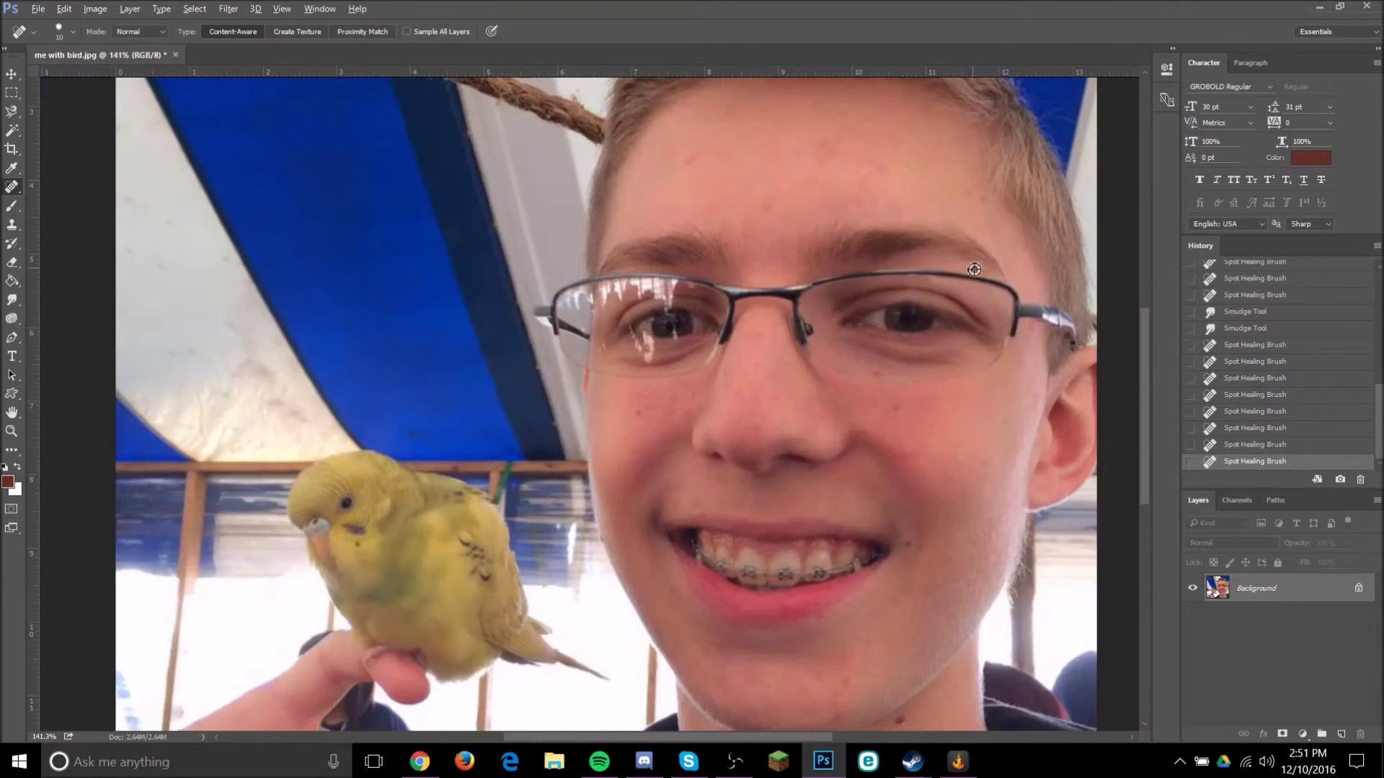
# Sample the light pink eyelid skin with the Brush tool and paint it along the lower edge of the frame's purple section.
pyautogui.scroll(9, 974, 270)
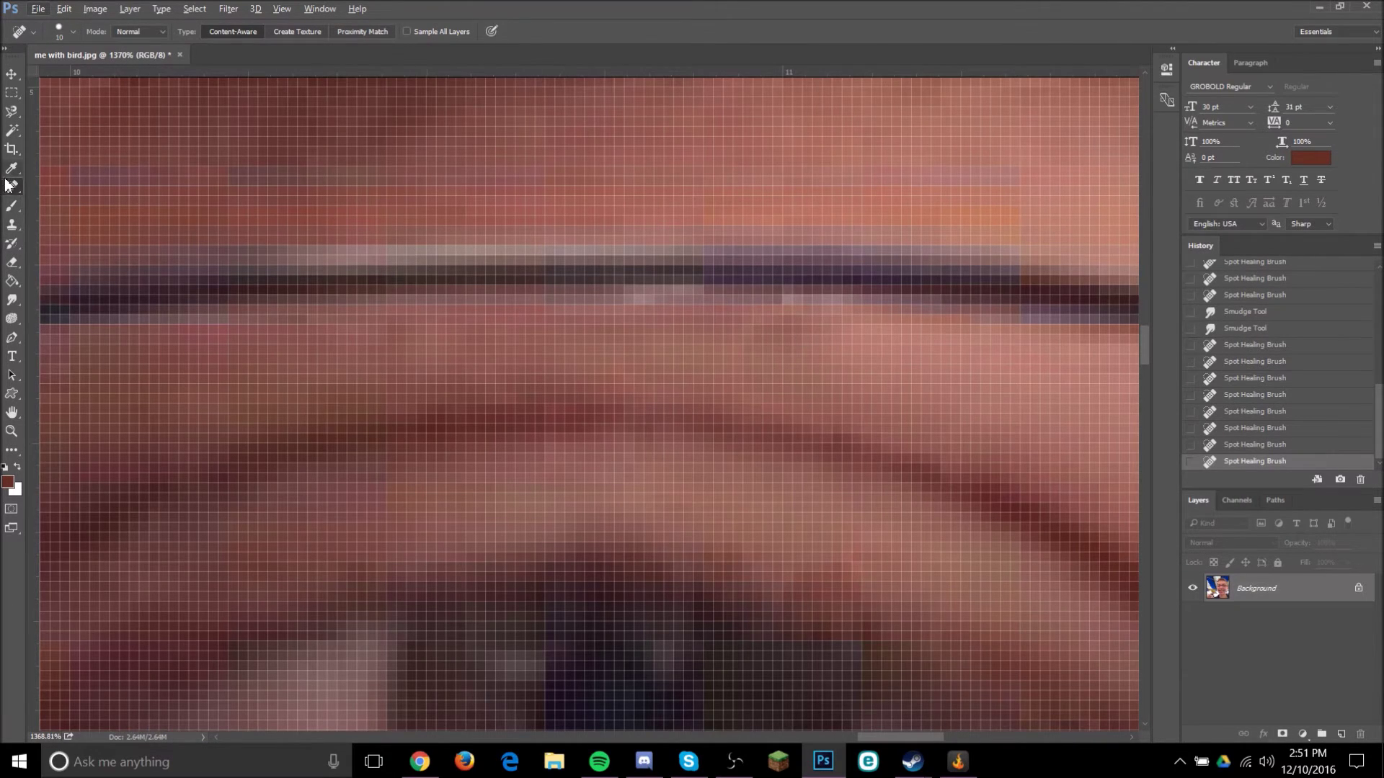
pyautogui.click(8, 205)
pyautogui.scroll(-3, 670, 283)
pyautogui.scroll(4, 751, 294)
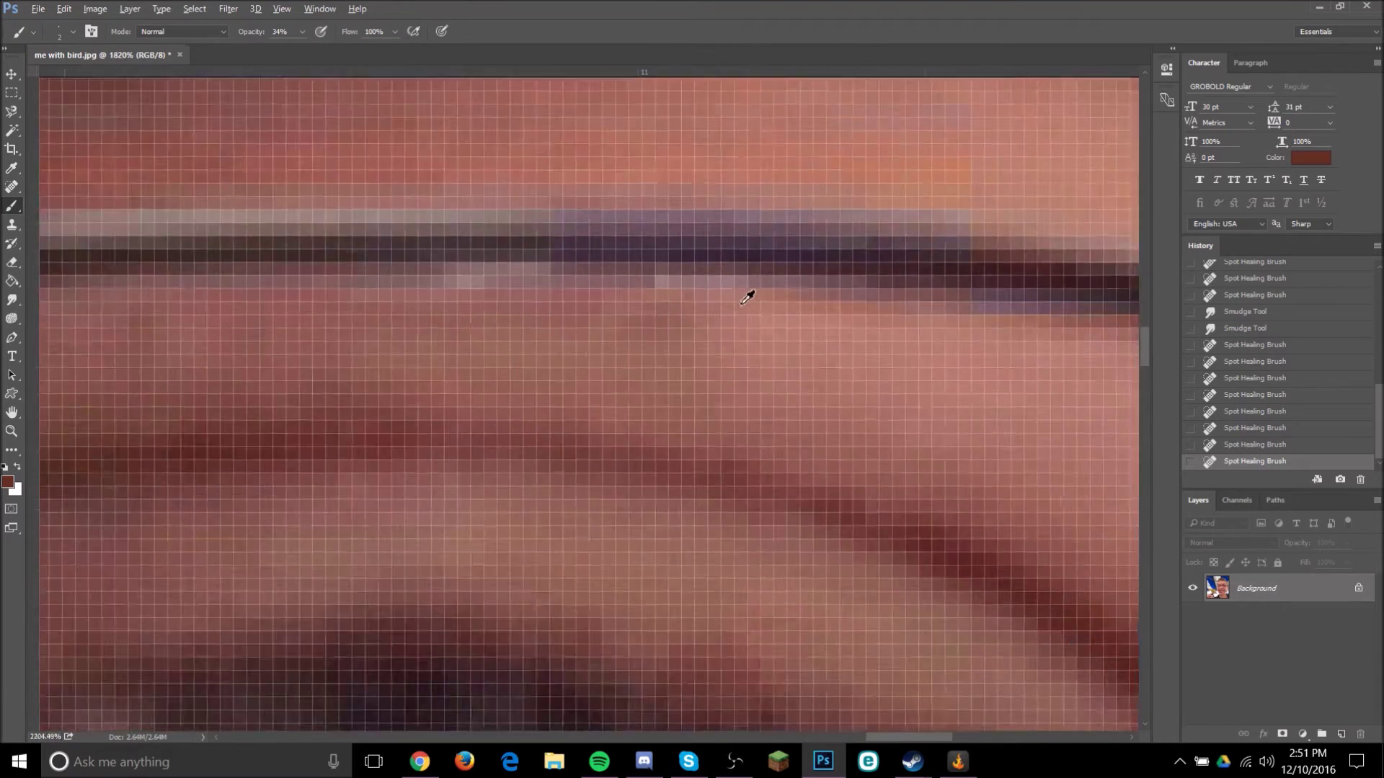
pyautogui.keyDown('alt'); pyautogui.click(808, 321); pyautogui.keyUp('alt')
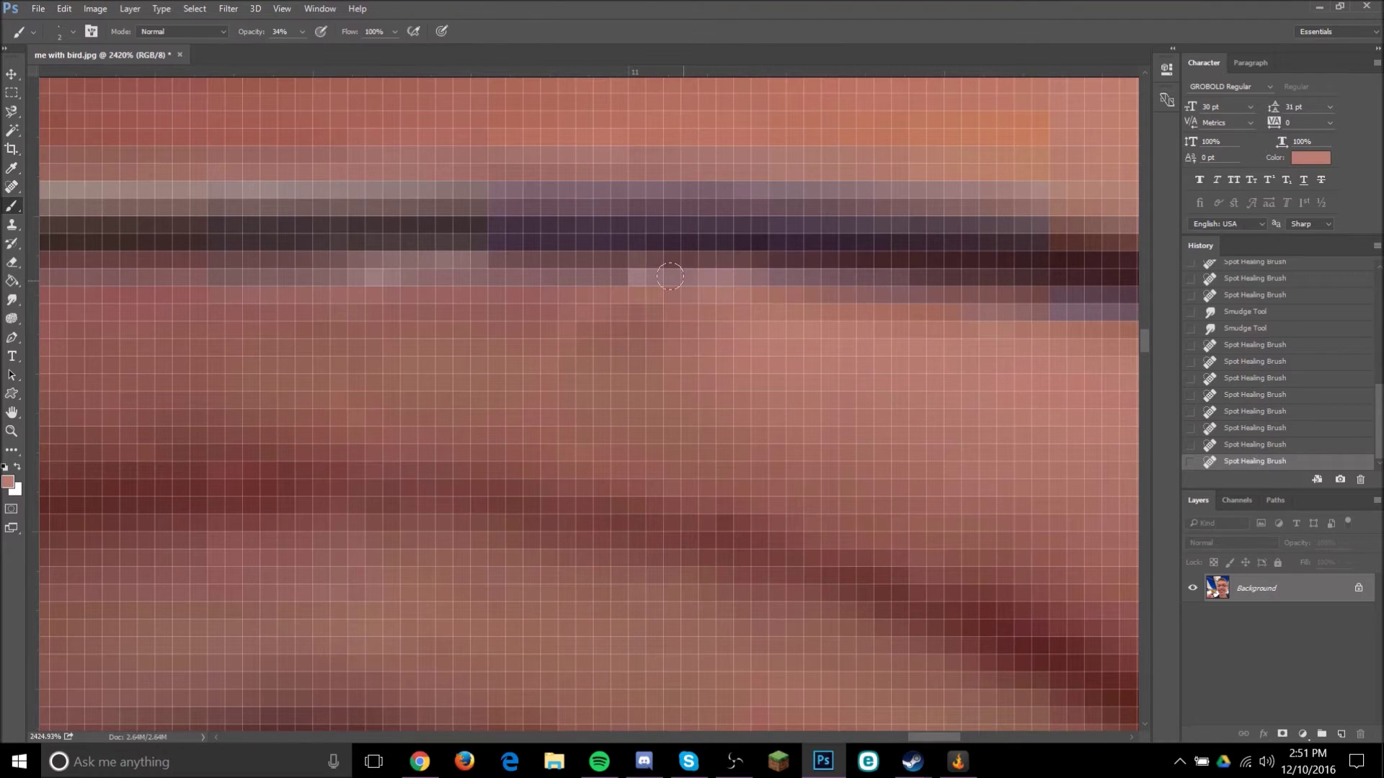
pyautogui.moveTo(785, 303); pyautogui.dragTo(850, 302)
# Paint over the pale glare pixels along the frame's lower edge, resampling nearby skin tones between strokes.
pyautogui.keyDown('alt'); pyautogui.click(503, 321); pyautogui.keyUp('alt')
pyautogui.moveTo(498, 309); pyautogui.dragTo(277, 325)
pyautogui.keyDown('alt'); pyautogui.click(505, 321); pyautogui.keyUp('alt')
pyautogui.moveTo(537, 296); pyautogui.dragTo(677, 290)
pyautogui.keyDown('alt'); pyautogui.click(789, 322); pyautogui.keyUp('alt')
pyautogui.moveTo(782, 299); pyautogui.dragTo(696, 289)
pyautogui.scroll(-5, 758, 324)
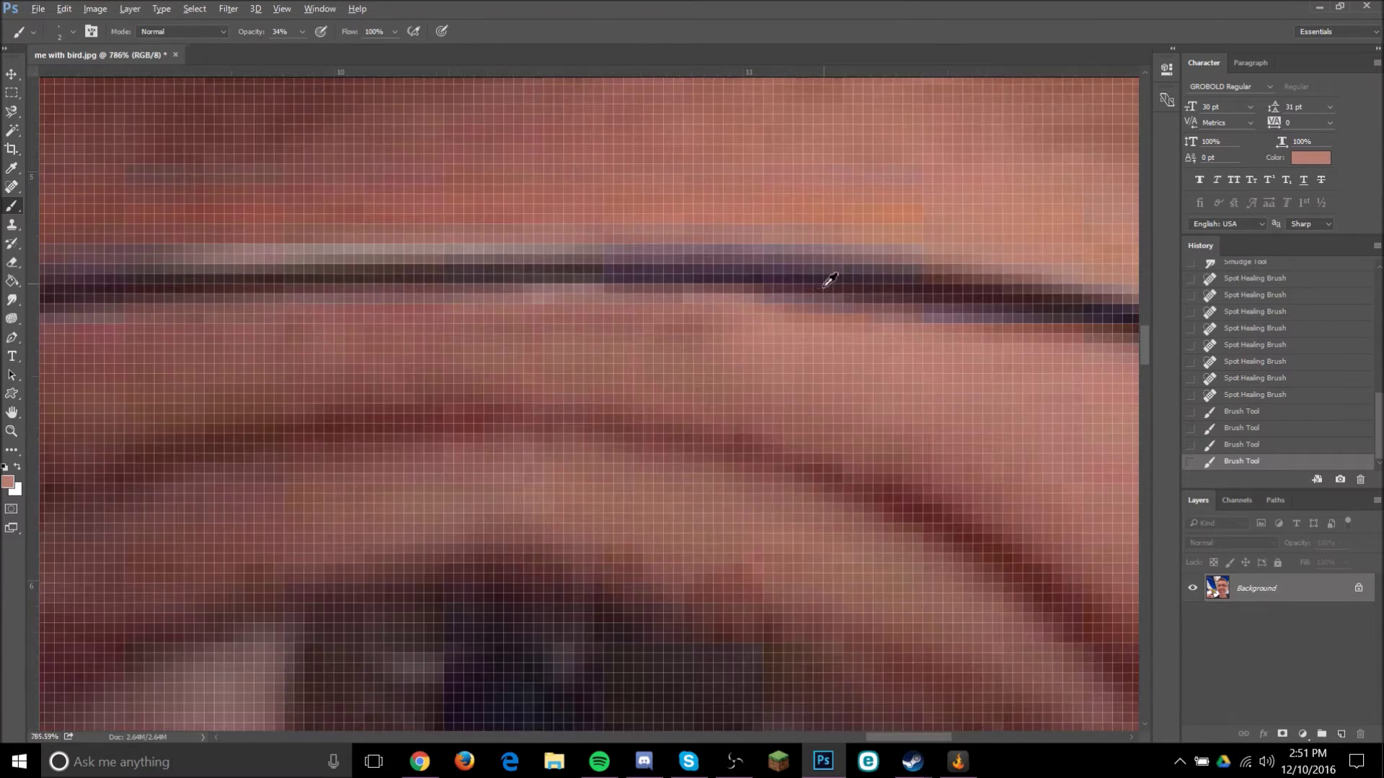
# Cover the pale strip left under the middle of the frame with a freshly sampled, darker skin tone.
pyautogui.scroll(-5, 824, 279)
pyautogui.scroll(10, 864, 274)
pyautogui.keyDown('alt'); pyautogui.click(841, 284); pyautogui.keyUp('alt')
pyautogui.moveTo(849, 265)
pyautogui.mouseDown()
pyautogui.moveTo(782, 263)
pyautogui.moveTo(926, 268)
pyautogui.mouseUp()
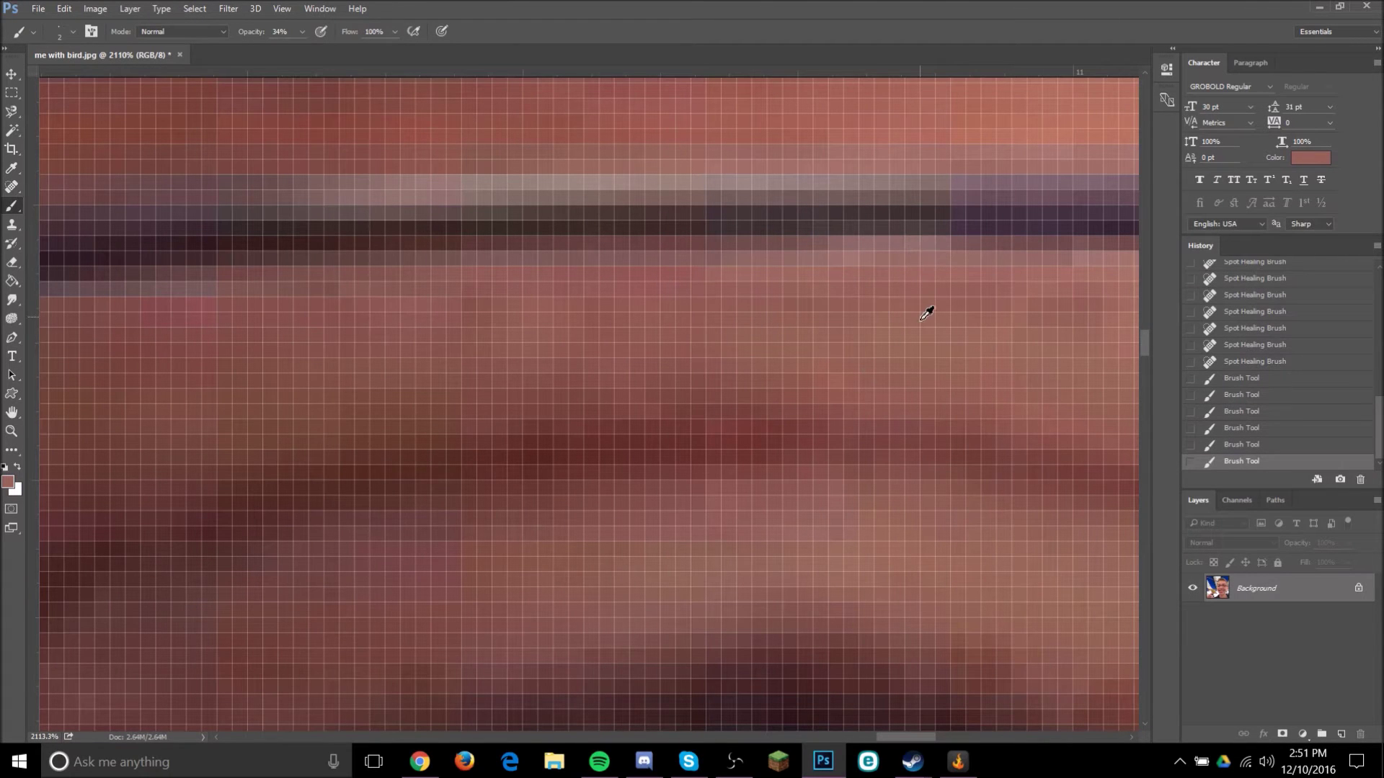
pyautogui.click(902, 267)
pyautogui.scroll(-10, 937, 281)
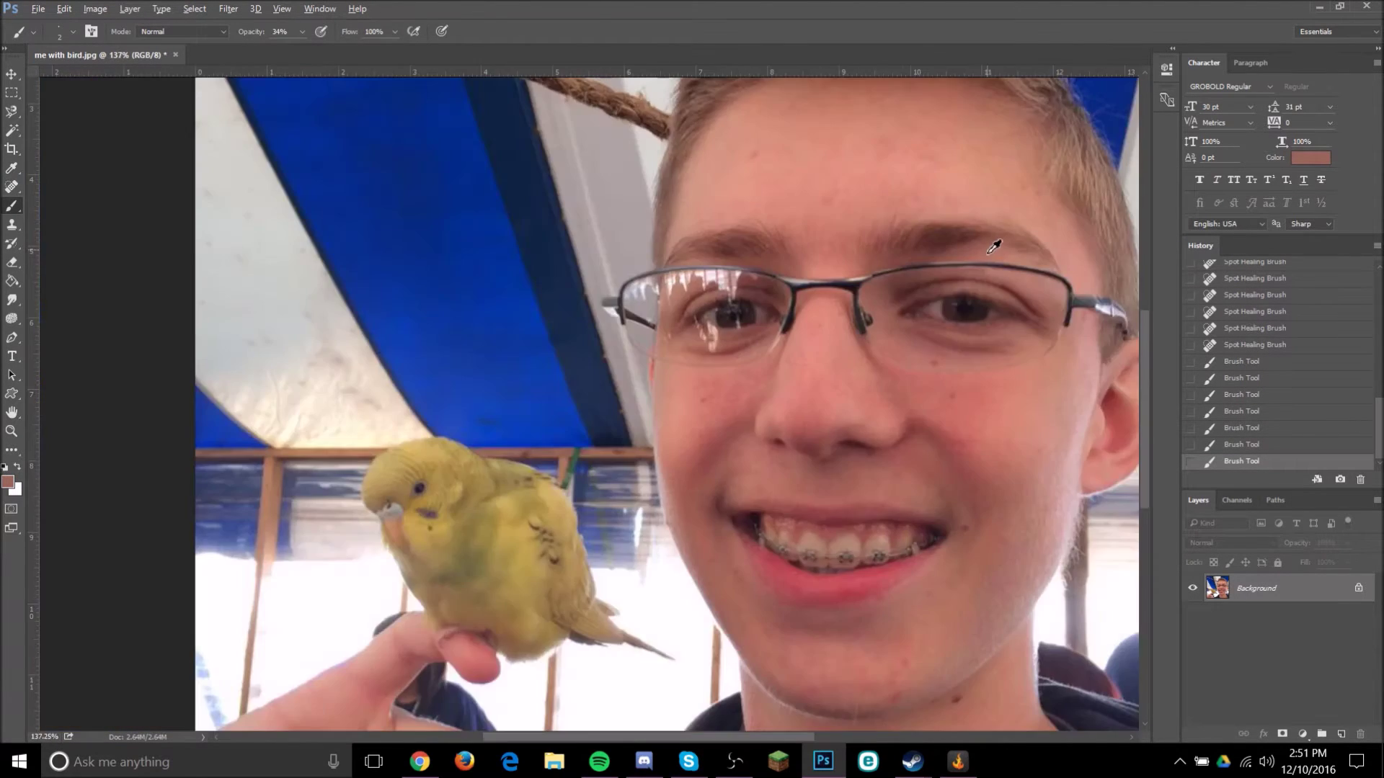
# Blend the skin just beneath the frame with two long, low-opacity brush strokes in a sampled light pink.
pyautogui.scroll(9, 829, 338)
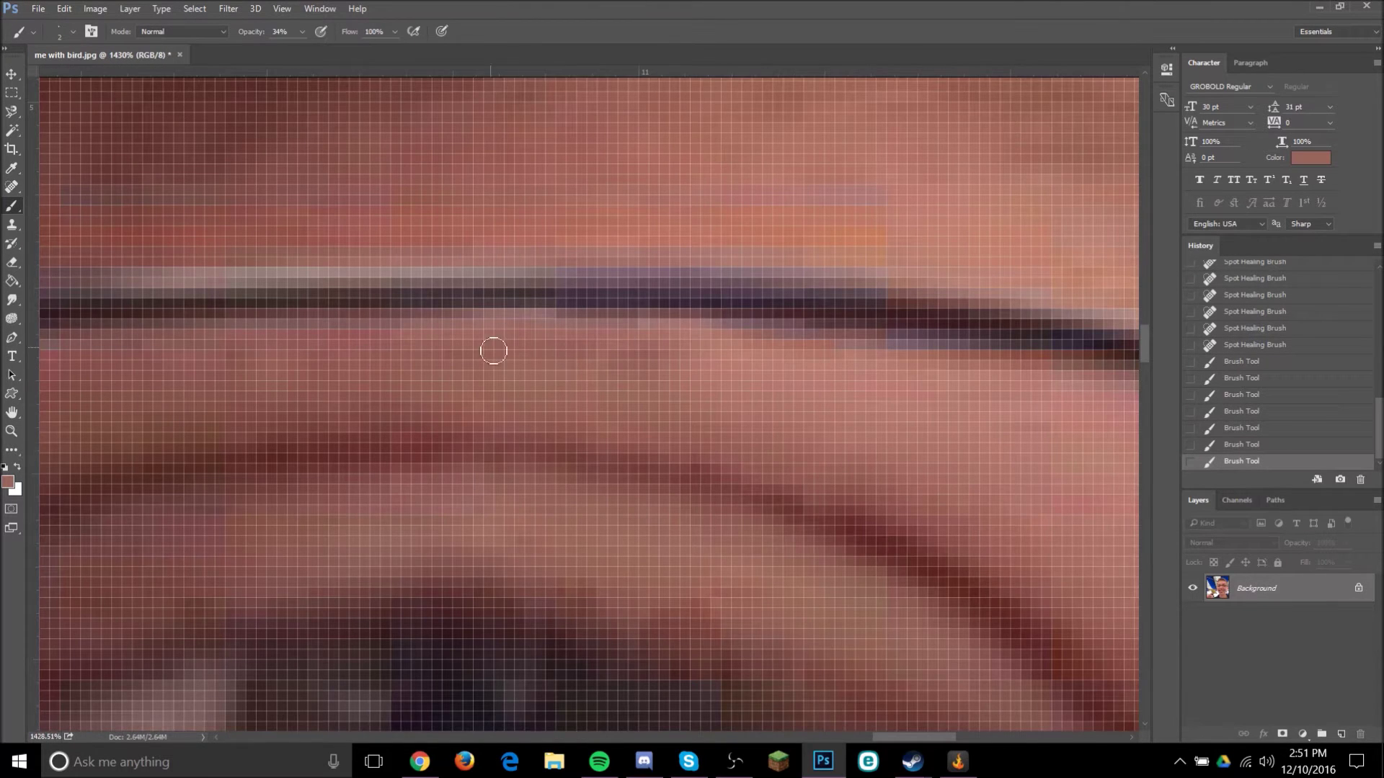
pyautogui.scroll(1, 651, 341)
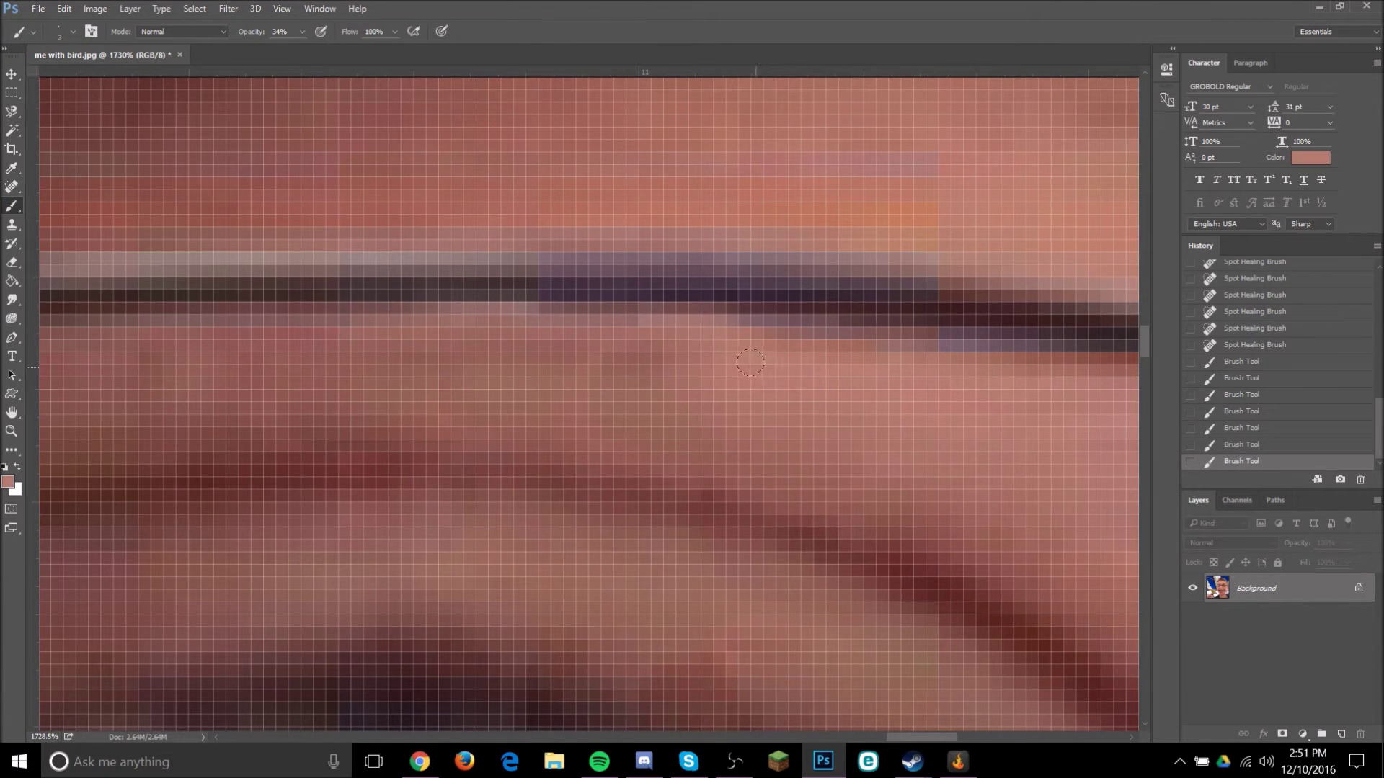
pyautogui.moveTo(655, 344); pyautogui.dragTo(346, 361)
pyautogui.scroll(-5, 811, 310)
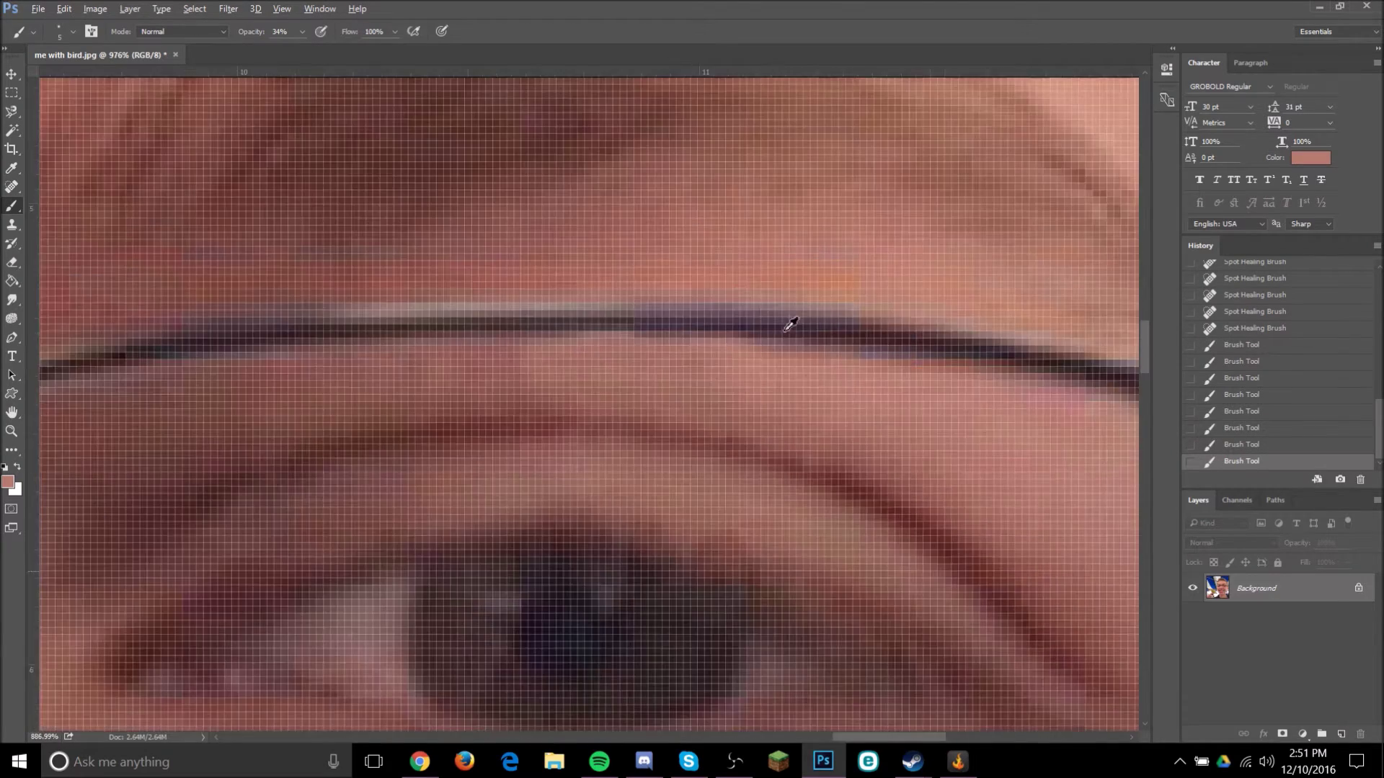
pyautogui.scroll(1, 812, 310)
pyautogui.scroll(6, 741, 330)
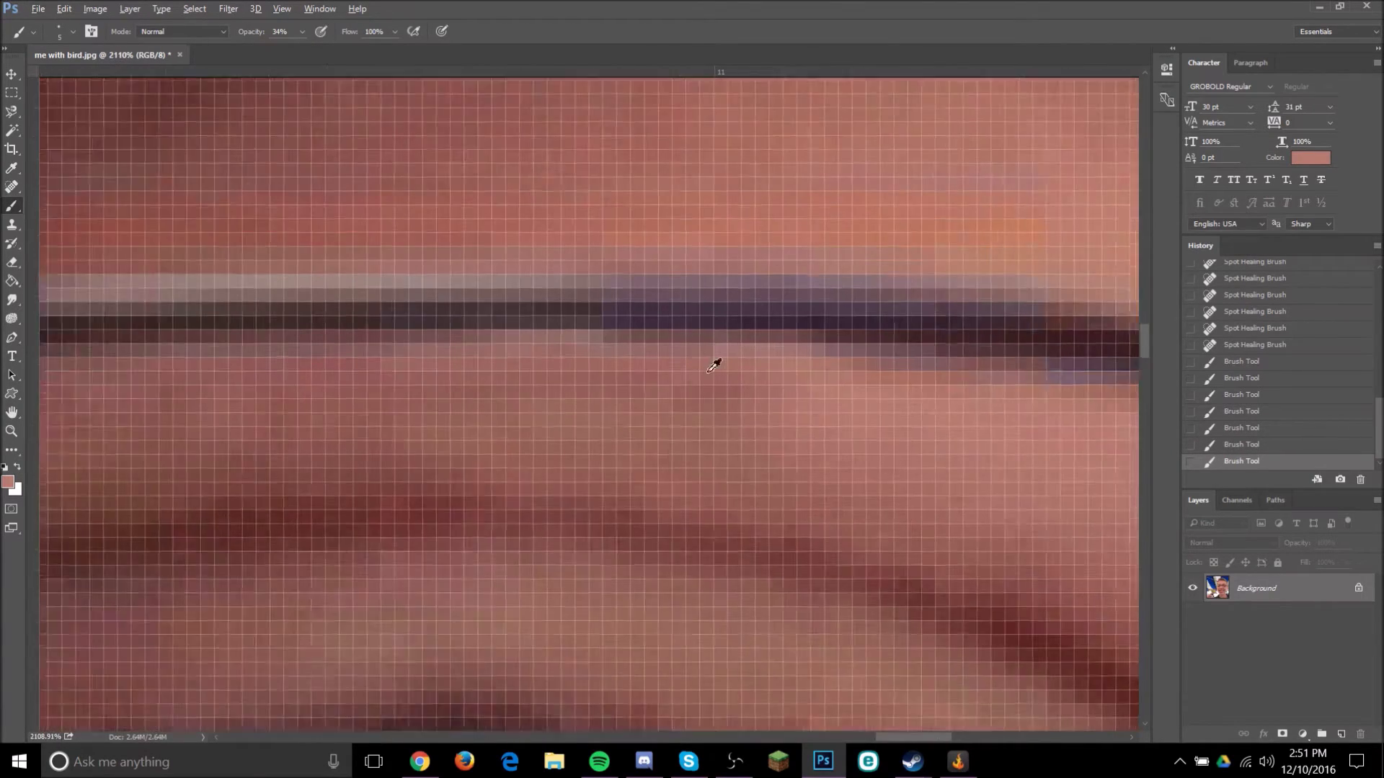
pyautogui.moveTo(711, 391); pyautogui.dragTo(415, 393)
pyautogui.scroll(-5, 739, 328)
pyautogui.scroll(-5, 734, 300)
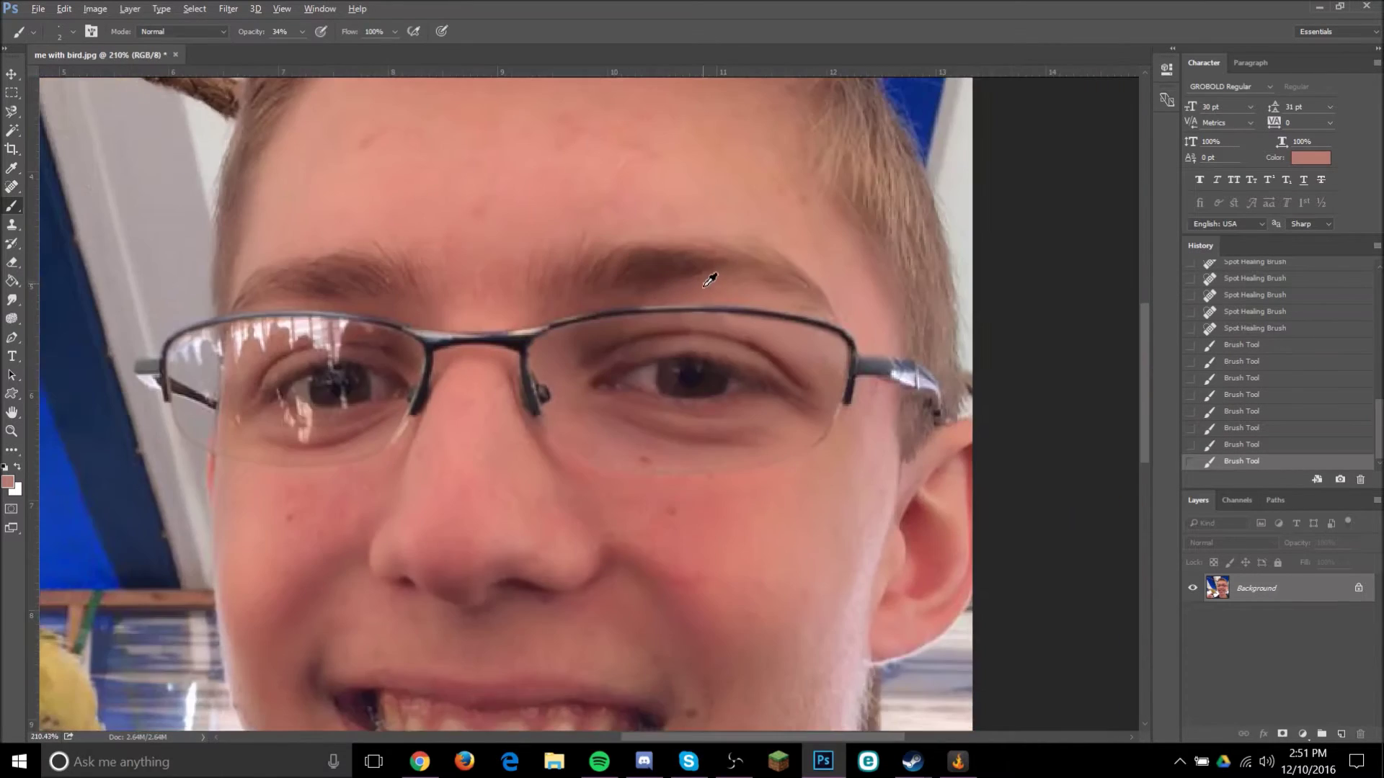
# Switch to the Clone Stamp tool and inspect the remaining reflections over the eye behind the glare-covered lens.
pyautogui.scroll(1, 630, 276)
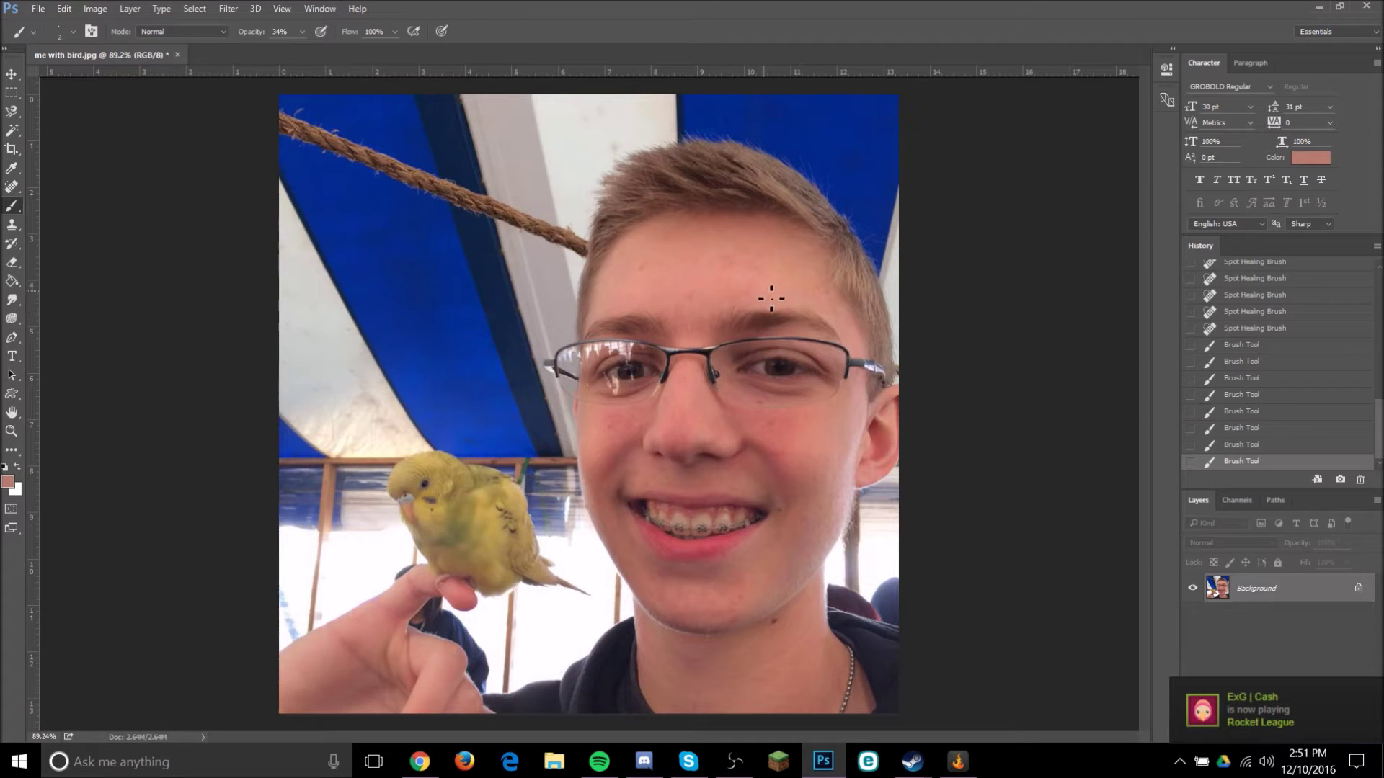
pyautogui.scroll(6, 658, 382)
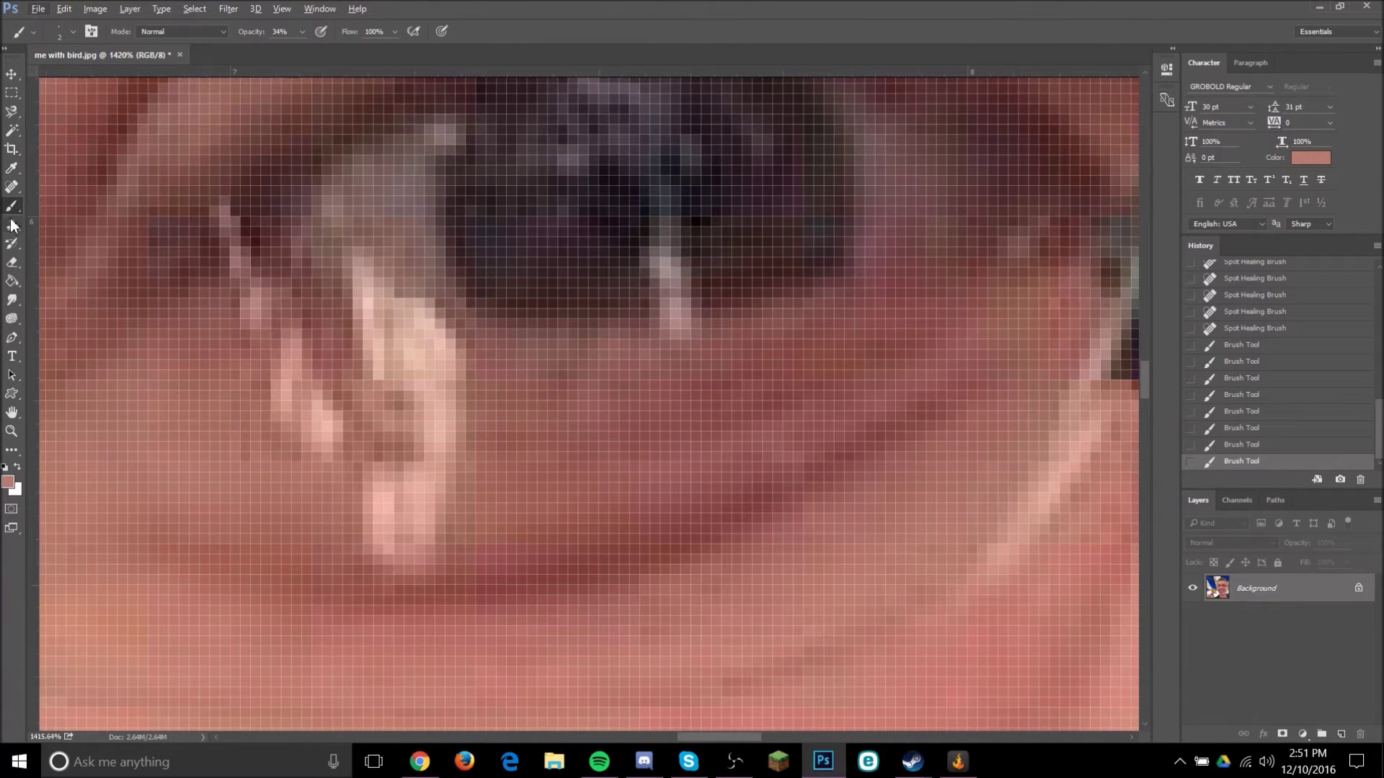
pyautogui.click(11, 225)
pyautogui.scroll(3, 763, 338)
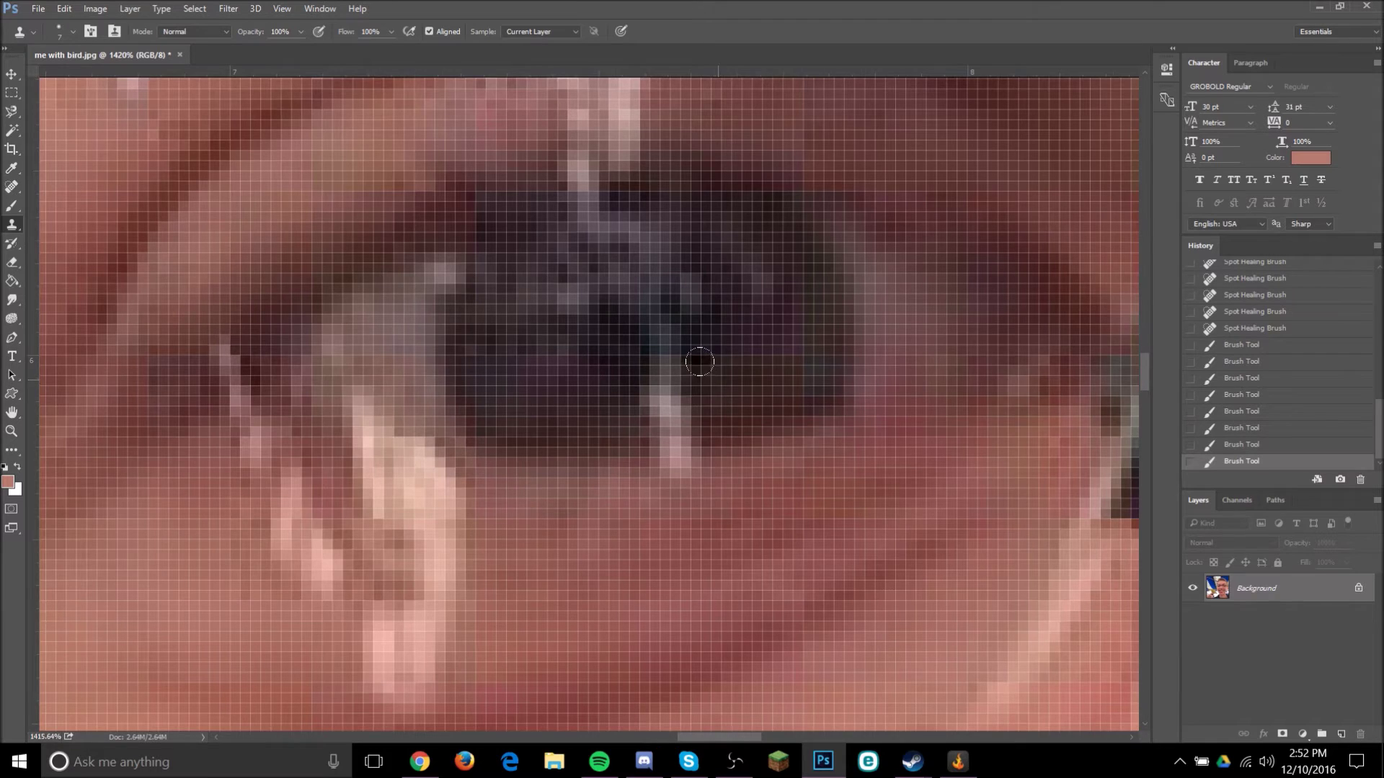
pyautogui.scroll(-7, 699, 363)
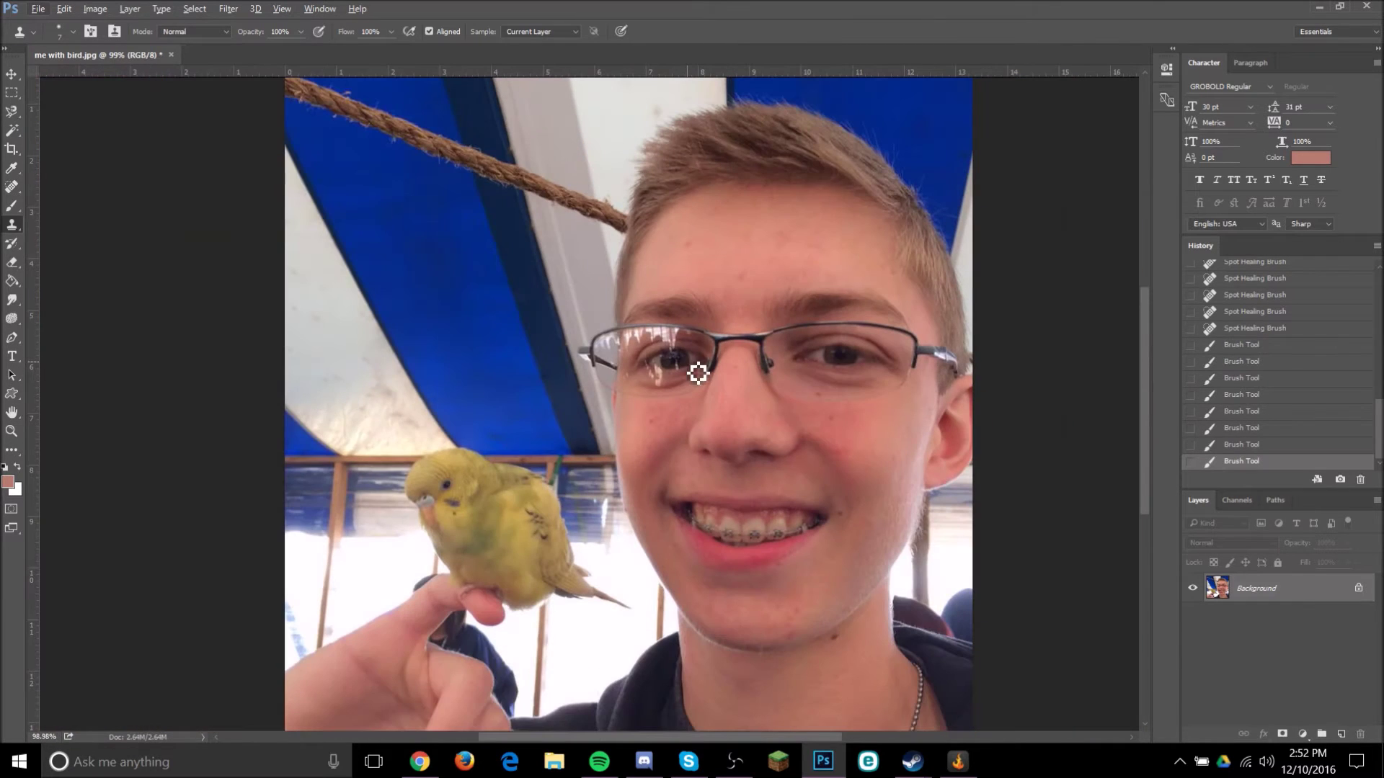
# Enlarge the Clone Stamp brush to 500, sample between the eyes, clone the face over the tent background, and undo the strokes.
pyautogui.press(']')
pyautogui.press(']')
pyautogui.press(']')
pyautogui.press(']')
pyautogui.press(']')
pyautogui.press(']')
pyautogui.press(']')
pyautogui.press(']')
pyautogui.press(']')
pyautogui.press(']')
pyautogui.press(']')
pyautogui.press(']')
pyautogui.keyDown('alt'); pyautogui.click(774, 362); pyautogui.keyUp('alt')
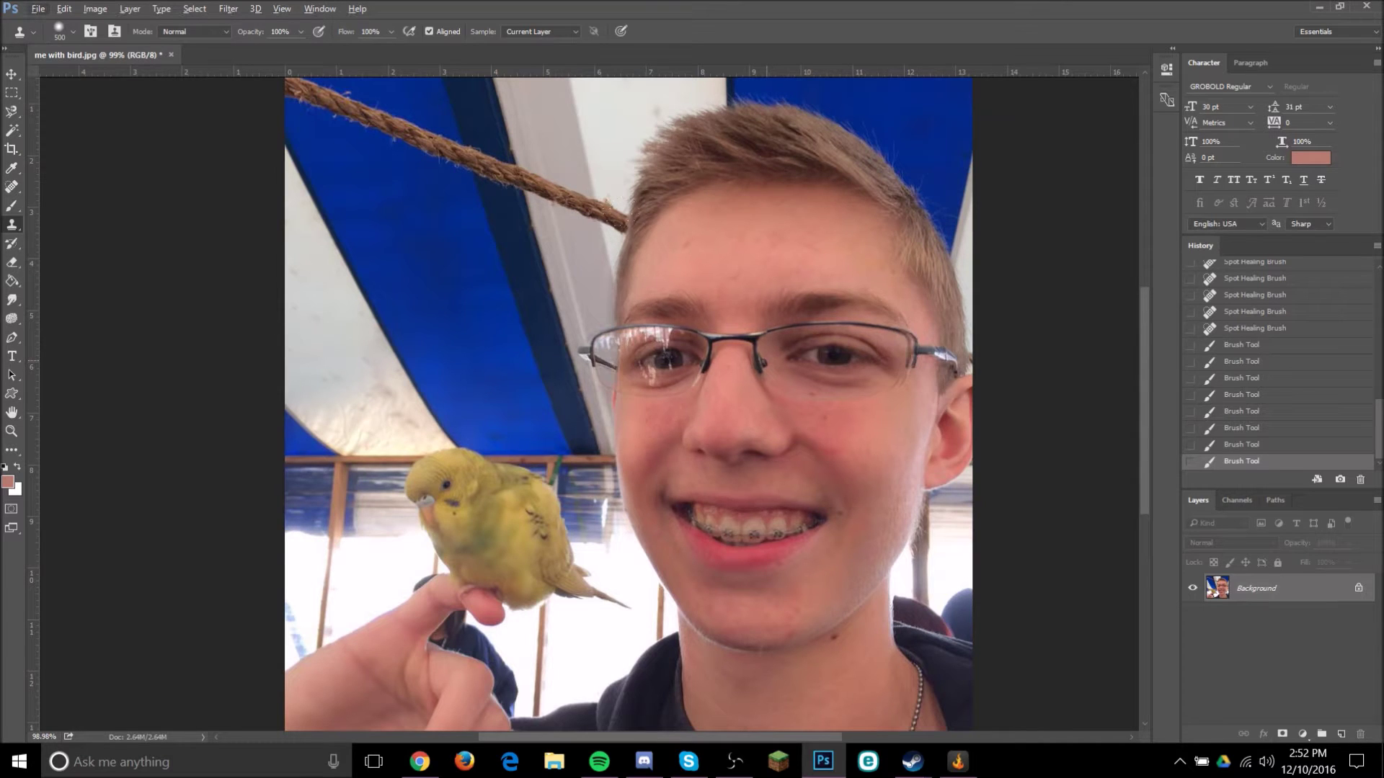
pyautogui.moveTo(349, 227)
pyautogui.mouseDown()
pyautogui.moveTo(403, 303)
pyautogui.moveTo(310, 288)
pyautogui.mouseUp()
pyautogui.moveTo(446, 297)
pyautogui.mouseDown()
pyautogui.moveTo(390, 447)
pyautogui.moveTo(440, 177)
pyautogui.moveTo(551, 123)
pyautogui.moveTo(576, 133)
pyautogui.mouseUp()
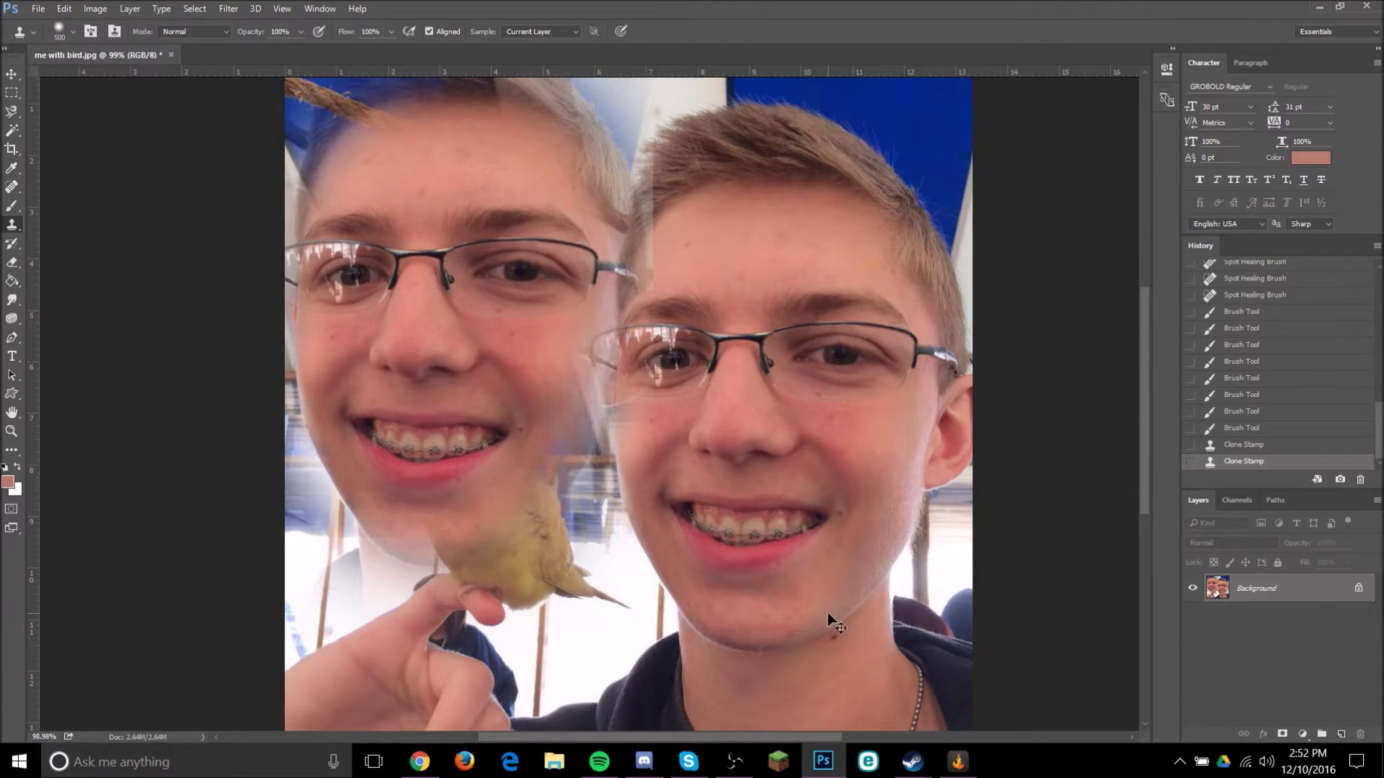
pyautogui.hotkey('ctrl', 'z')
pyautogui.click(1241, 444)
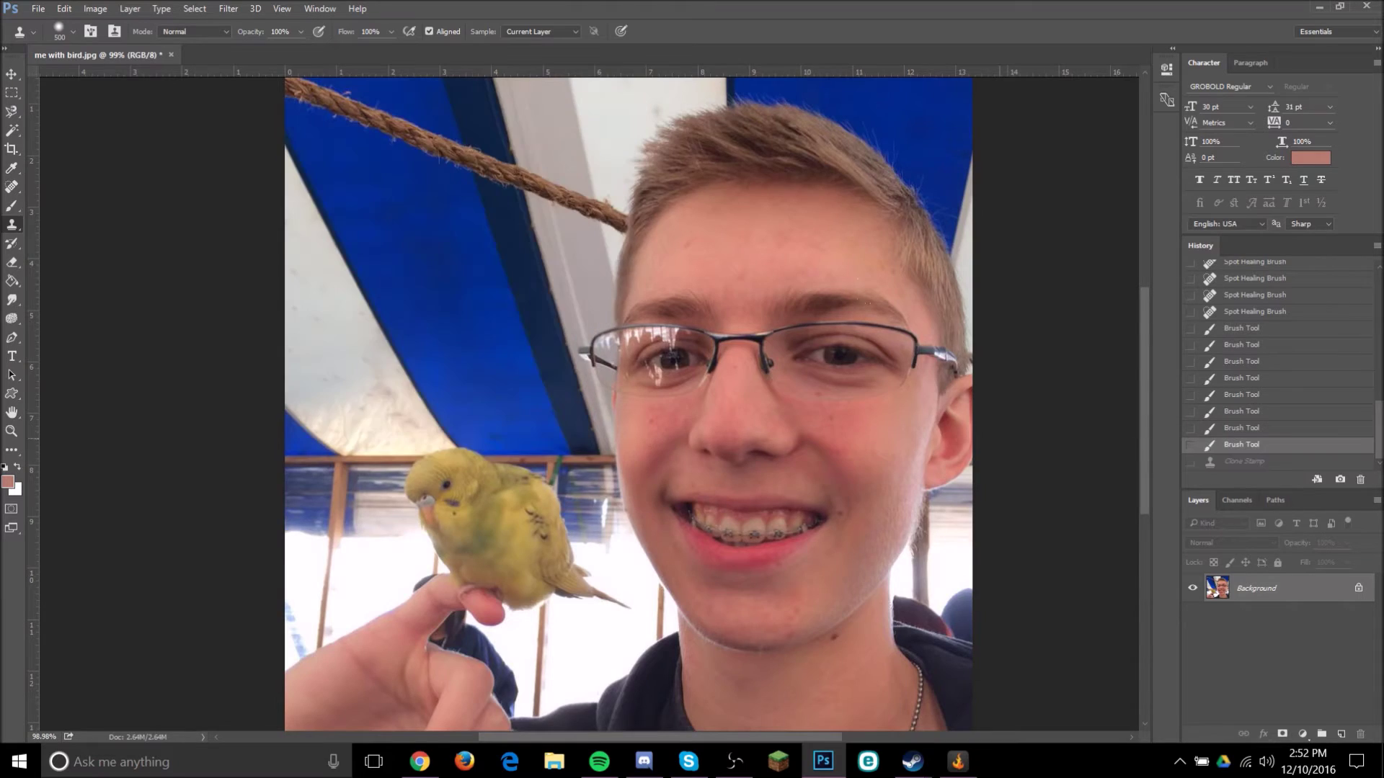
# Shrink the Clone Stamp brush to a few pixels and clone the dark under-eye crease just beneath the pale reflection.
pyautogui.scroll(10, 657, 378)
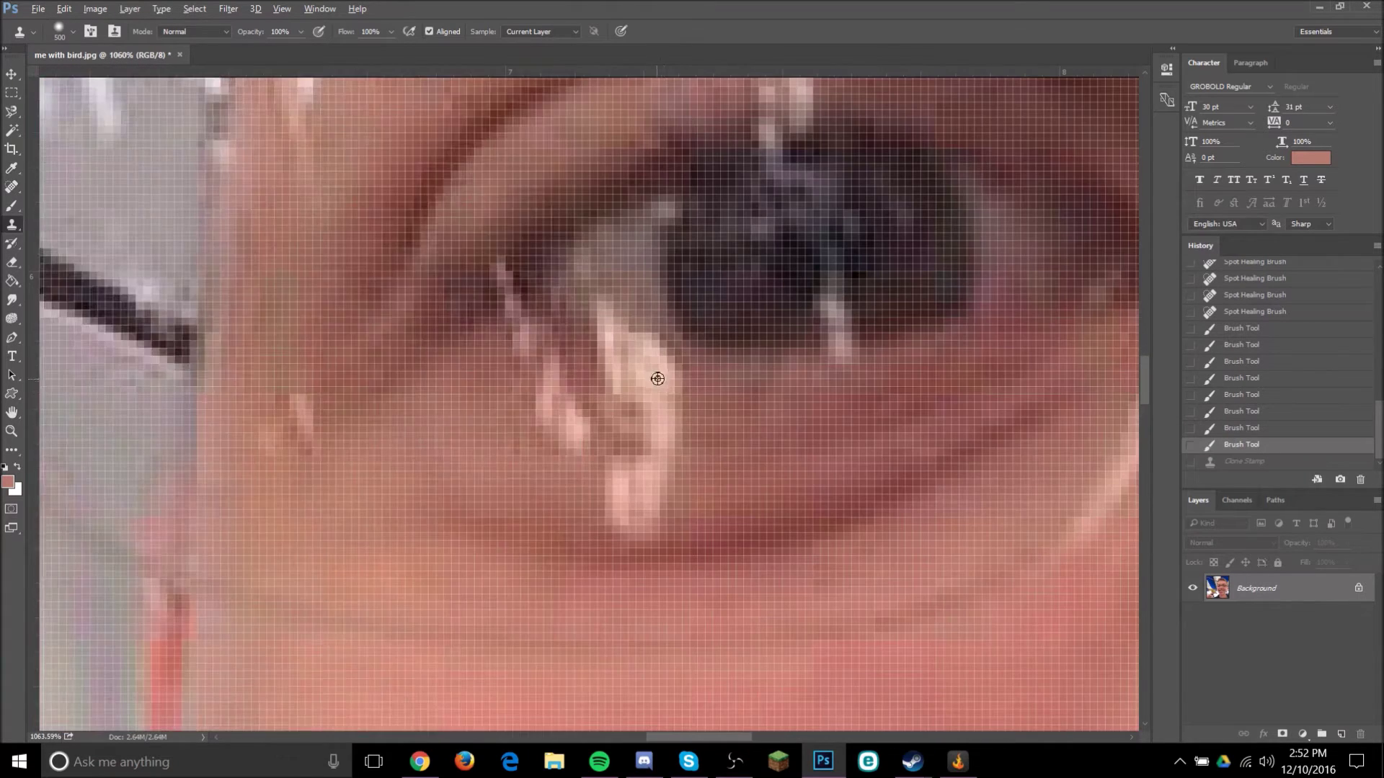
pyautogui.moveTo(657, 378); pyautogui.dragTo(665, 389)
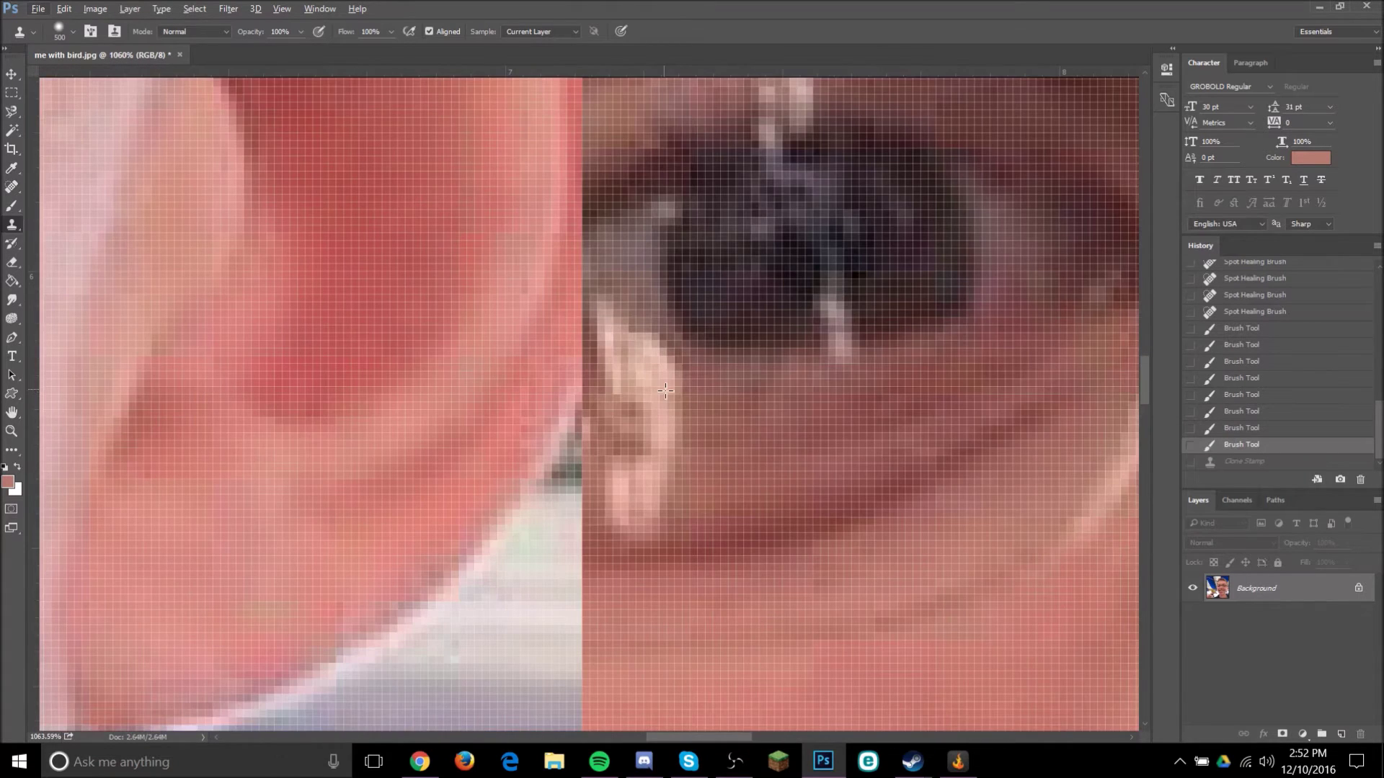
pyautogui.press('[')
pyautogui.press('[')
pyautogui.press('[')
pyautogui.press('[')
pyautogui.press('[')
pyautogui.press('[')
pyautogui.press('[')
pyautogui.press('[')
pyautogui.press('[')
pyautogui.press('[')
pyautogui.press('[')
pyautogui.press('[')
pyautogui.press('[')
pyautogui.press('[')
pyautogui.press('[')
pyautogui.press('[')
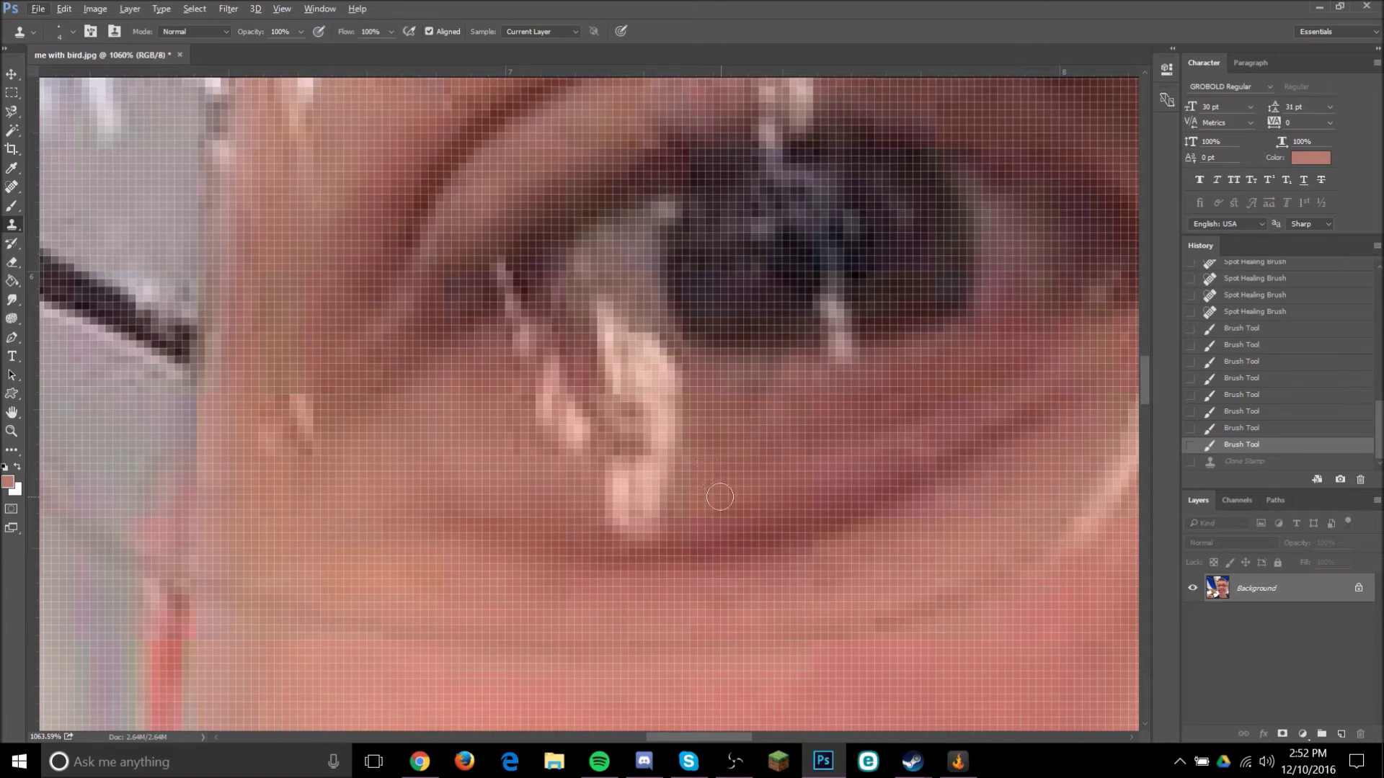
pyautogui.scroll(2, 709, 508)
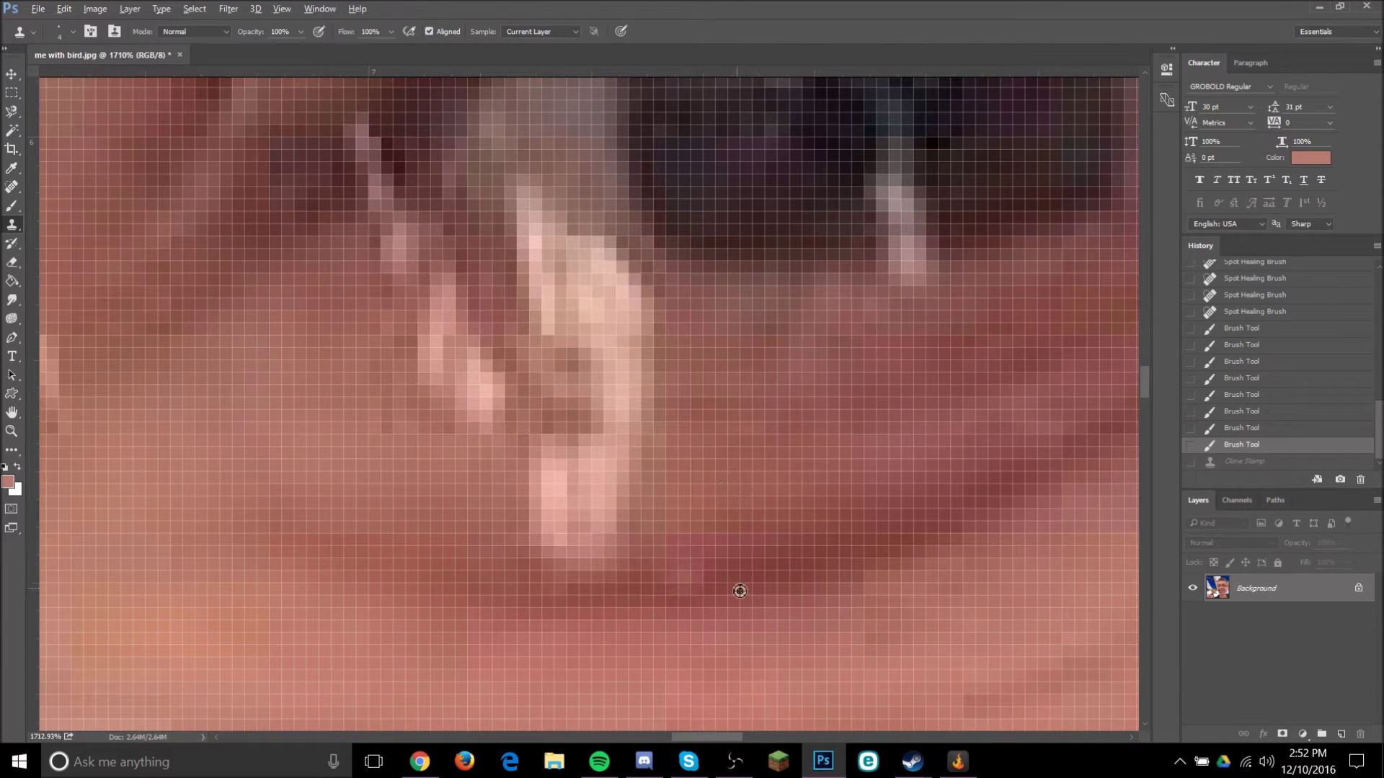
pyautogui.moveTo(605, 579)
pyautogui.mouseDown()
pyautogui.moveTo(617, 587)
pyautogui.moveTo(503, 585)
pyautogui.mouseUp()
pyautogui.scroll(-5, 725, 519)
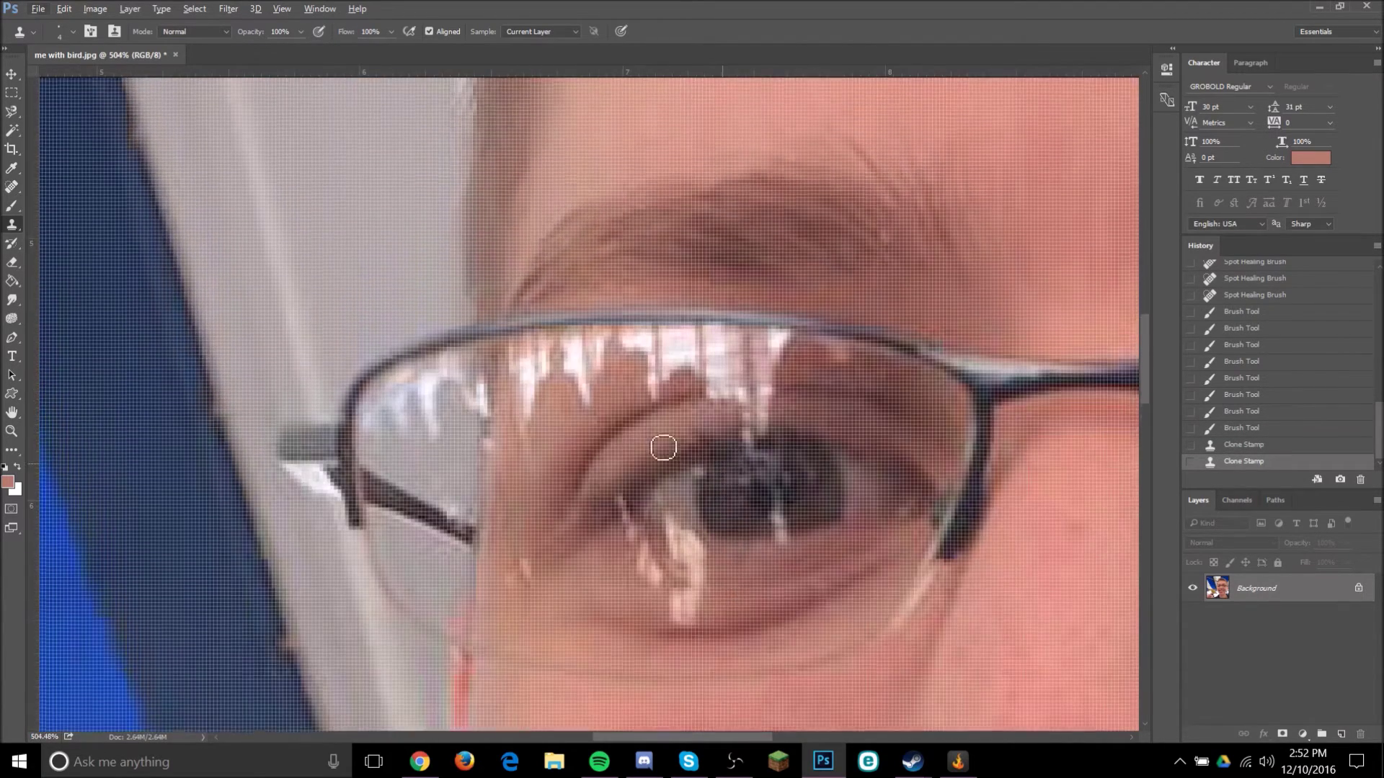
# Clone nearby brown skin over the lower tip of a white reflection streak above the eyelid crease.
pyautogui.scroll(6, 689, 442)
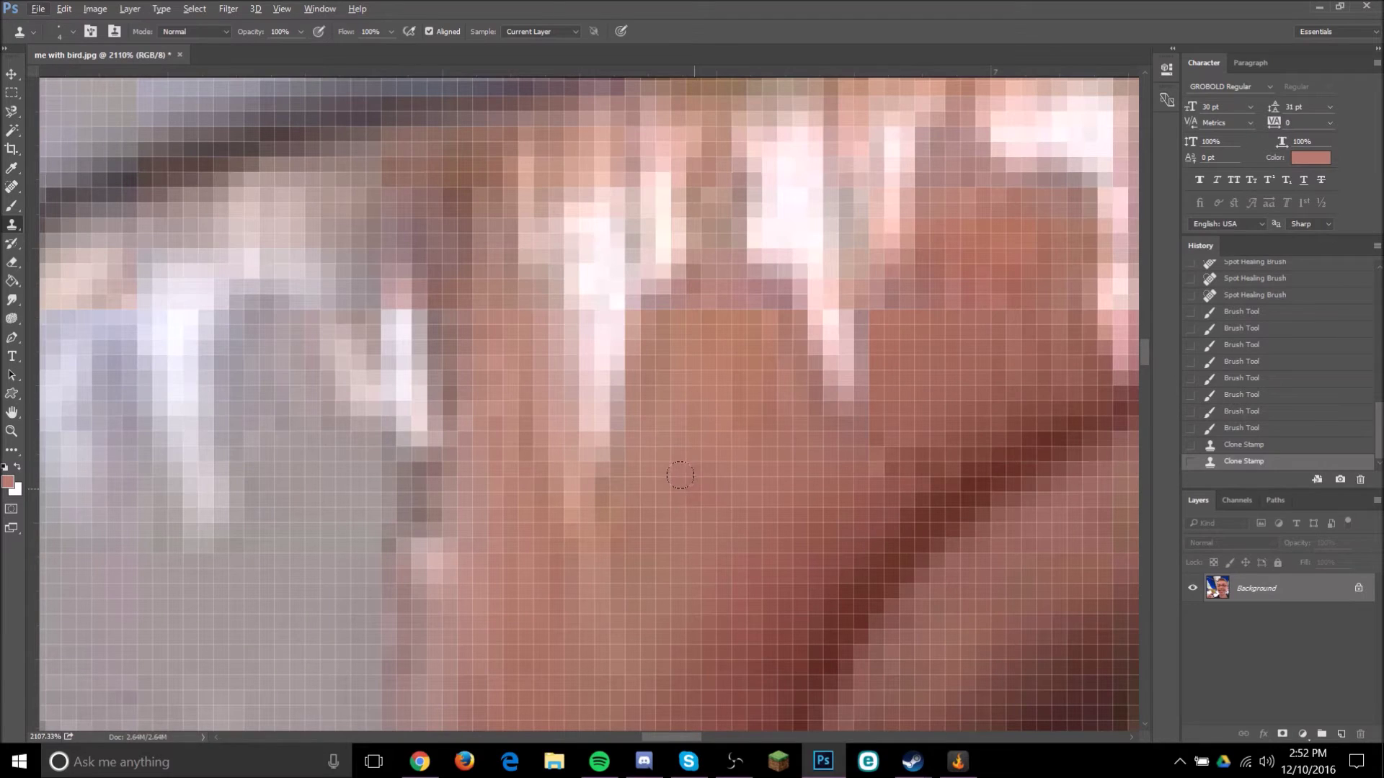
pyautogui.moveTo(797, 399)
pyautogui.mouseDown()
pyautogui.moveTo(814, 372)
pyautogui.moveTo(799, 327)
pyautogui.moveTo(829, 323)
pyautogui.mouseUp()
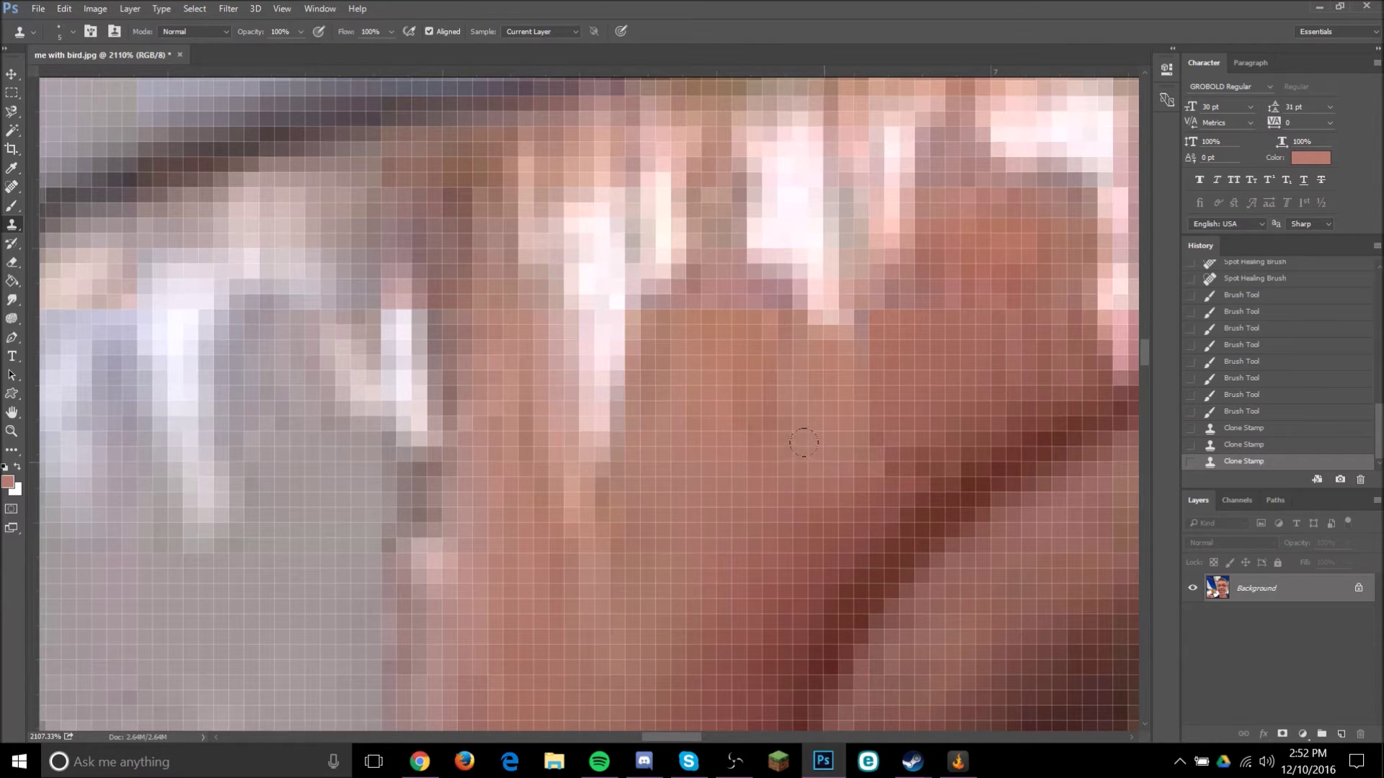
pyautogui.scroll(-6, 786, 515)
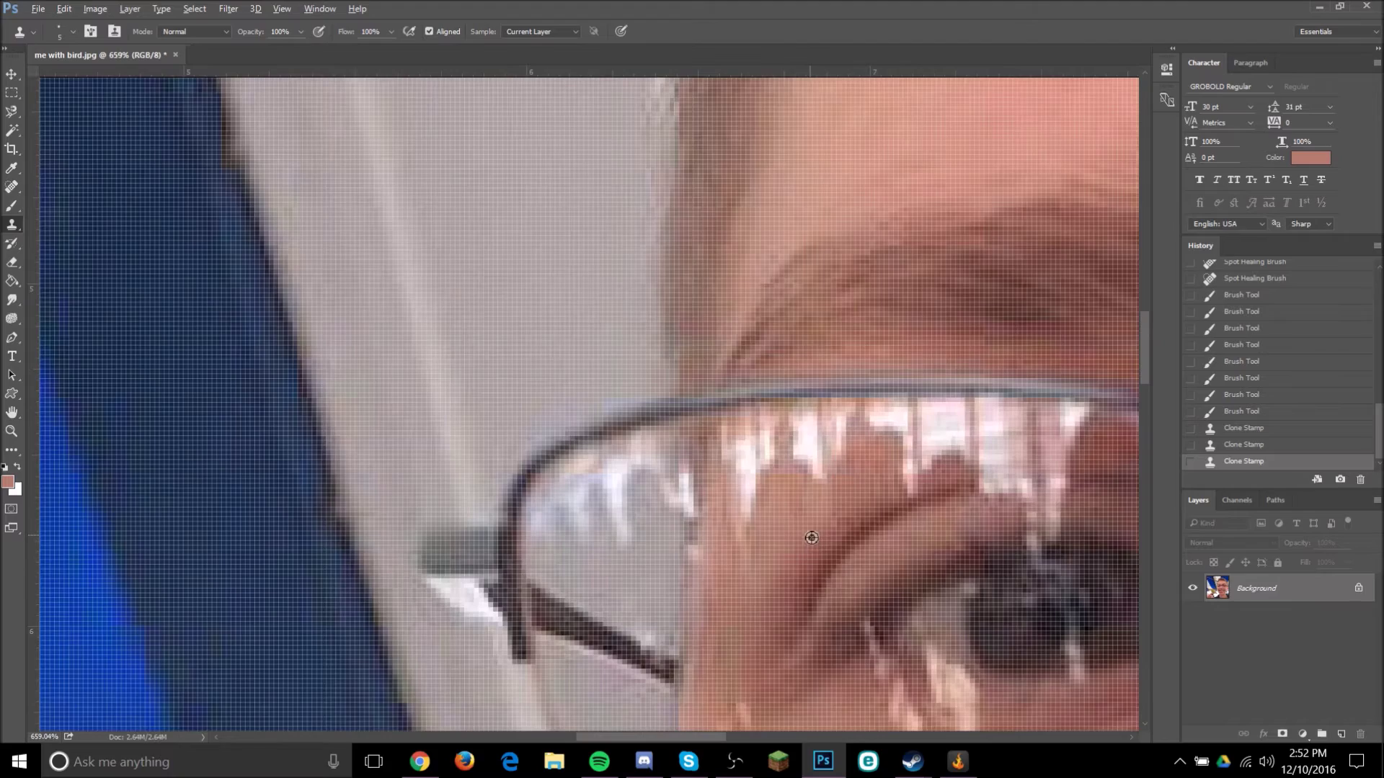
pyautogui.scroll(-3, 823, 531)
# Clone sampled dark iris pixels over the white streak crossing the lower edge of the iris.
pyautogui.scroll(6, 800, 555)
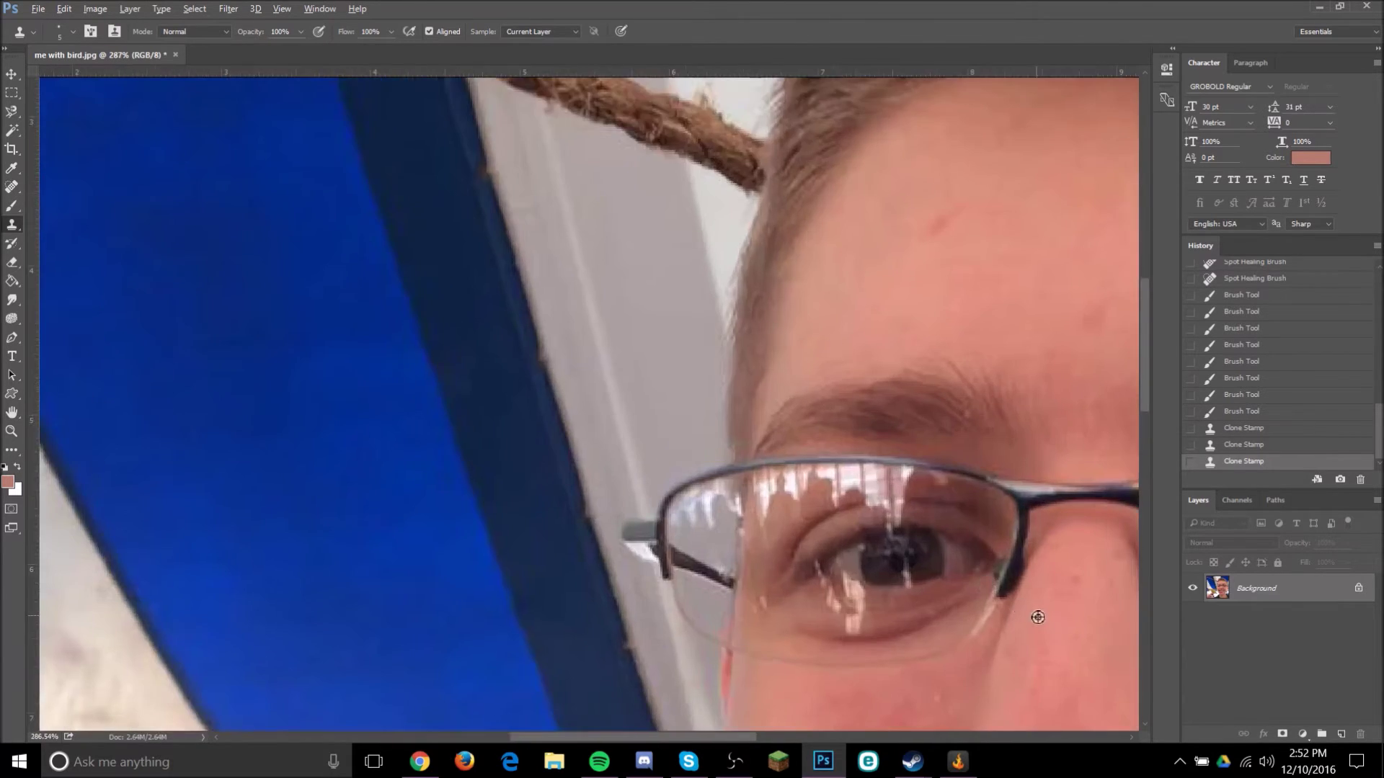
pyautogui.scroll(4, 795, 567)
pyautogui.moveTo(614, 422)
pyautogui.mouseDown()
pyautogui.moveTo(629, 531)
pyautogui.moveTo(663, 528)
pyautogui.moveTo(648, 533)
pyautogui.mouseUp()
pyautogui.keyDown('alt'); pyautogui.click(739, 450); pyautogui.keyUp('alt')
pyautogui.moveTo(610, 440); pyautogui.dragTo(572, 425)
pyautogui.click(572, 425)
pyautogui.scroll(-4, 793, 441)
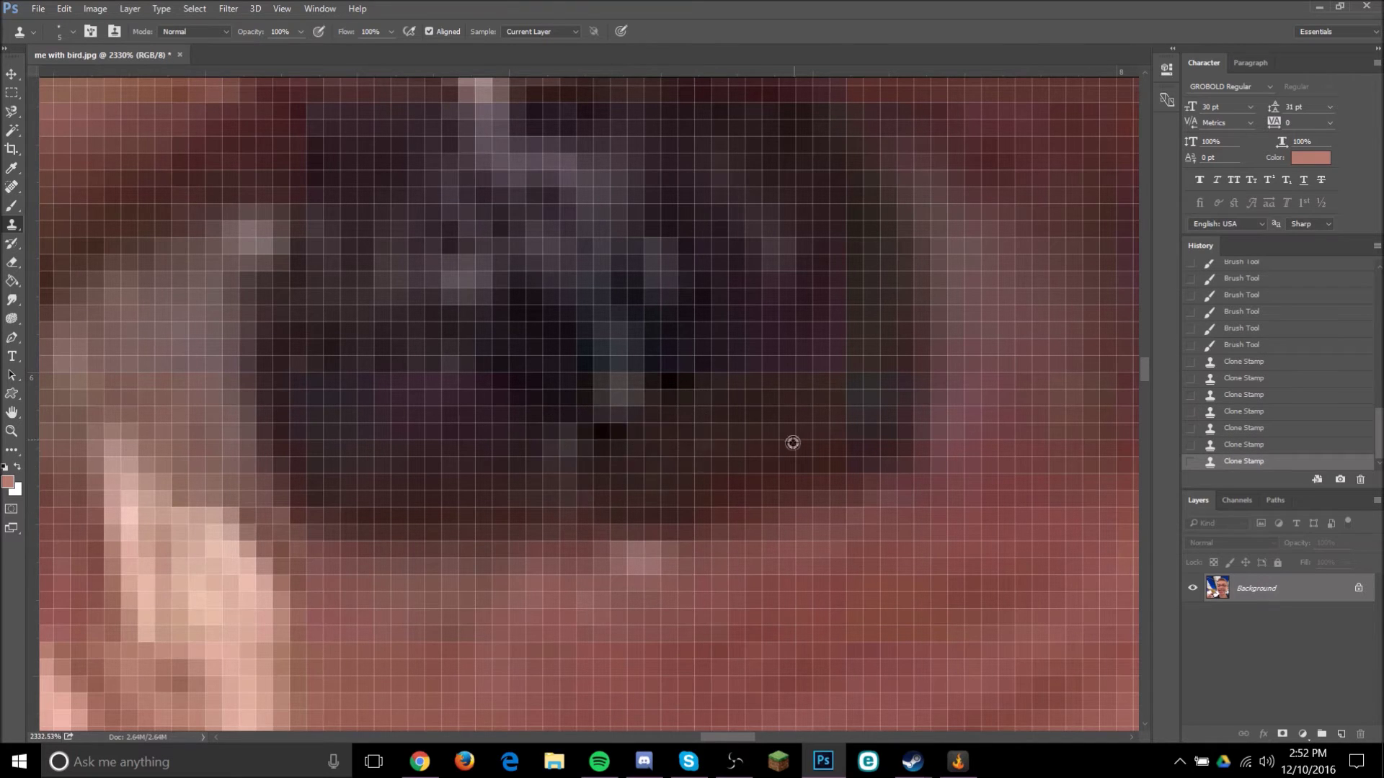
# Resample the dark iris and clone over the lighter streak pixels around the pupil.
pyautogui.scroll(5, 707, 416)
pyautogui.keyDown('alt'); pyautogui.click(624, 385); pyautogui.keyUp('alt')
pyautogui.moveTo(581, 324)
pyautogui.mouseDown()
pyautogui.moveTo(607, 240)
pyautogui.moveTo(661, 250)
pyautogui.moveTo(692, 310)
pyautogui.mouseUp()
pyautogui.click(688, 366)
pyautogui.click(786, 393)
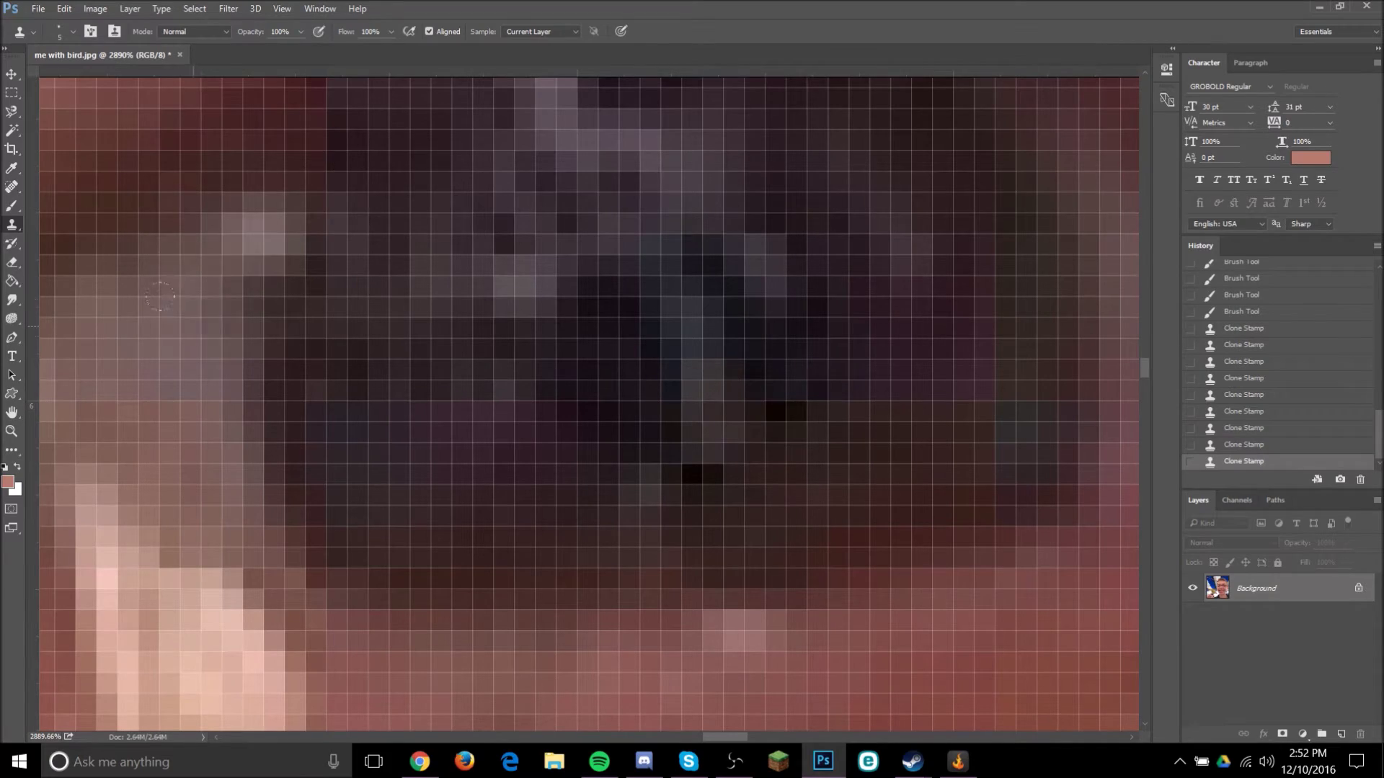
pyautogui.scroll(-8, 108, 284)
pyautogui.scroll(-4, 289, 277)
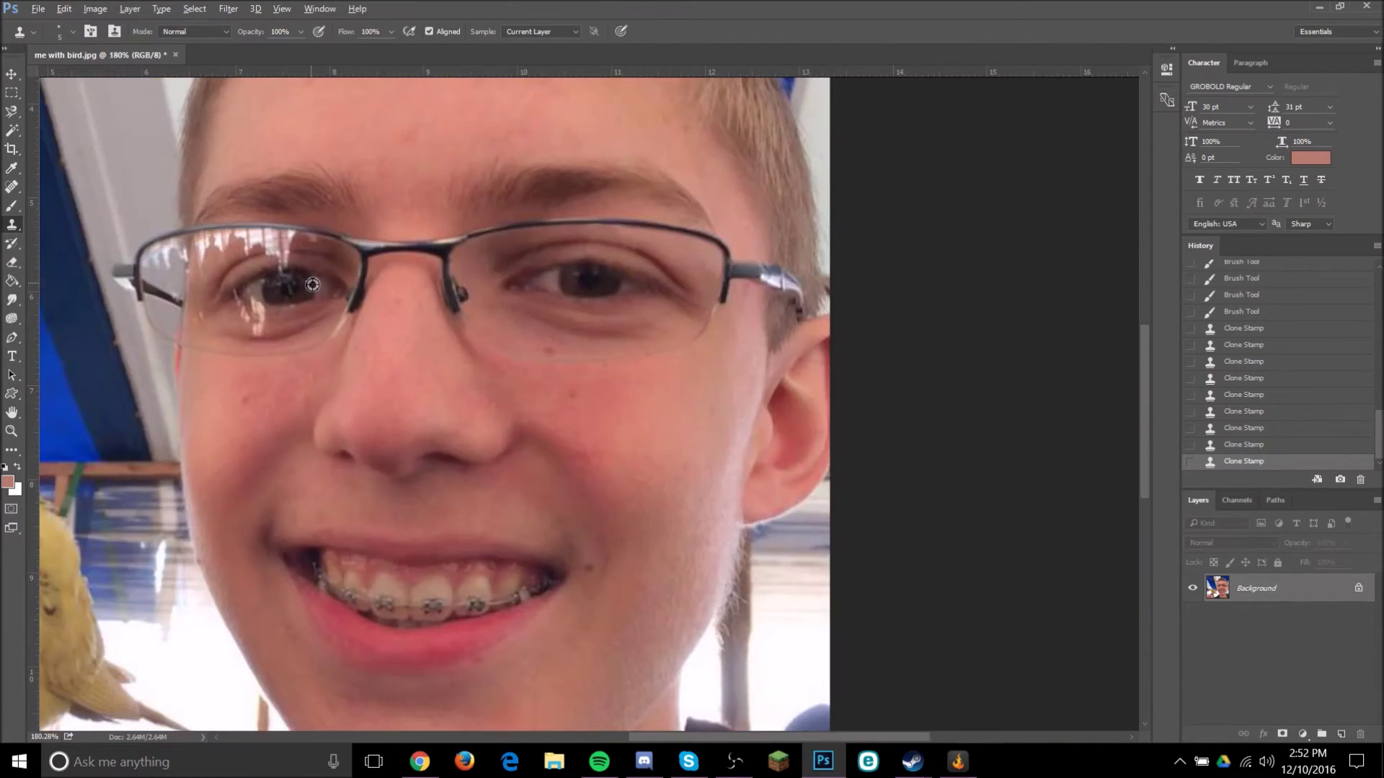
# Sample the reddish lower-eyelid skin with the Brush tool and paint over the pale spot just below the iris.
pyautogui.scroll(10, 312, 286)
pyautogui.scroll(1, 352, 371)
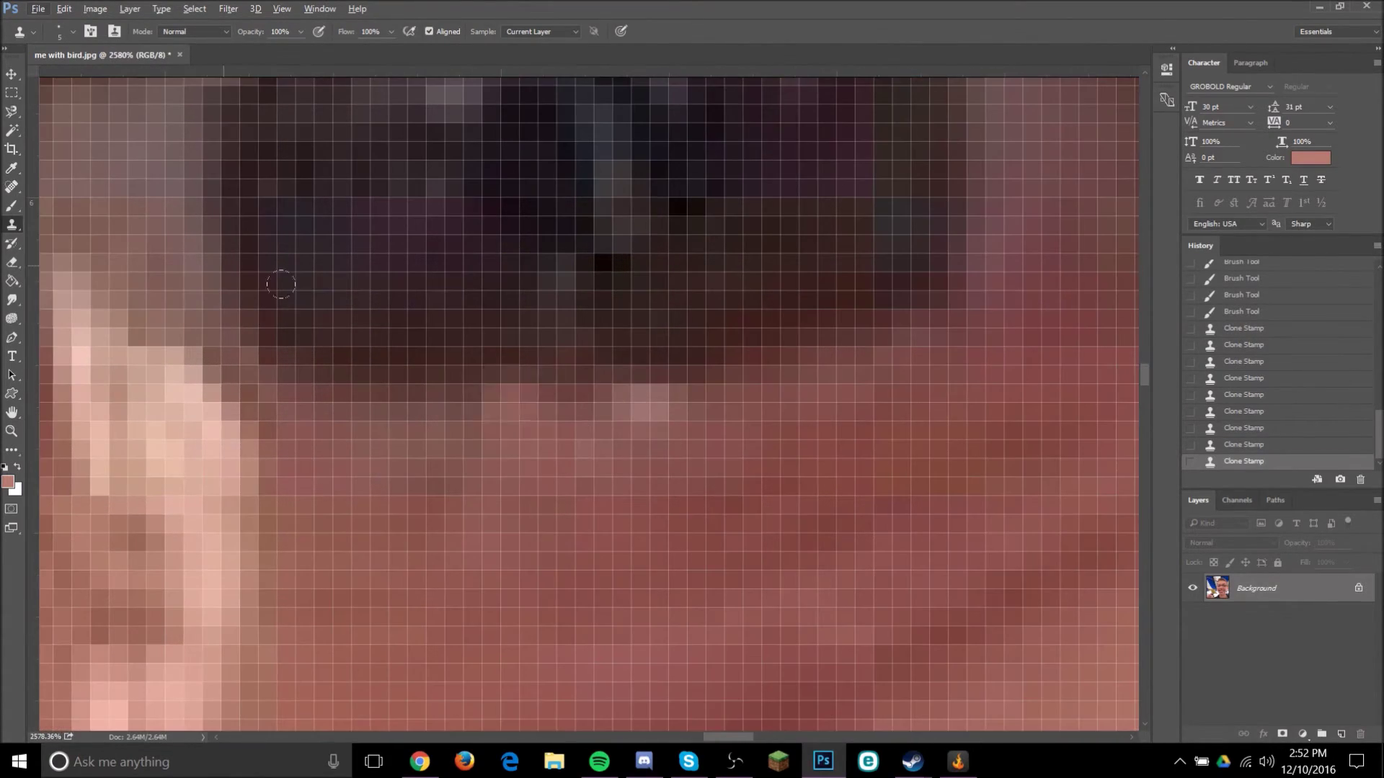
pyautogui.press('b')
pyautogui.keyDown('alt'); pyautogui.click(800, 438); pyautogui.keyUp('alt')
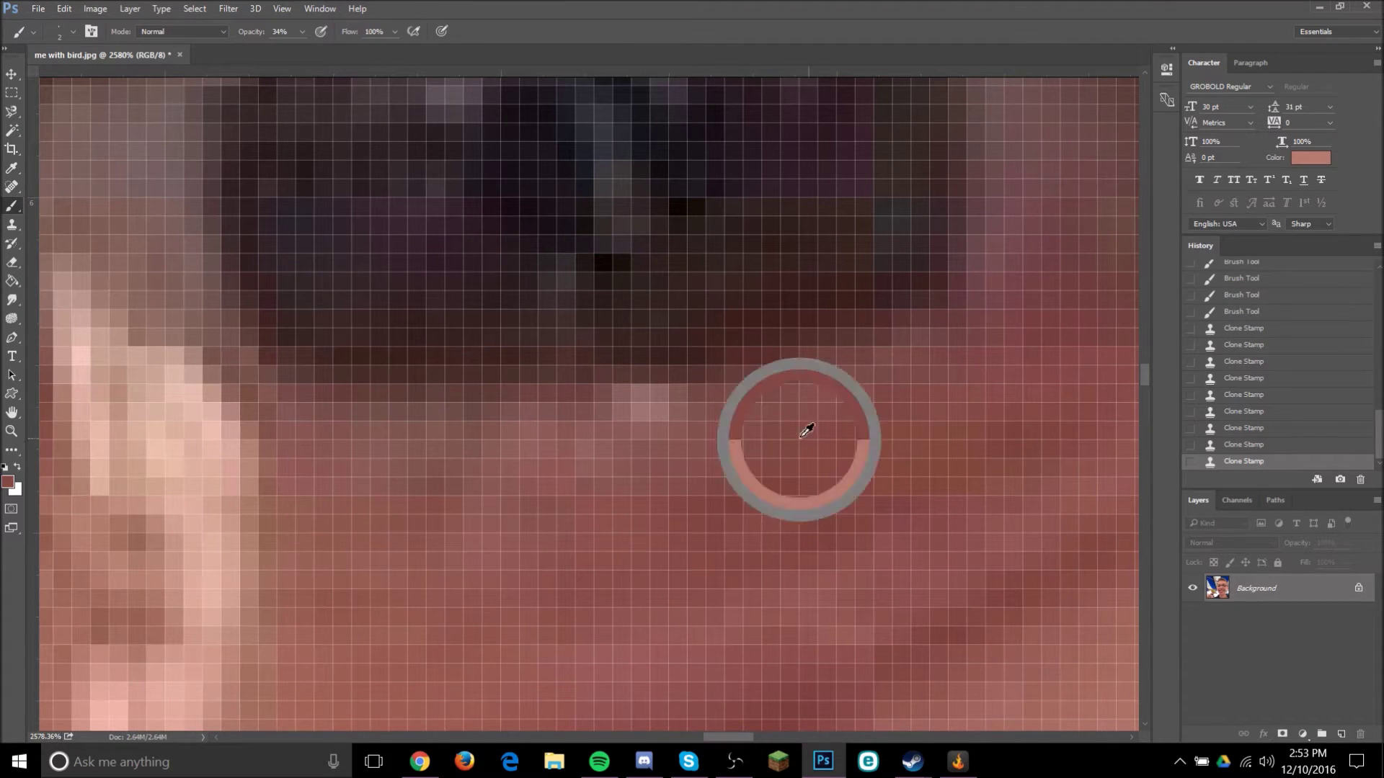
pyautogui.click(632, 402)
pyautogui.click(632, 402)
pyautogui.click(631, 402)
pyautogui.scroll(-10, 726, 427)
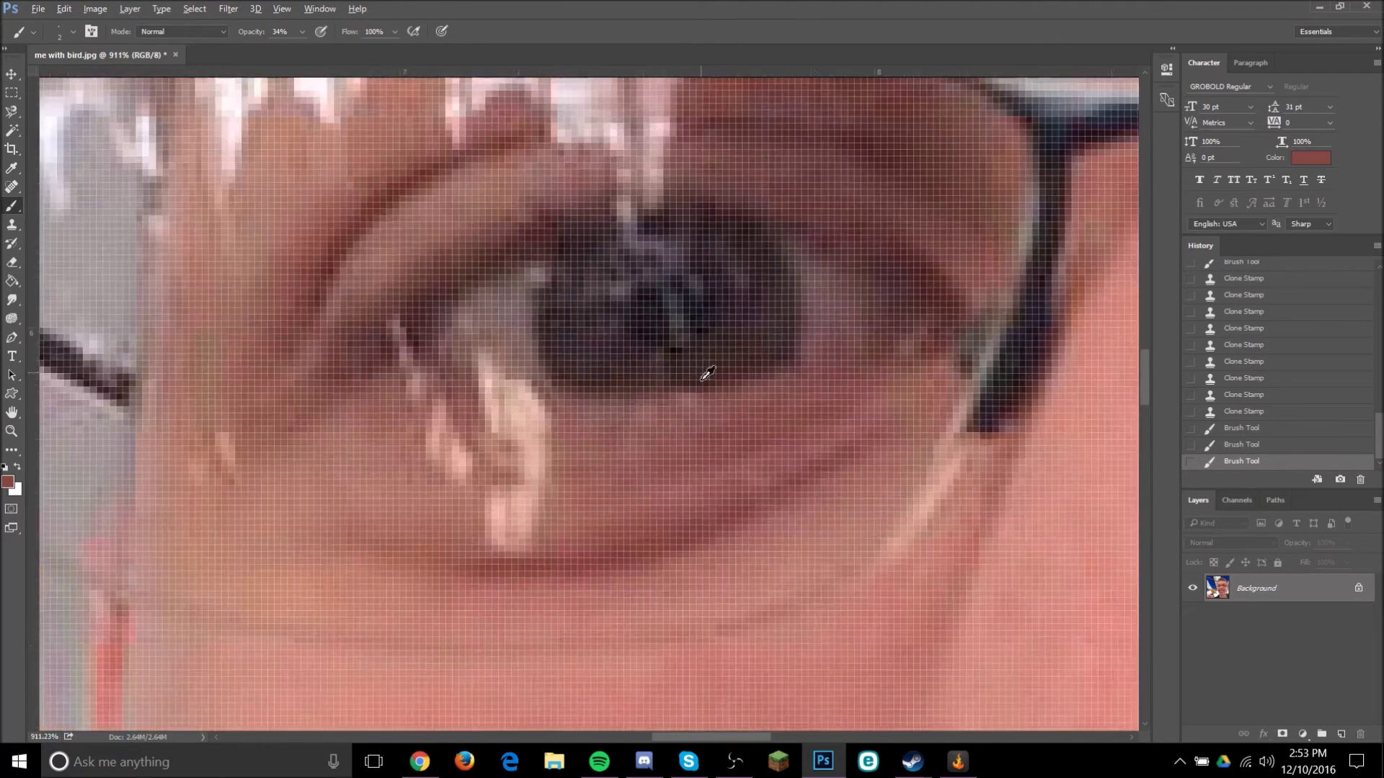
pyautogui.scroll(-2, 707, 324)
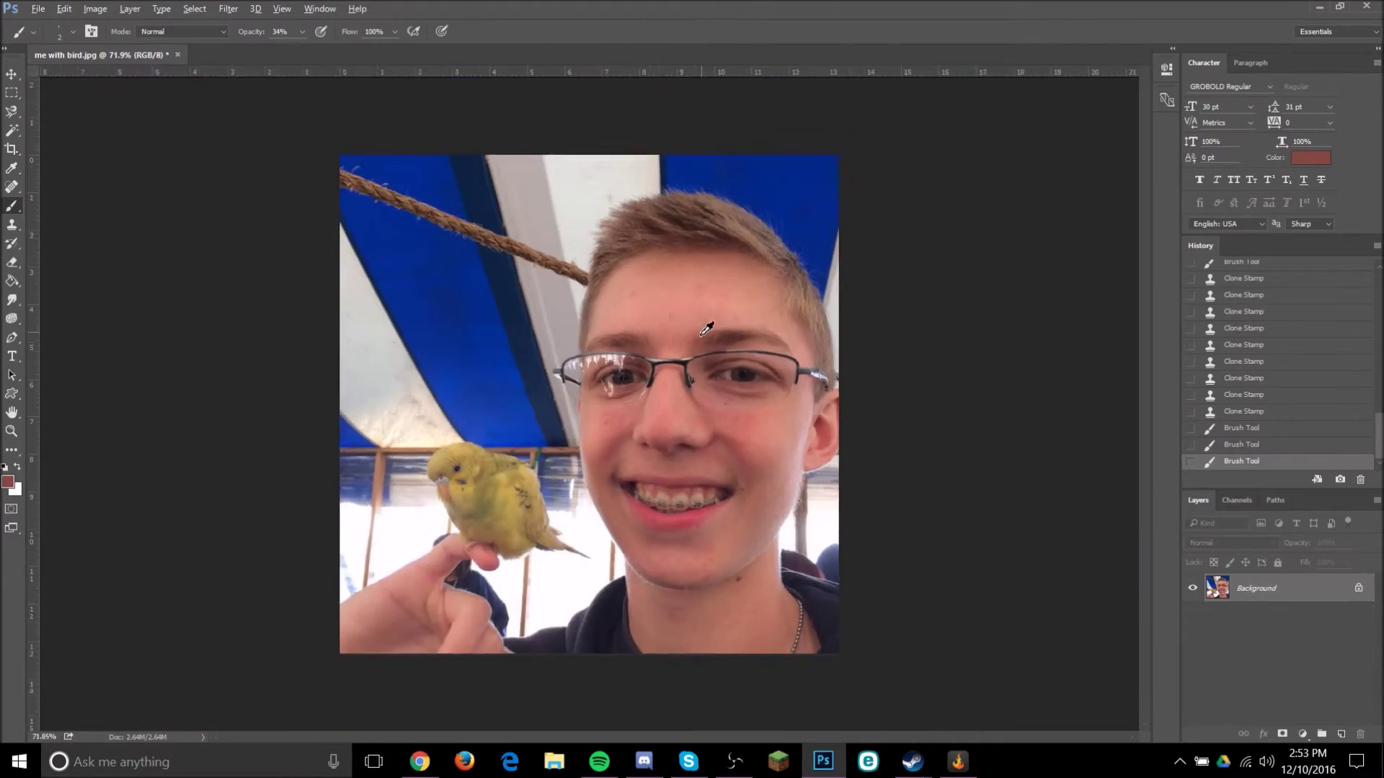
# Try the Spot Healing Brush on the white reflection streaks between the eyelid and iris, and undo those strokes.
pyautogui.scroll(6, 633, 318)
pyautogui.scroll(7, 627, 475)
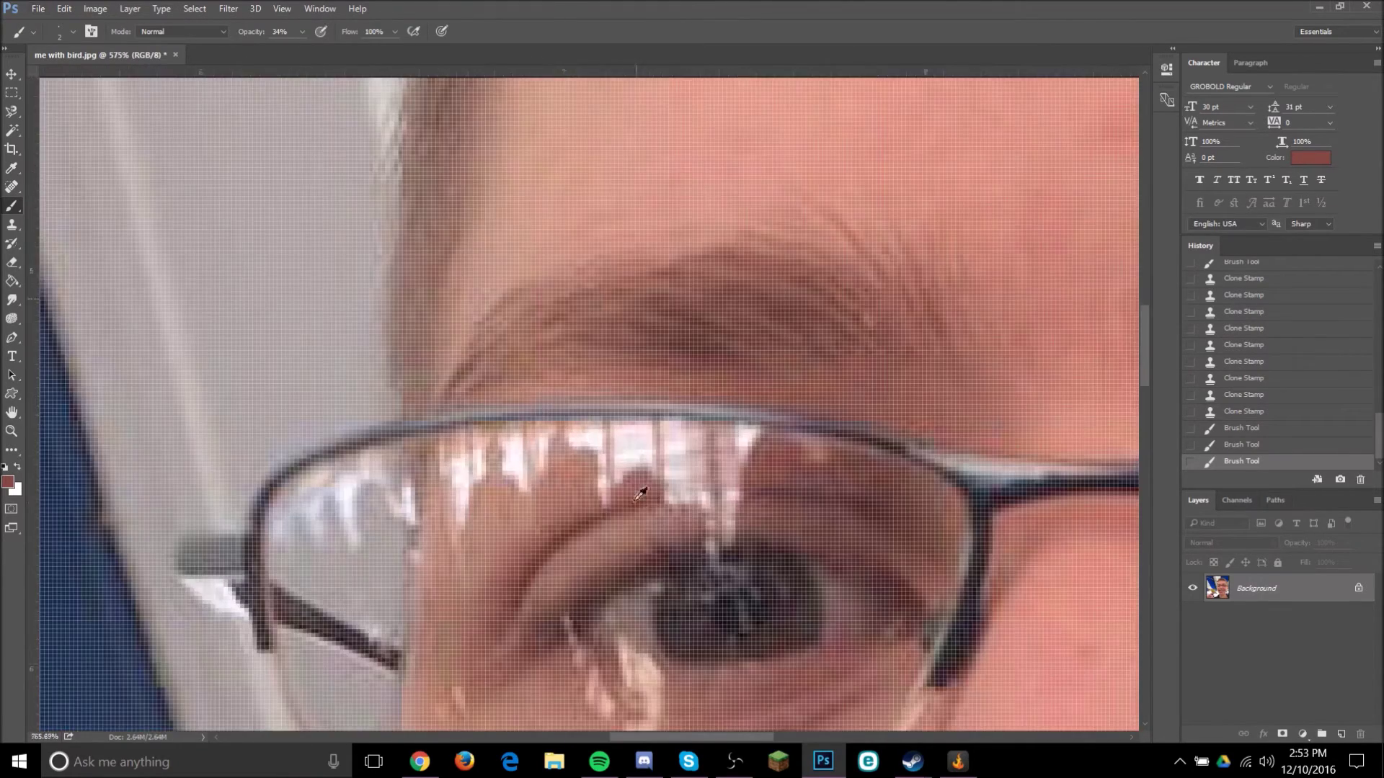
pyautogui.scroll(1, 750, 407)
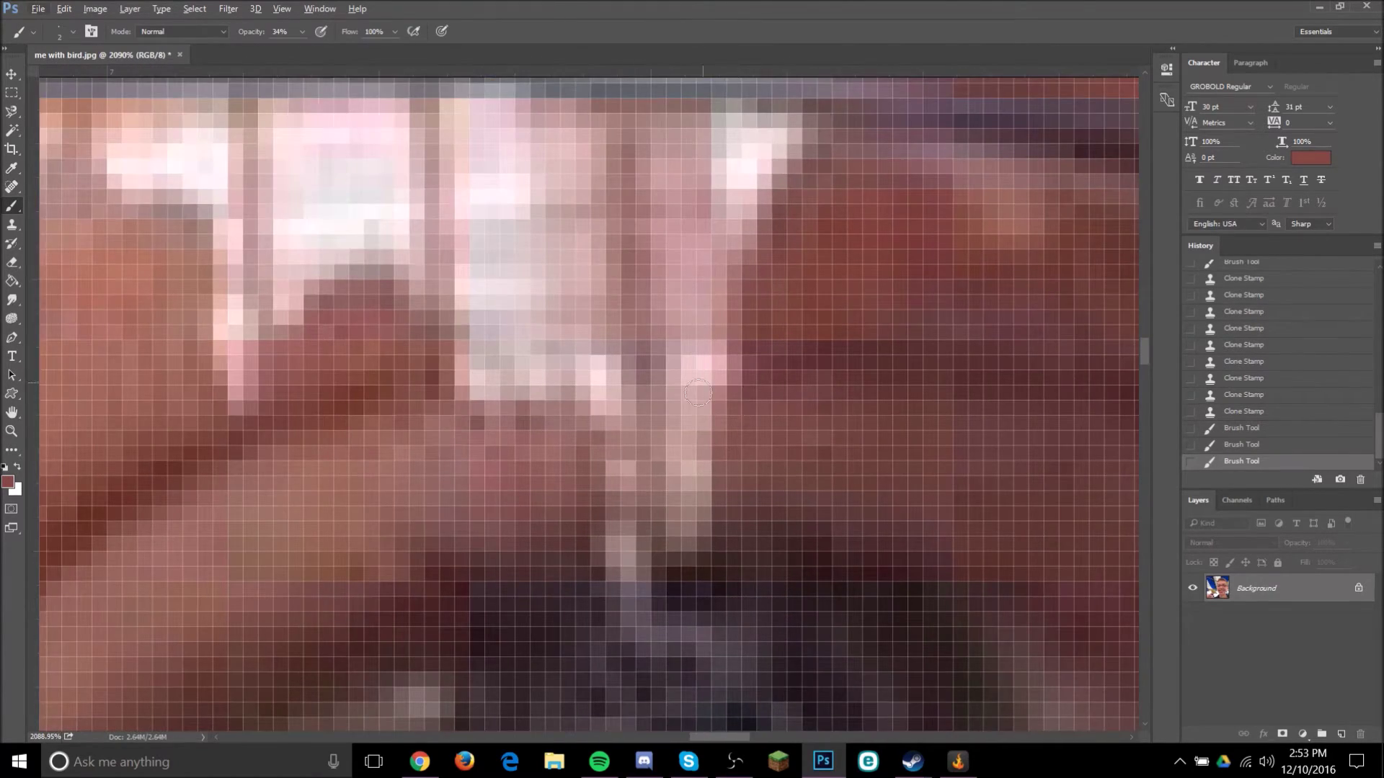
pyautogui.scroll(-1, 706, 375)
pyautogui.click(12, 189)
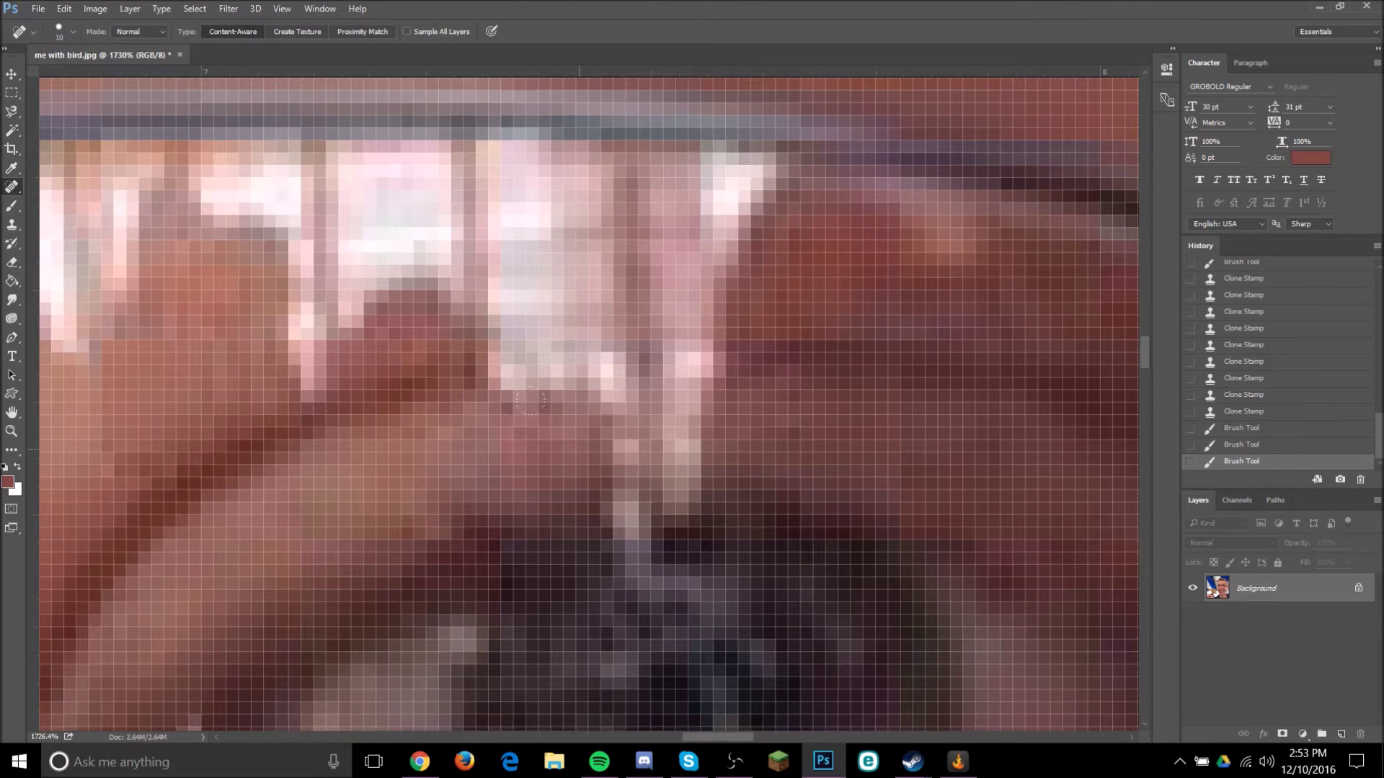
pyautogui.click(531, 400)
pyautogui.scroll(-1, 577, 382)
pyautogui.click(694, 382)
pyautogui.moveTo(627, 358); pyautogui.dragTo(428, 378)
pyautogui.scroll(-2, 698, 377)
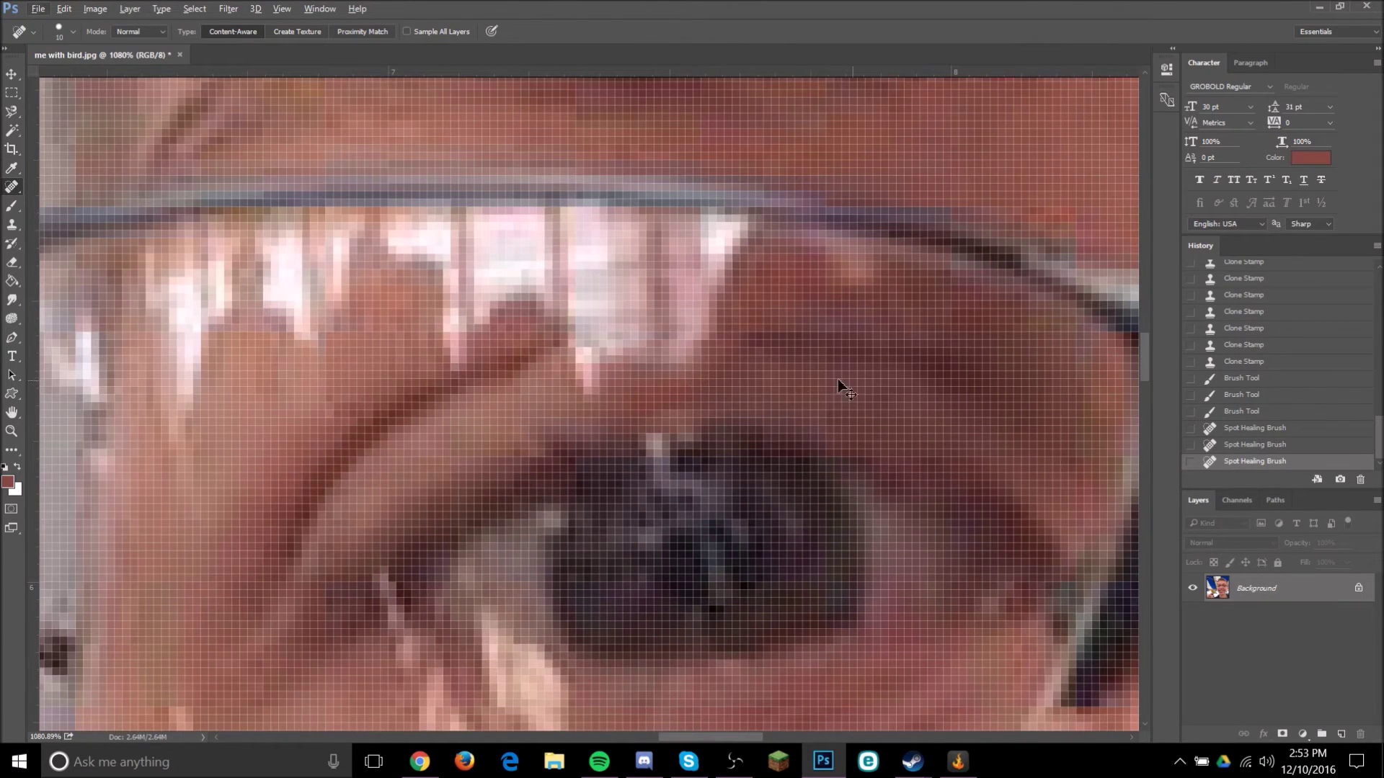
pyautogui.hotkey('ctrl', 'alt', 'z')
pyautogui.click(1244, 445)
pyautogui.click(1240, 427)
pyautogui.scroll(3, 627, 363)
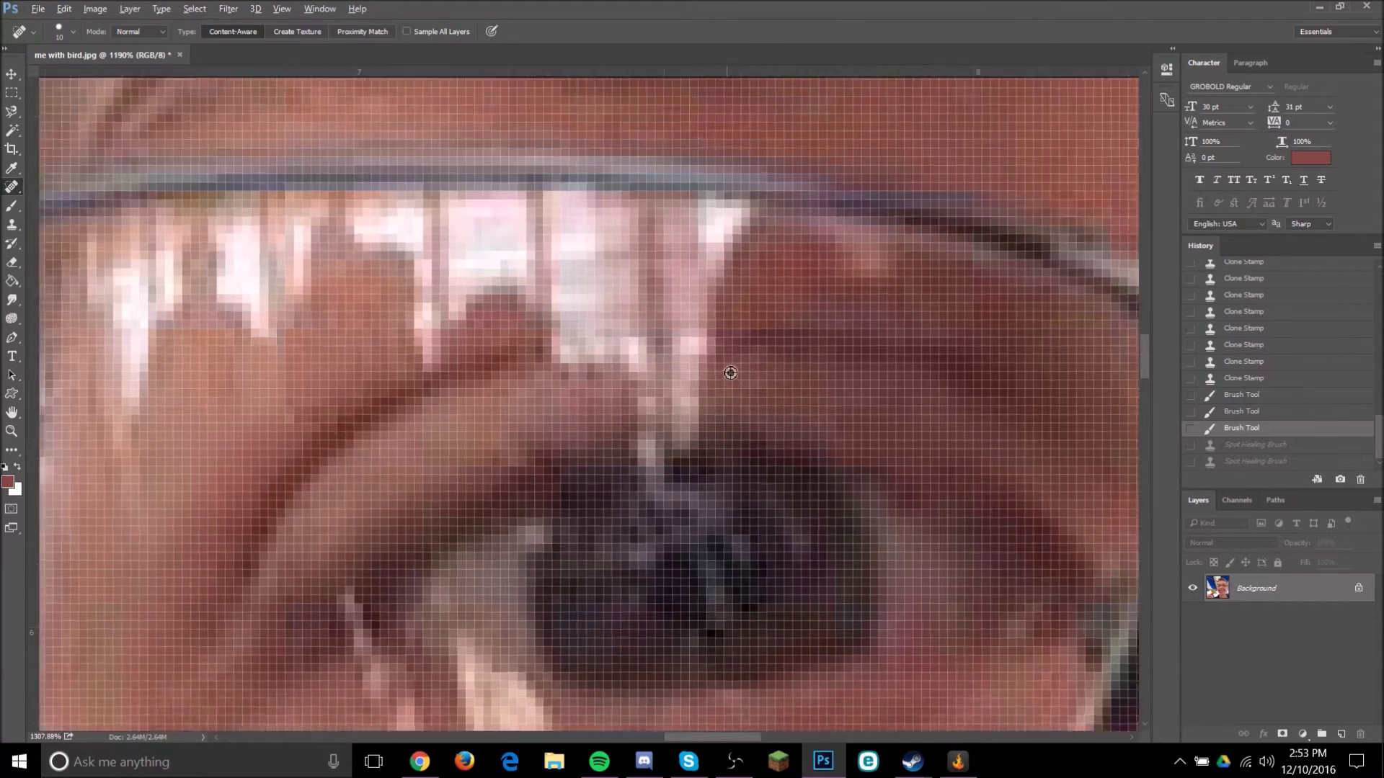
pyautogui.scroll(-10, 627, 363)
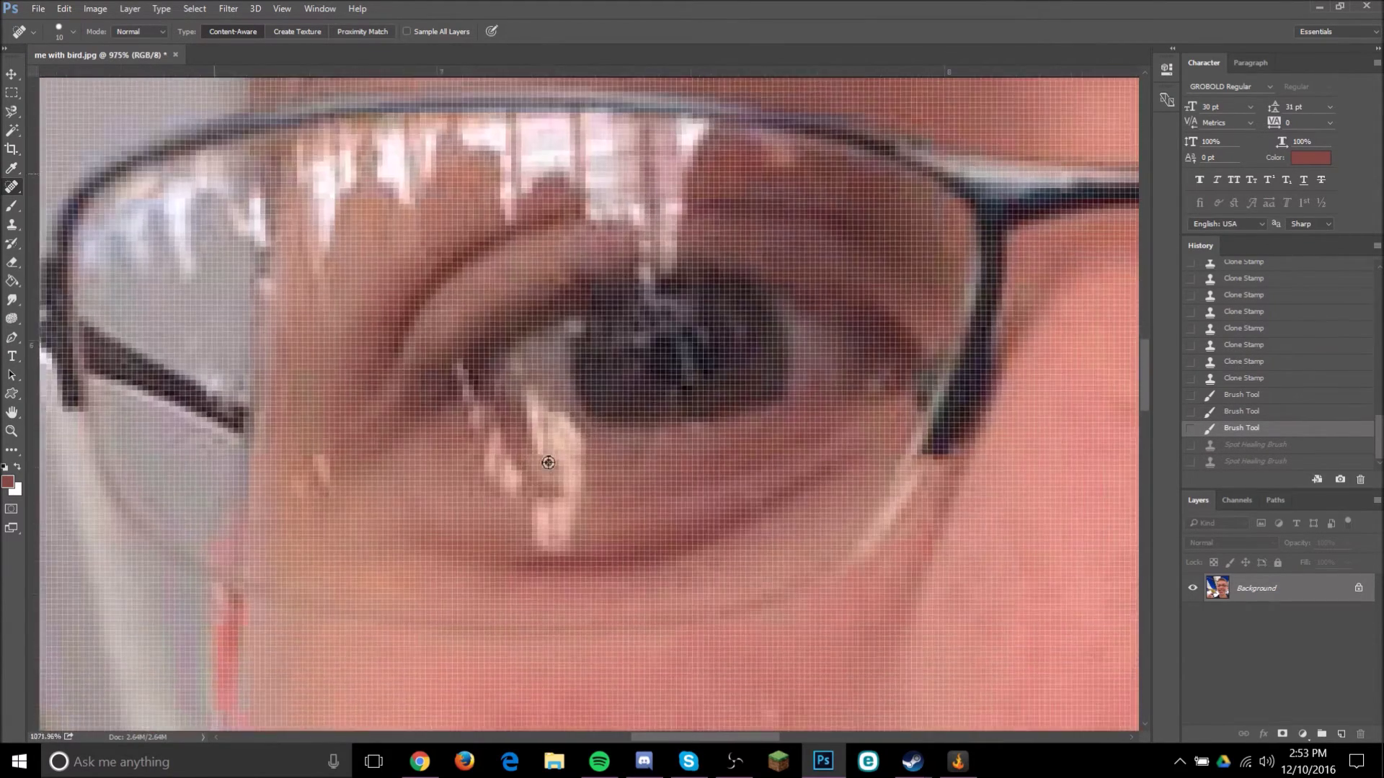
pyautogui.scroll(9, 498, 514)
pyautogui.scroll(-1, 677, 479)
pyautogui.keyDown('alt'); pyautogui.click(681, 480); pyautogui.keyUp('alt')
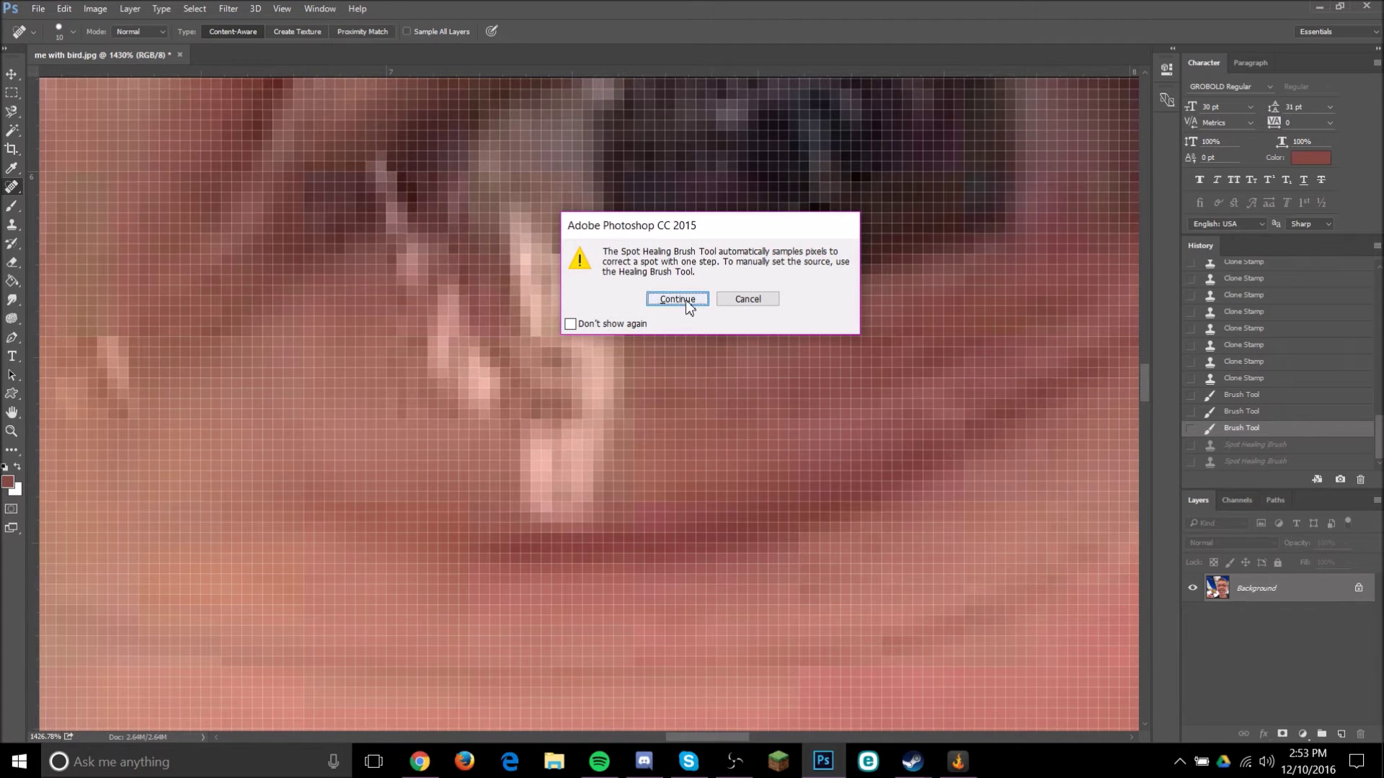
pyautogui.click(686, 299)
pyautogui.keyDown('alt'); pyautogui.click(672, 467); pyautogui.keyUp('alt')
pyautogui.click(692, 300)
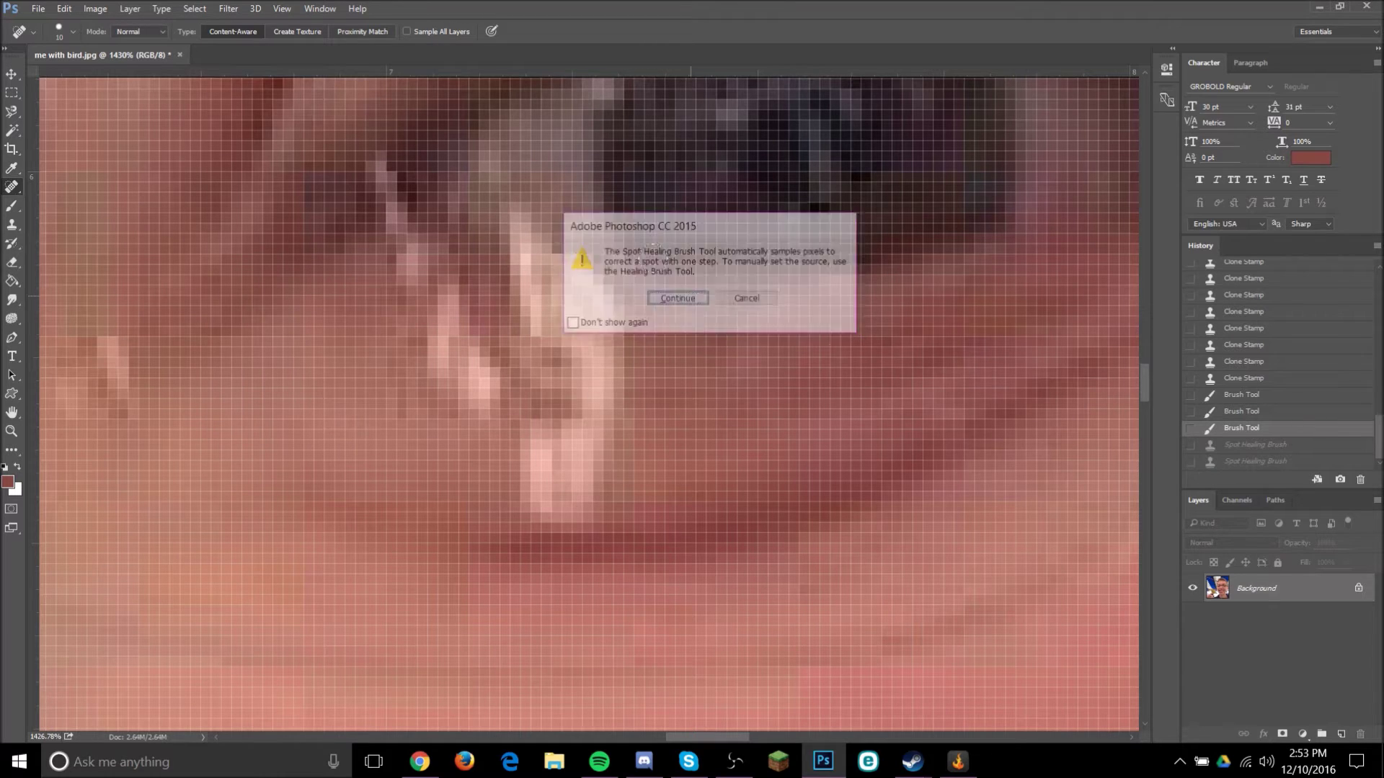
# Heal the lower end and inner edge of the cream-coloured reflection below the eye with the Spot Healing Brush.
pyautogui.moveTo(609, 484); pyautogui.dragTo(530, 484)
pyautogui.moveTo(540, 425); pyautogui.dragTo(613, 422)
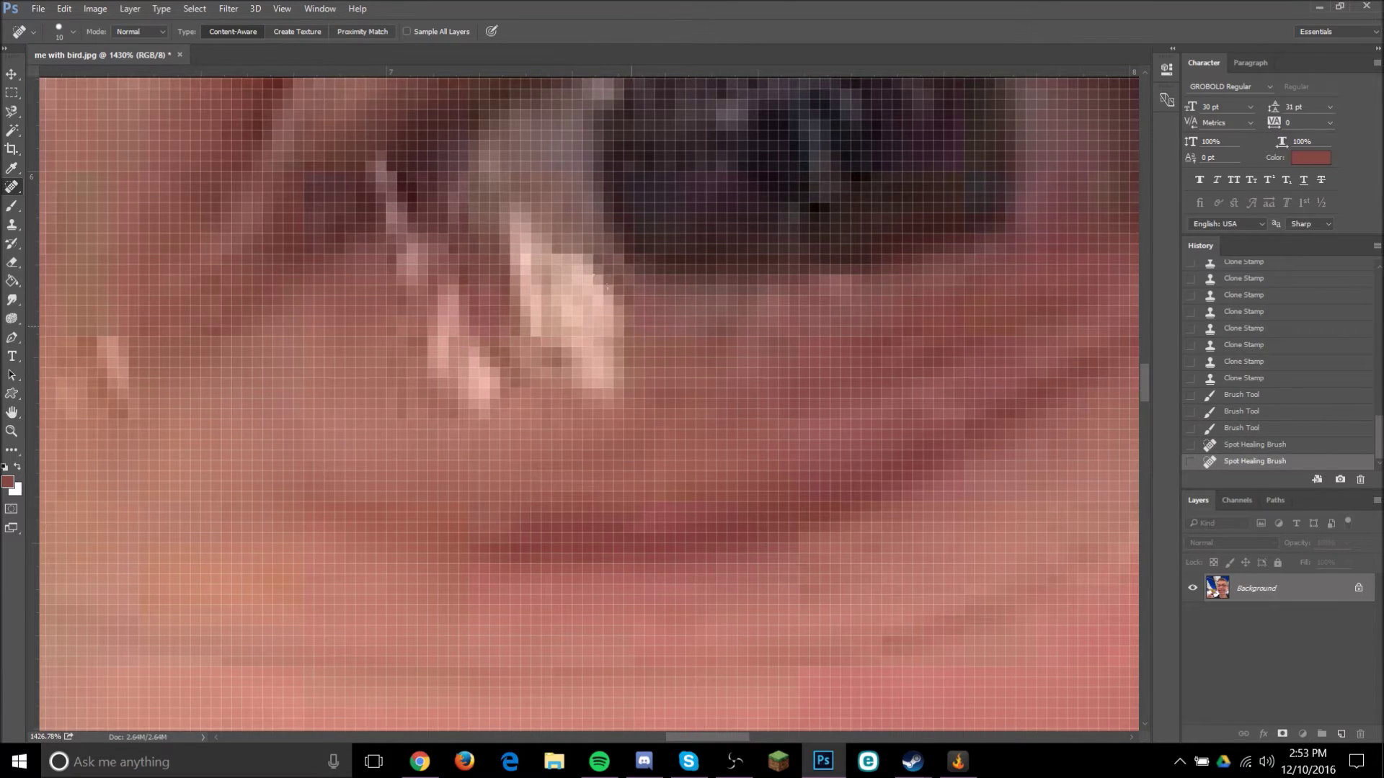
pyautogui.moveTo(607, 288)
pyautogui.mouseDown()
pyautogui.moveTo(594, 377)
pyautogui.moveTo(644, 405)
pyautogui.mouseUp()
# Heal the thin pale streak running down from the eye's outer corner and the small pale mark near the temple.
pyautogui.click(490, 429)
pyautogui.click(414, 382)
pyautogui.click(436, 364)
pyautogui.moveTo(432, 340); pyautogui.dragTo(432, 343)
pyautogui.click(325, 284)
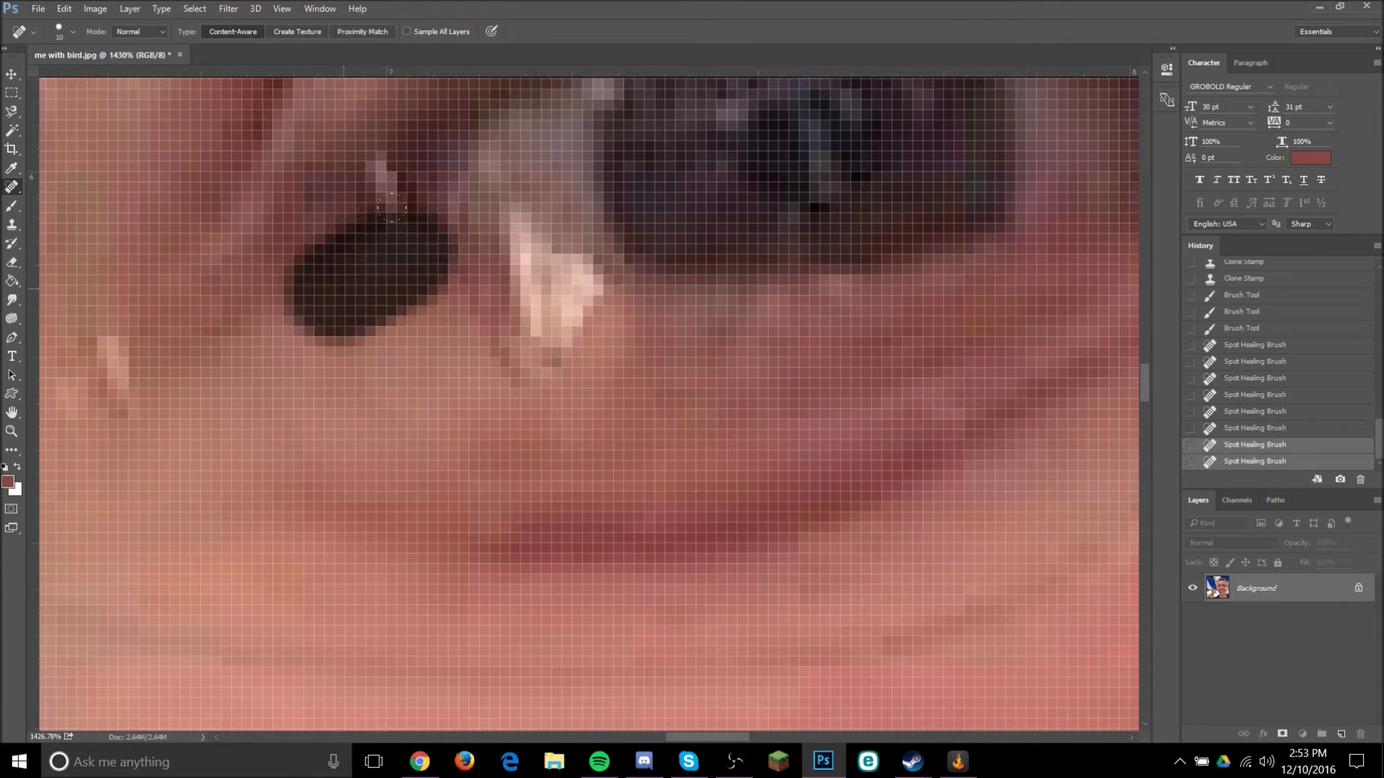
pyautogui.scroll(1, 294, 276)
pyautogui.moveTo(317, 309)
pyautogui.mouseDown()
pyautogui.moveTo(353, 367)
pyautogui.moveTo(397, 367)
pyautogui.mouseUp()
pyautogui.click(209, 426)
pyautogui.click(482, 308)
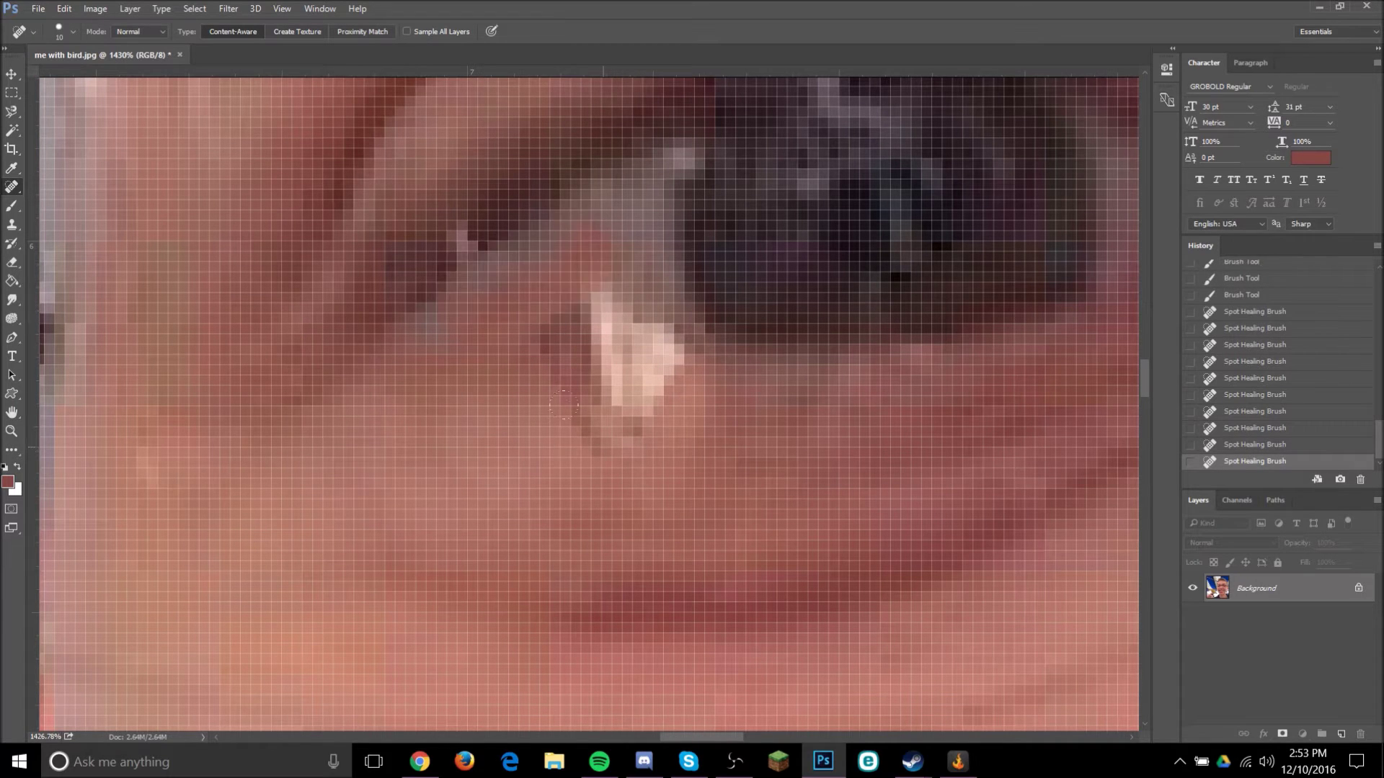
# Heal the remaining bright core of the cream-coloured reflection beside the iris and its darker outer edge.
pyautogui.moveTo(639, 347); pyautogui.dragTo(593, 454)
pyautogui.moveTo(549, 412); pyautogui.dragTo(560, 313)
pyautogui.moveTo(643, 292); pyautogui.dragTo(675, 359)
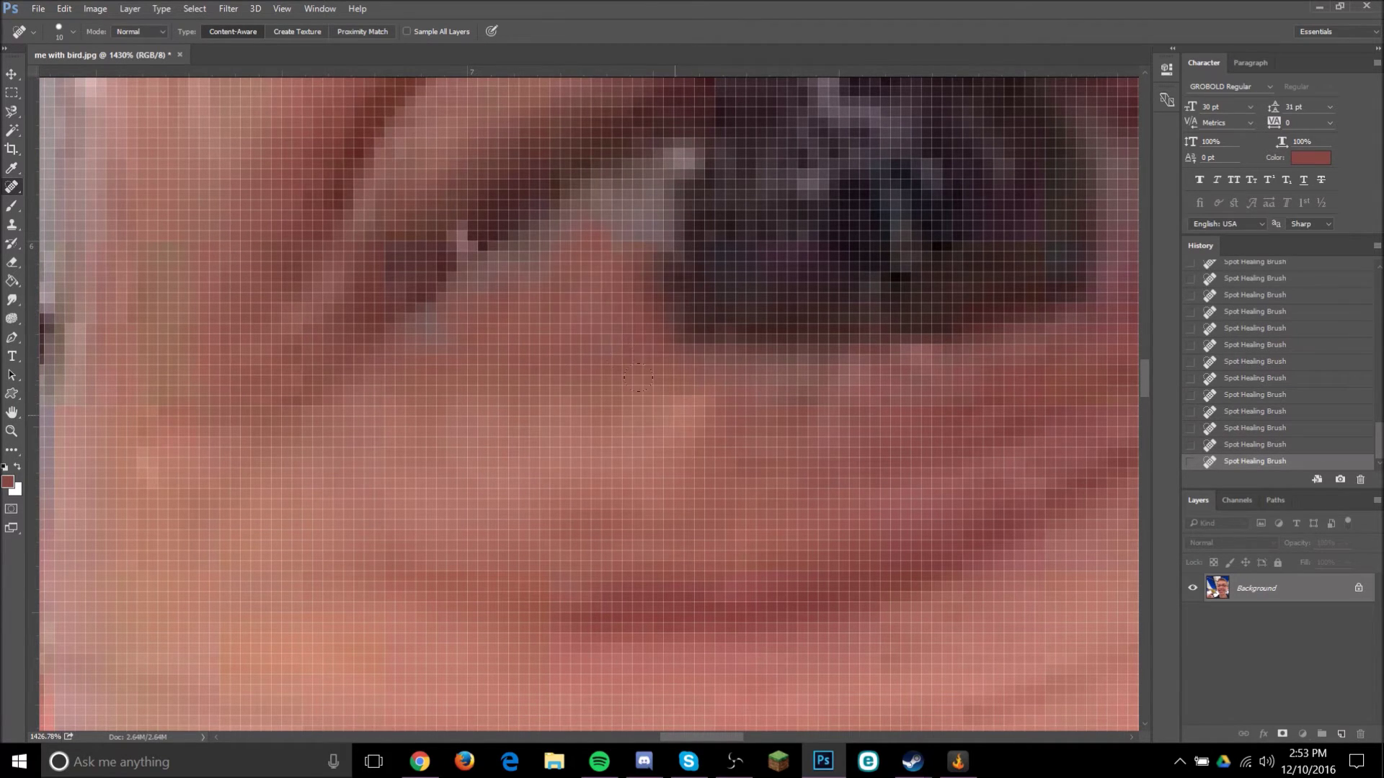
# Step back through the history to undo the recent Spot Healing strokes over the reflections beside and below the eye.
pyautogui.scroll(-6, 742, 346)
pyautogui.scroll(3, 777, 349)
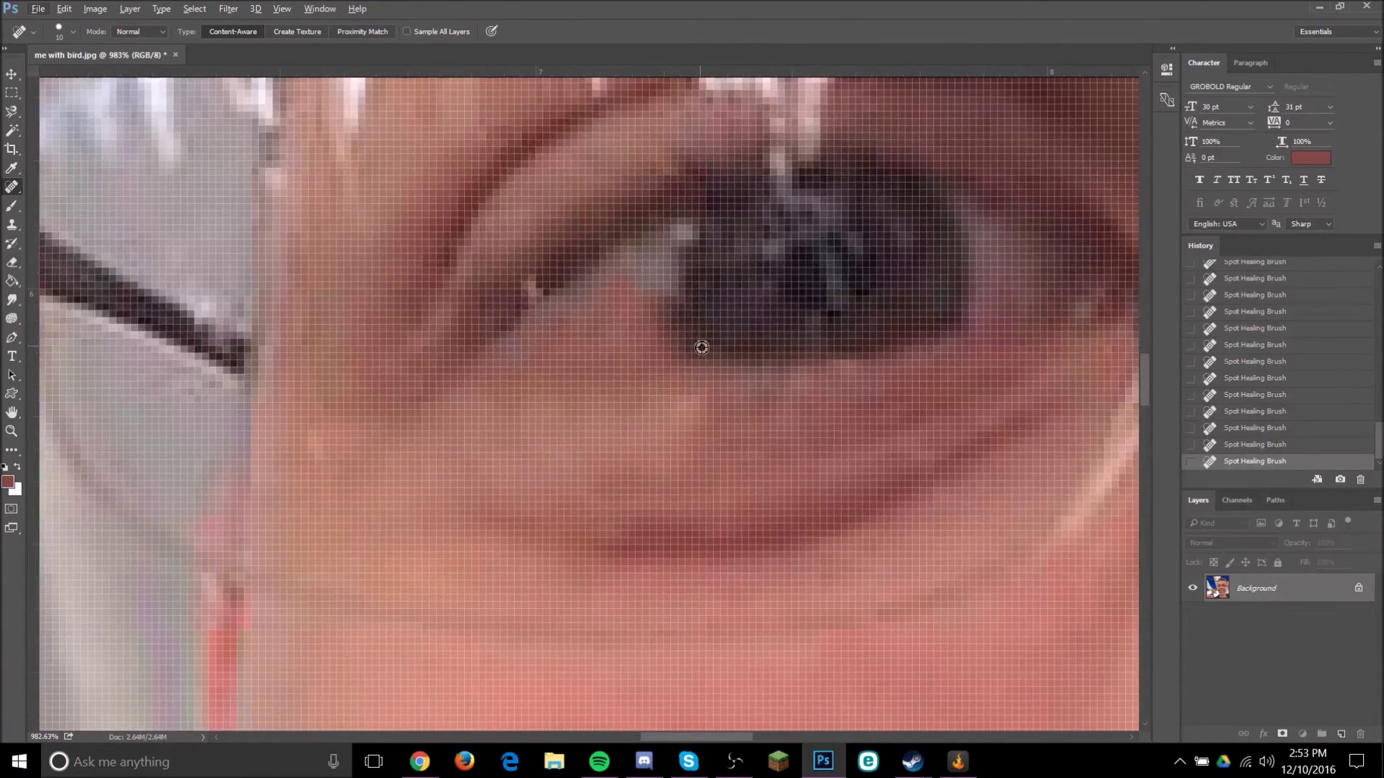
pyautogui.click(699, 346)
pyautogui.click(1243, 413)
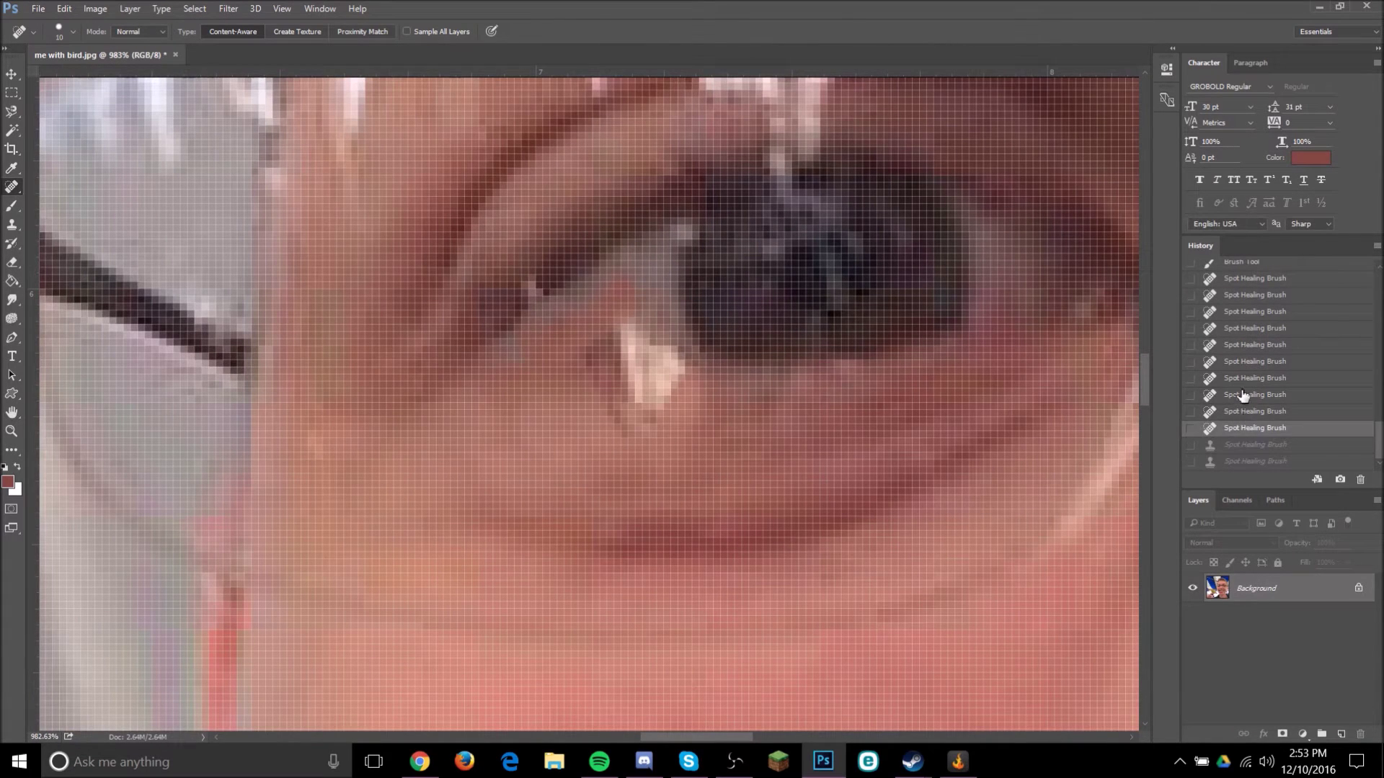
pyautogui.click(1241, 394)
pyautogui.click(1255, 379)
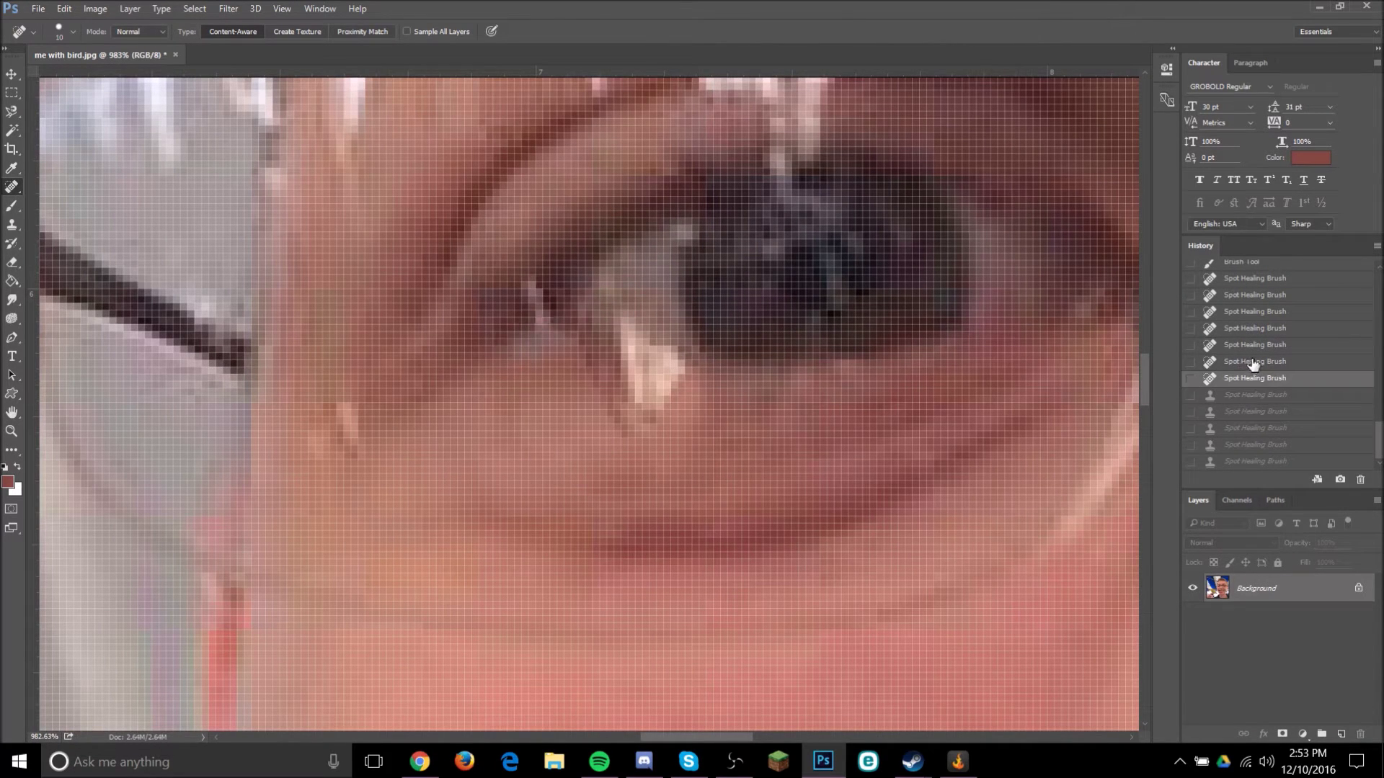
pyautogui.click(1250, 349)
pyautogui.click(1254, 328)
pyautogui.click(1254, 312)
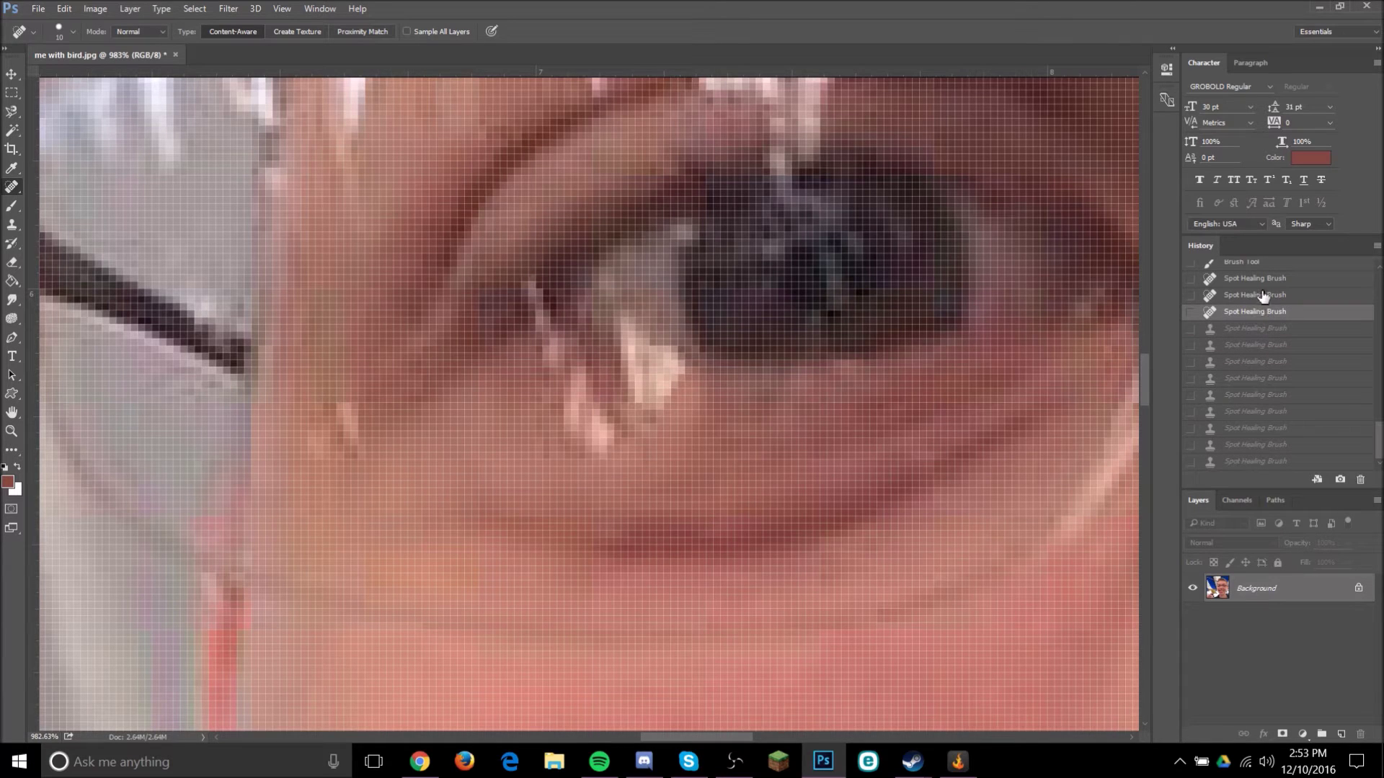
pyautogui.click(1261, 295)
pyautogui.click(1279, 330)
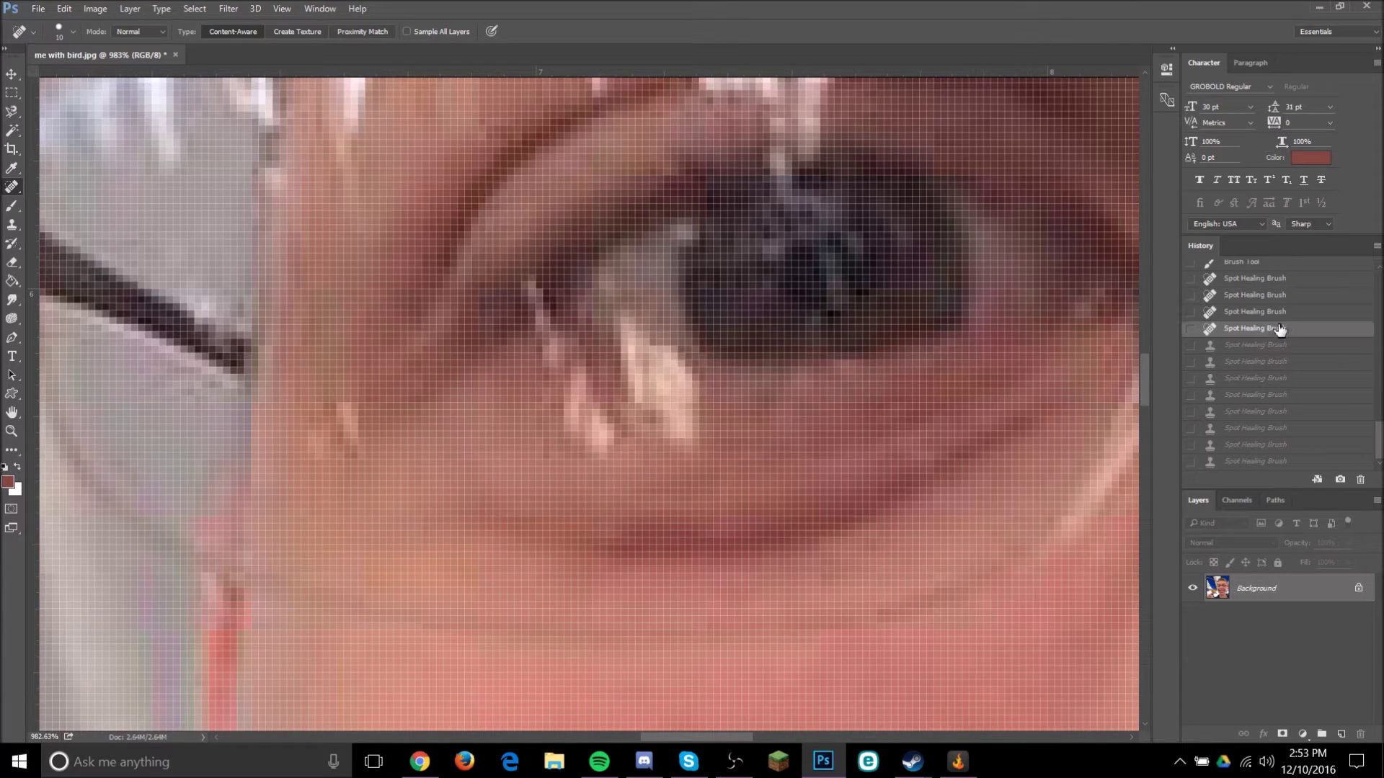
# Heal the small pale mark on the skin near the temple with the Spot Healing Brush.
pyautogui.scroll(4, 346, 440)
pyautogui.moveTo(372, 391); pyautogui.dragTo(342, 430)
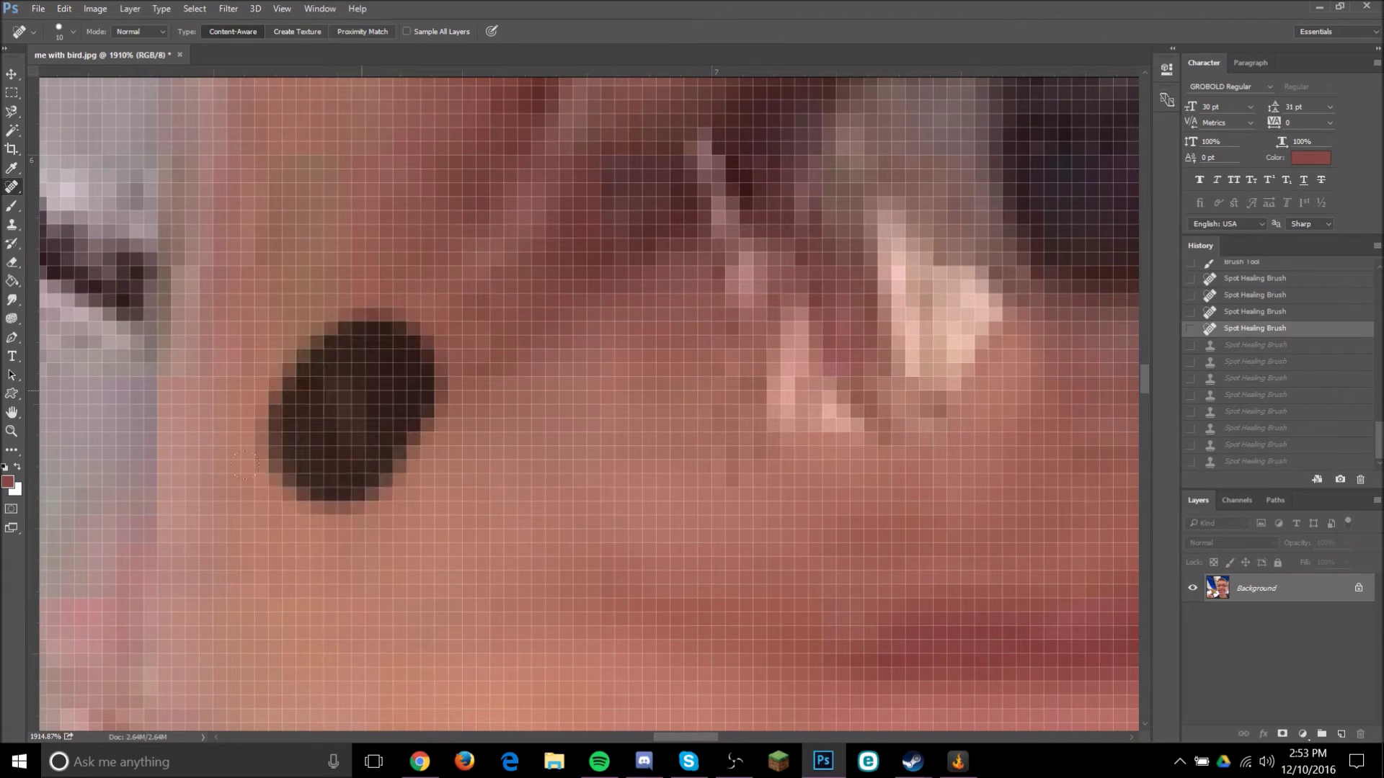
pyautogui.scroll(1, 709, 360)
pyautogui.hscroll(2, 708, 358)
pyautogui.hscroll(2, 710, 357)
pyautogui.scroll(2, 833, 324)
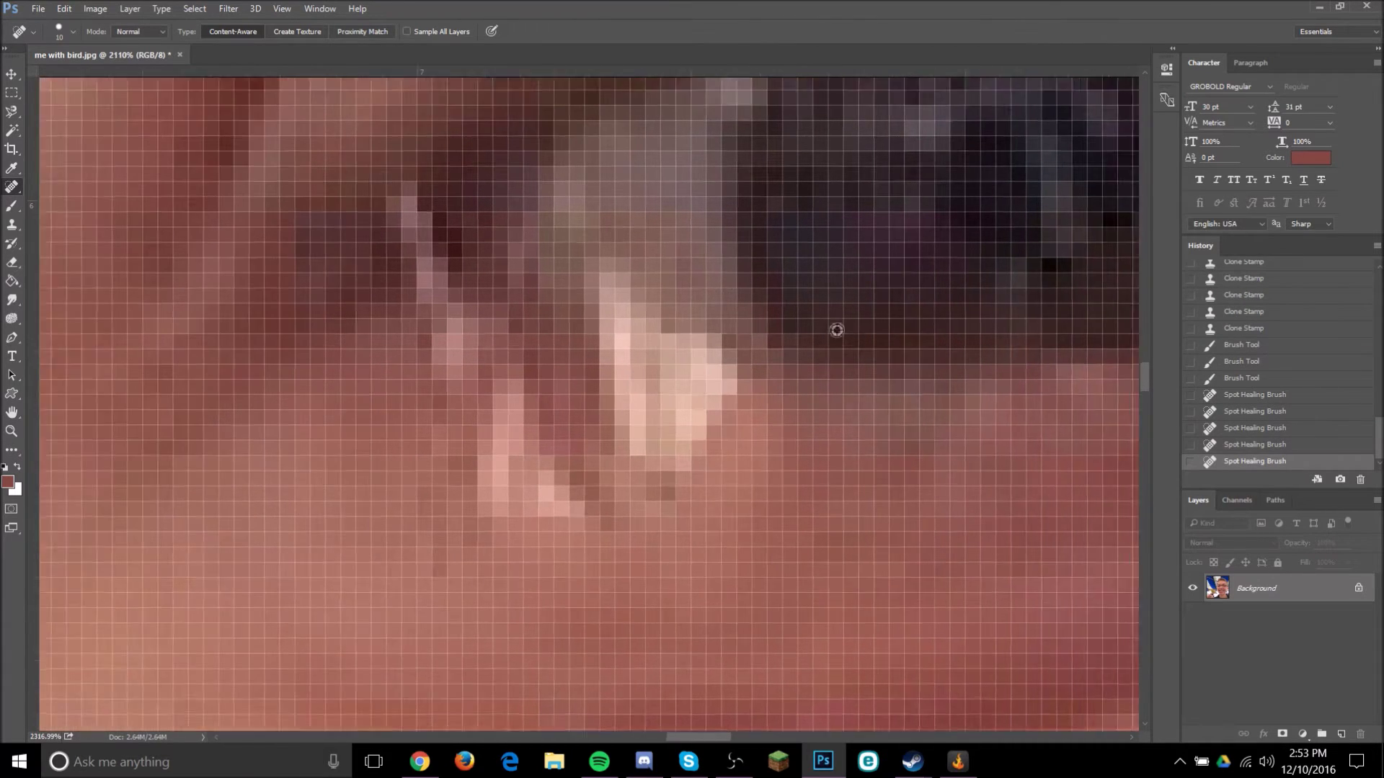
# Try the Spot Healing Brush on the upper end of the cream-coloured reflection in the eye white, and undo those strokes.
pyautogui.scroll(1, 721, 317)
pyautogui.click(625, 306)
pyautogui.hotkey('ctrl', 'z')
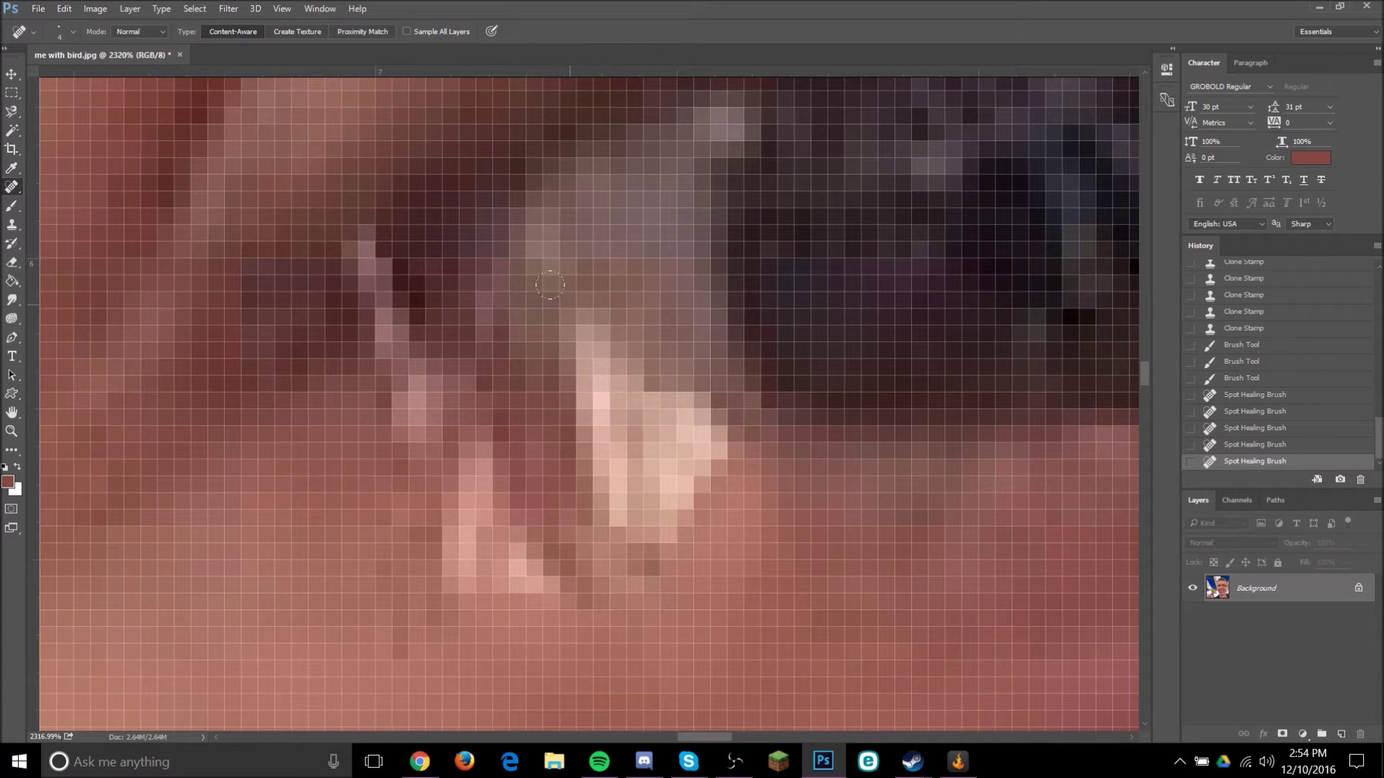
pyautogui.moveTo(549, 285); pyautogui.dragTo(676, 338)
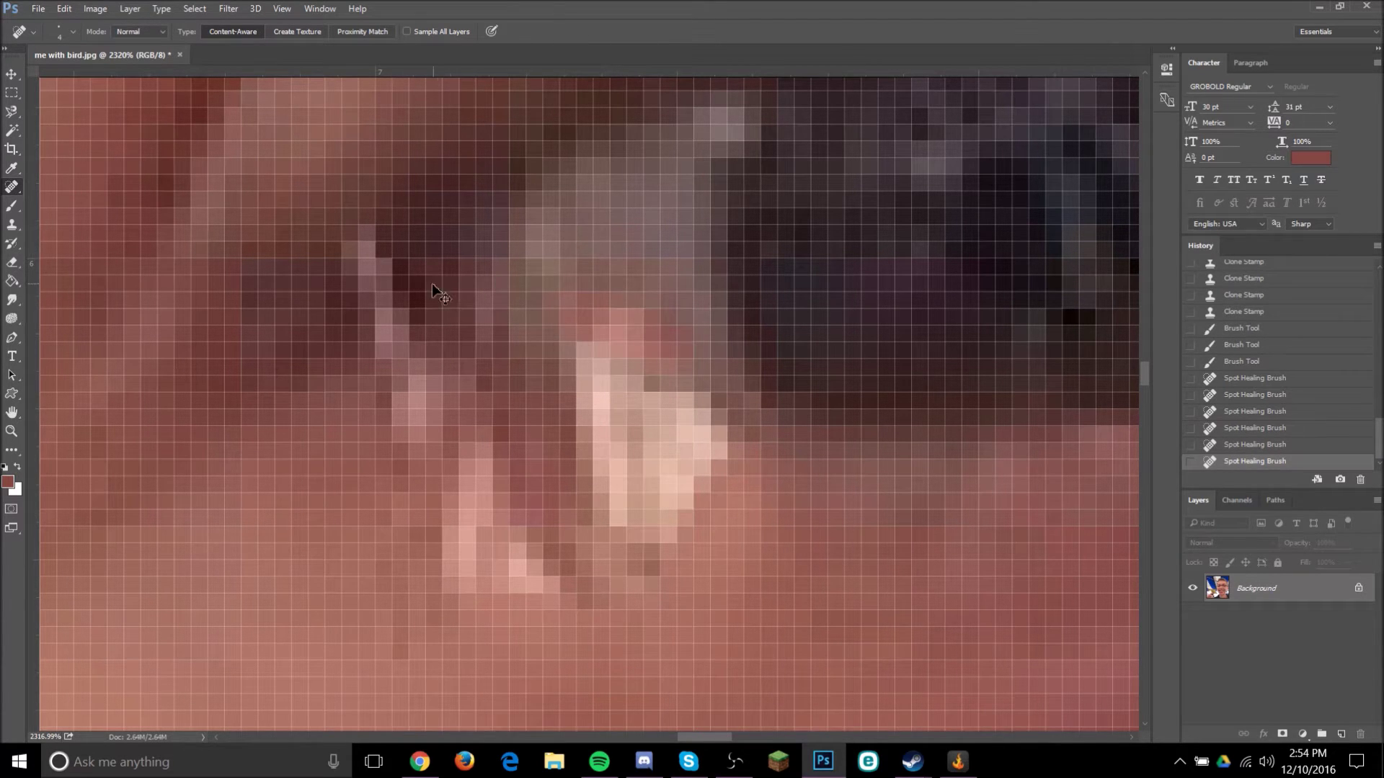
pyautogui.hotkey('ctrl', 'z')
# Sample the grey-pink of the eye white and brush it over the upper end of the cream-coloured reflection at 34% opacity.
pyautogui.press('b')
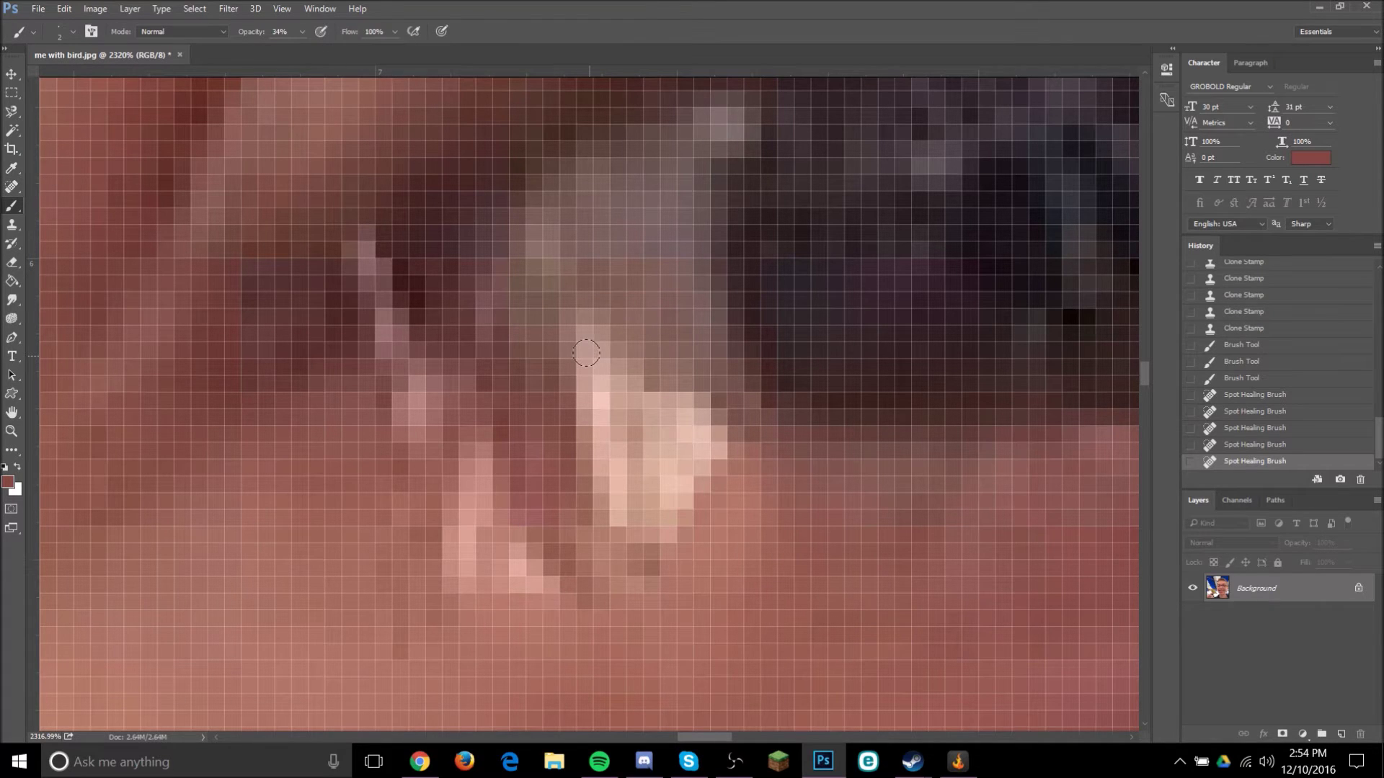
pyautogui.keyDown('alt'); pyautogui.click(603, 202); pyautogui.keyUp('alt')
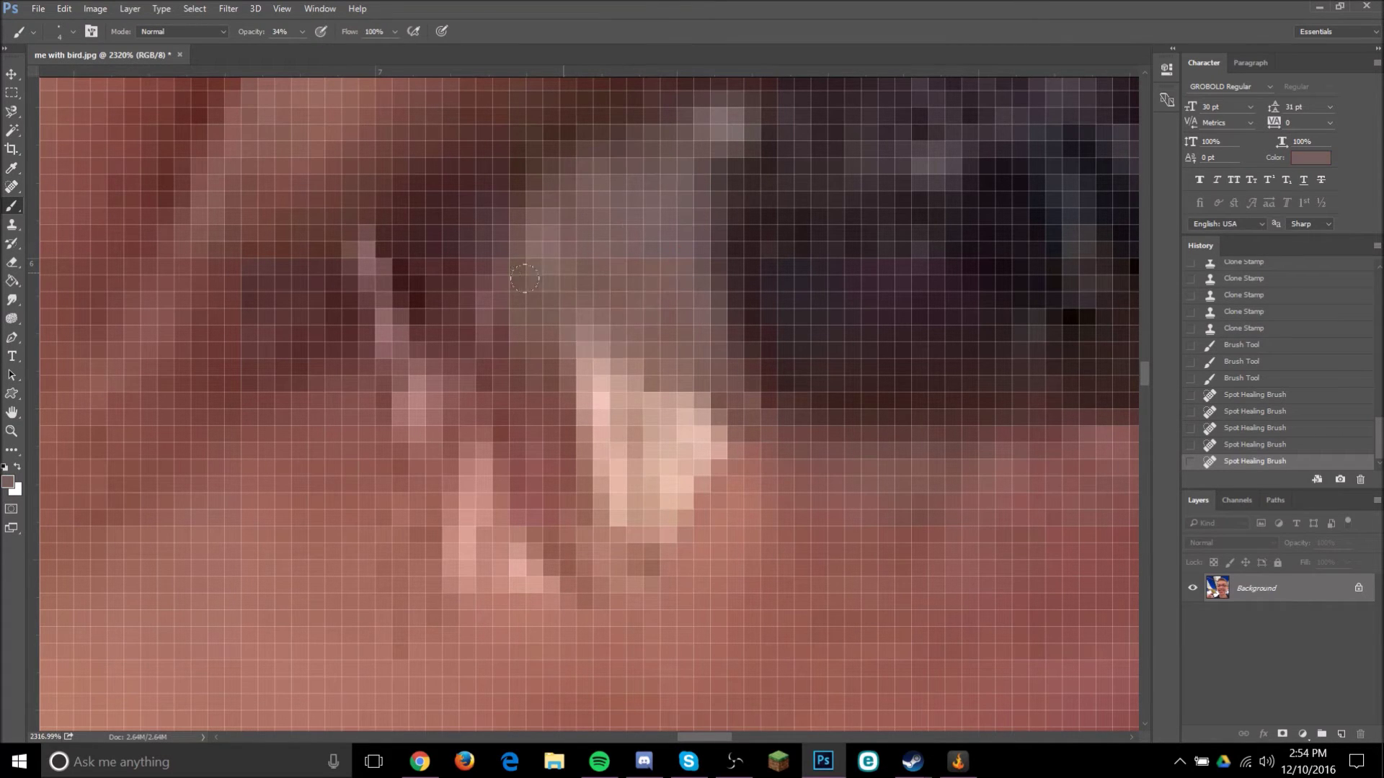
pyautogui.moveTo(547, 323); pyautogui.dragTo(570, 284)
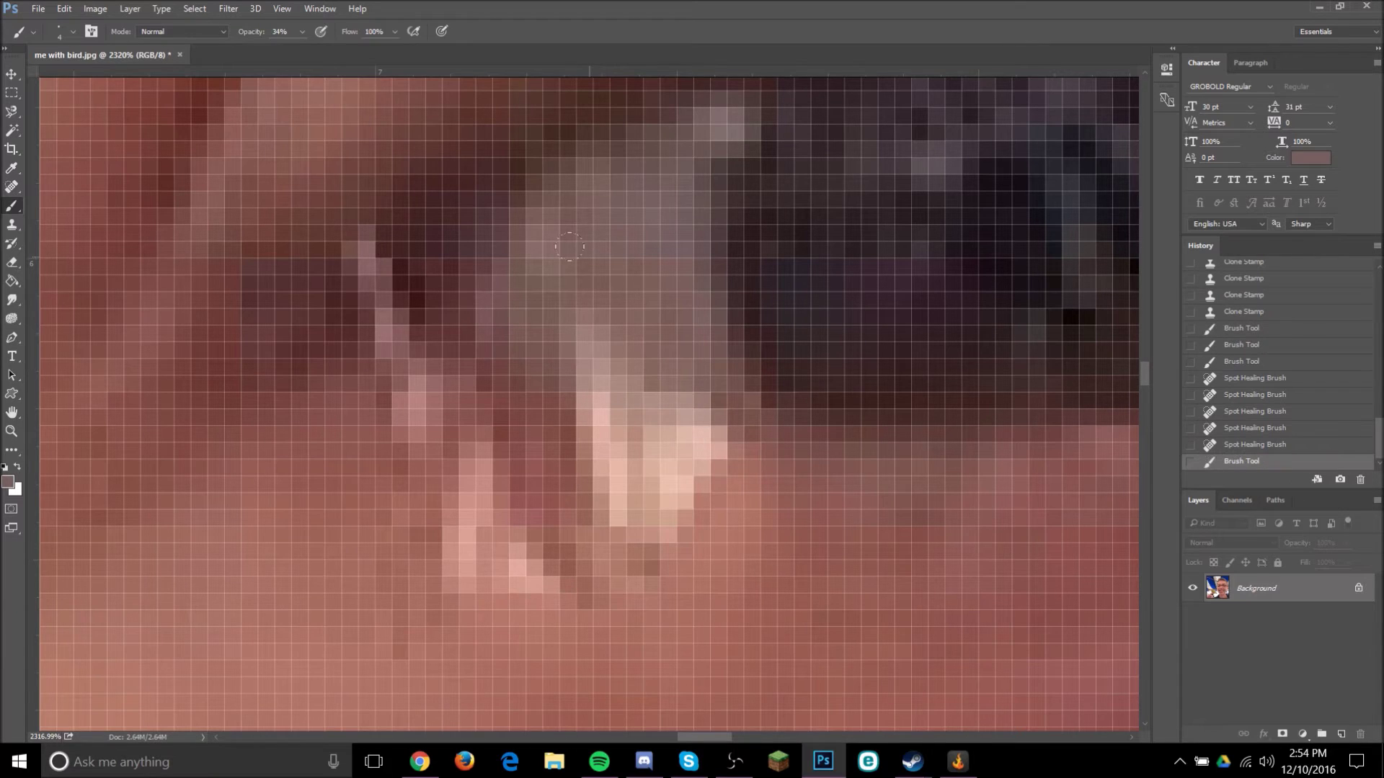
pyautogui.moveTo(612, 324); pyautogui.dragTo(591, 367)
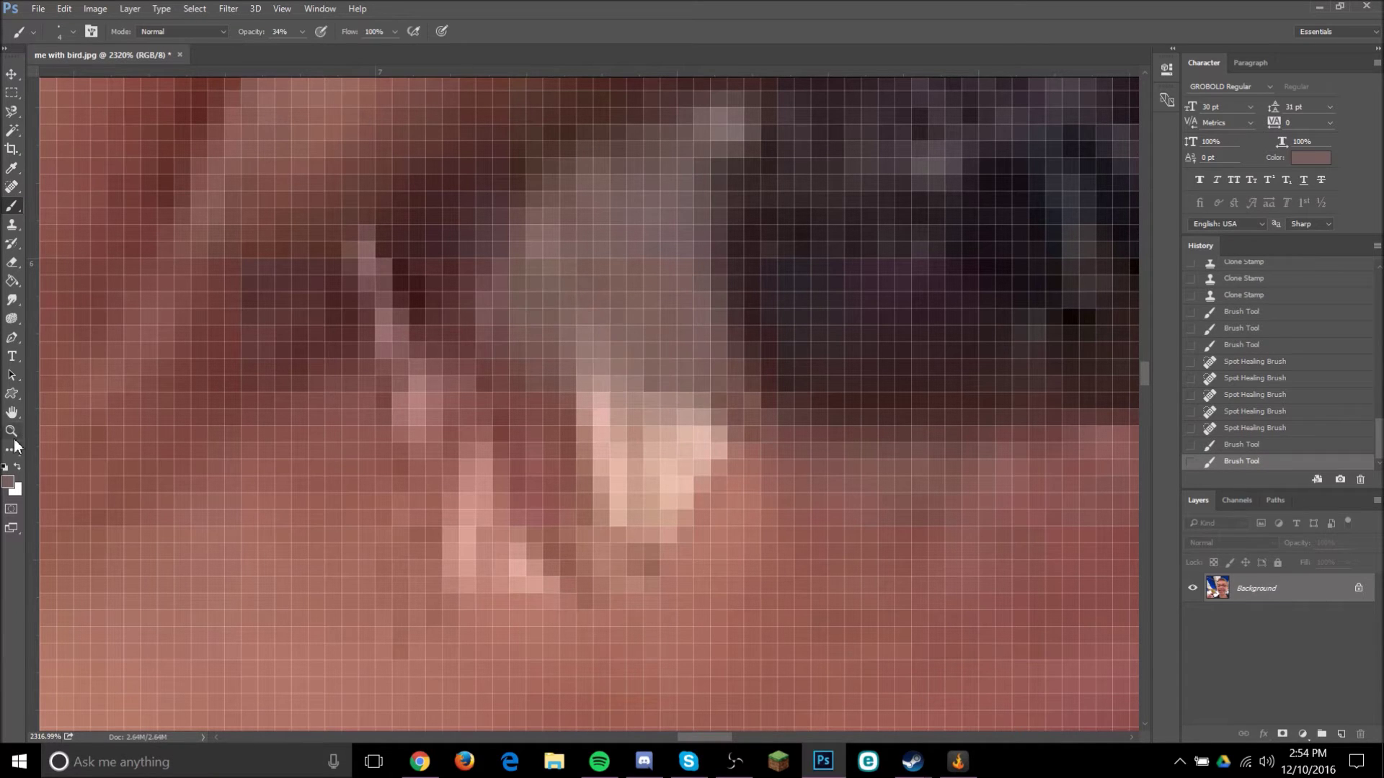
# Choose a pale pink foreground colour, try a brush stroke across the eye white, and undo it.
pyautogui.click(8, 484)
pyautogui.moveTo(340, 514); pyautogui.dragTo(291, 528)
pyautogui.click(596, 494)
pyautogui.moveTo(551, 336); pyautogui.dragTo(676, 386)
pyautogui.hotkey('ctrl', 'z')
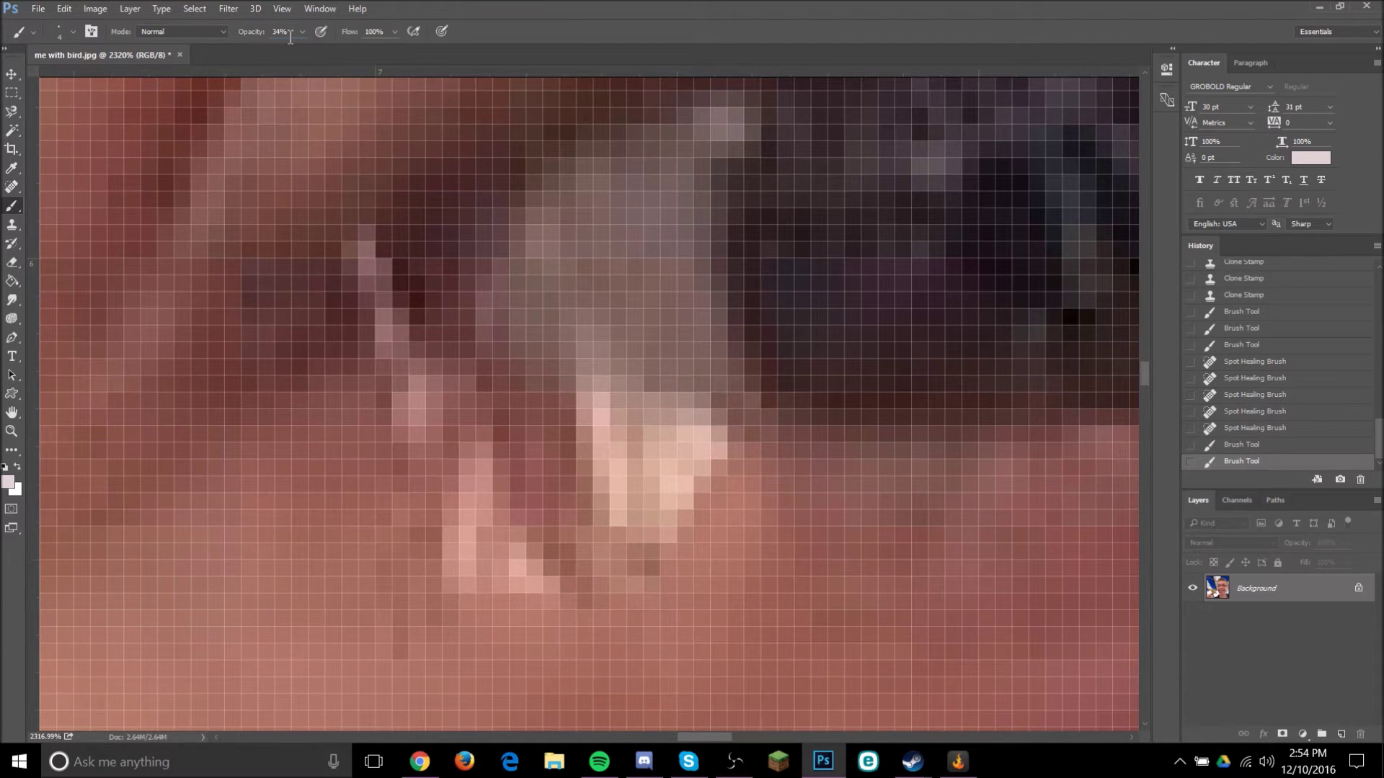
# Lower the brush opacity to 17%, try lightening the eye white with pale pink, and step back to before those strokes.
pyautogui.scroll(-2, 291, 40)
pyautogui.click(301, 32)
pyautogui.moveTo(554, 240)
pyautogui.mouseDown()
pyautogui.moveTo(662, 301)
pyautogui.moveTo(636, 265)
pyautogui.mouseUp()
pyautogui.moveTo(521, 219)
pyautogui.mouseDown()
pyautogui.moveTo(595, 245)
pyautogui.moveTo(652, 239)
pyautogui.moveTo(681, 262)
pyautogui.mouseUp()
pyautogui.scroll(-5, 720, 350)
pyautogui.scroll(3, 797, 353)
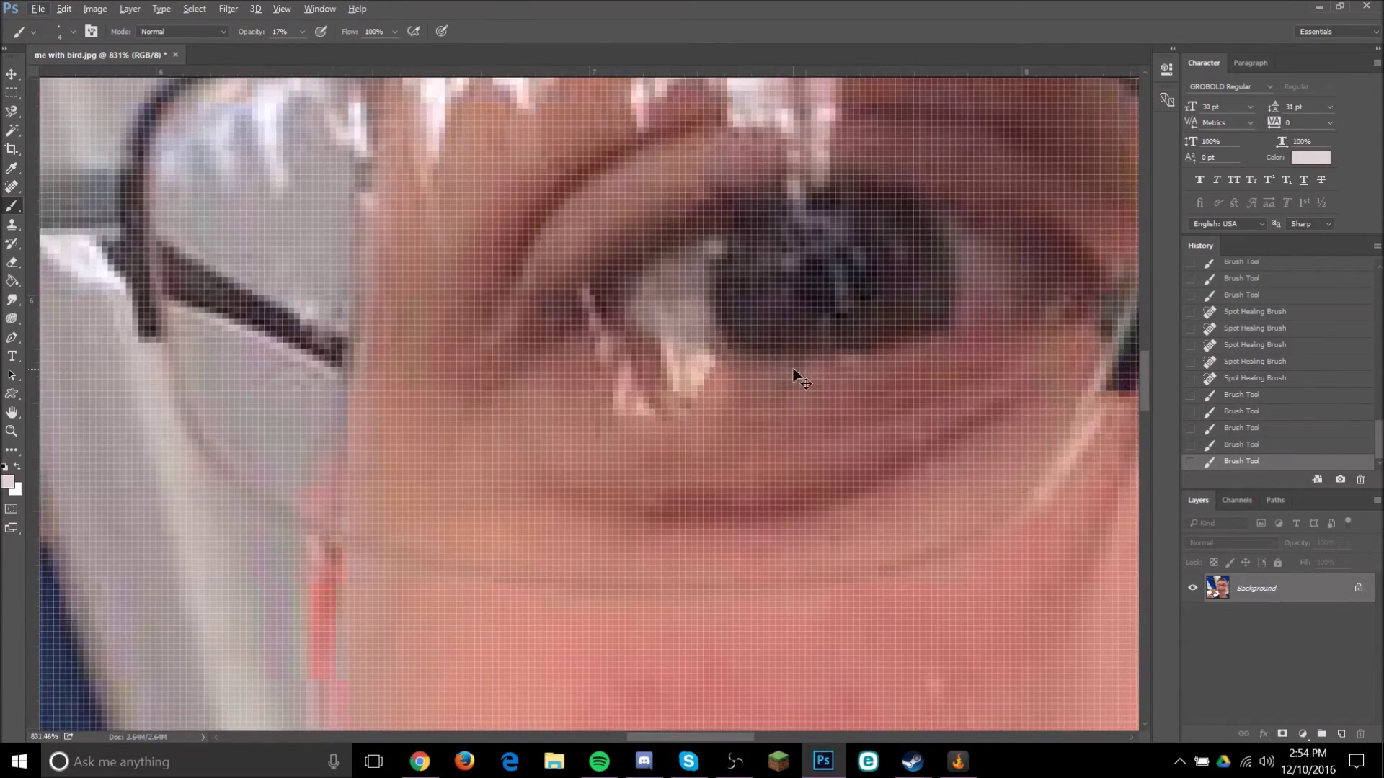
pyautogui.click(1311, 448)
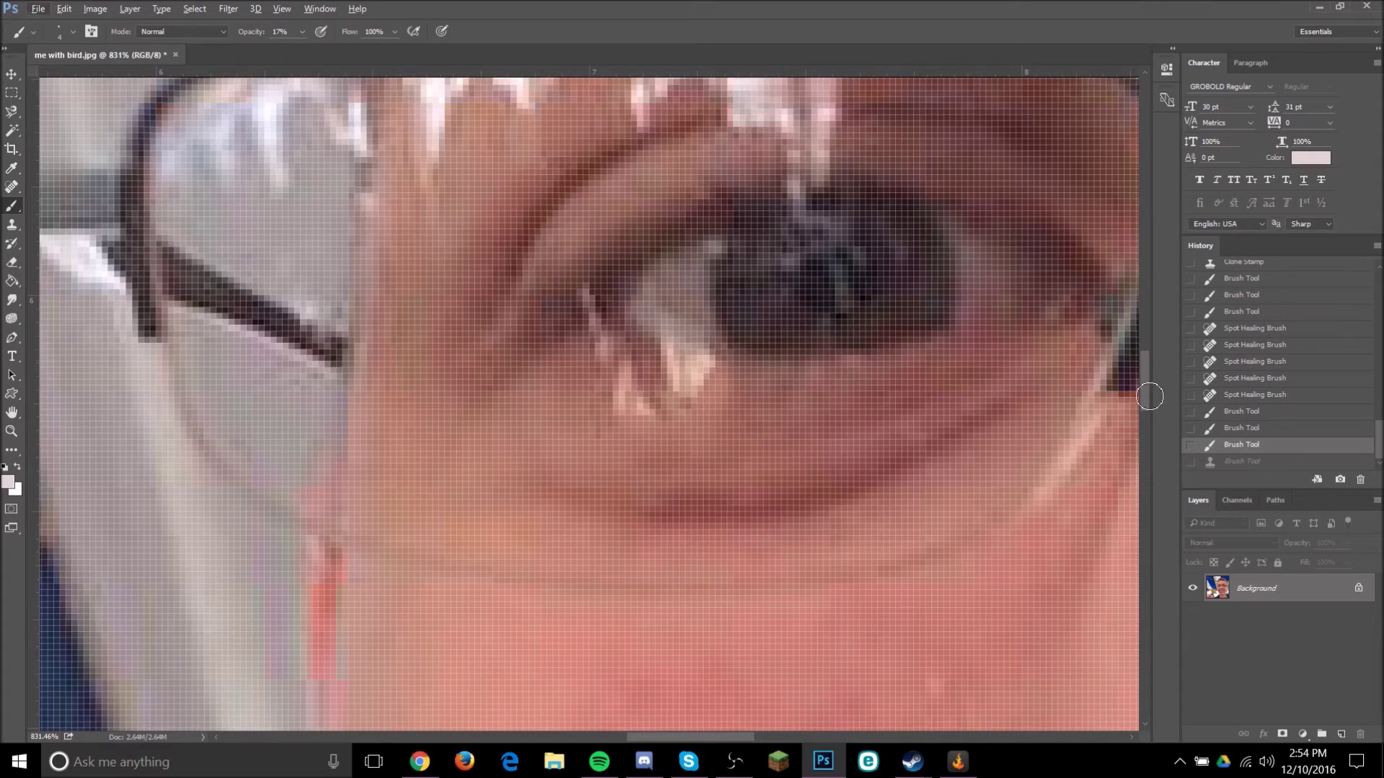
pyautogui.click(1280, 431)
# Try a pale pink brush stroke at 17% opacity along the edge of a front tooth, and undo it.
pyautogui.scroll(-4, 858, 482)
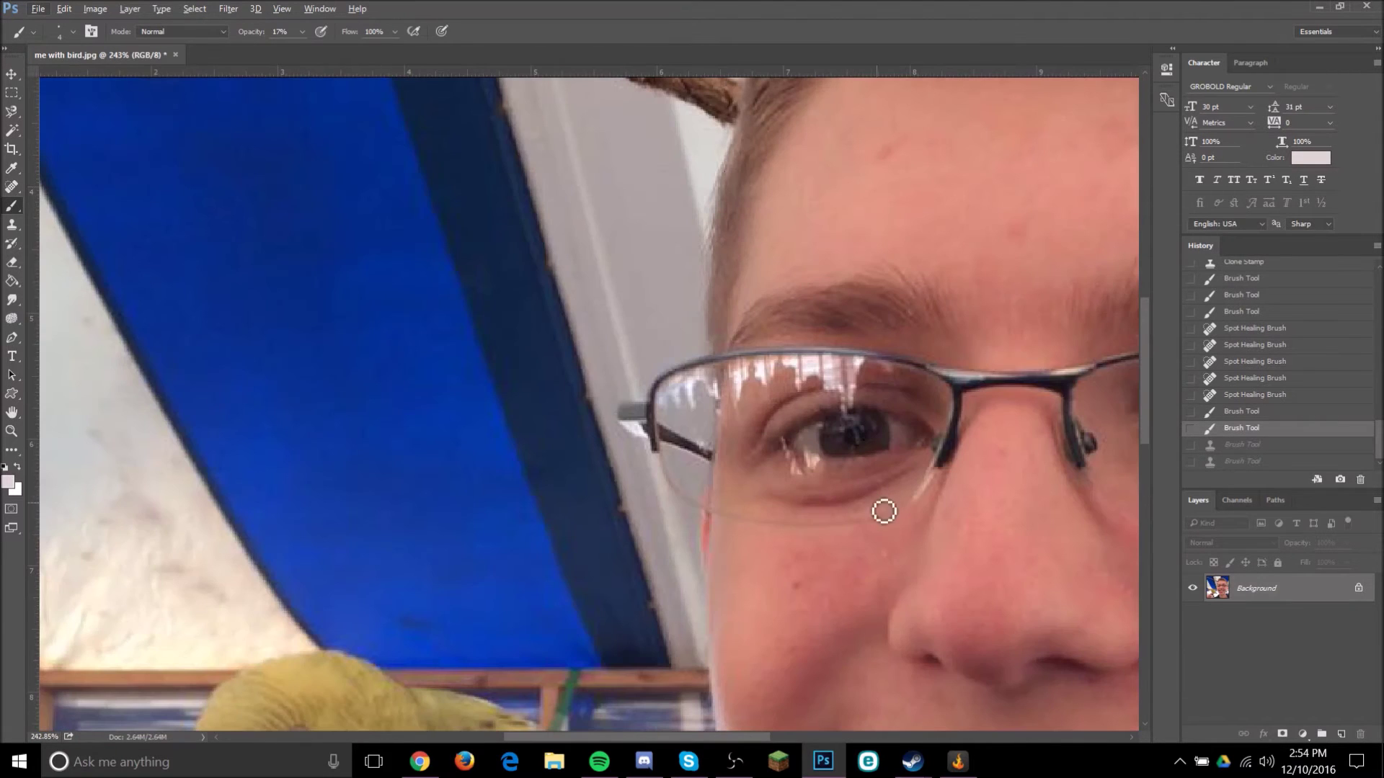
pyautogui.scroll(-5, 867, 504)
pyautogui.hscroll(3, 792, 433)
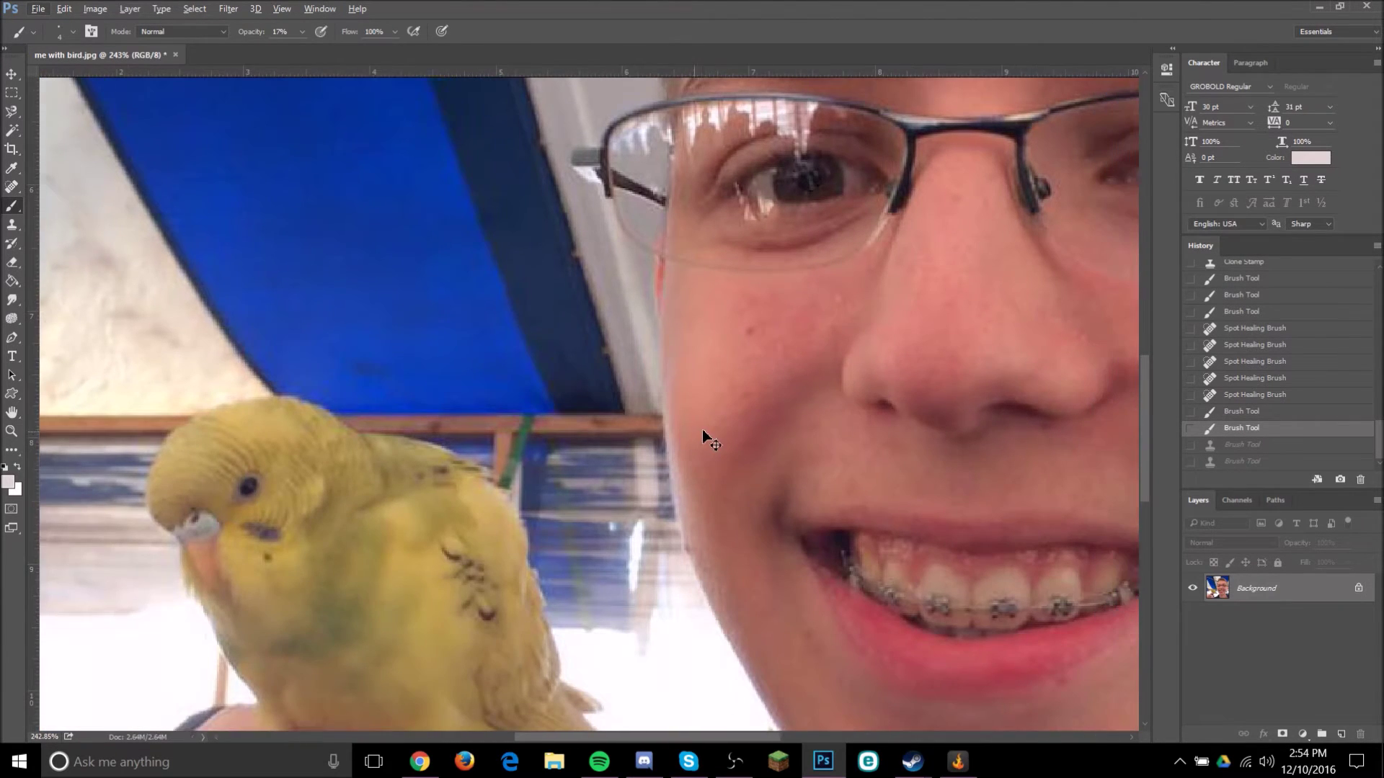
pyautogui.hscroll(5, 698, 430)
pyautogui.scroll(-3, 470, 525)
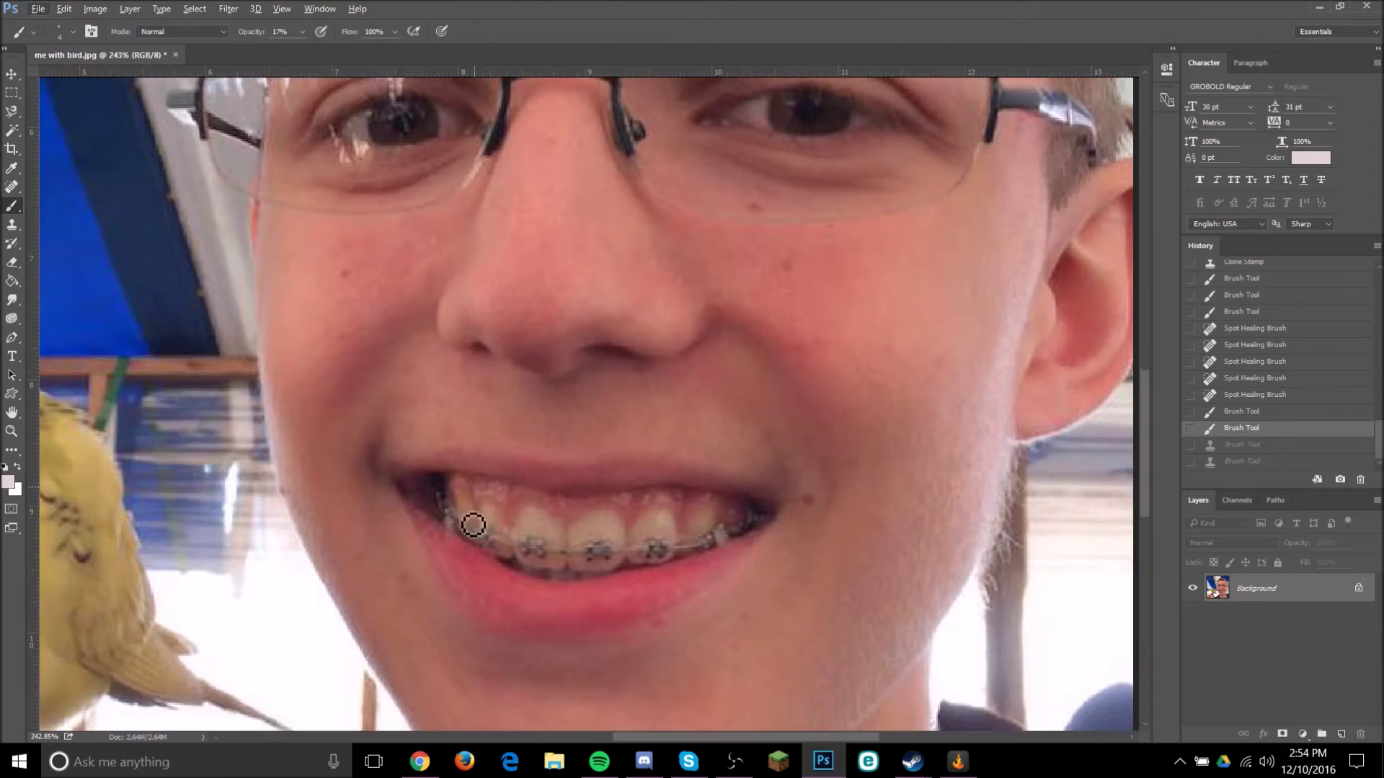
pyautogui.scroll(-3, 502, 457)
pyautogui.scroll(6, 507, 450)
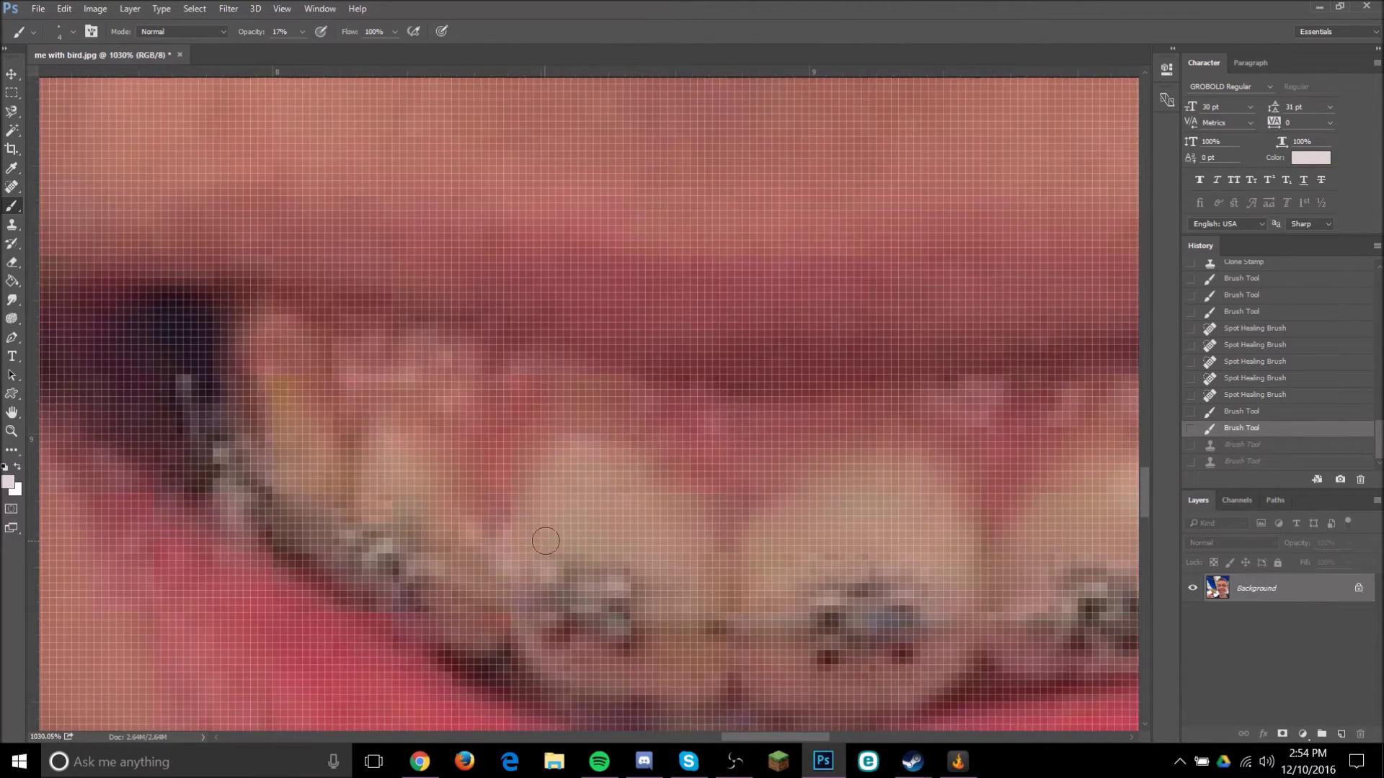
pyautogui.moveTo(584, 474); pyautogui.dragTo(668, 549)
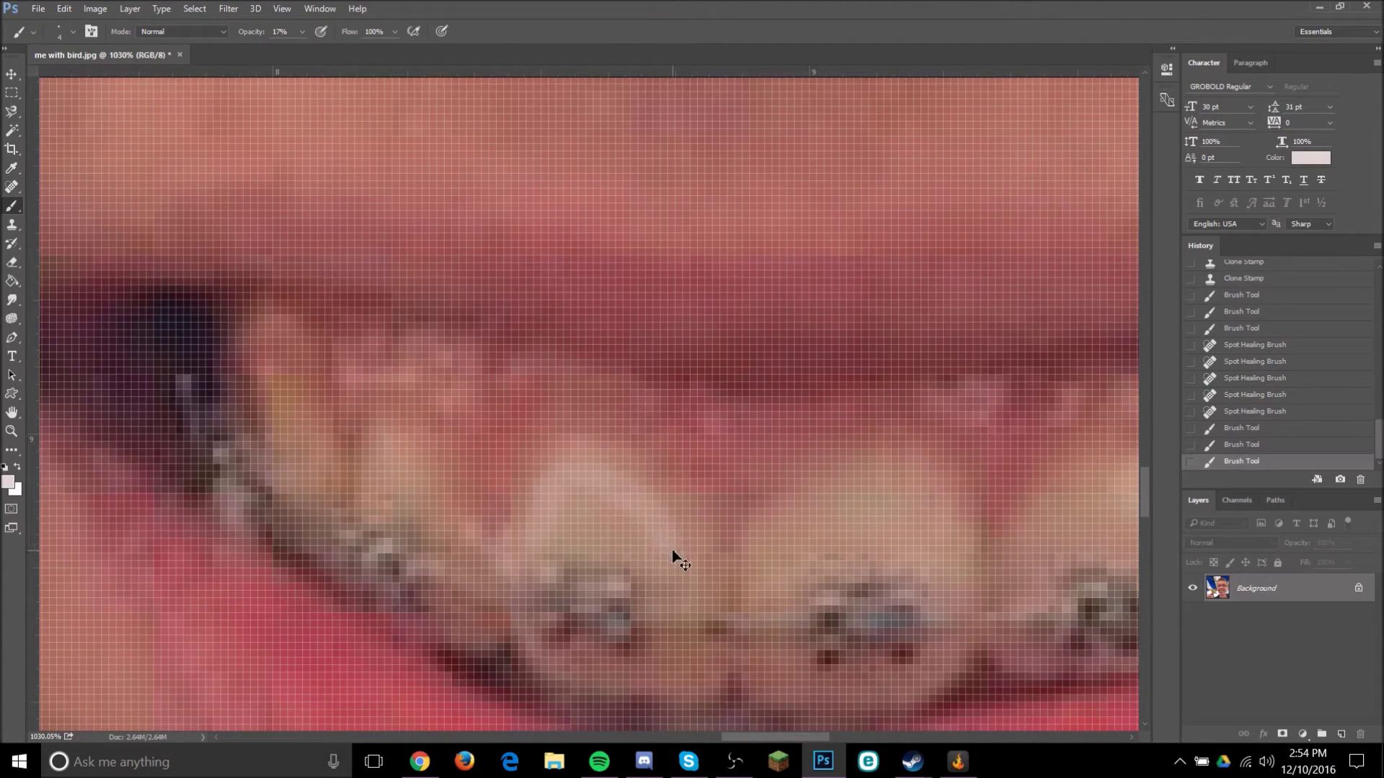
pyautogui.hotkey('ctrl', 'z')
# Try whitening the whole front tooth around its bracket with the pale pink brush, and roll those strokes back in the history.
pyautogui.moveTo(531, 516)
pyautogui.mouseDown()
pyautogui.moveTo(633, 488)
pyautogui.moveTo(667, 591)
pyautogui.moveTo(548, 511)
pyautogui.moveTo(520, 552)
pyautogui.mouseUp()
pyautogui.moveTo(685, 652)
pyautogui.mouseDown()
pyautogui.moveTo(647, 686)
pyautogui.moveTo(523, 637)
pyautogui.moveTo(532, 621)
pyautogui.mouseUp()
pyautogui.scroll(-10, 888, 566)
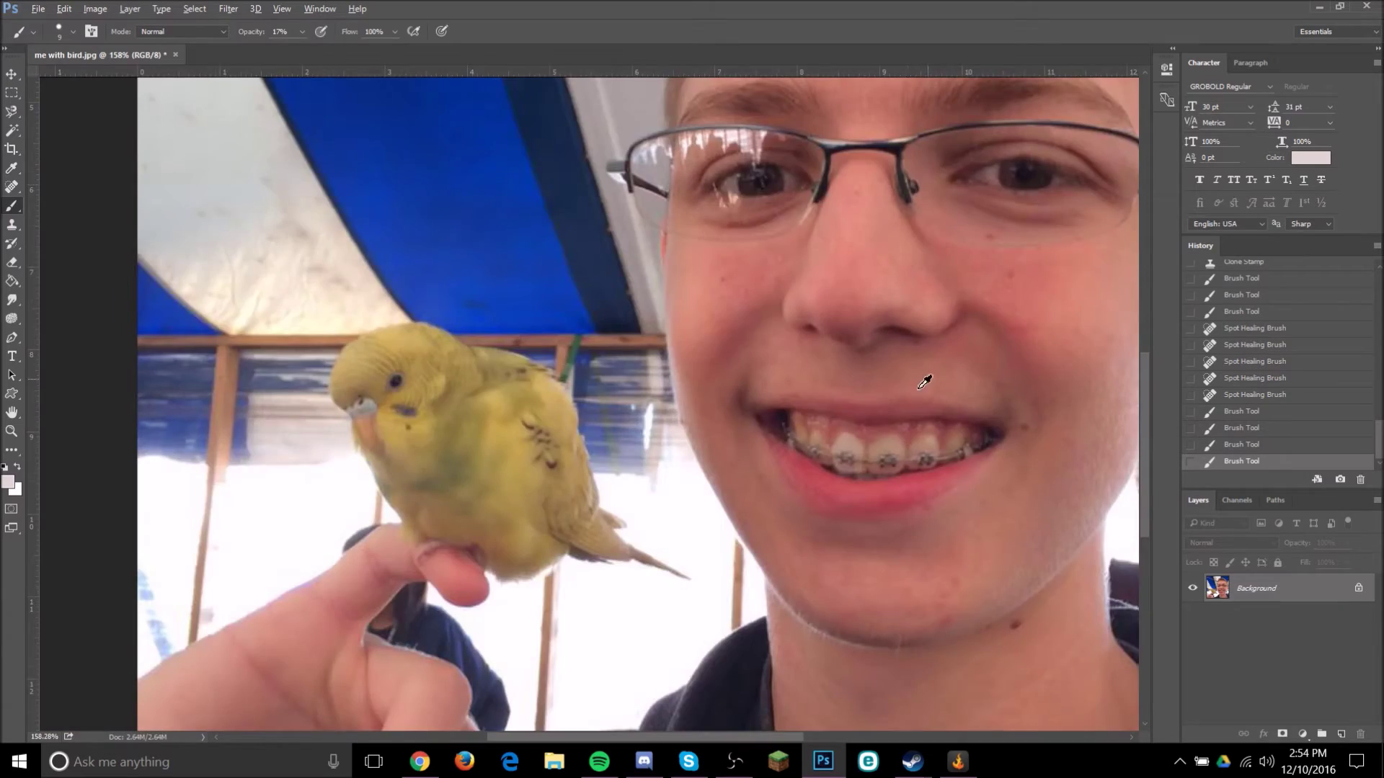
pyautogui.scroll(10, 699, 537)
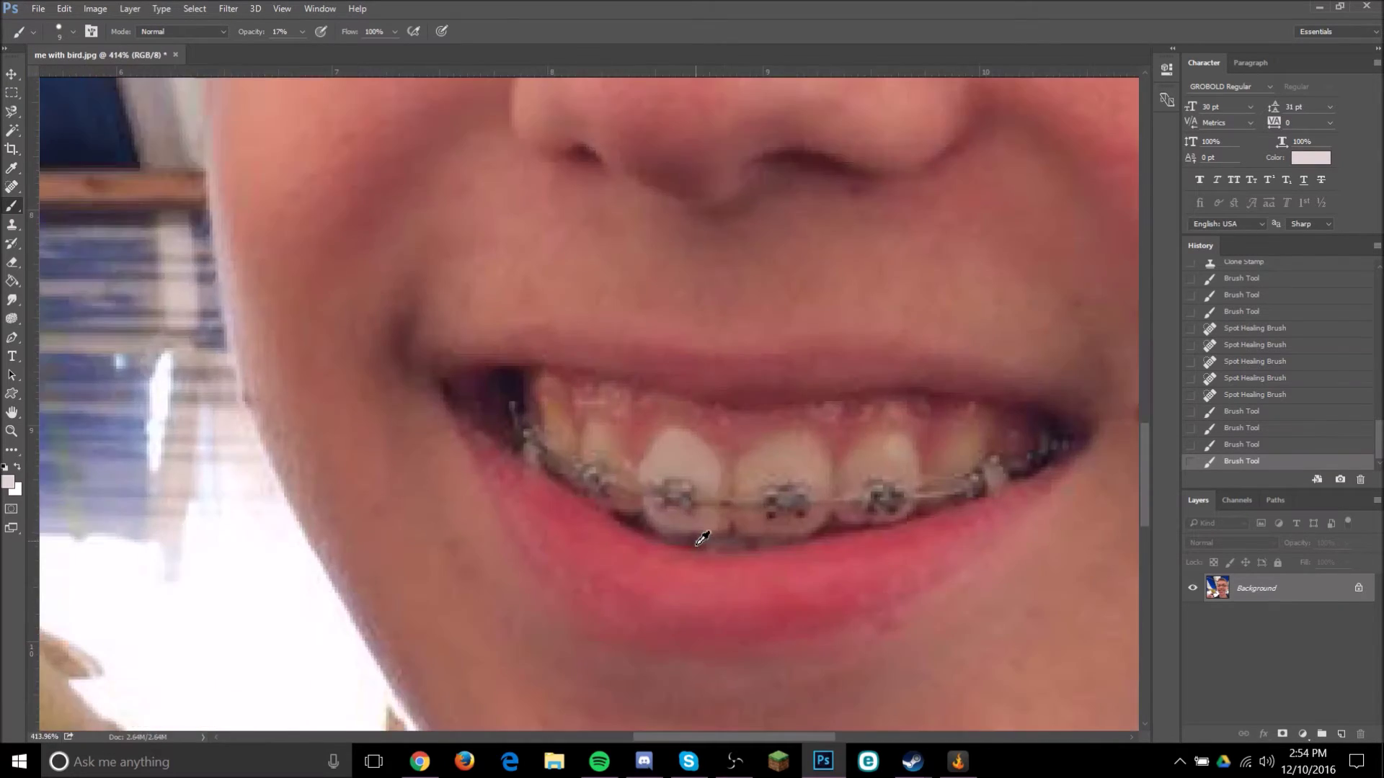
pyautogui.scroll(-5, 1021, 454)
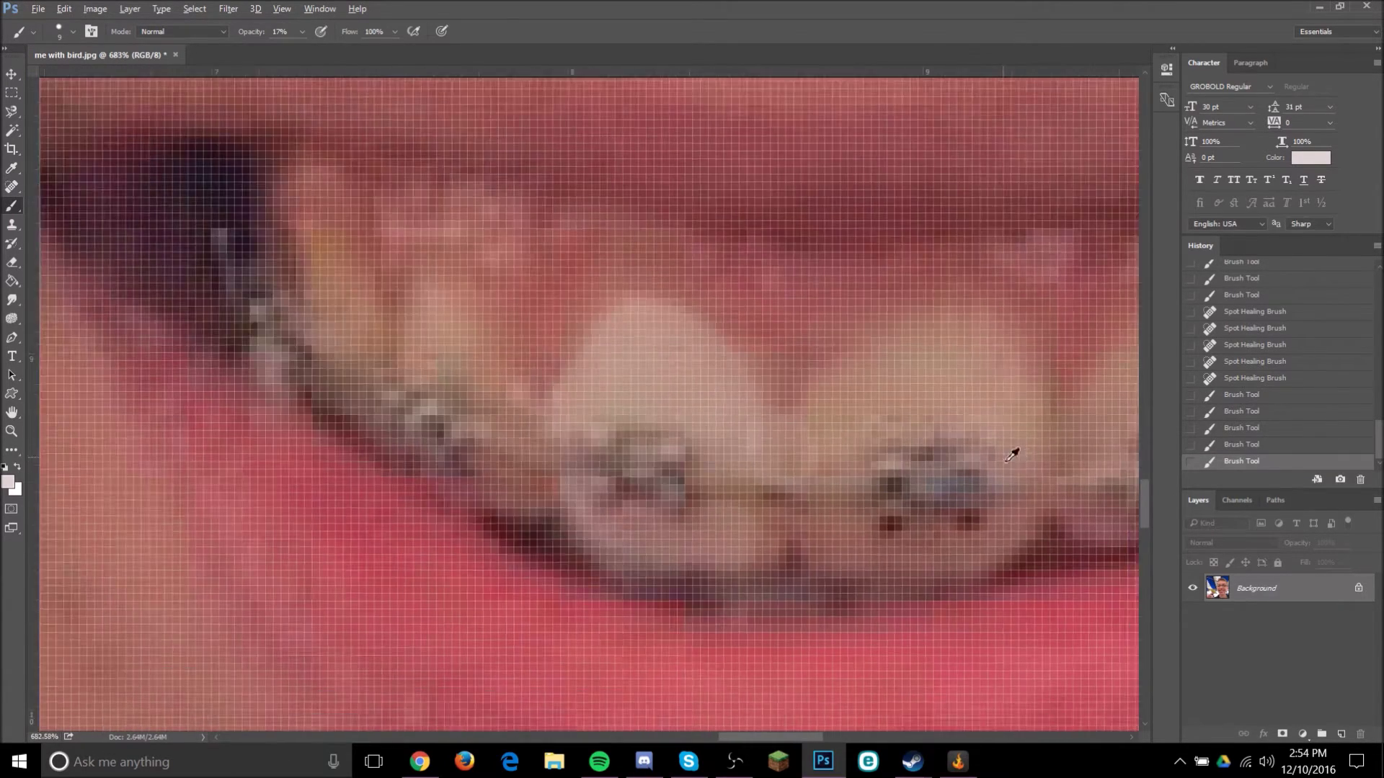
pyautogui.click(1245, 444)
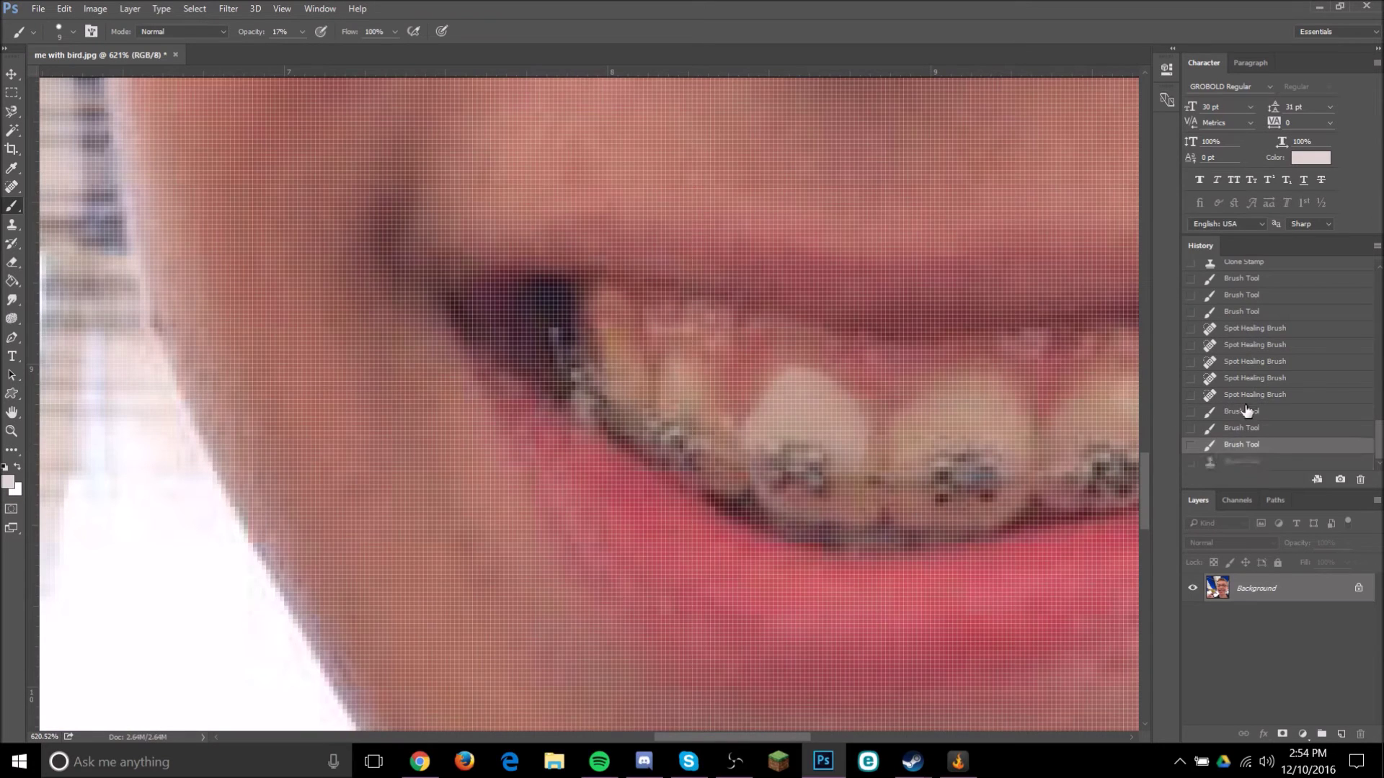
pyautogui.click(1243, 410)
# Clone nearby cheek skin over the pink reflection below the eye's outer corner with the Clone Stamp at 100% opacity.
pyautogui.scroll(-3, 1022, 395)
pyautogui.scroll(10, 877, 398)
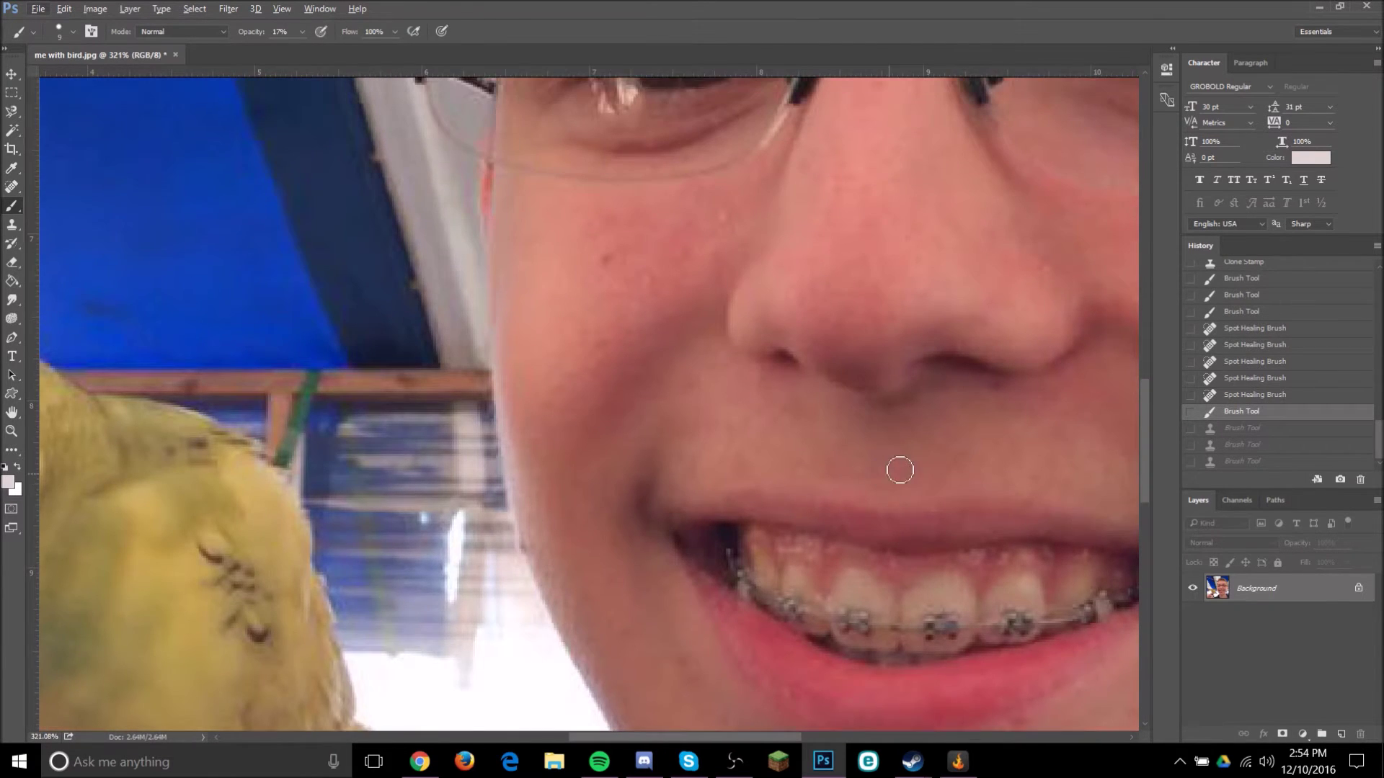
pyautogui.hscroll(-4, 650, 403)
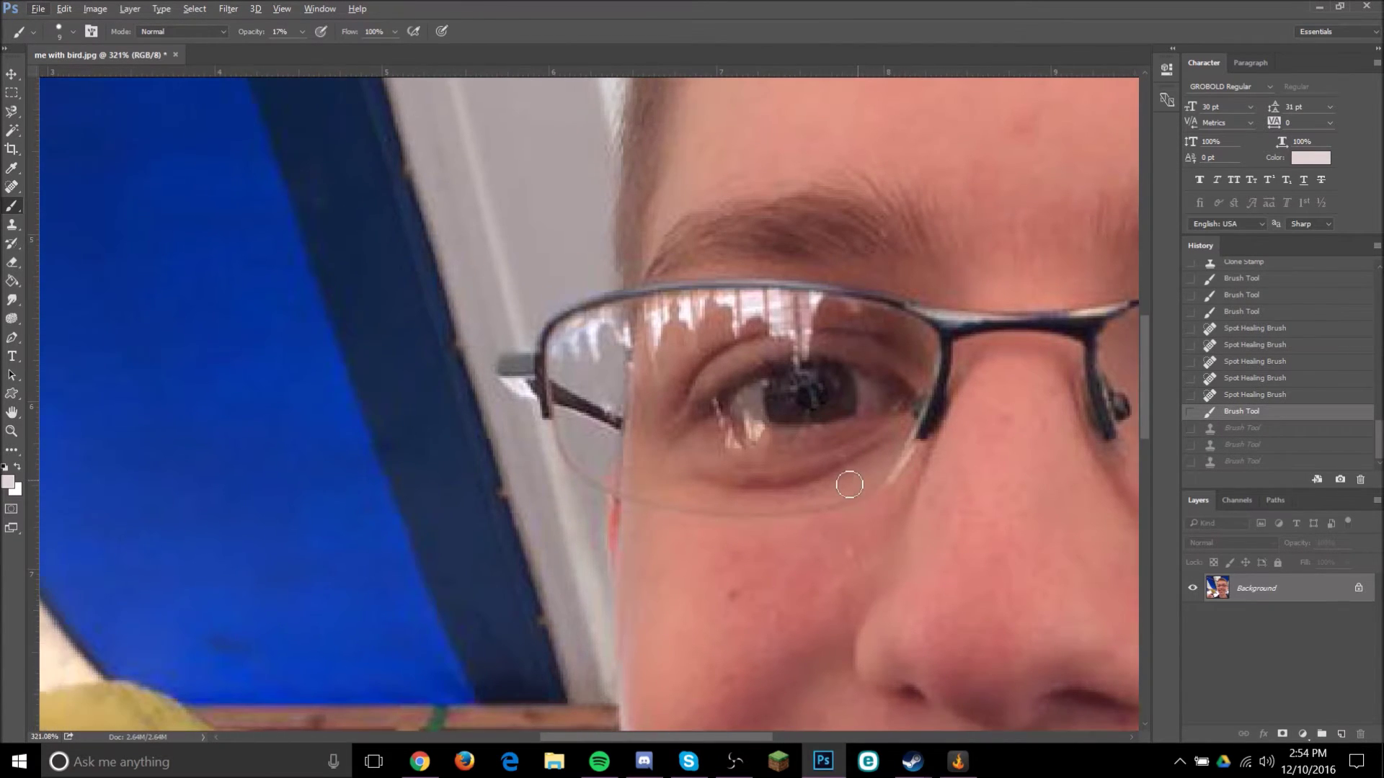
pyautogui.scroll(-2, 829, 472)
pyautogui.hscroll(1, 830, 427)
pyautogui.hscroll(2, 829, 425)
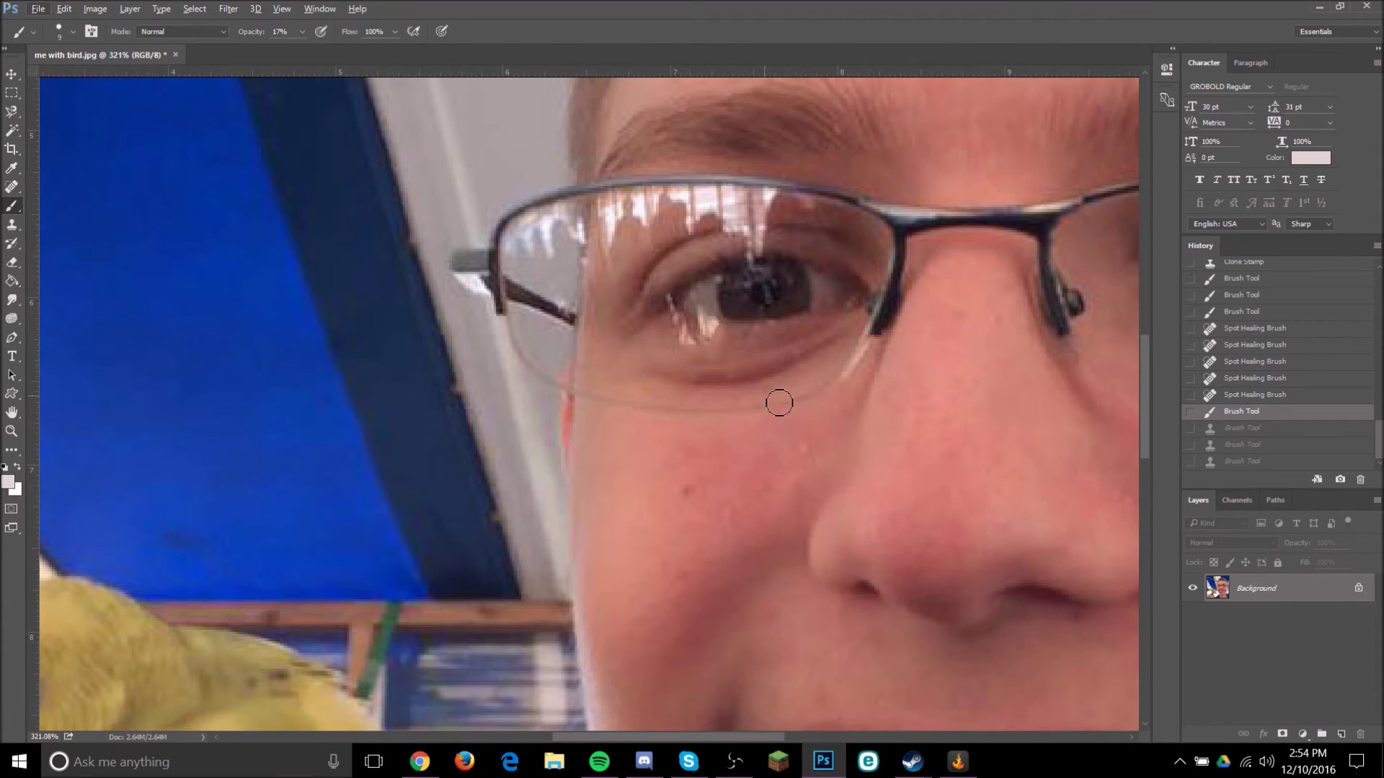
pyautogui.scroll(6, 777, 402)
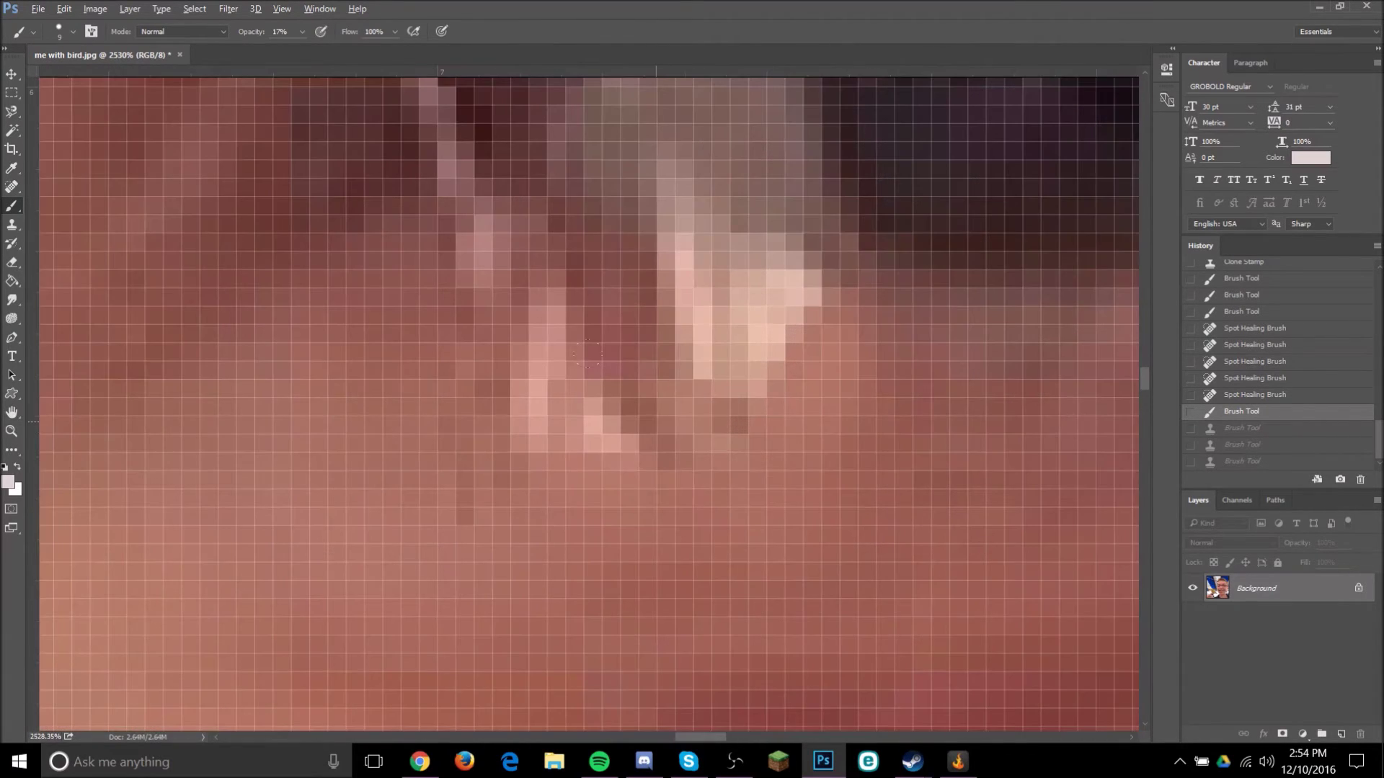
pyautogui.scroll(-1, 588, 353)
pyautogui.keyDown('alt'); pyautogui.click(796, 435); pyautogui.keyUp('alt')
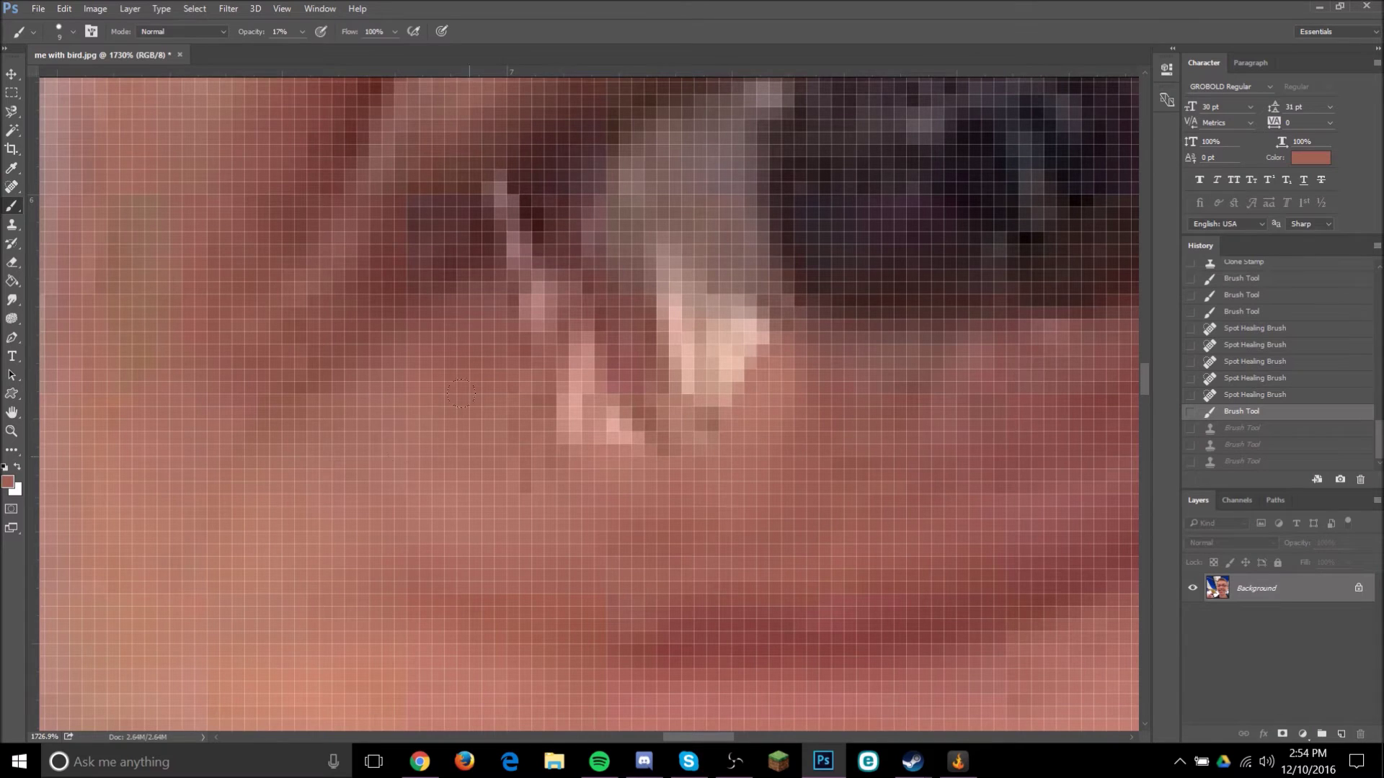
pyautogui.click(13, 224)
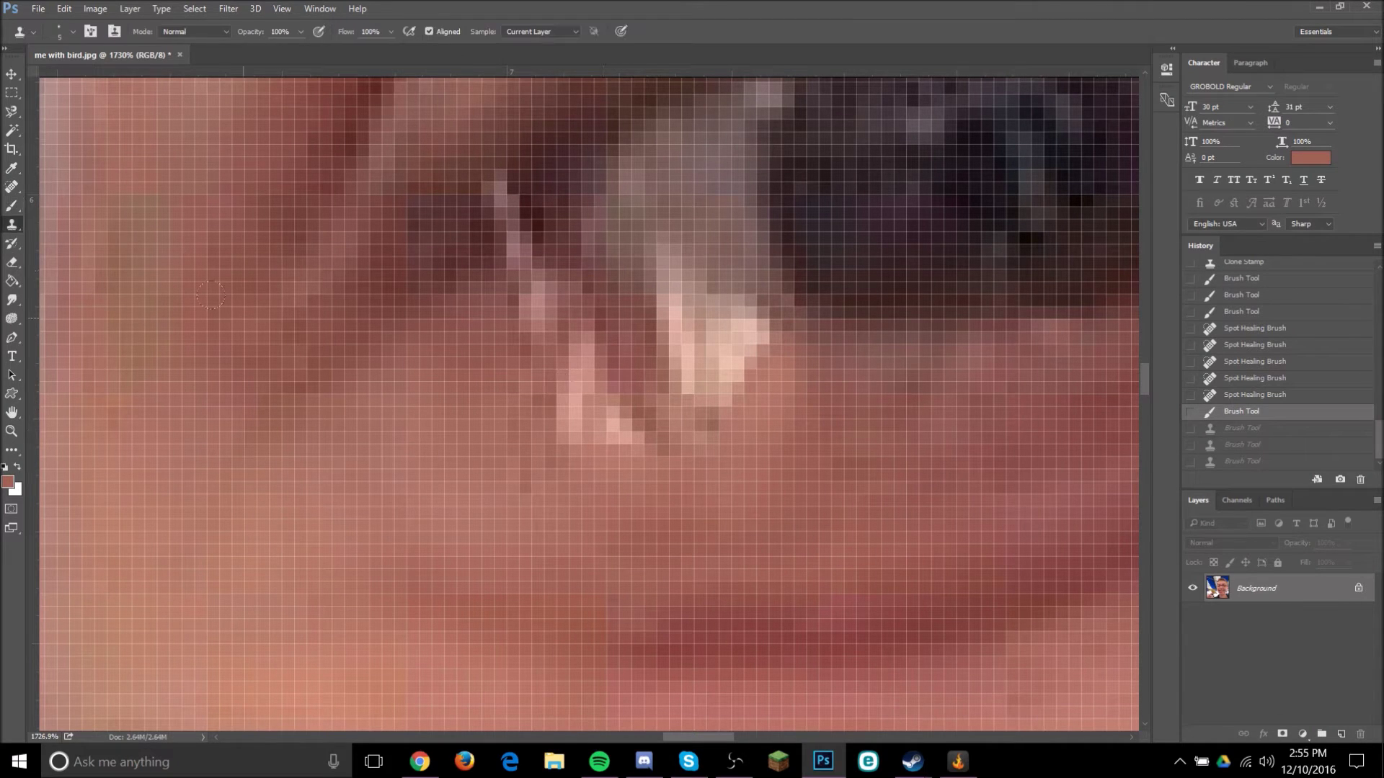
pyautogui.moveTo(517, 432); pyautogui.dragTo(501, 319)
pyautogui.keyDown('alt'); pyautogui.click(474, 460); pyautogui.keyUp('alt')
pyautogui.moveTo(587, 441); pyautogui.dragTo(544, 320)
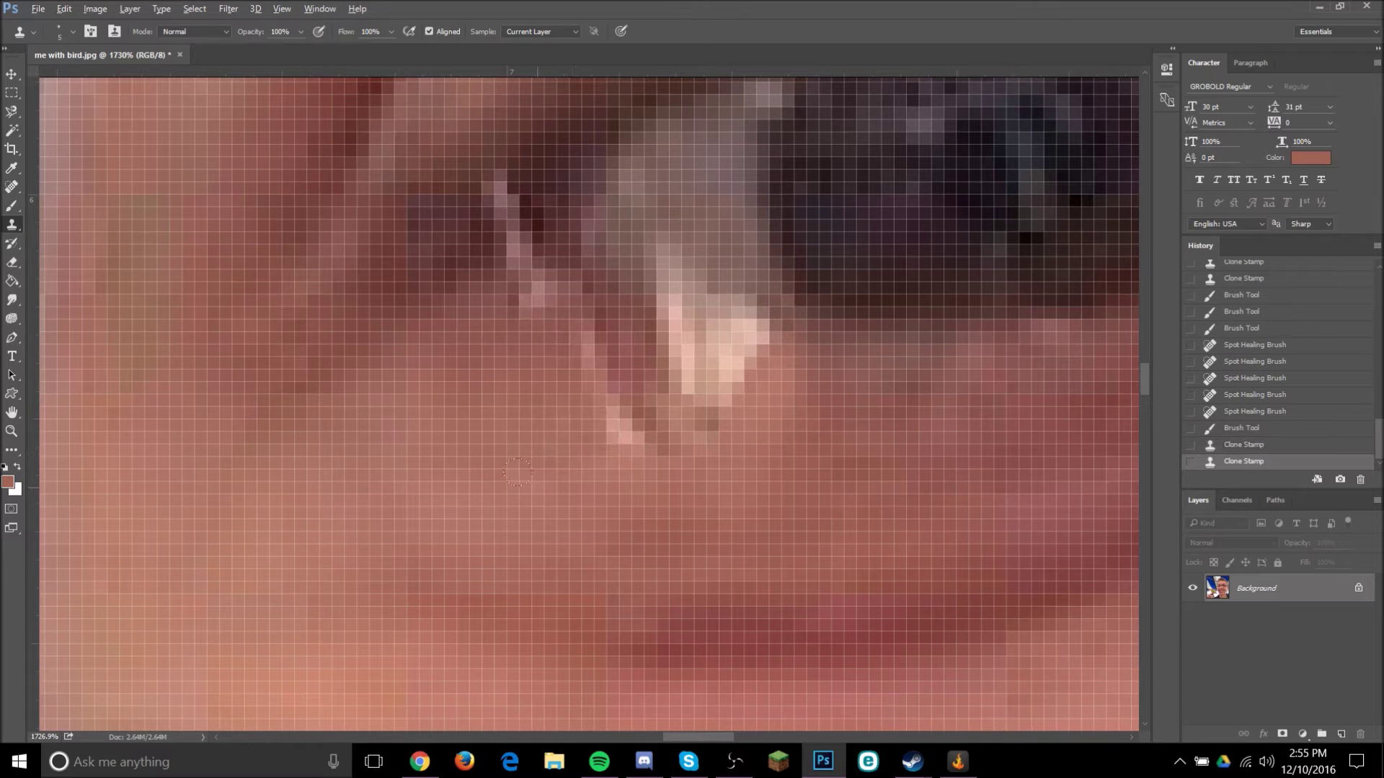
pyautogui.moveTo(624, 435)
pyautogui.mouseDown()
pyautogui.moveTo(608, 380)
pyautogui.moveTo(598, 339)
pyautogui.mouseUp()
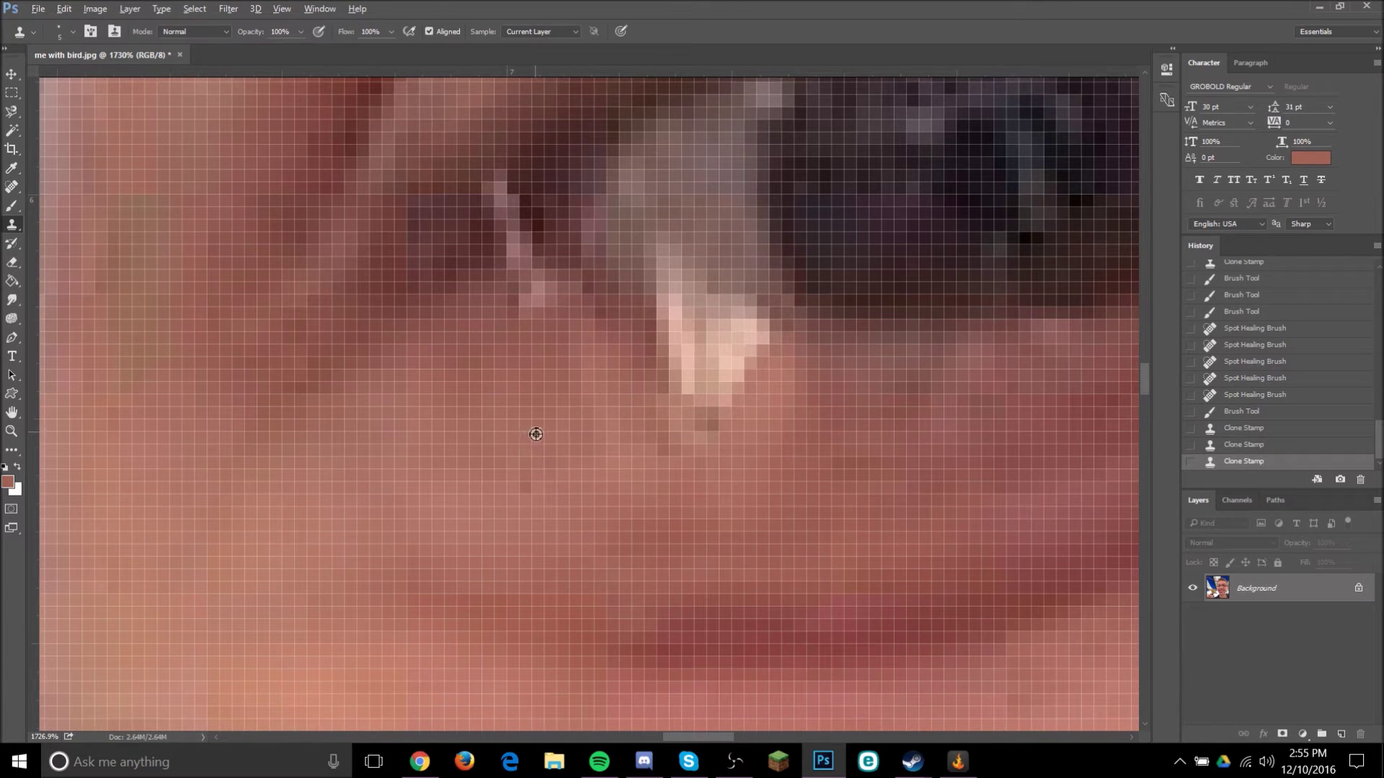
# Clone skin from below the eye over the lower part of the cream-coloured reflection beside the iris.
pyautogui.moveTo(695, 406); pyautogui.dragTo(659, 396)
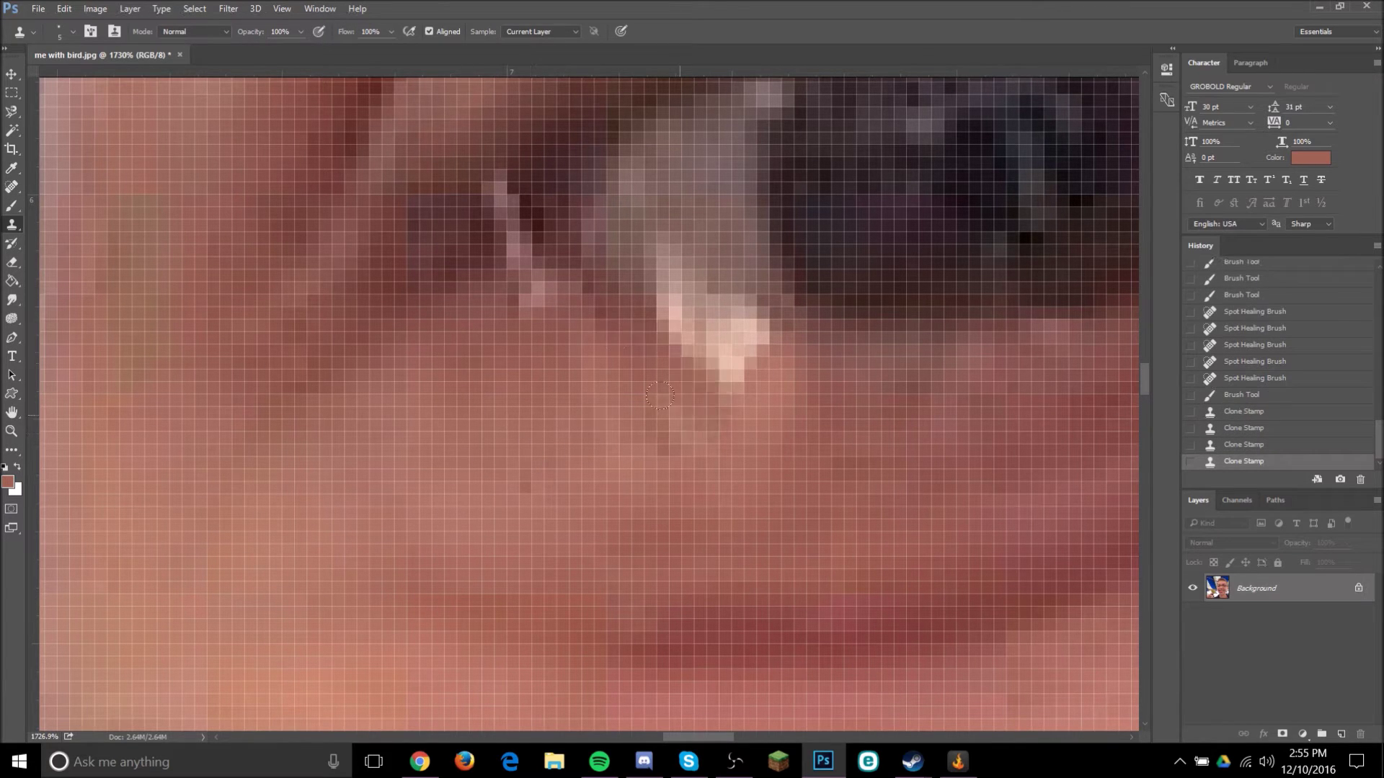
pyautogui.keyDown('alt'); pyautogui.click(757, 449); pyautogui.keyUp('alt')
pyautogui.moveTo(738, 381); pyautogui.dragTo(702, 392)
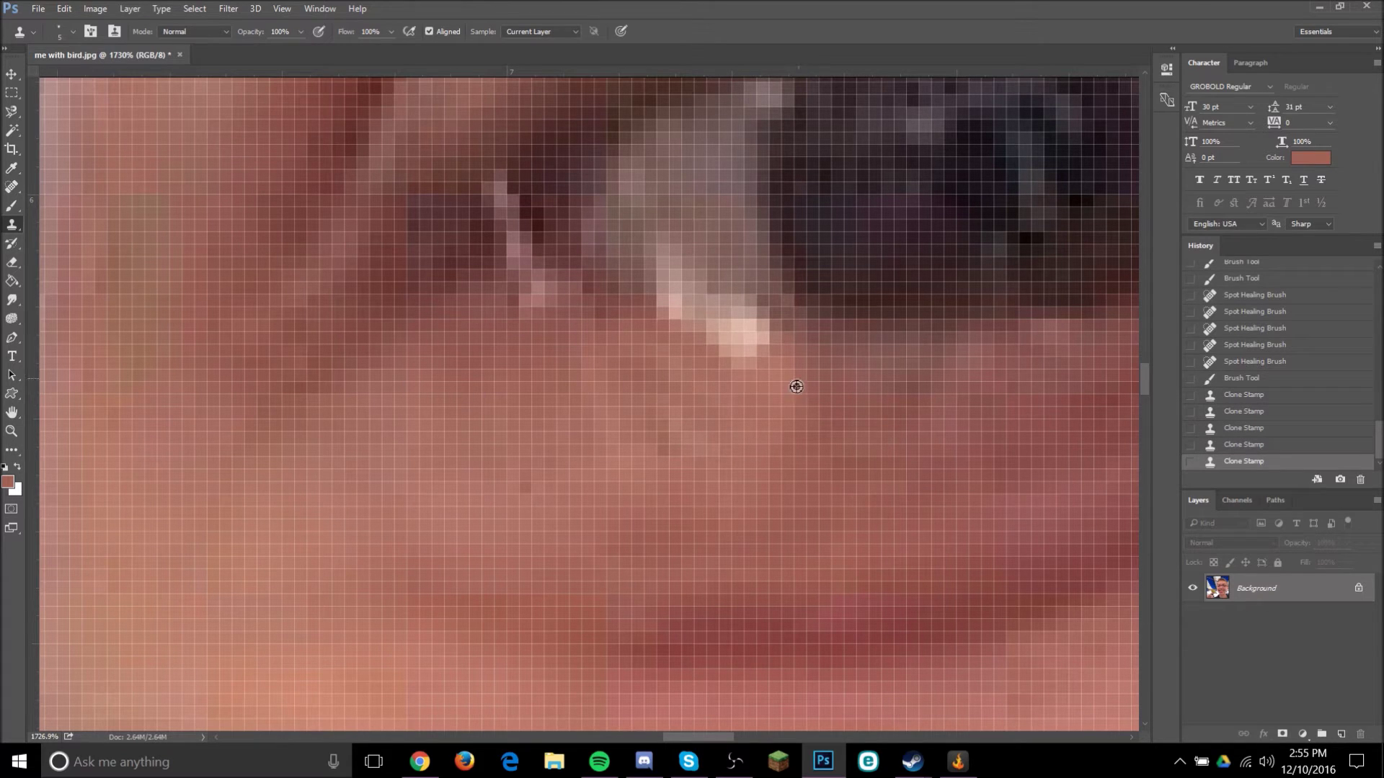
# Clone skin from below the eye over the remaining cream-coloured reflection along the lower lid beside the iris.
pyautogui.keyDown('alt'); pyautogui.click(796, 386); pyautogui.keyUp('alt')
pyautogui.moveTo(791, 333); pyautogui.dragTo(656, 333)
pyautogui.keyDown('alt'); pyautogui.click(775, 373); pyautogui.keyUp('alt')
pyautogui.moveTo(756, 326); pyautogui.dragTo(598, 317)
# Clone surrounding skin and darker eye tones over the pale pink streak at the eye's outer corner.
pyautogui.moveTo(487, 313)
pyautogui.mouseDown()
pyautogui.moveTo(517, 300)
pyautogui.moveTo(523, 260)
pyautogui.mouseUp()
pyautogui.scroll(2, 445, 345)
pyautogui.moveTo(454, 312); pyautogui.dragTo(521, 249)
pyautogui.click(500, 248)
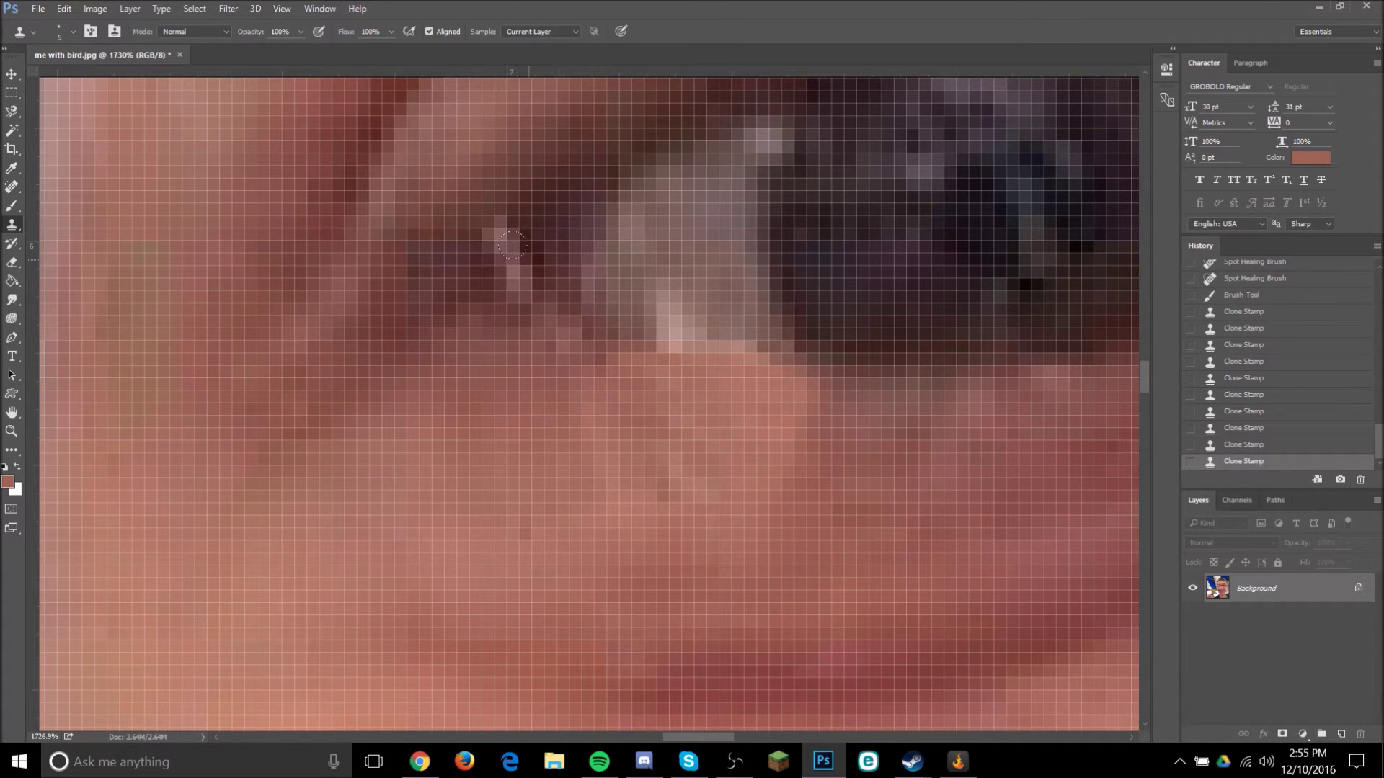
pyautogui.keyDown('alt'); pyautogui.click(597, 211); pyautogui.keyUp('alt')
pyautogui.moveTo(508, 234); pyautogui.dragTo(516, 284)
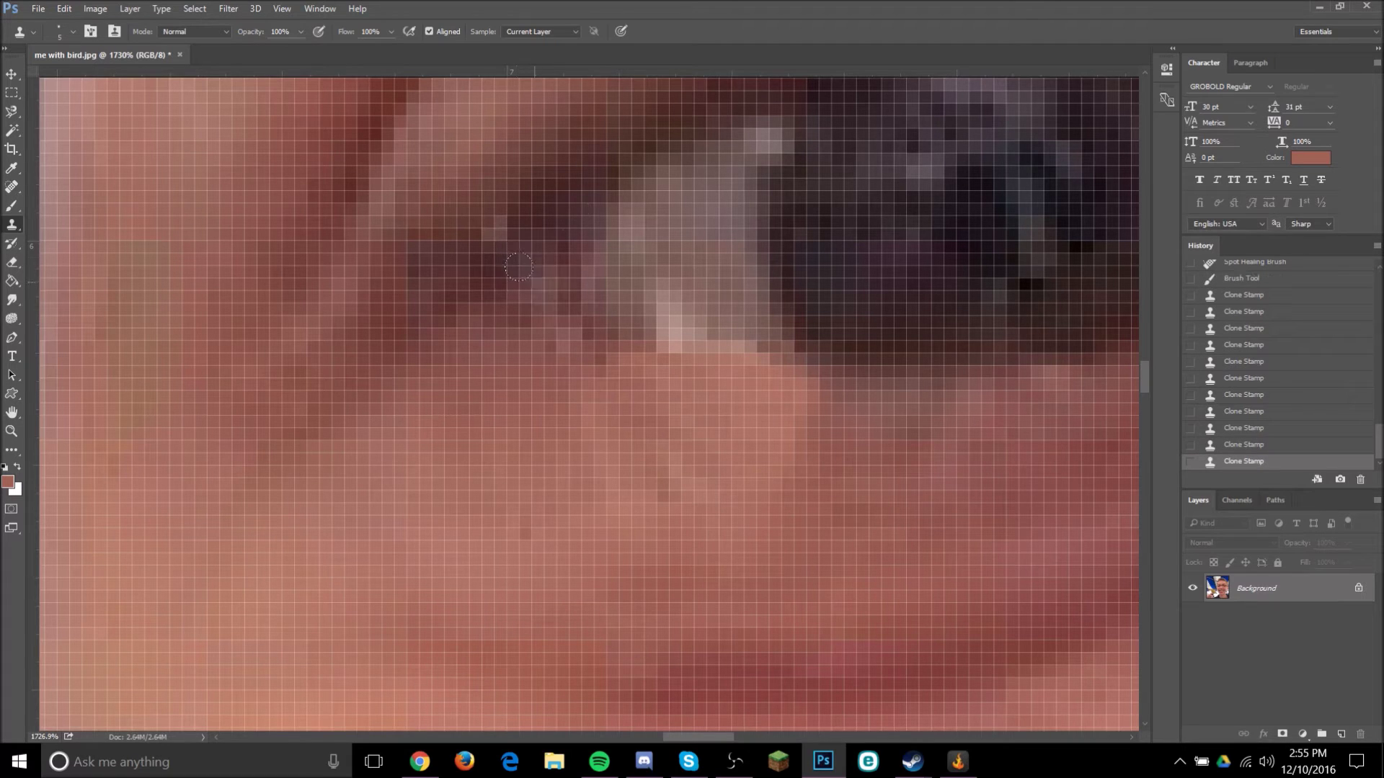
pyautogui.scroll(1, 540, 338)
pyautogui.click(495, 263)
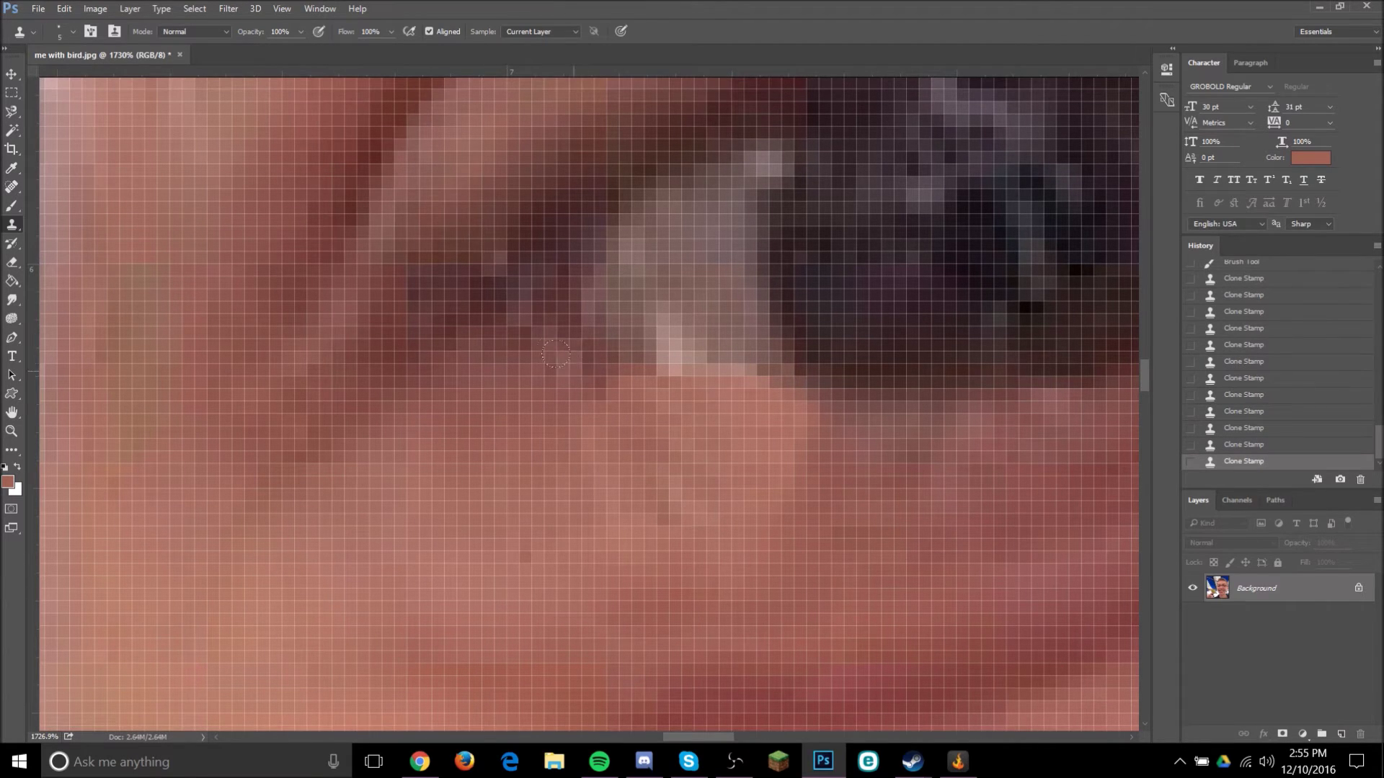
# Clone dark lid tones over the leftover light pixels in the shadow at the eye's outer corner.
pyautogui.keyDown('alt'); pyautogui.click(471, 315); pyautogui.keyUp('alt')
pyautogui.click(551, 254)
pyautogui.keyDown('alt'); pyautogui.click(549, 249); pyautogui.keyUp('alt')
pyautogui.moveTo(536, 224)
pyautogui.mouseDown()
pyautogui.moveTo(463, 269)
pyautogui.moveTo(485, 278)
pyautogui.mouseUp()
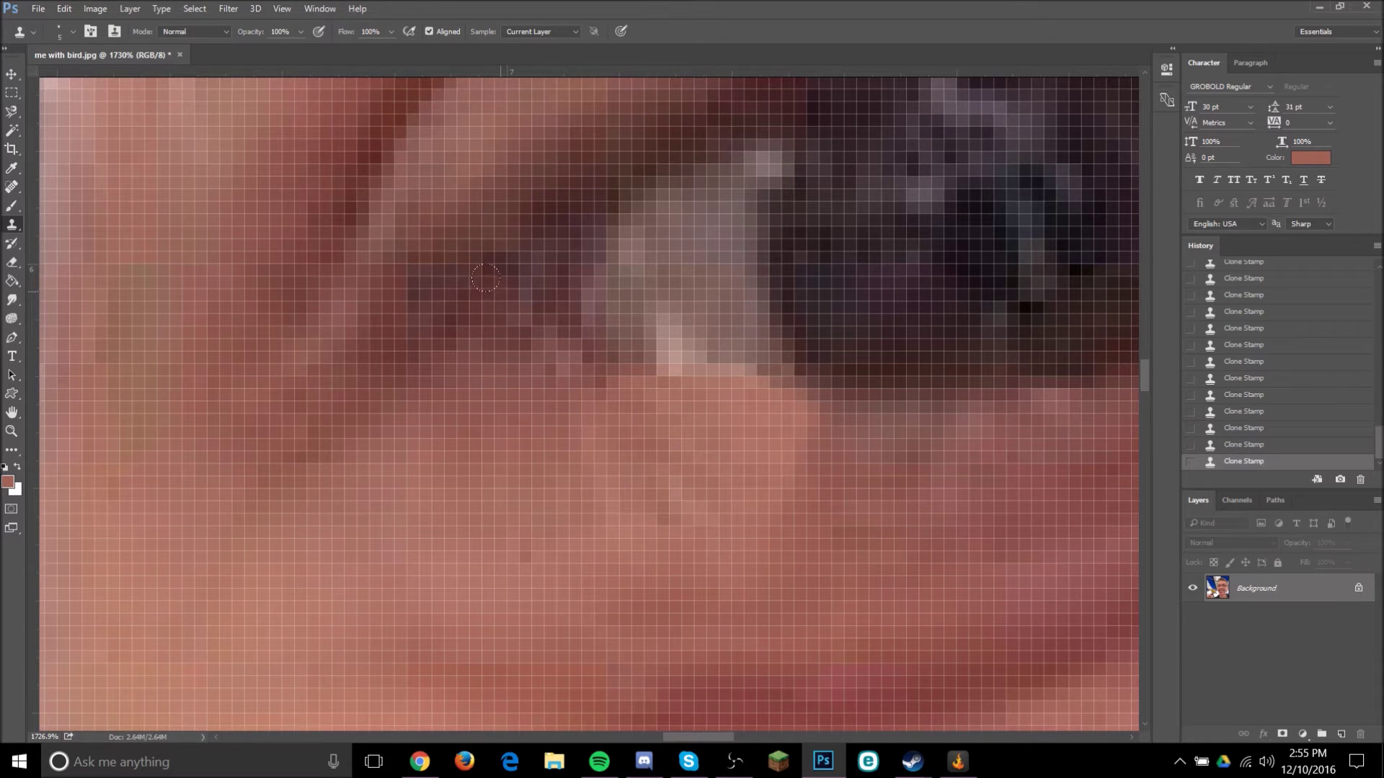
pyautogui.keyDown('alt'); pyautogui.click(417, 267); pyautogui.keyUp('alt')
pyautogui.click(485, 294)
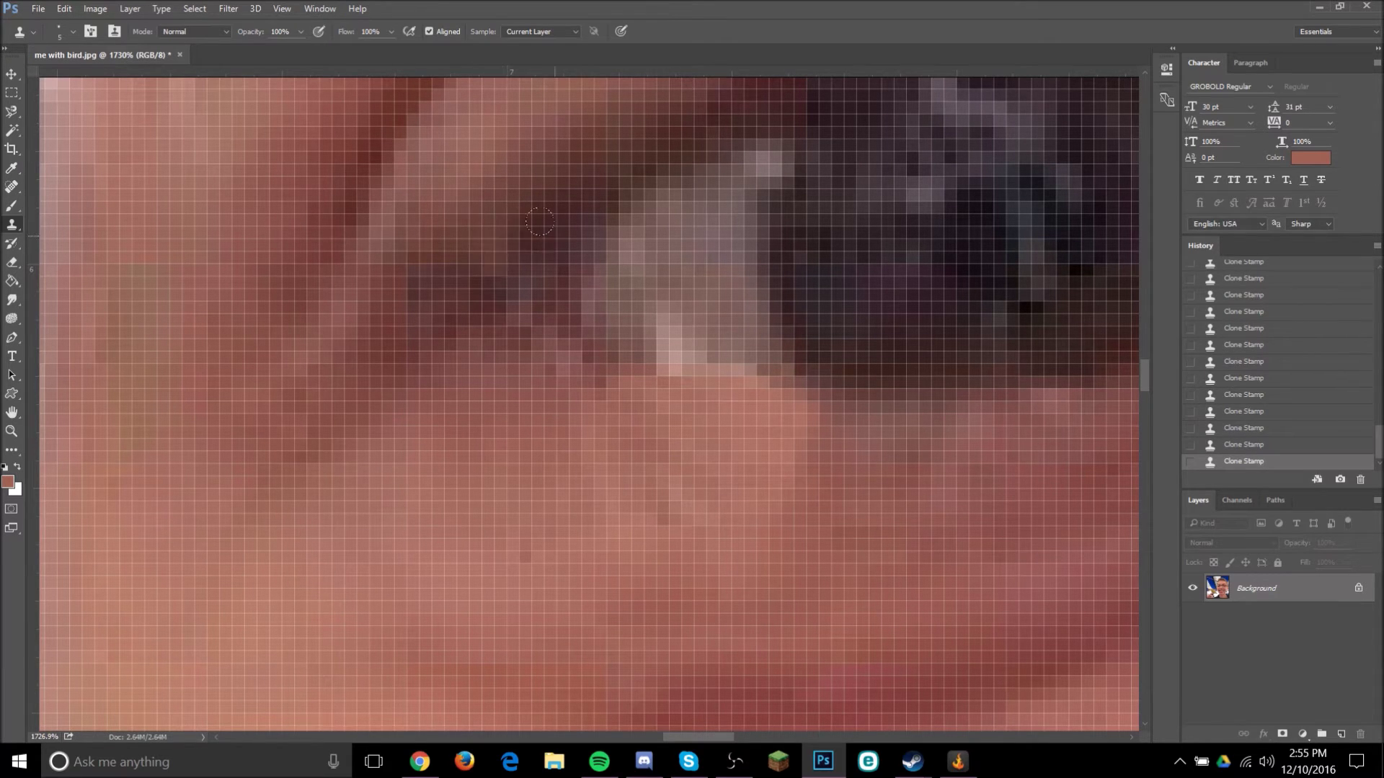
# Paint sampled reddish skin tones at 17% opacity over the lighter cloned patch beneath the eye.
pyautogui.scroll(-8, 542, 219)
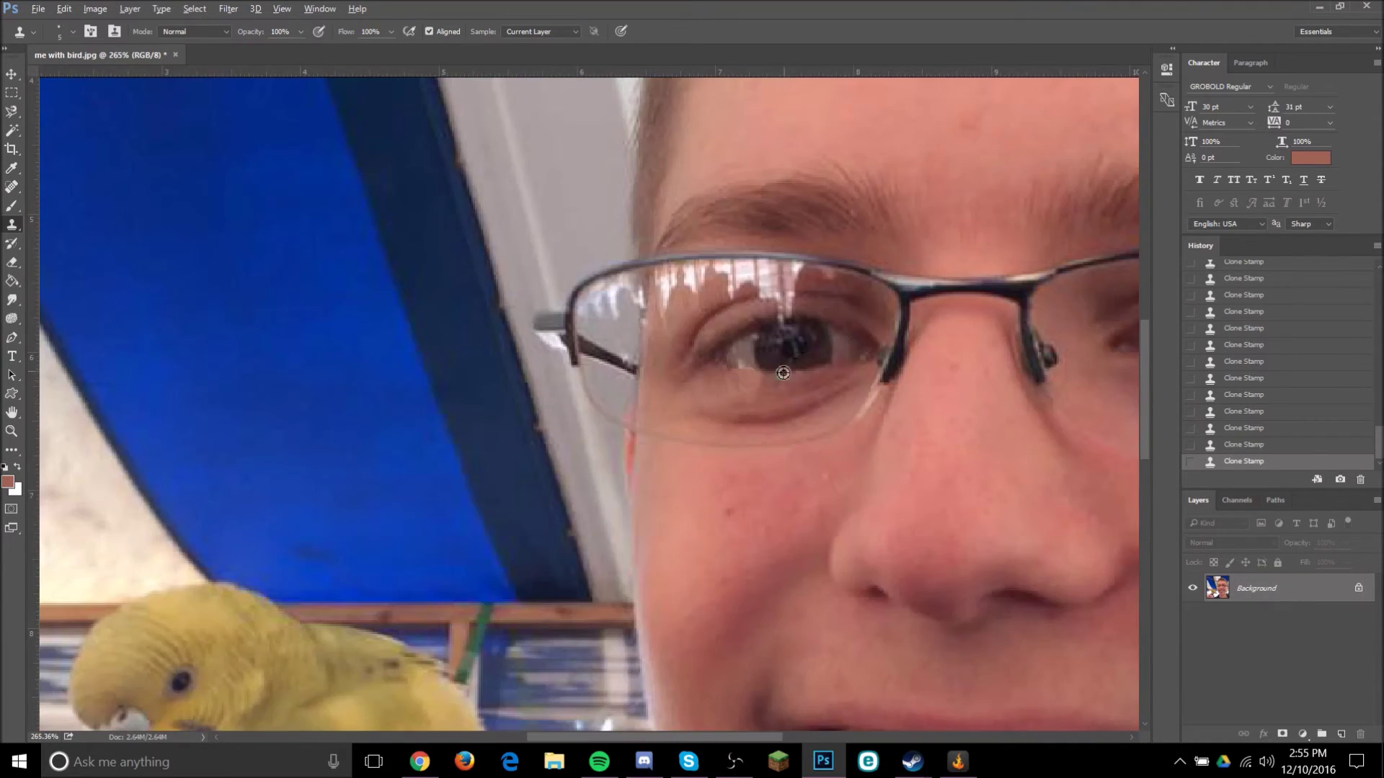
pyautogui.scroll(10, 843, 399)
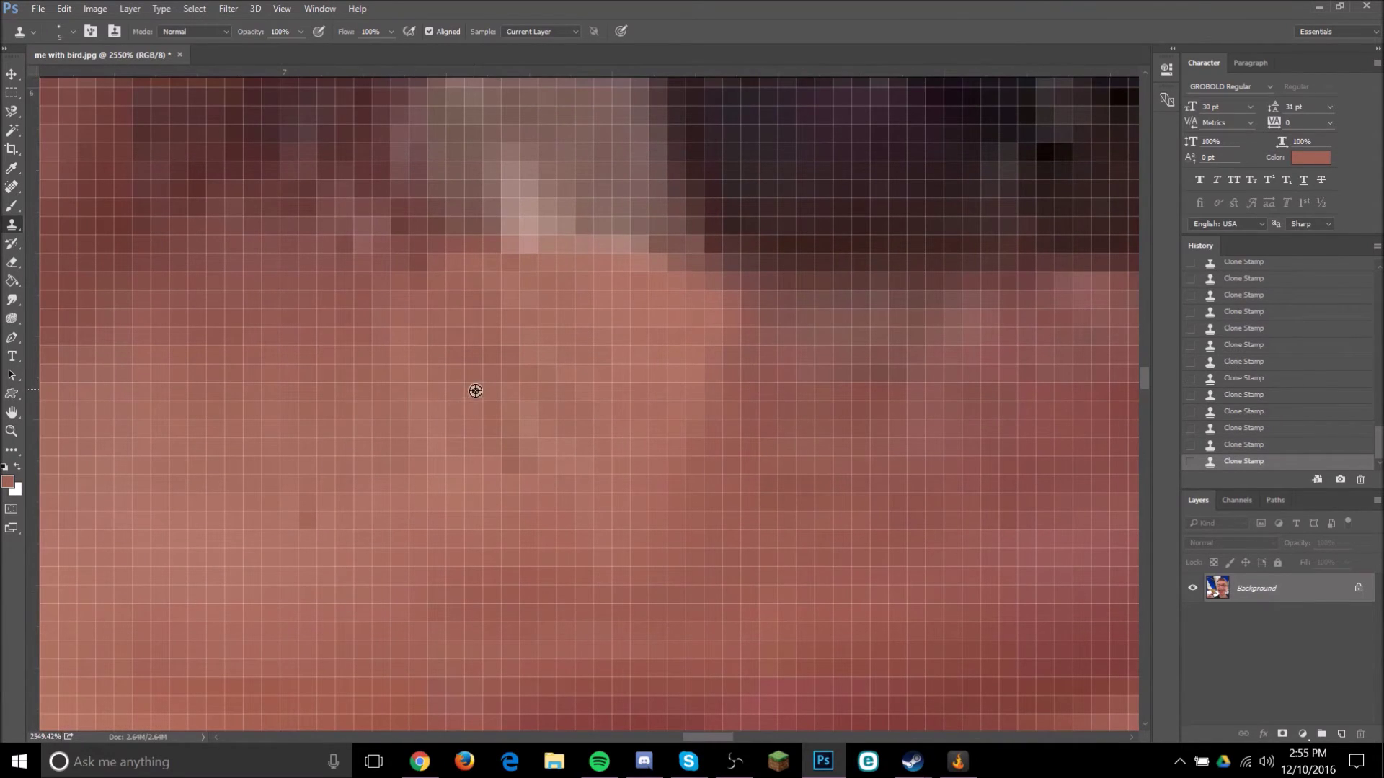
pyautogui.click(11, 205)
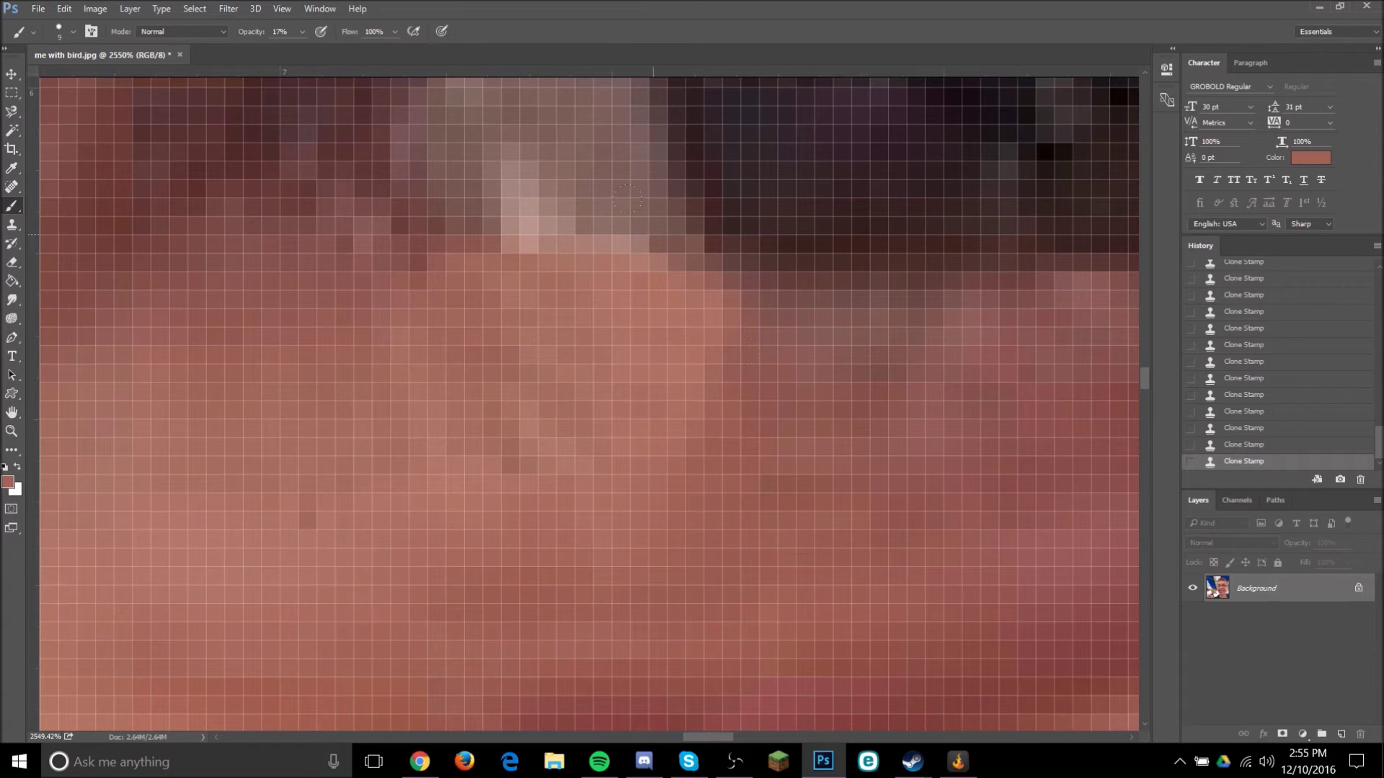
pyautogui.keyDown('alt'); pyautogui.click(774, 379); pyautogui.keyUp('alt')
pyautogui.click(422, 370)
pyautogui.scroll(-10, 735, 252)
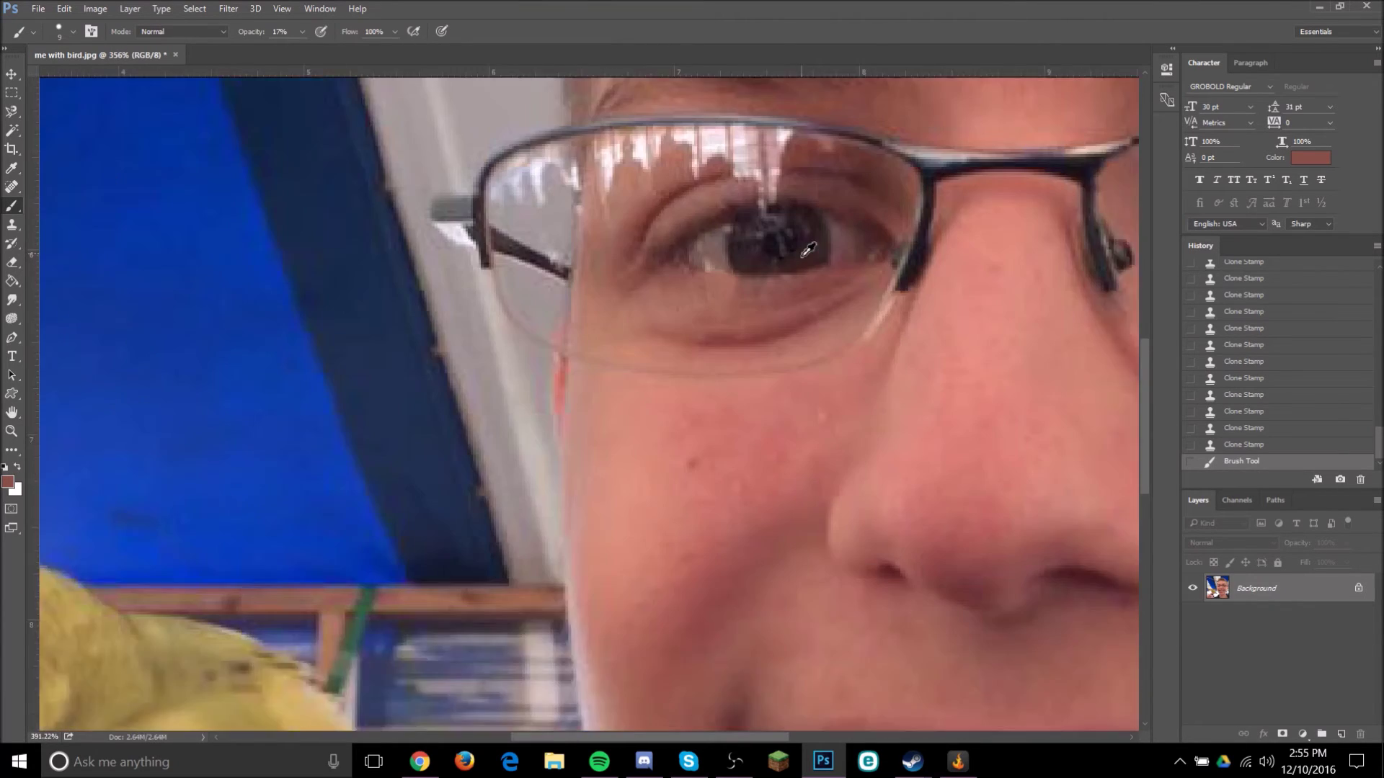
pyautogui.scroll(10, 742, 290)
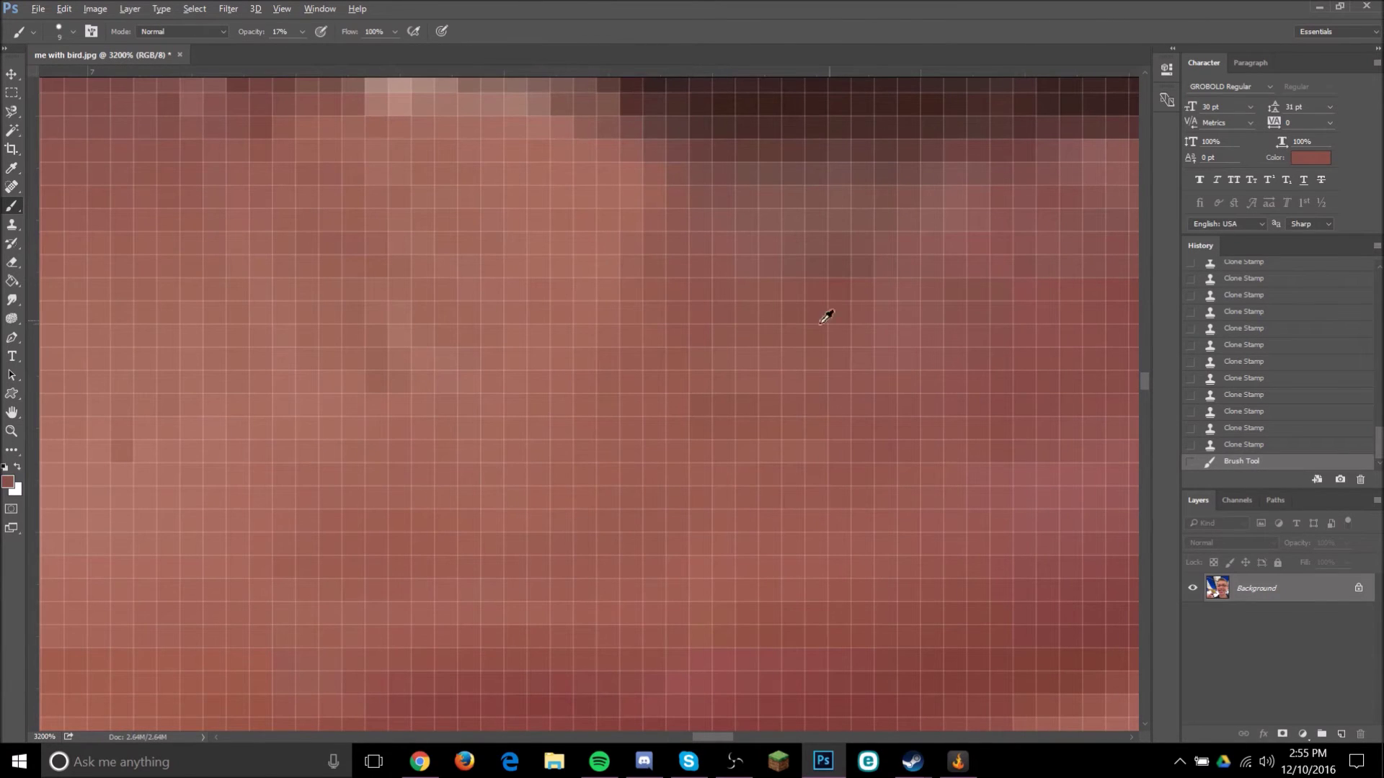
pyautogui.keyDown('alt'); pyautogui.click(828, 325); pyautogui.keyUp('alt')
pyautogui.keyDown('alt'); pyautogui.click(827, 300); pyautogui.keyUp('alt')
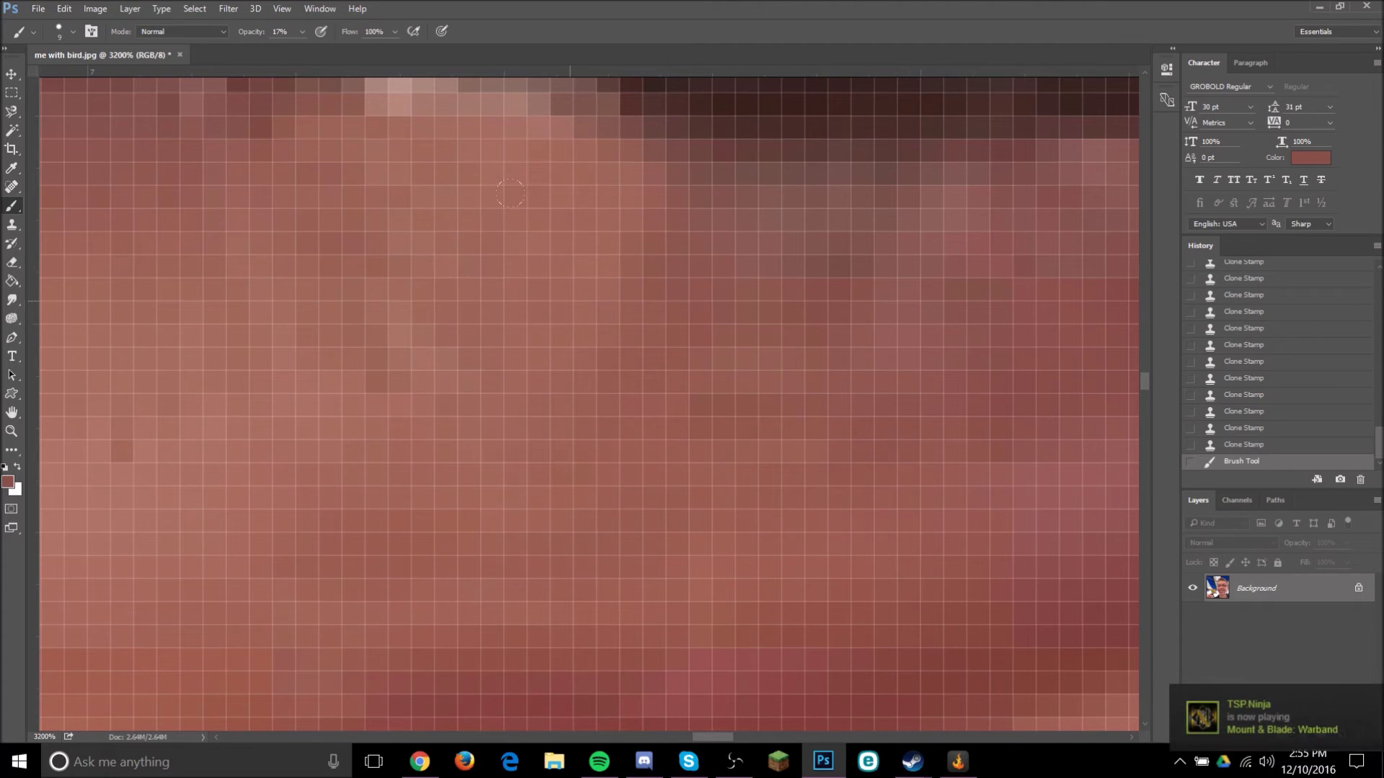
pyautogui.click(496, 168)
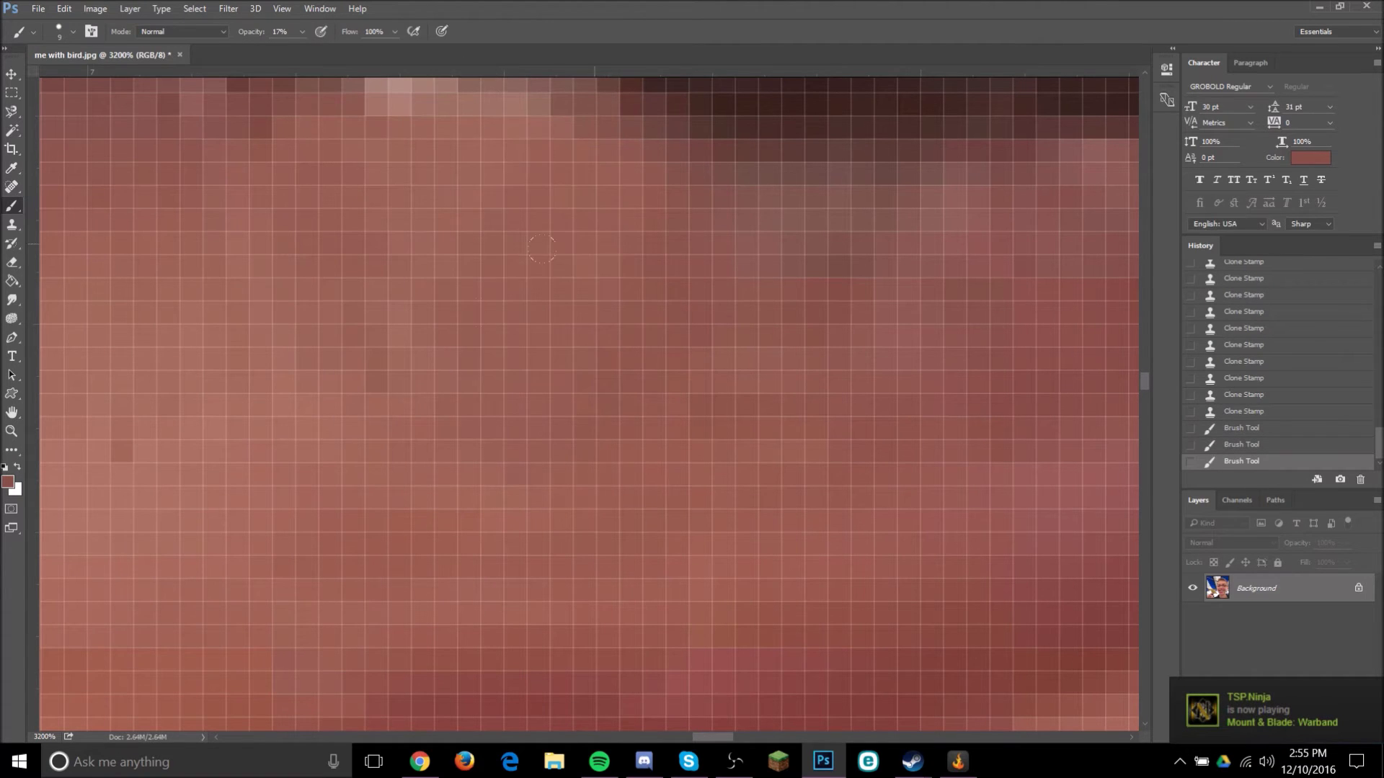
pyautogui.moveTo(263, 195); pyautogui.dragTo(620, 362)
# Examine the repainted skin beneath the eye up close and against the whole portrait.
pyautogui.scroll(-10, 687, 252)
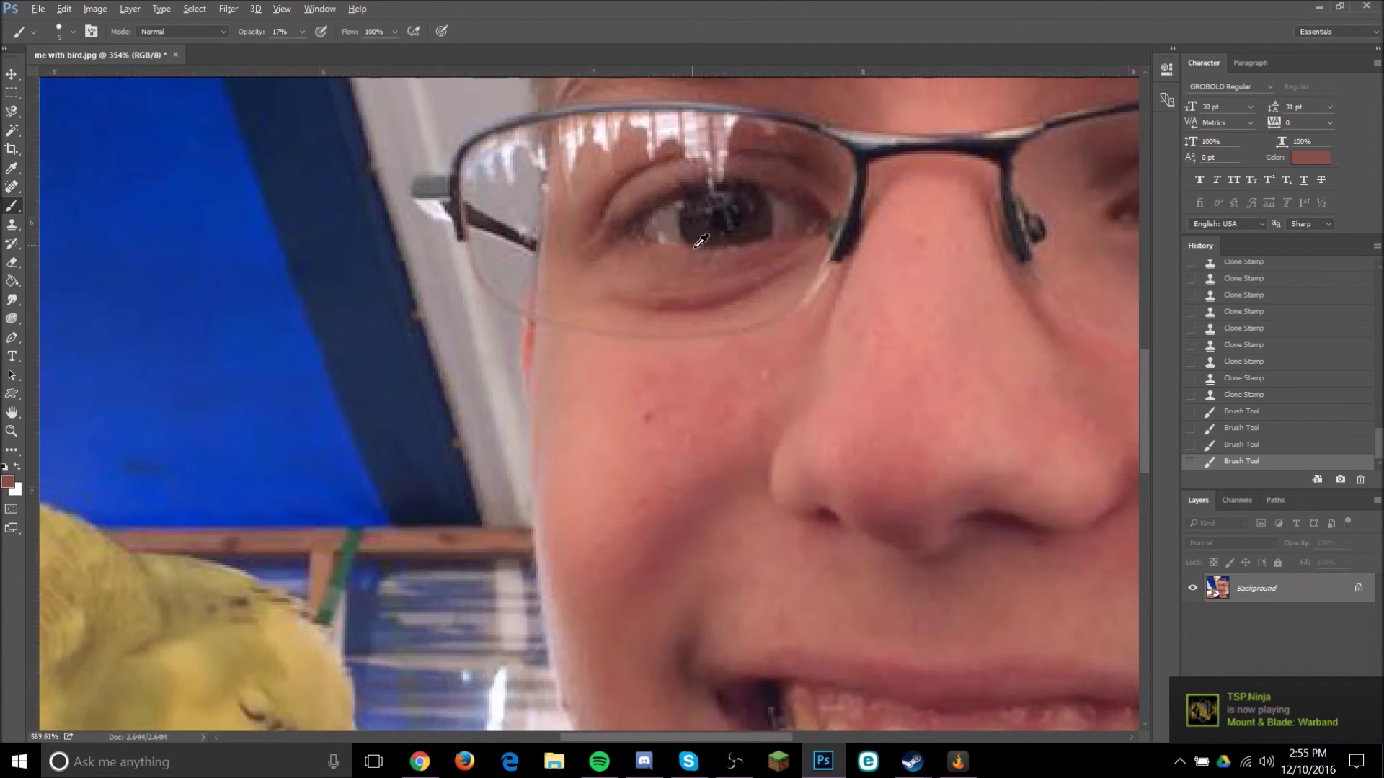
pyautogui.scroll(6, 627, 252)
pyautogui.scroll(3, 626, 249)
pyautogui.scroll(-5, 711, 373)
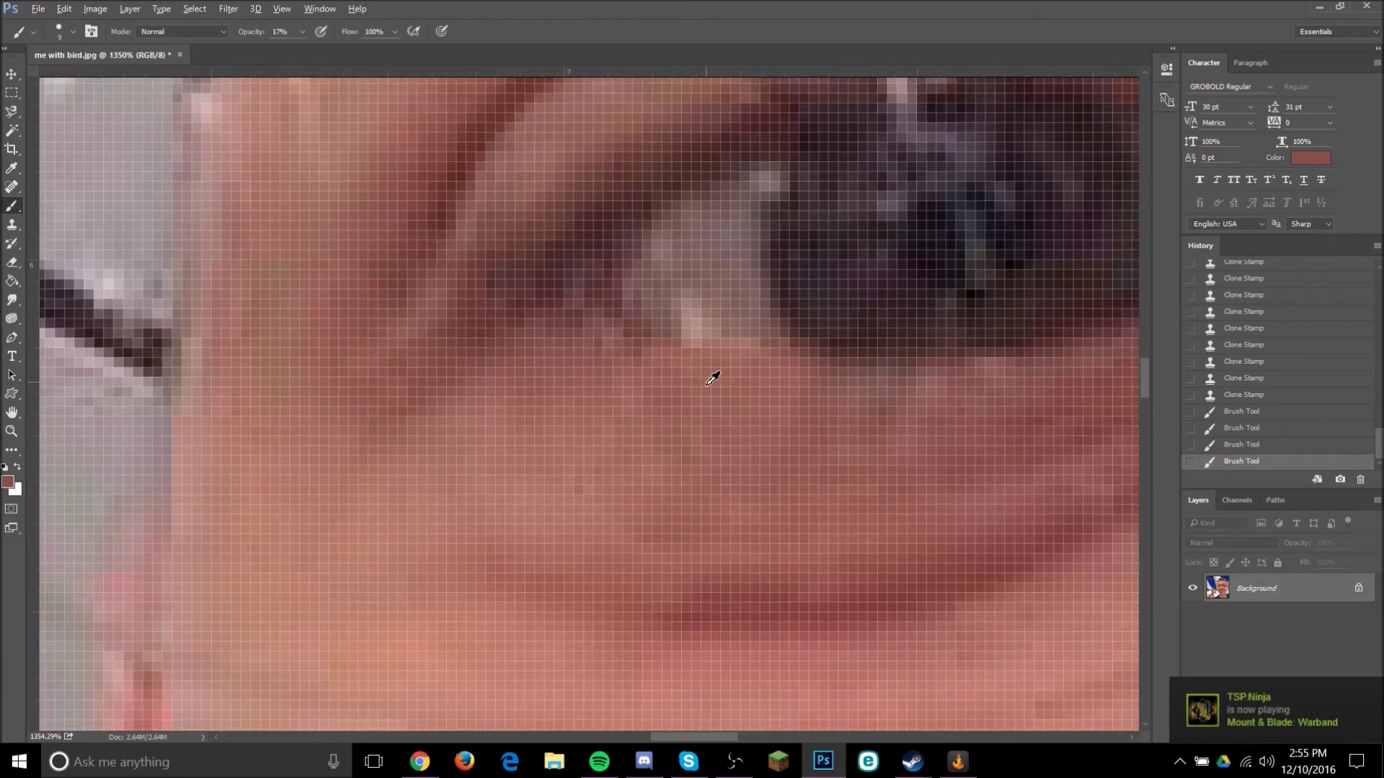
pyautogui.scroll(4, 893, 426)
pyautogui.scroll(-12, 698, 330)
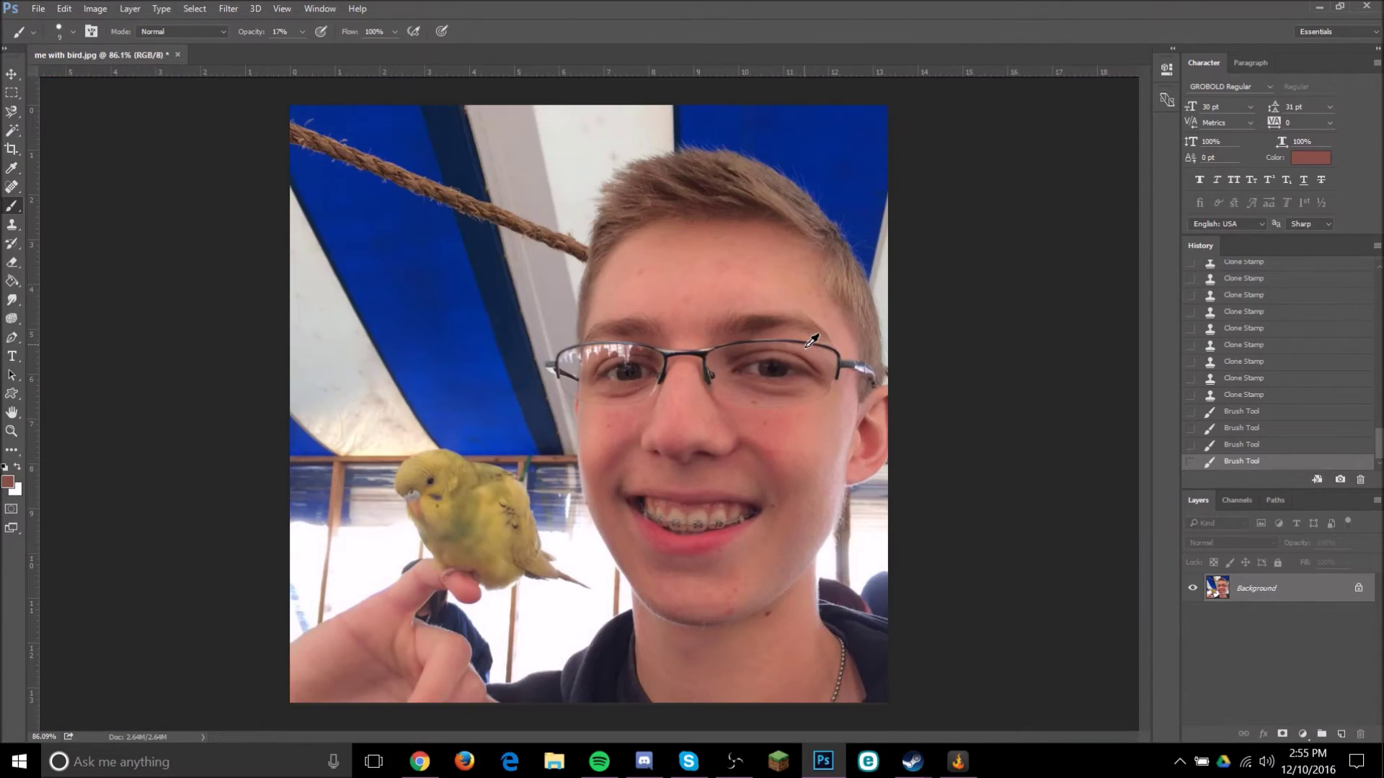
pyautogui.scroll(11, 812, 340)
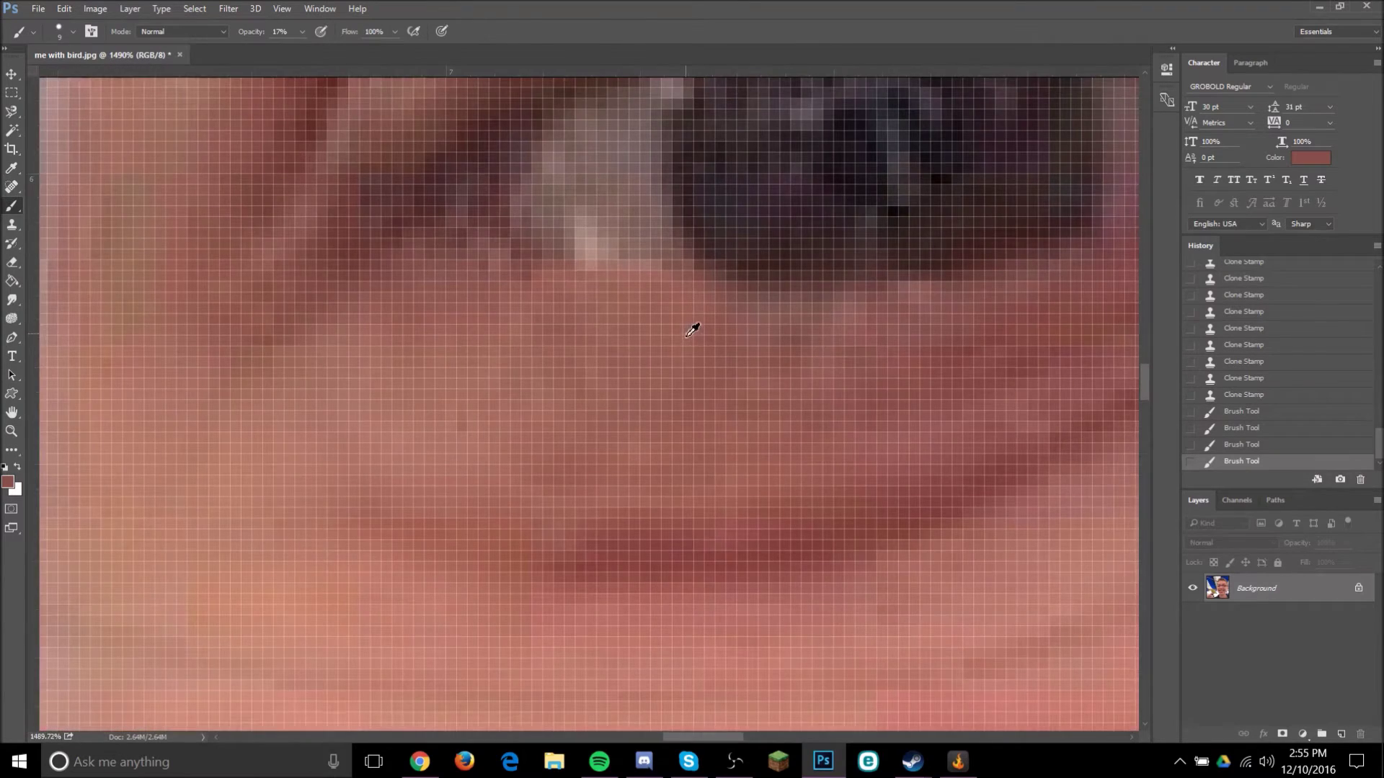
pyautogui.scroll(2, 692, 330)
pyautogui.scroll(-1, 197, 361)
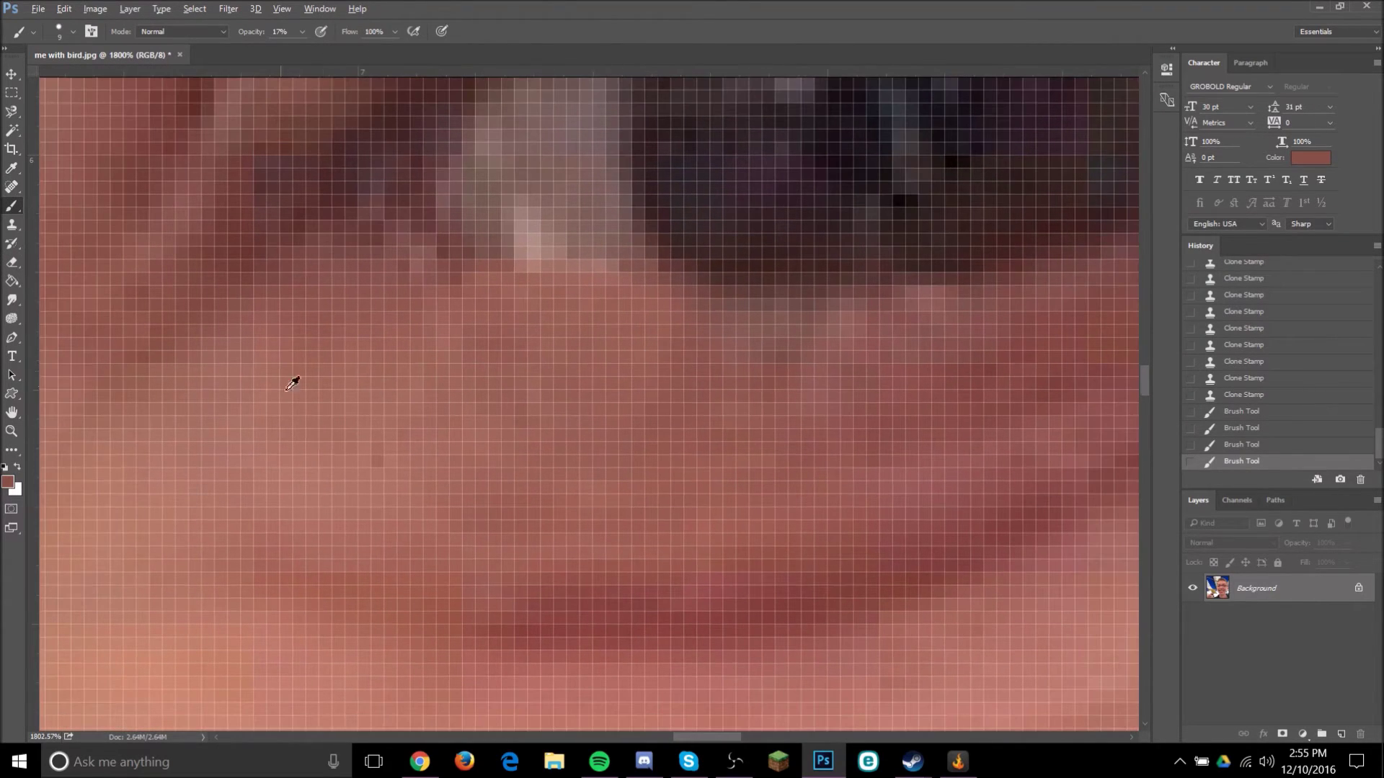
# Soften the repainted skin beneath the eye with the Blur tool at 23% strength.
pyautogui.click(11, 319)
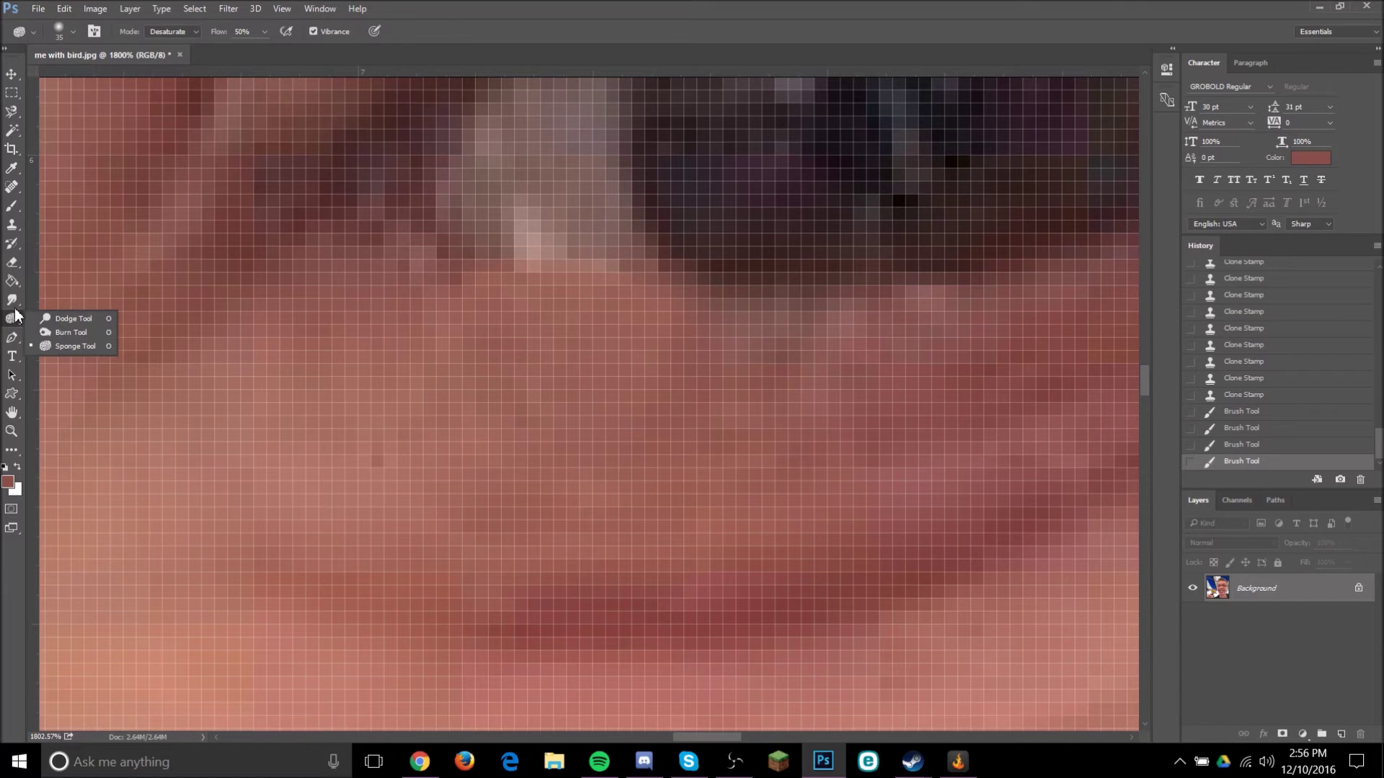
pyautogui.click(12, 300)
pyautogui.click(62, 305)
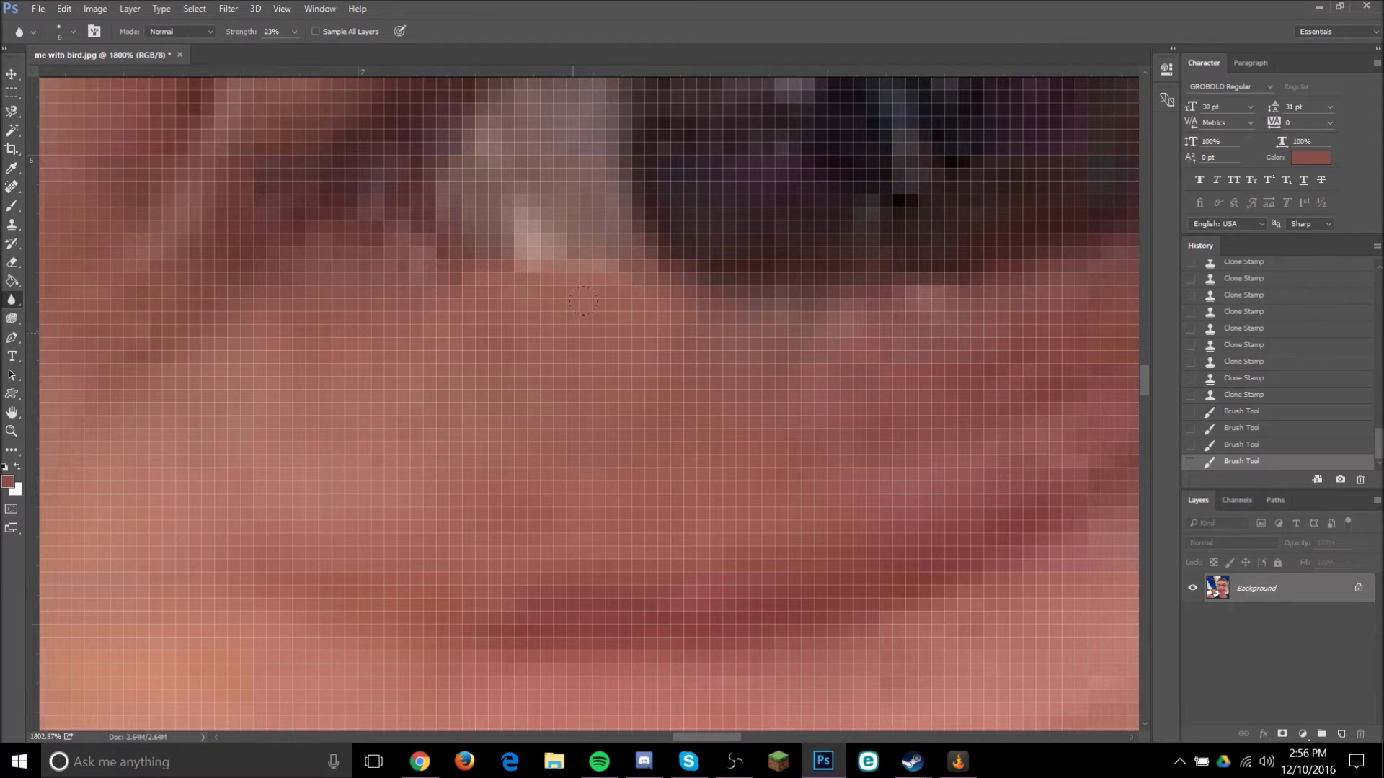
pyautogui.click(670, 347)
pyautogui.scroll(2, 521, 281)
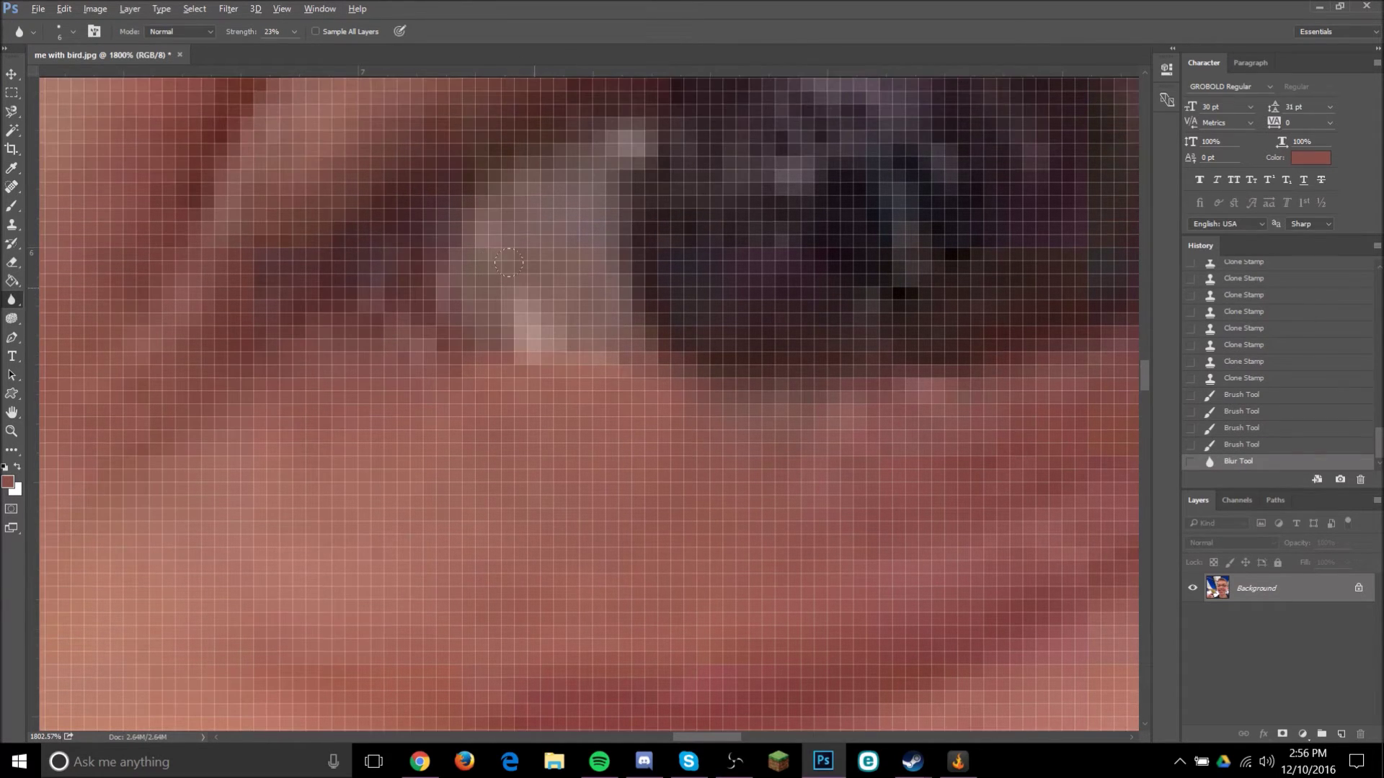
# Try removing the bright spot at the lower edge of the eye white with the content-aware Spot Healing Brush, and undo it.
pyautogui.click(9, 190)
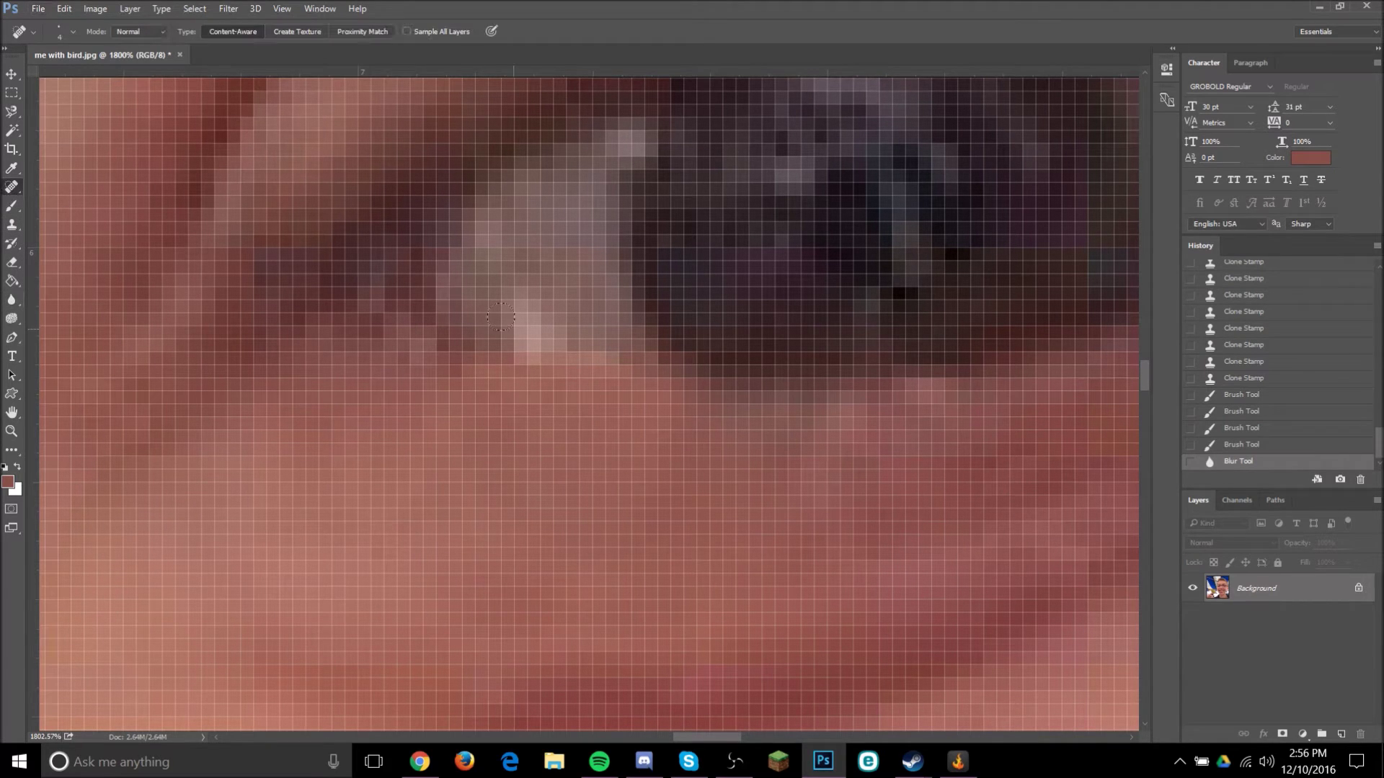
pyautogui.moveTo(469, 332); pyautogui.dragTo(634, 365)
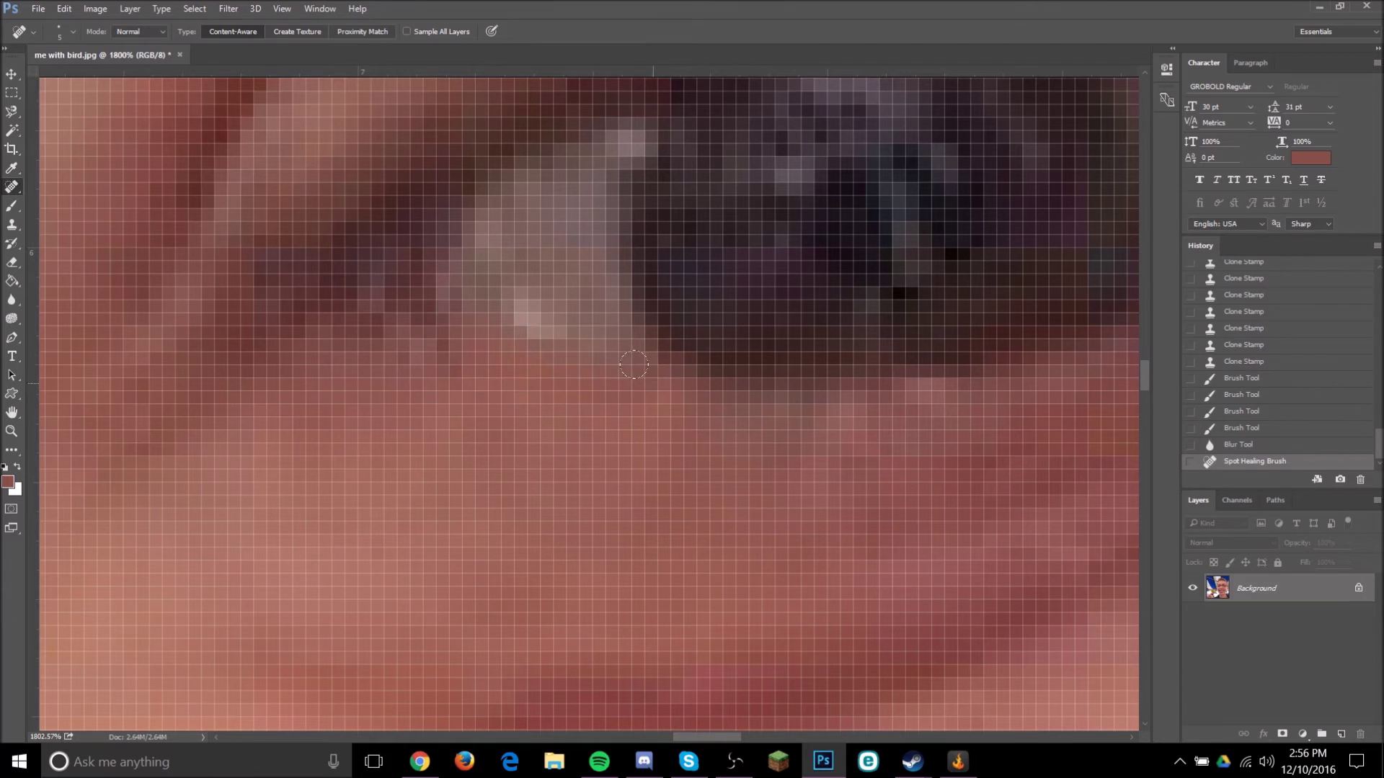
pyautogui.hotkey('ctrl', 'z')
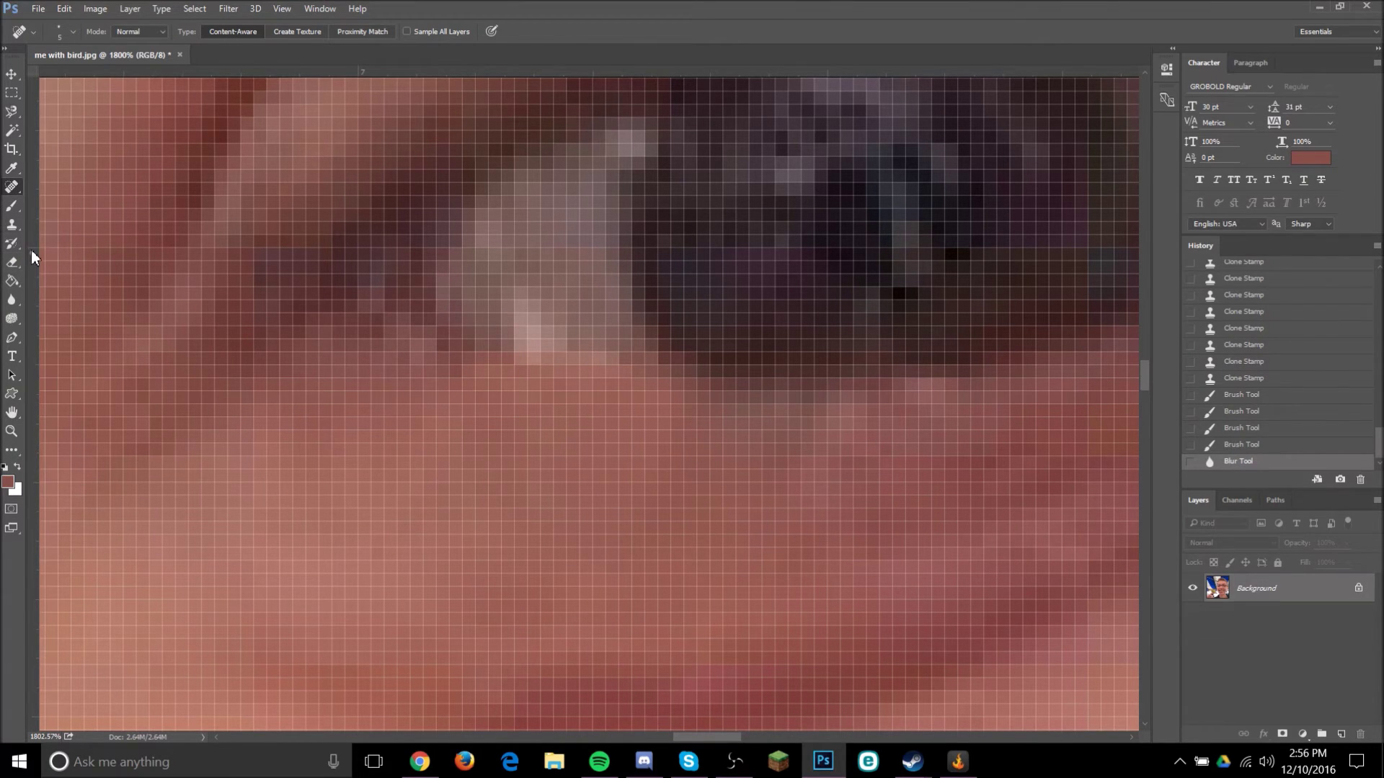
# Try cloning eye white over the bright spot and along the lower lid, and roll those strokes back in the history.
pyautogui.press('s')
pyautogui.scroll(2, 520, 306)
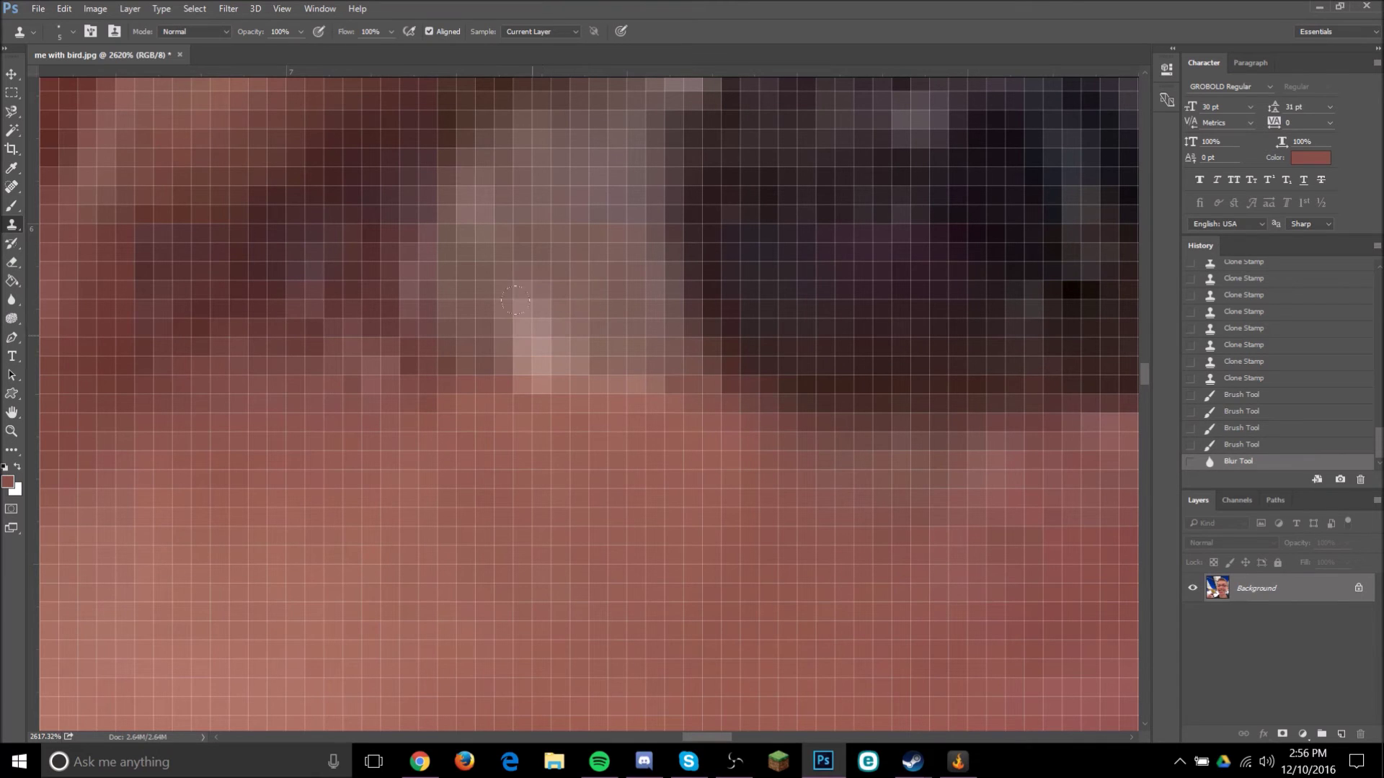
pyautogui.keyDown('alt'); pyautogui.click(569, 320); pyautogui.keyUp('alt')
pyautogui.moveTo(497, 376)
pyautogui.mouseDown()
pyautogui.moveTo(609, 400)
pyautogui.moveTo(674, 393)
pyautogui.moveTo(682, 373)
pyautogui.mouseUp()
pyautogui.keyDown('alt'); pyautogui.click(516, 266); pyautogui.keyUp('alt')
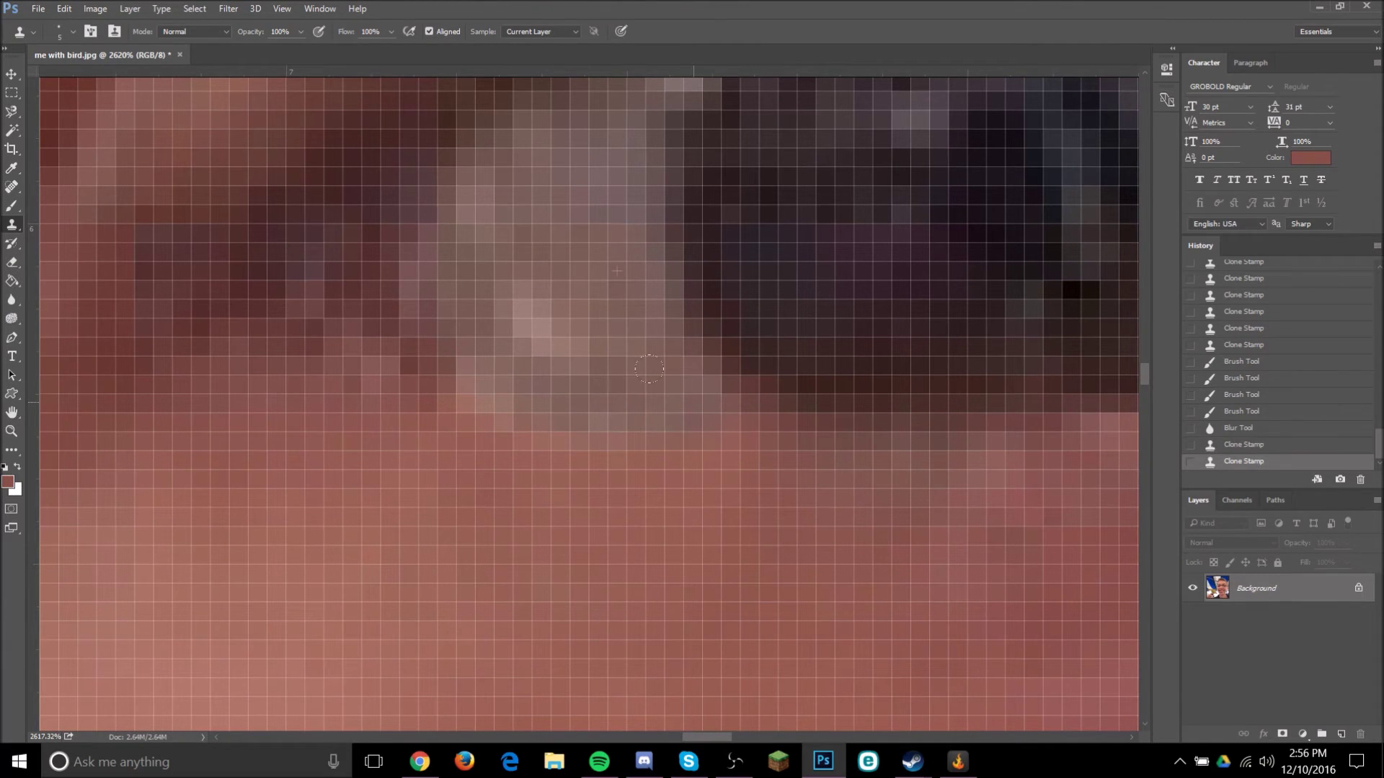
pyautogui.scroll(-5, 681, 374)
pyautogui.scroll(4, 500, 320)
pyautogui.hotkey('ctrl', 'alt', 'z')
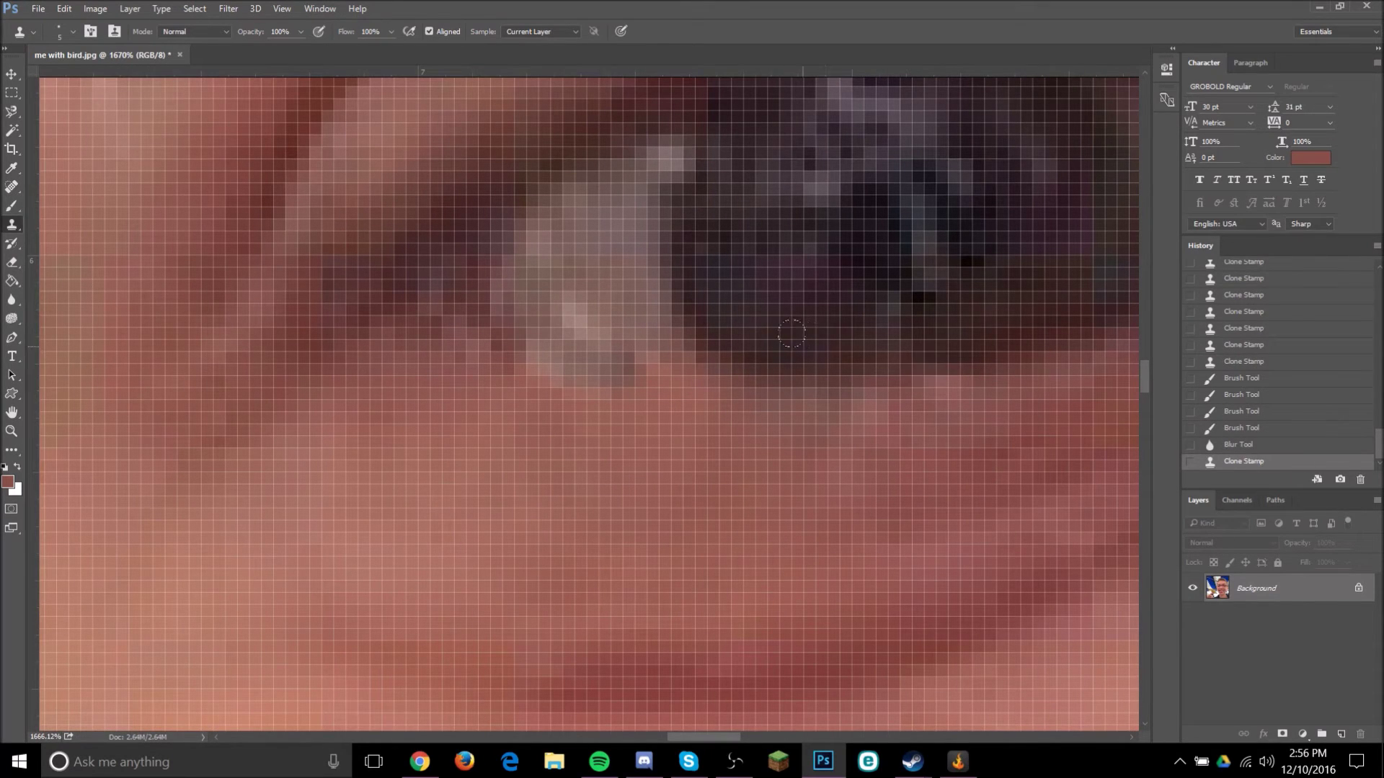
pyautogui.click(1274, 447)
# Clone eye white over the bright spot at the lower lid edge beside the iris.
pyautogui.scroll(1, 587, 324)
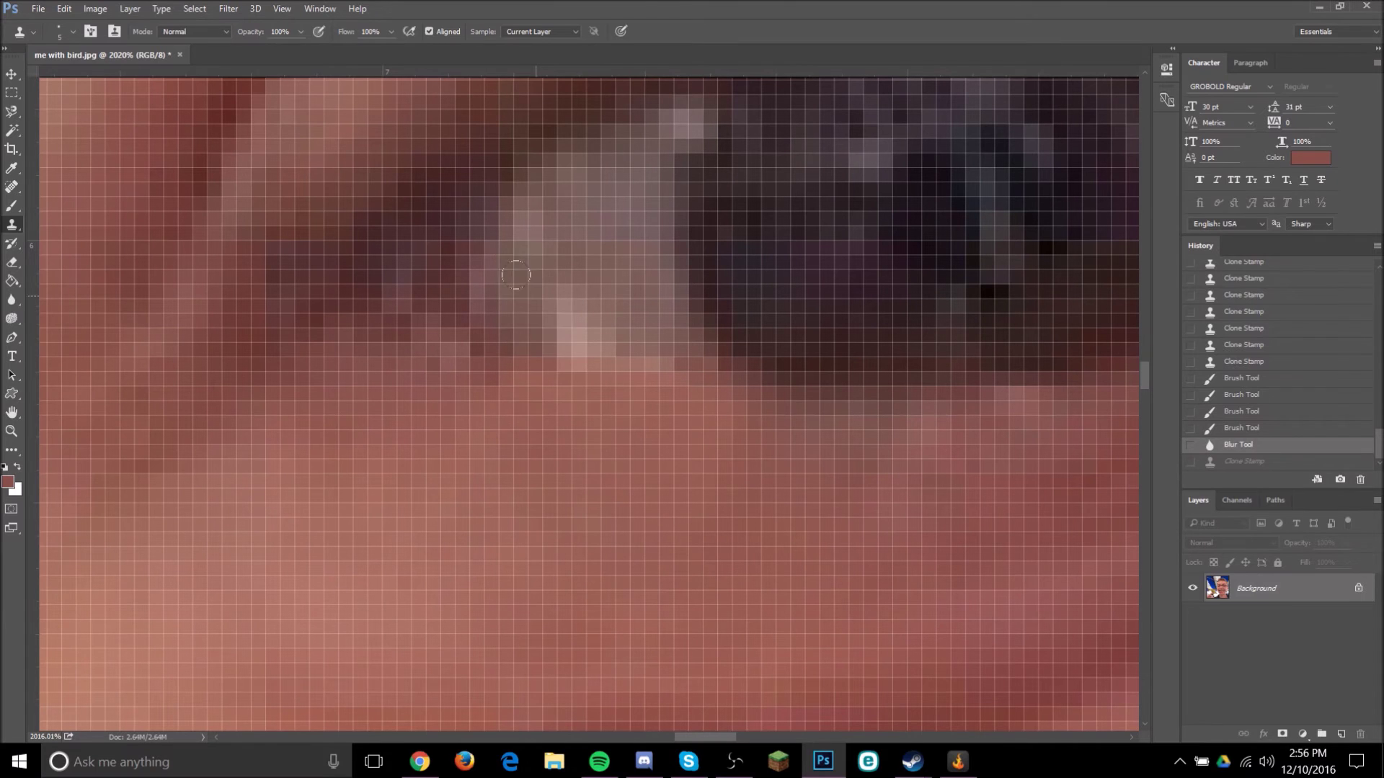
pyautogui.moveTo(564, 346); pyautogui.dragTo(714, 382)
pyautogui.scroll(-14, 488, 297)
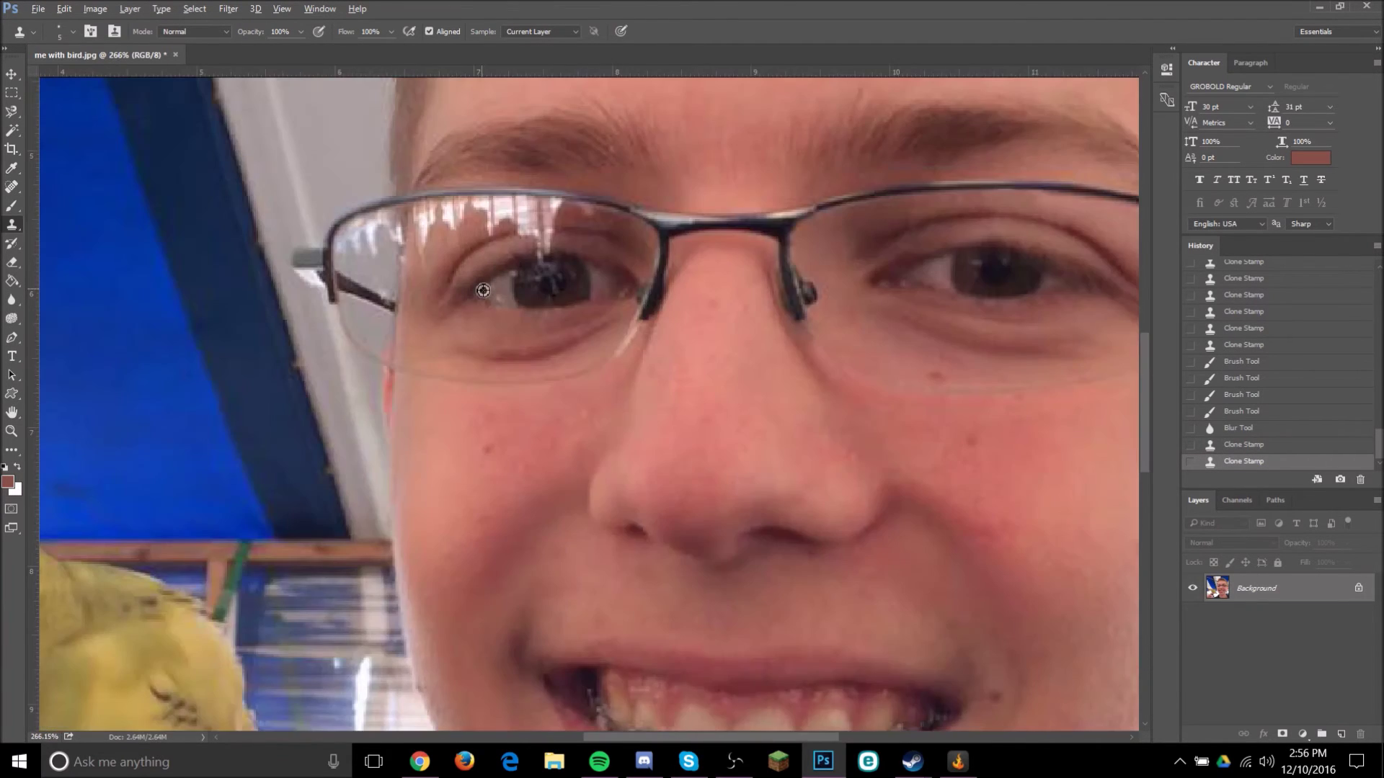
# Clone the dark crease under the eye slightly further toward the outer side of the face.
pyautogui.scroll(-3, 269, 365)
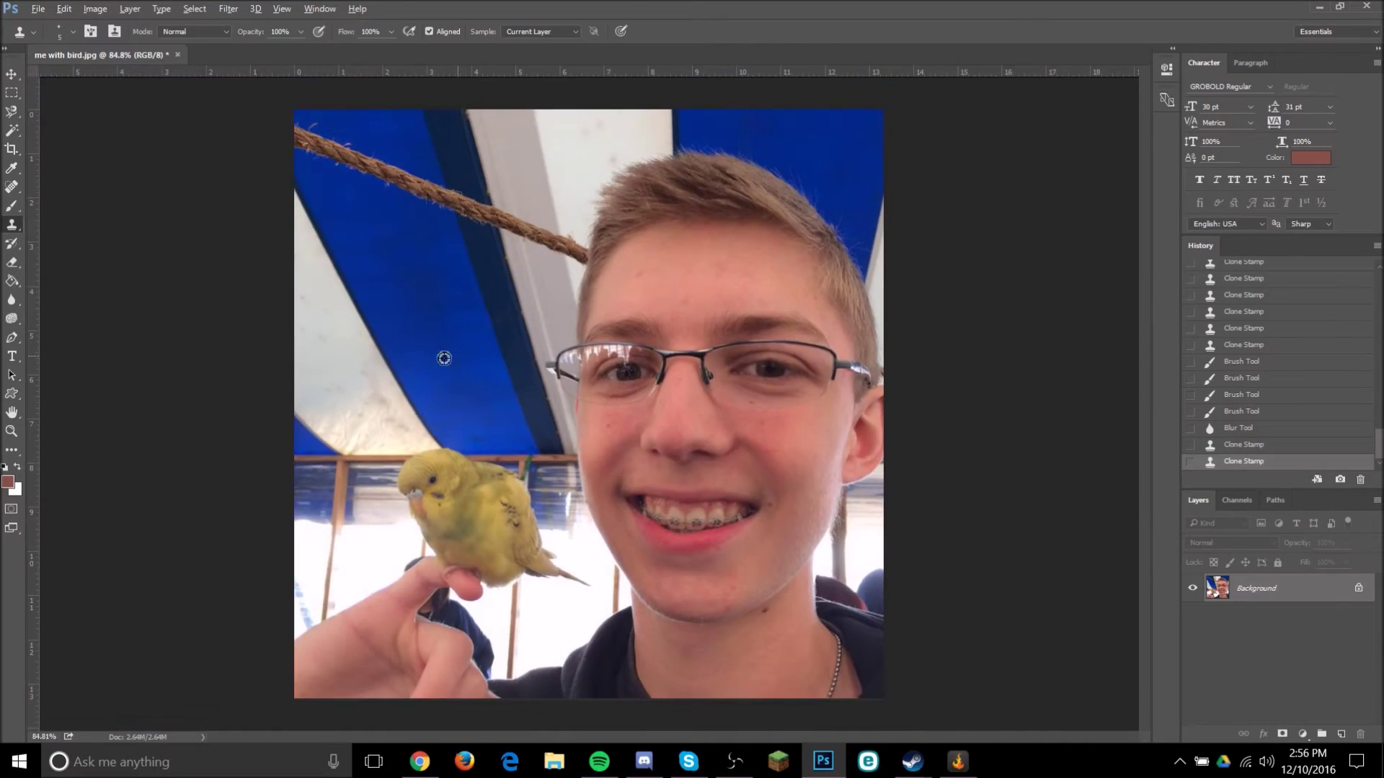
pyautogui.scroll(13, 547, 369)
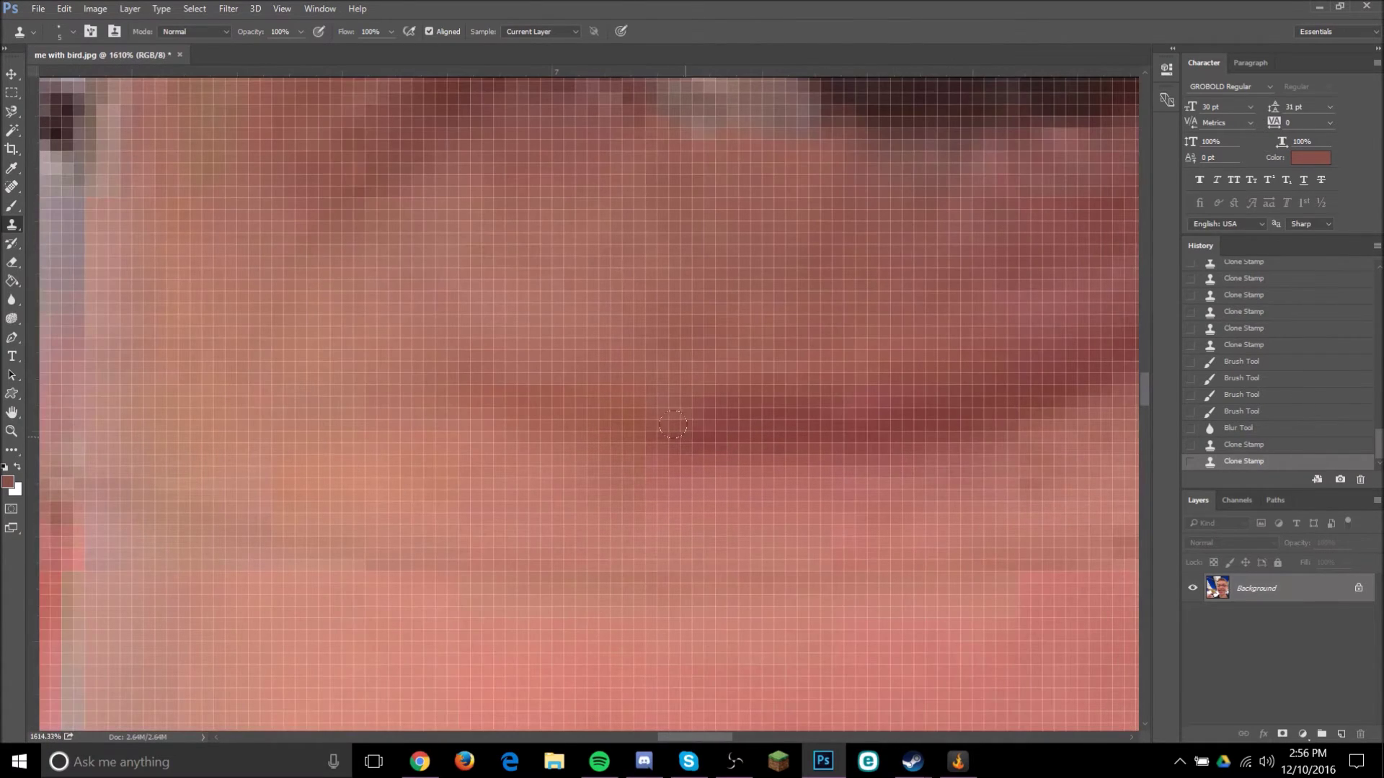
pyautogui.moveTo(672, 425); pyautogui.dragTo(631, 432)
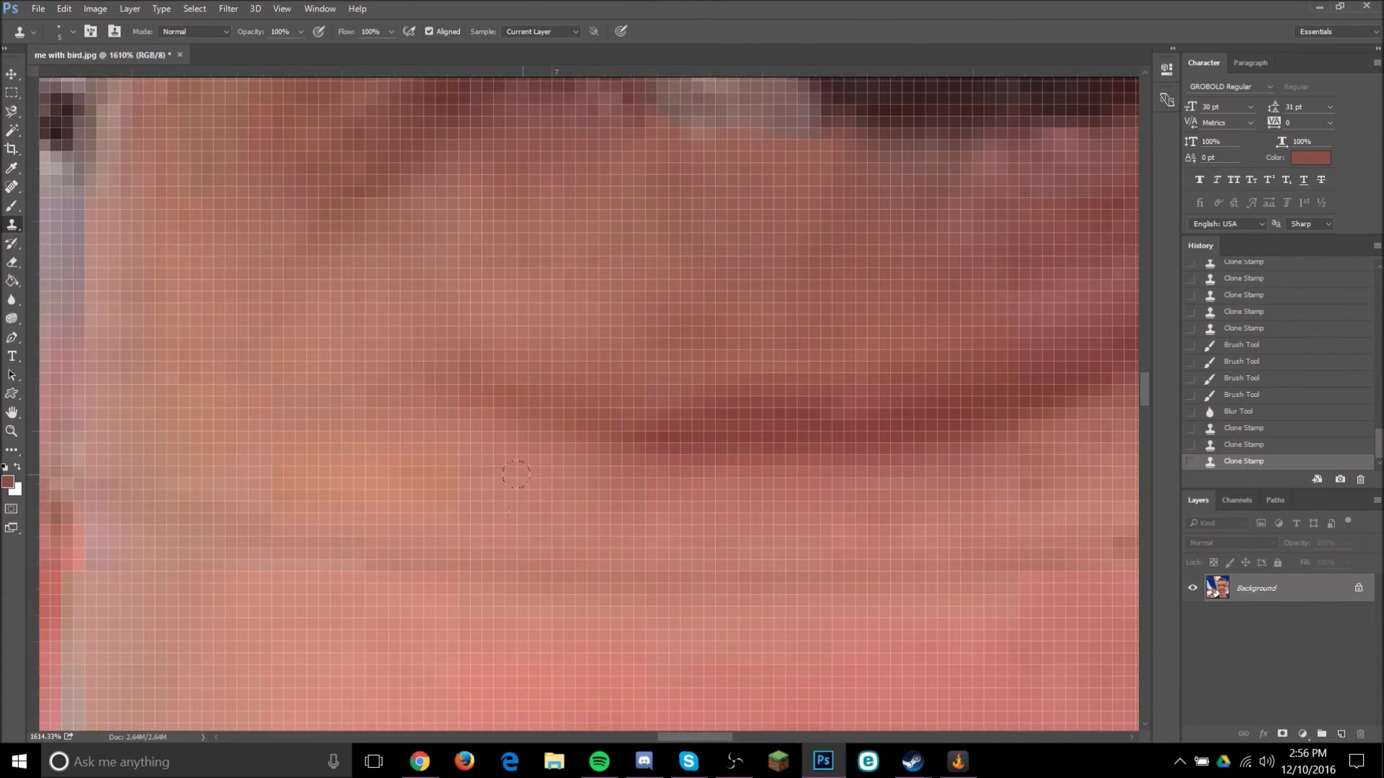
# Try darkening the outer end of the under-eye crease with the 17% opacity brush, and roll those strokes back in the history.
pyautogui.click(11, 205)
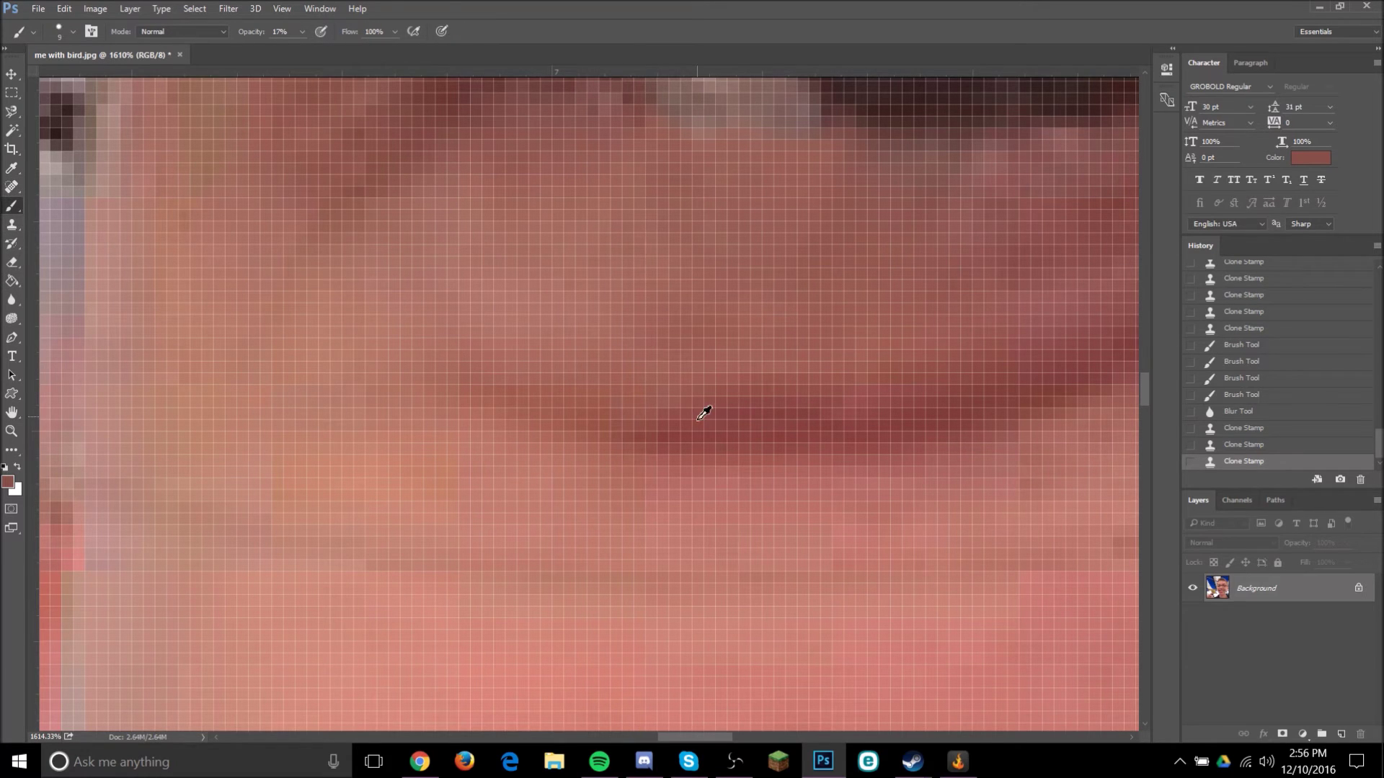
pyautogui.moveTo(504, 352); pyautogui.dragTo(580, 411)
pyautogui.moveTo(514, 364); pyautogui.dragTo(577, 383)
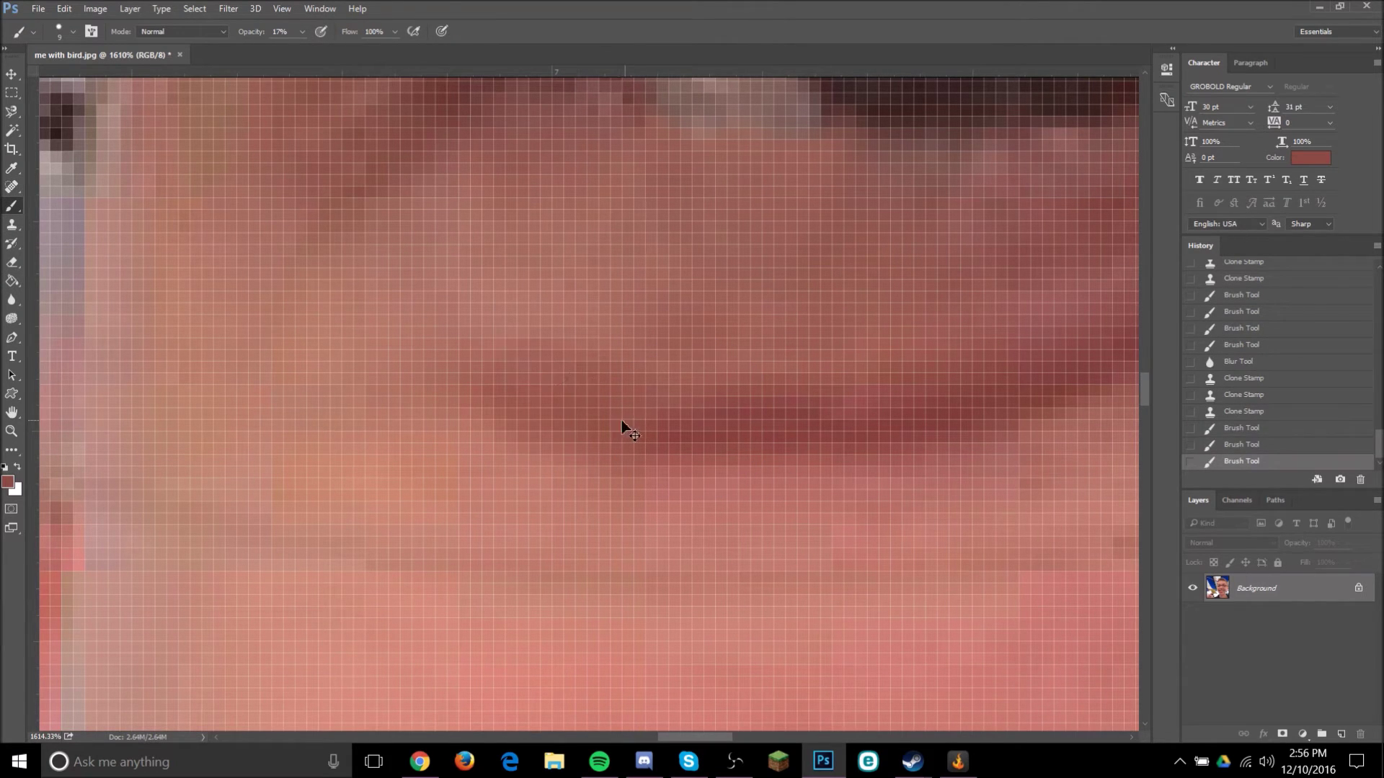
pyautogui.click(1261, 447)
pyautogui.click(1259, 431)
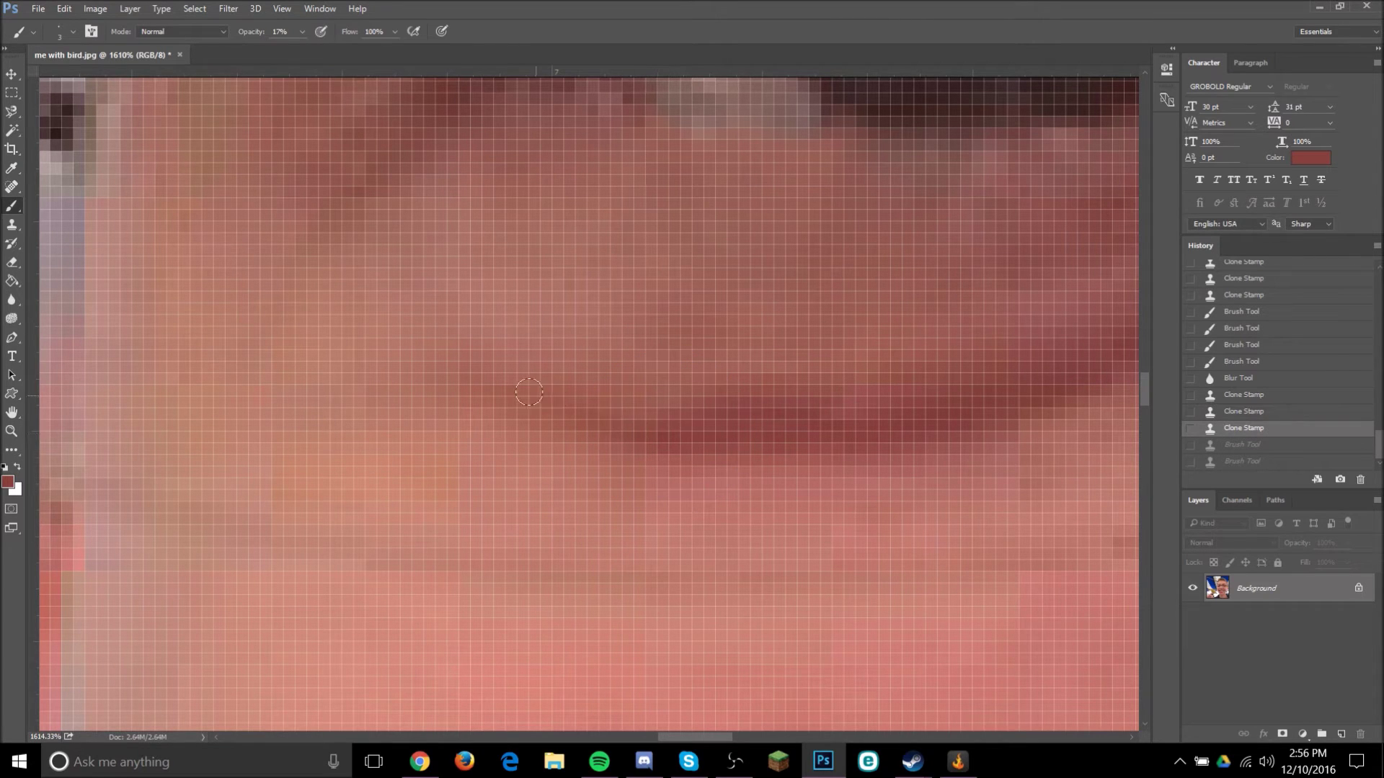
# Paint a thin dark red line at 17% opacity along the outer end of the under-eye crease with a smaller brush.
pyautogui.moveTo(592, 423); pyautogui.dragTo(646, 434)
pyautogui.moveTo(598, 422)
pyautogui.mouseDown()
pyautogui.moveTo(652, 427)
pyautogui.moveTo(629, 430)
pyautogui.mouseUp()
pyautogui.moveTo(605, 423)
pyautogui.mouseDown()
pyautogui.moveTo(560, 411)
pyautogui.moveTo(612, 426)
pyautogui.mouseUp()
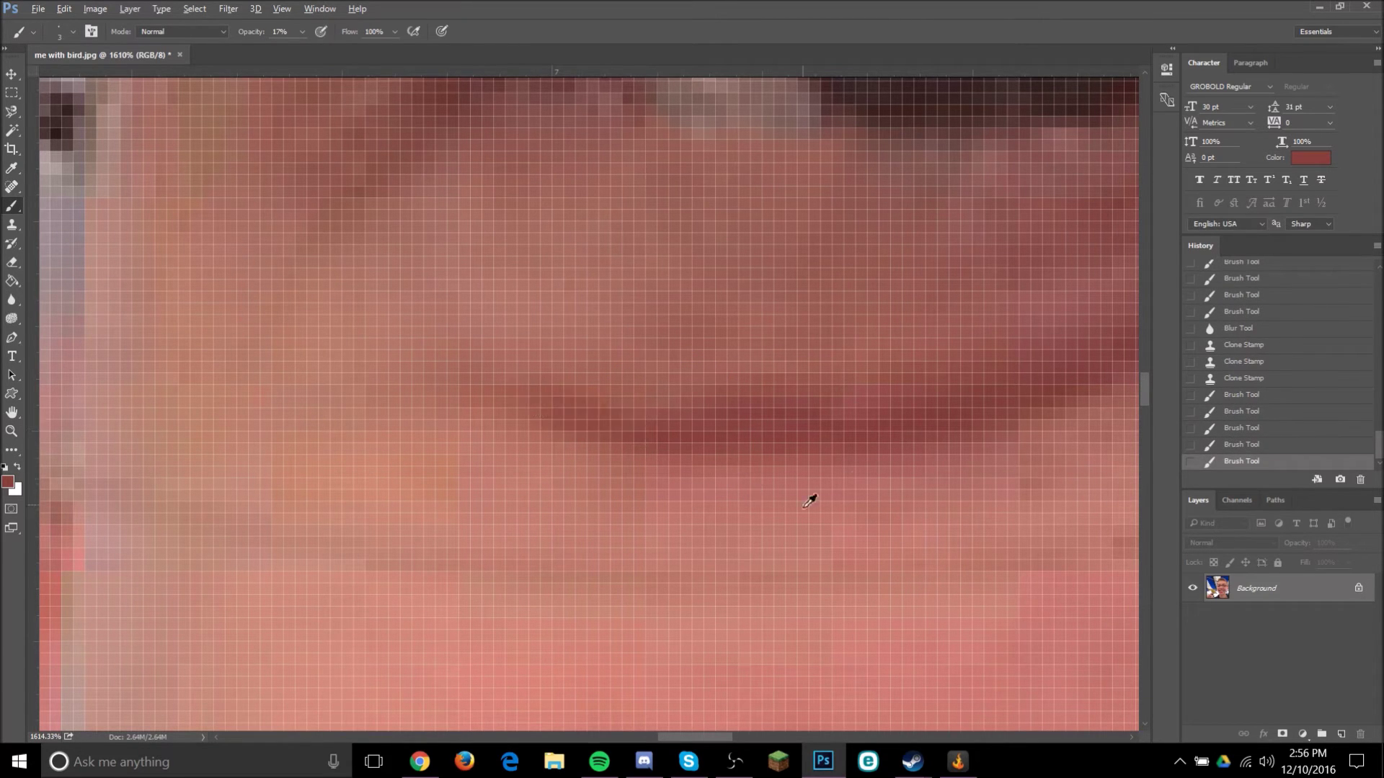
# Try strengthening the outer end of the under-eye crease with more dark red brush strokes at 17% opacity.
pyautogui.scroll(-7, 866, 389)
pyautogui.scroll(-4, 871, 360)
pyautogui.scroll(6, 735, 413)
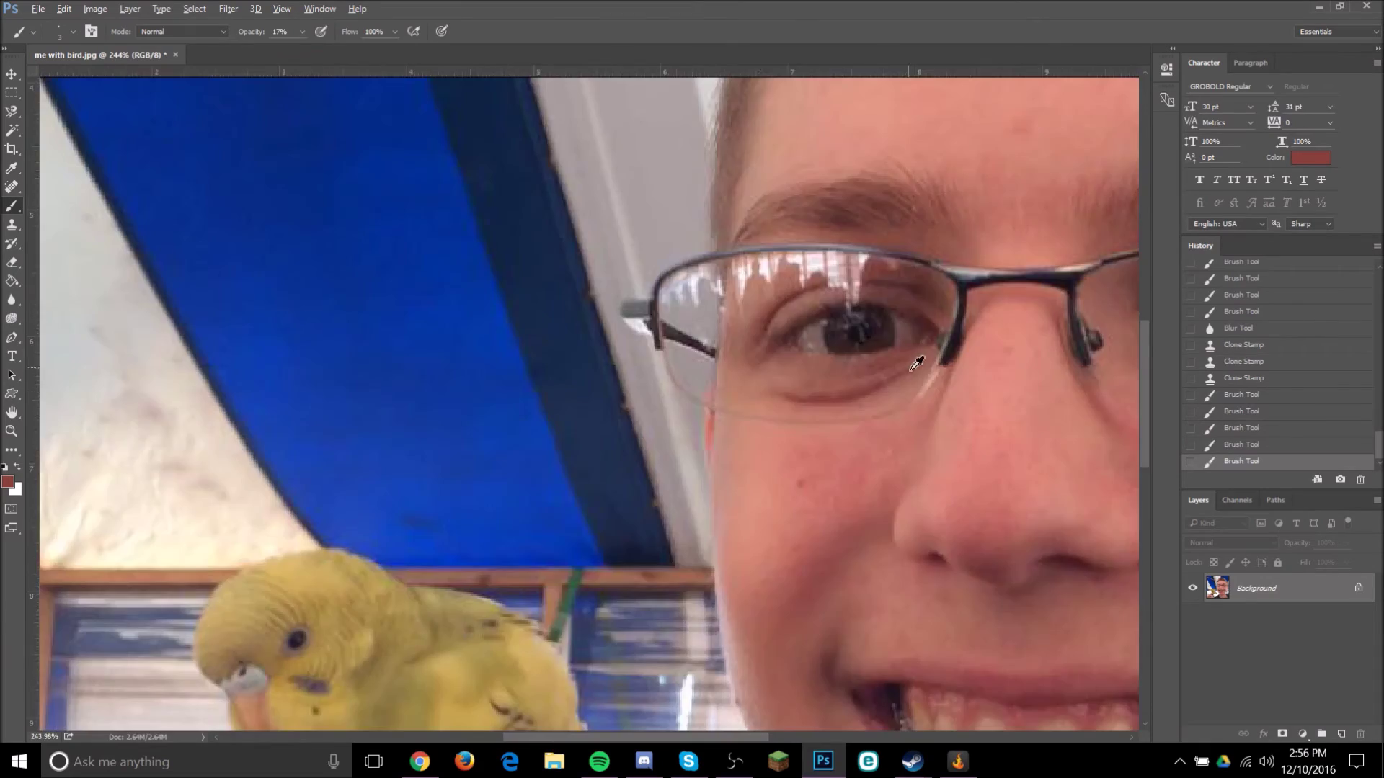
pyautogui.scroll(6, 729, 418)
pyautogui.moveTo(698, 389)
pyautogui.mouseDown()
pyautogui.moveTo(598, 385)
pyautogui.moveTo(706, 418)
pyautogui.mouseUp()
pyautogui.moveTo(692, 411); pyautogui.dragTo(793, 412)
pyautogui.scroll(-15, 865, 321)
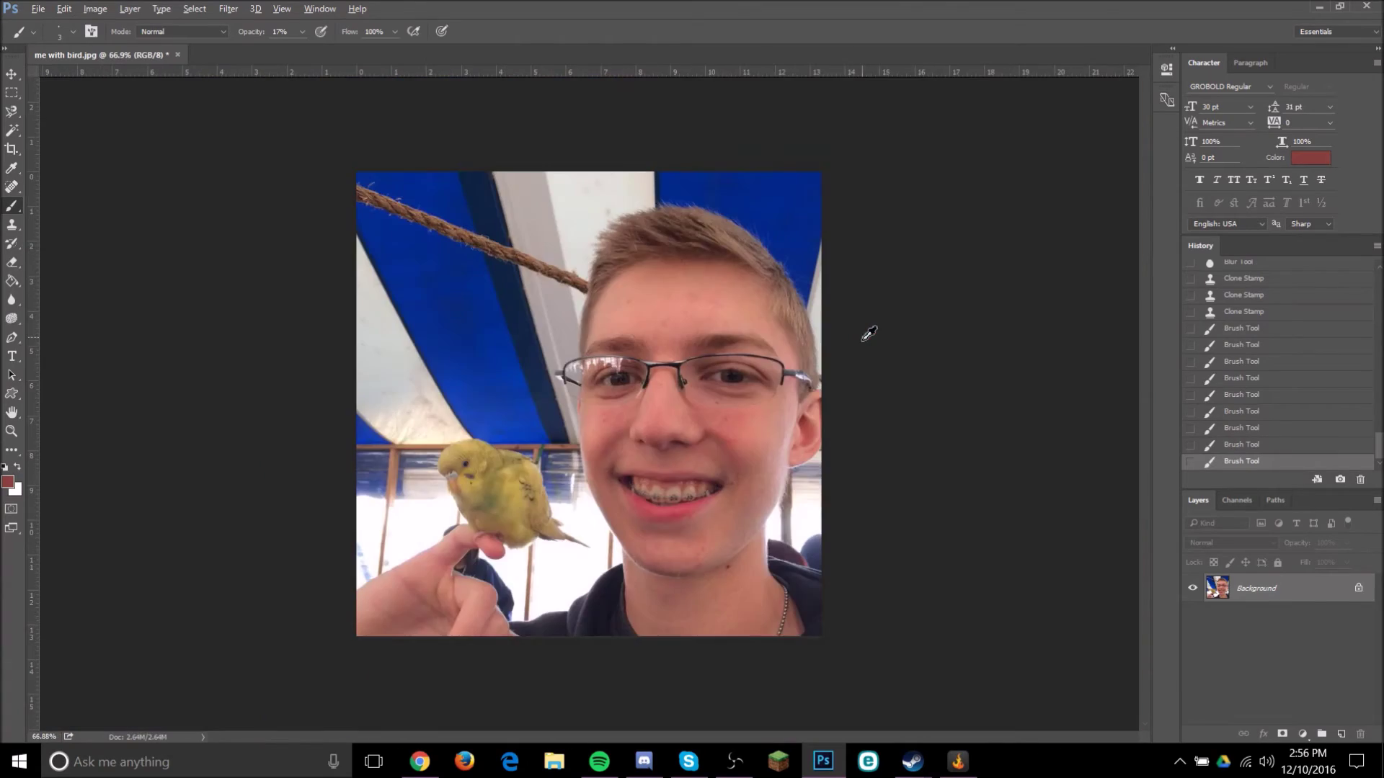
pyautogui.scroll(1, 638, 332)
pyautogui.scroll(8, 637, 345)
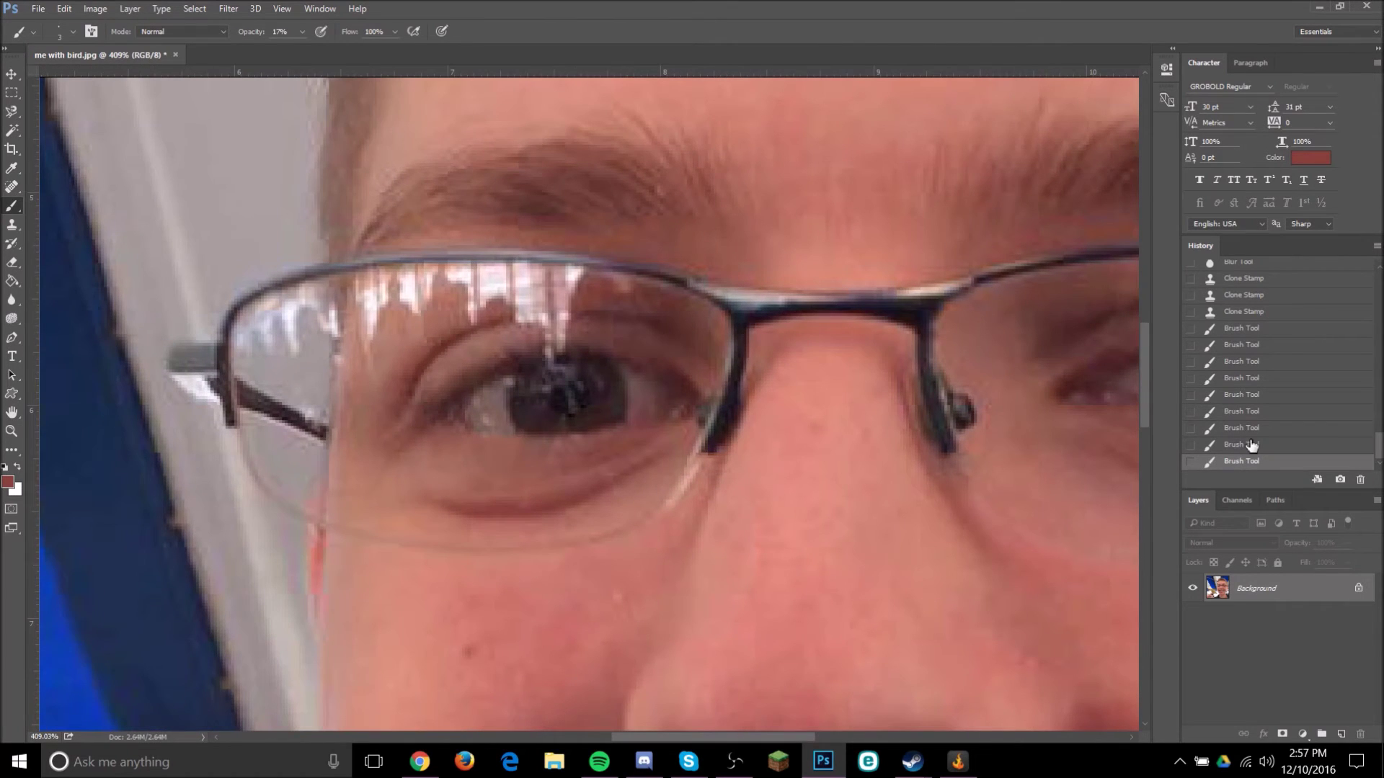
# Roll the history back to the last Clone Stamp state, before the under-eye crease brush strokes.
pyautogui.moveTo(1251, 445); pyautogui.dragTo(1235, 317)
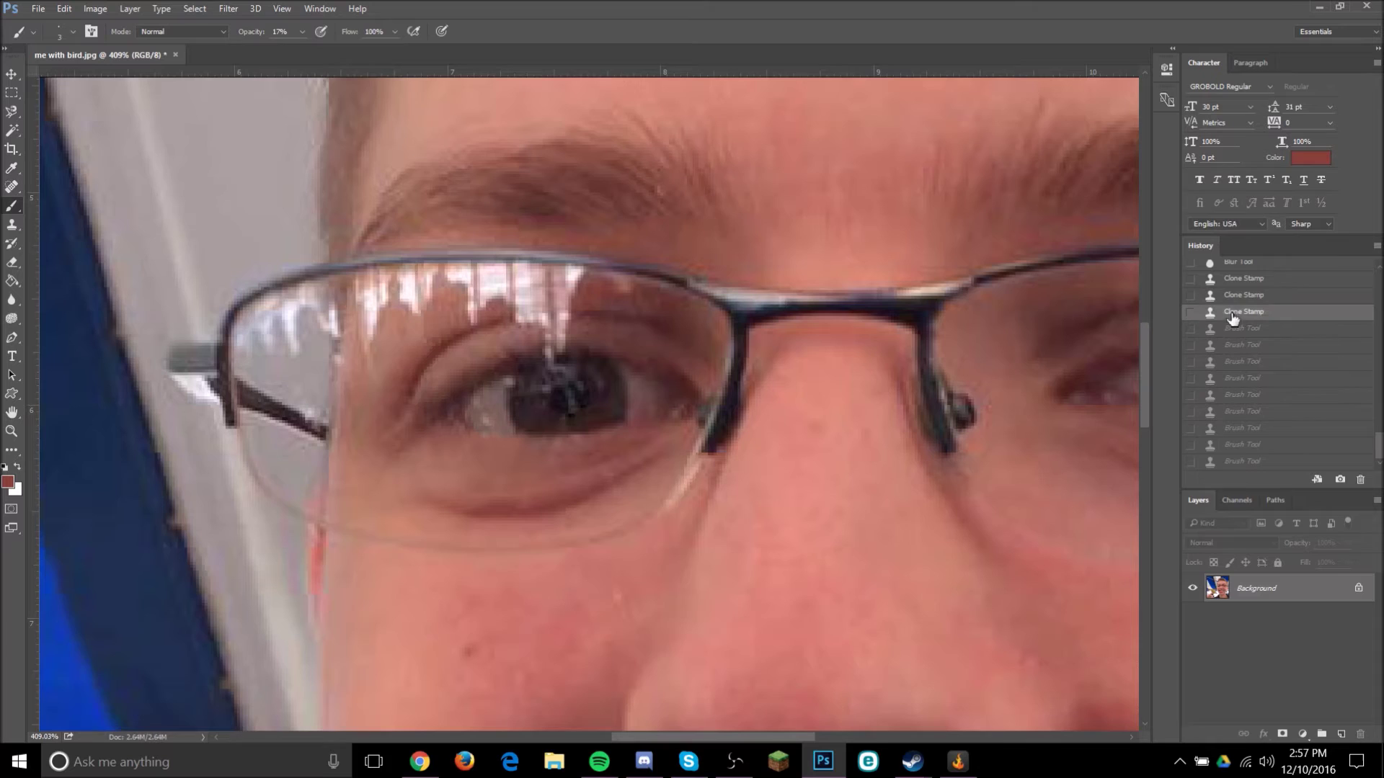
pyautogui.scroll(1, 696, 420)
pyautogui.click(1249, 279)
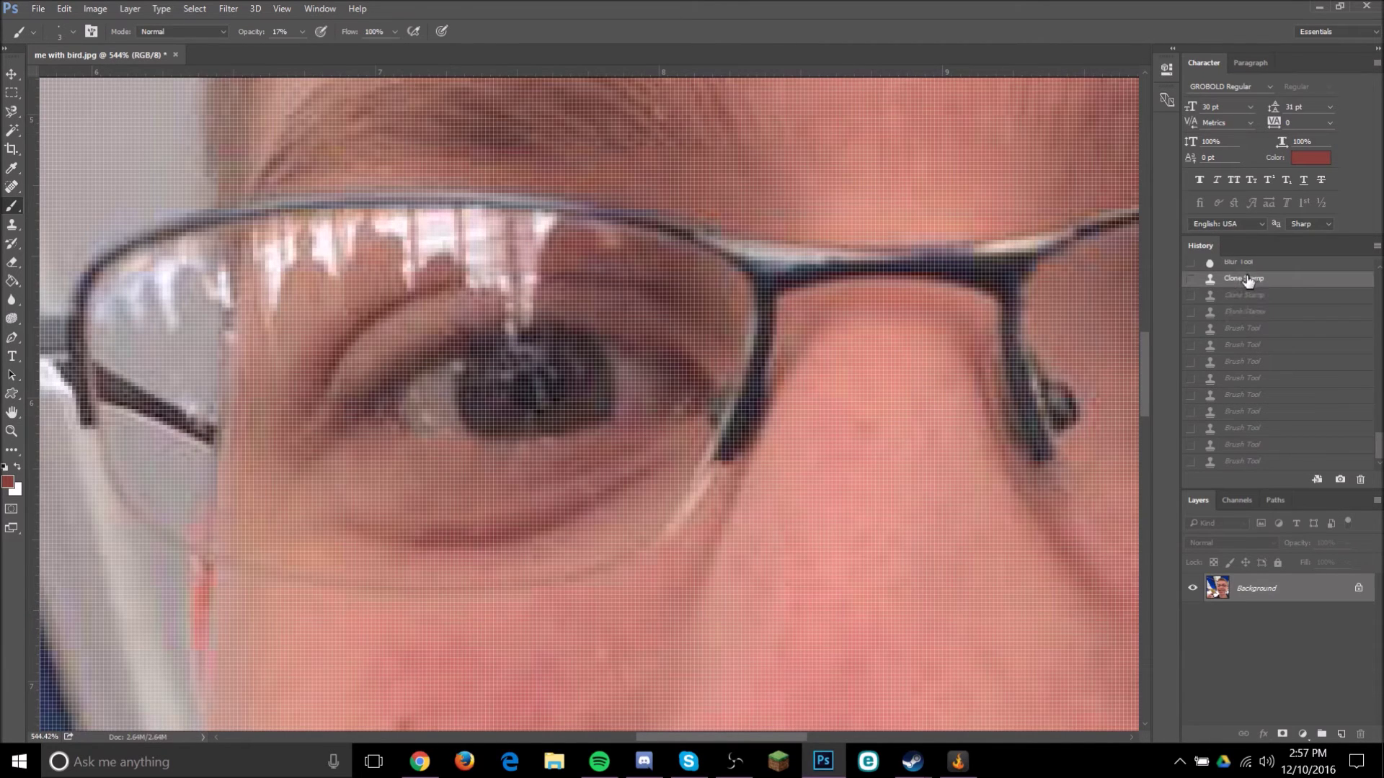
pyautogui.click(1243, 297)
pyautogui.click(1243, 318)
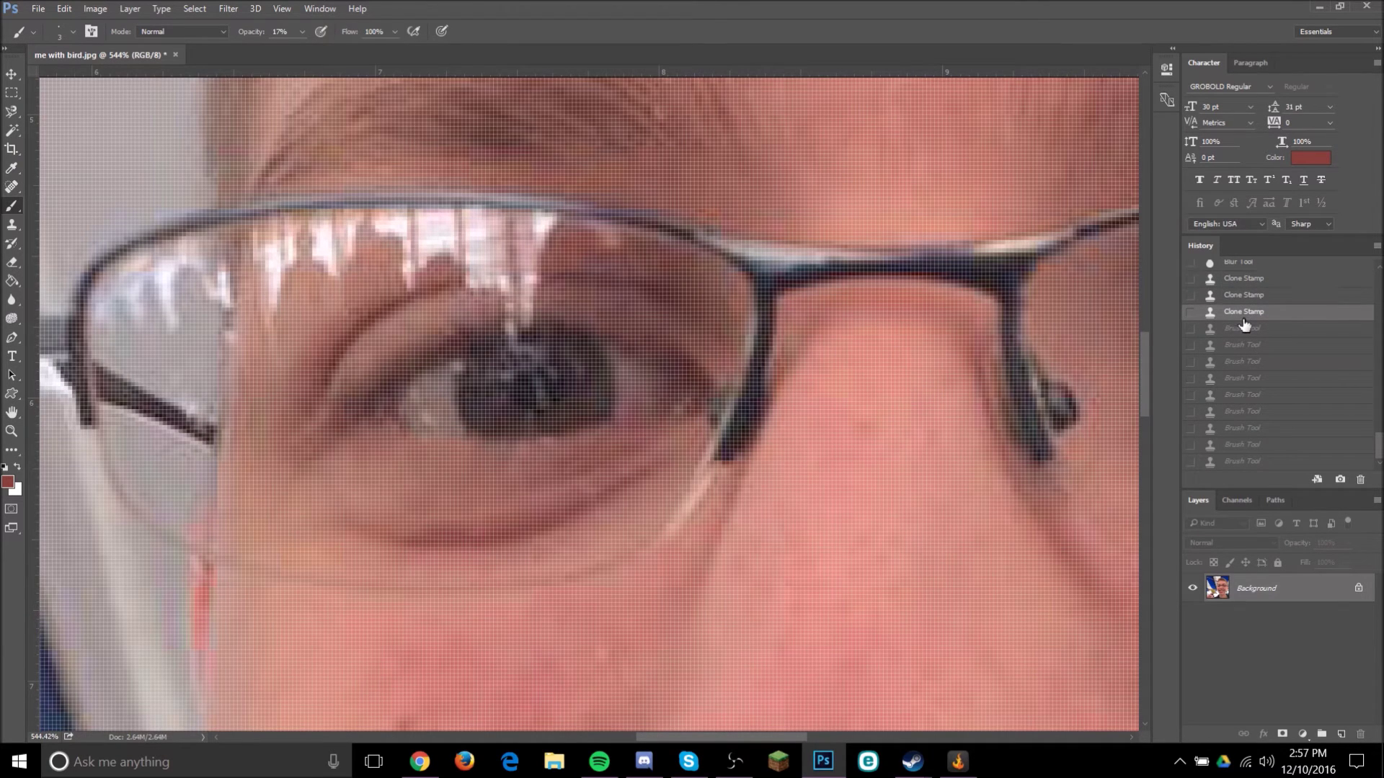
# Clone nearby skin over the outermost white reflection streak on the skin above the eye, up towards the glasses rim.
pyautogui.scroll(3, 357, 300)
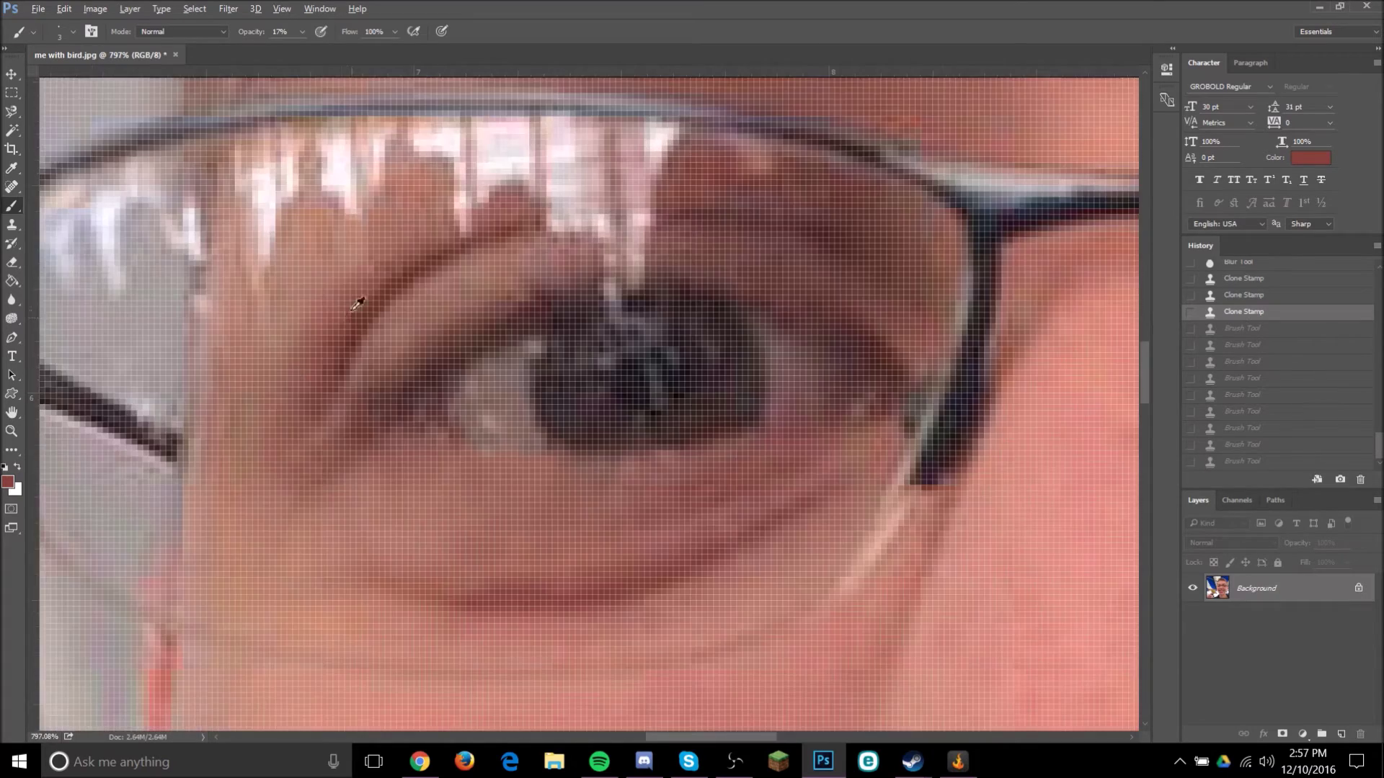
pyautogui.scroll(-2, 375, 310)
pyautogui.scroll(3, 374, 328)
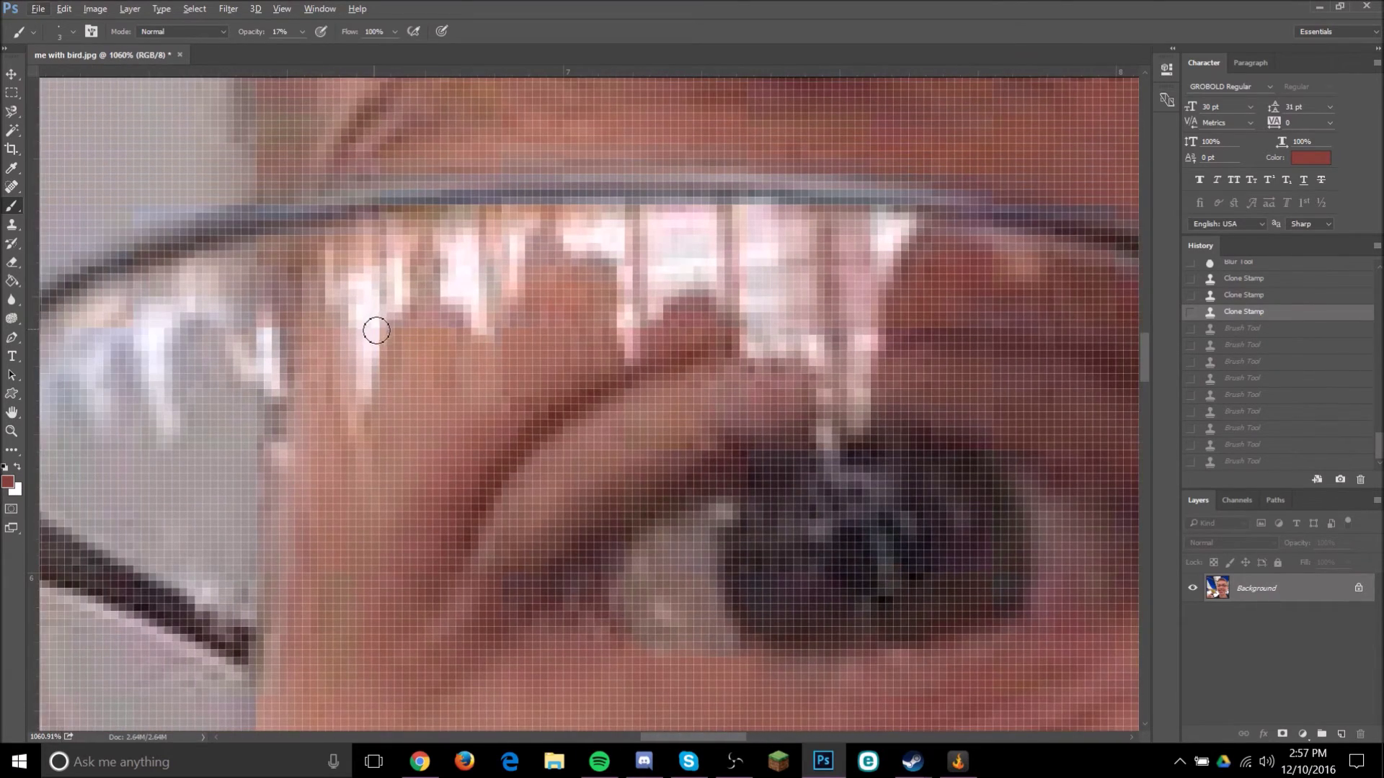
pyautogui.scroll(1, 367, 332)
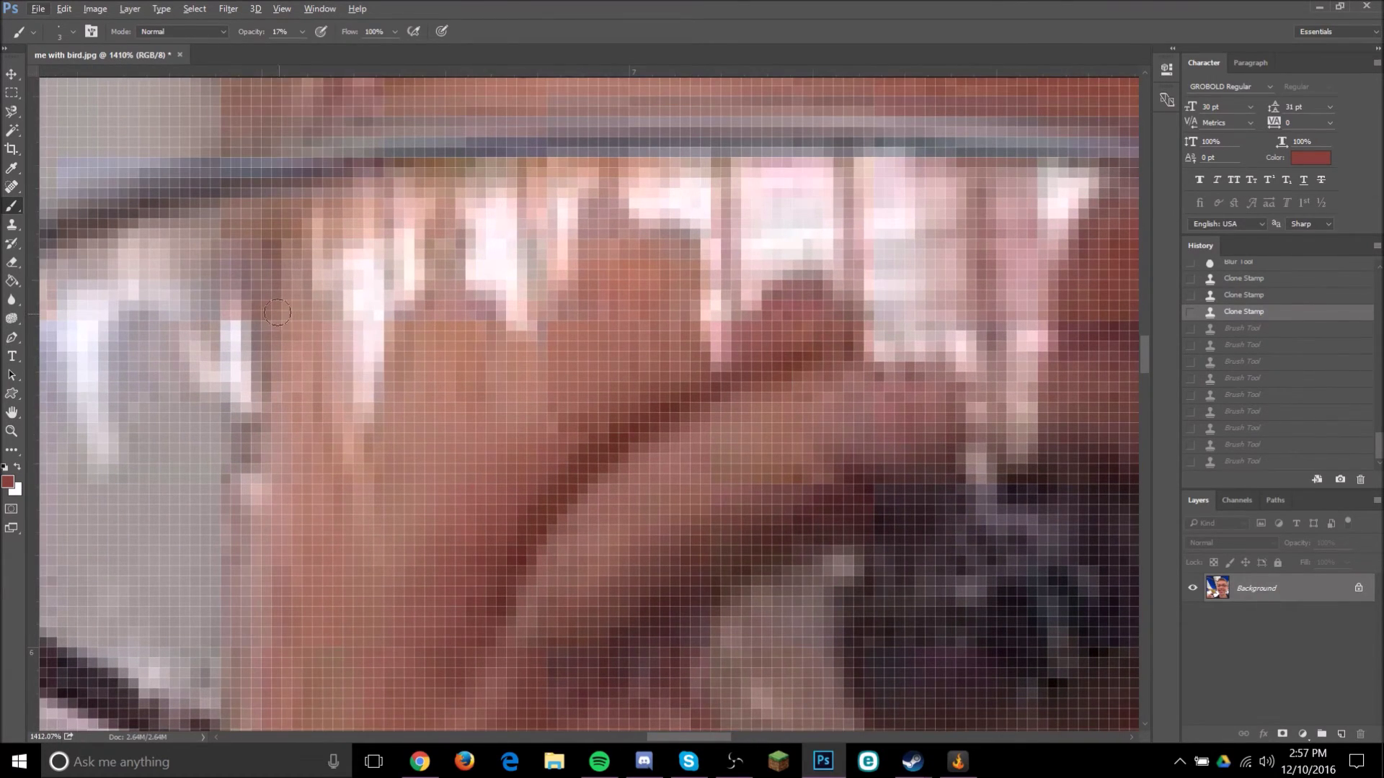
pyautogui.click(11, 224)
pyautogui.scroll(1, 423, 421)
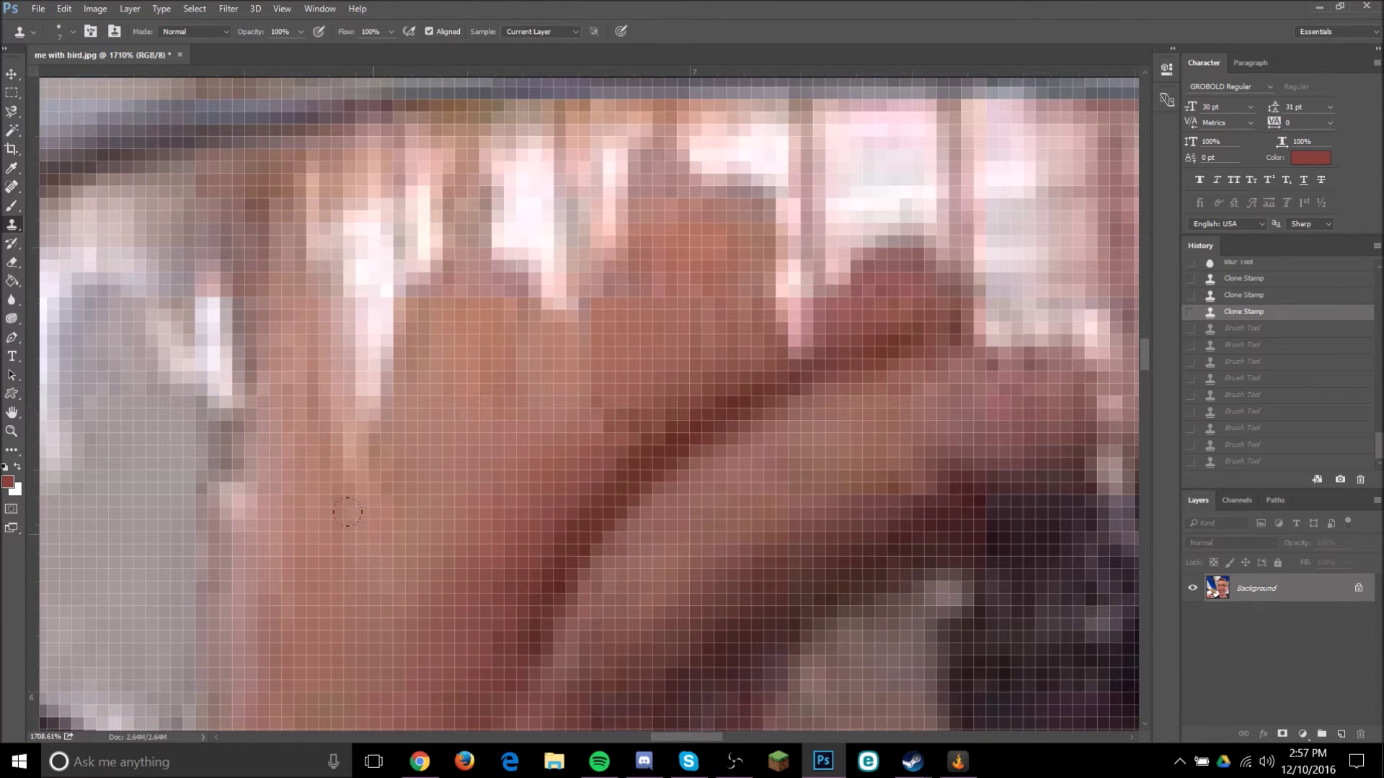
pyautogui.moveTo(346, 524)
pyautogui.mouseDown()
pyautogui.moveTo(345, 440)
pyautogui.moveTo(362, 453)
pyautogui.moveTo(357, 283)
pyautogui.mouseUp()
pyautogui.keyDown('alt'); pyautogui.click(456, 438); pyautogui.keyUp('alt')
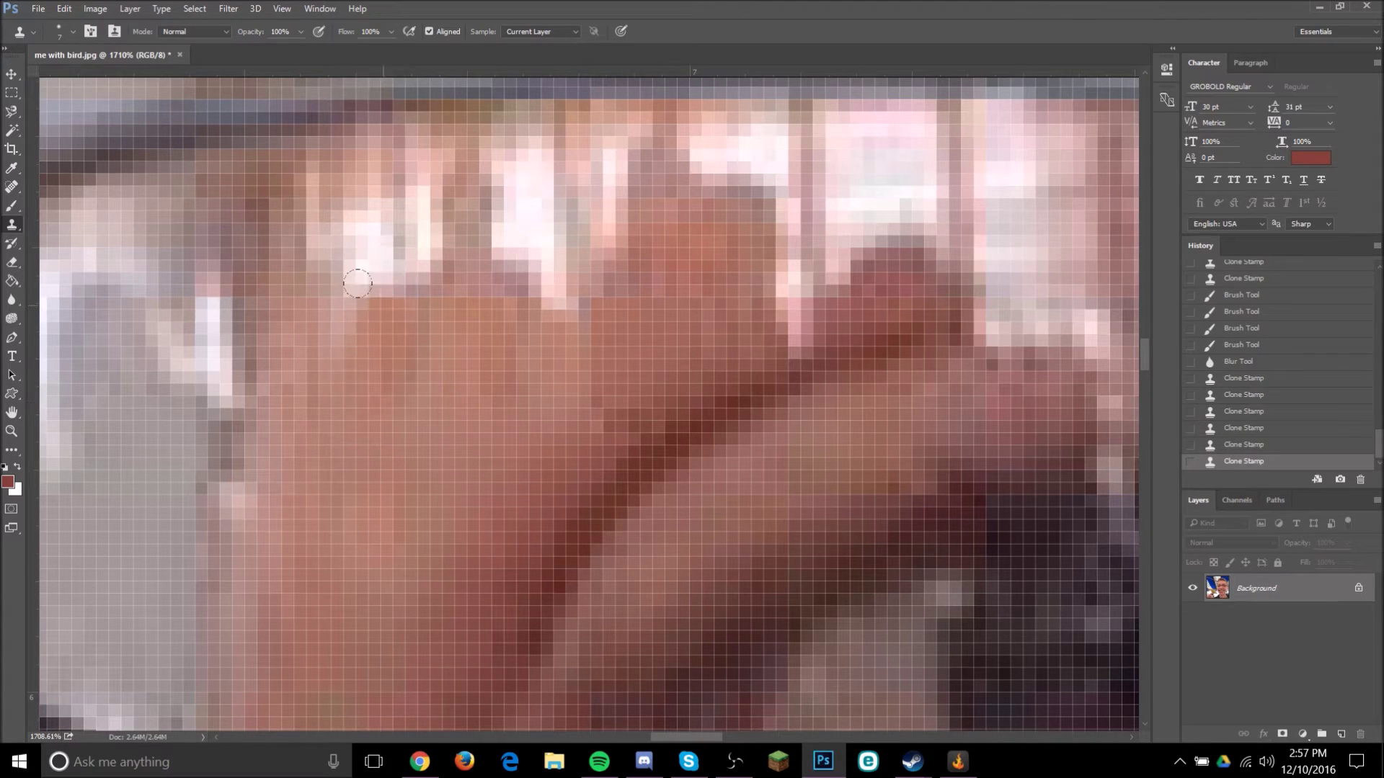
pyautogui.keyDown('alt'); pyautogui.click(462, 363); pyautogui.keyUp('alt')
pyautogui.moveTo(347, 433)
pyautogui.mouseDown()
pyautogui.moveTo(301, 368)
pyautogui.moveTo(324, 253)
pyautogui.moveTo(309, 396)
pyautogui.moveTo(284, 292)
pyautogui.moveTo(292, 216)
pyautogui.moveTo(300, 259)
pyautogui.moveTo(289, 266)
pyautogui.moveTo(291, 212)
pyautogui.mouseUp()
pyautogui.keyDown('alt'); pyautogui.click(305, 387); pyautogui.keyUp('alt')
pyautogui.moveTo(302, 320)
pyautogui.mouseDown()
pyautogui.moveTo(375, 259)
pyautogui.moveTo(321, 173)
pyautogui.moveTo(364, 180)
pyautogui.mouseUp()
# Clone skin over the remaining pale marks of the outermost streaks just below the glasses rim.
pyautogui.scroll(2, 315, 322)
pyautogui.scroll(1, 315, 323)
pyautogui.keyDown('alt'); pyautogui.click(341, 374); pyautogui.keyUp('alt')
pyautogui.moveTo(405, 304); pyautogui.dragTo(382, 220)
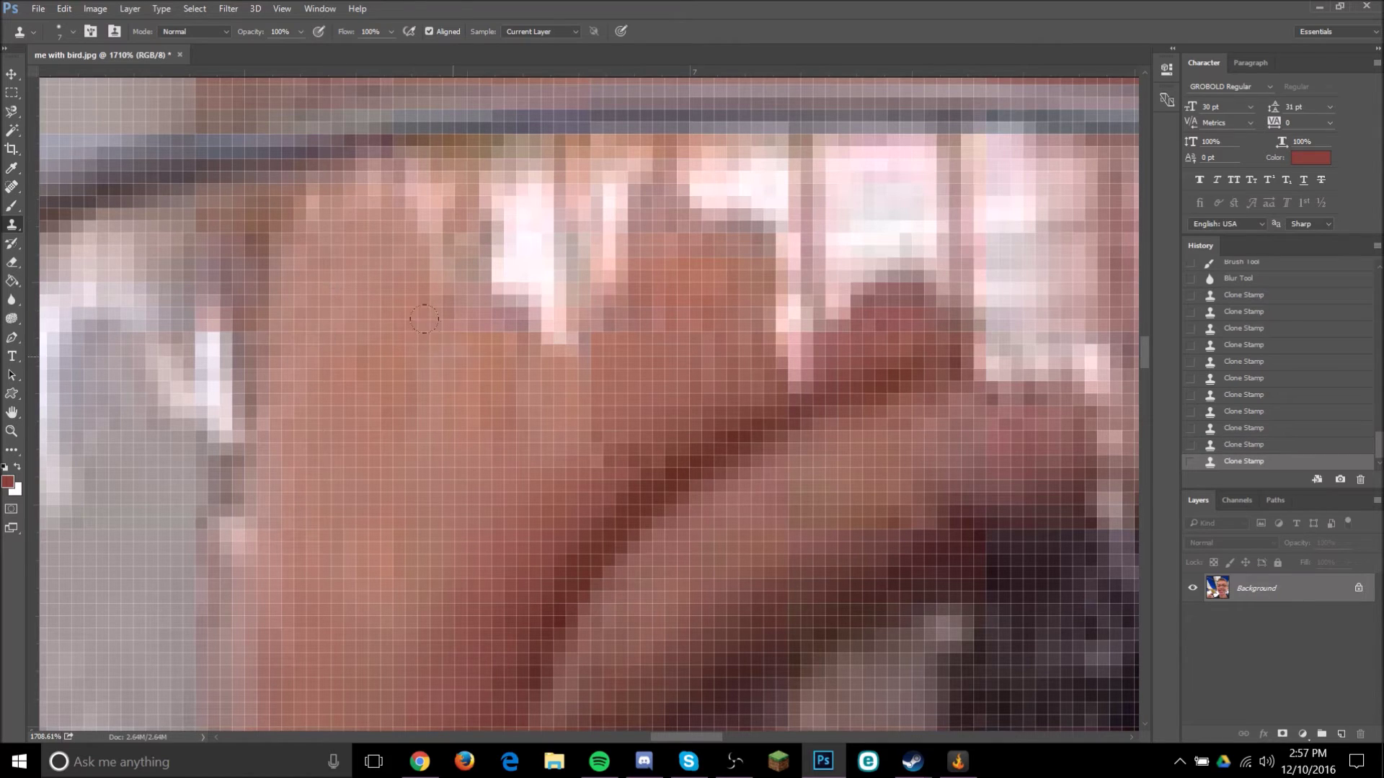
pyautogui.moveTo(427, 335); pyautogui.dragTo(420, 232)
pyautogui.hotkey('ctrl', 'z')
pyautogui.keyDown('alt'); pyautogui.click(437, 374); pyautogui.keyUp('alt')
pyautogui.moveTo(441, 288); pyautogui.dragTo(408, 152)
# Clone skin over the next wide white reflection streak, working from its outer edge and lower tip.
pyautogui.moveTo(509, 303); pyautogui.dragTo(486, 189)
pyautogui.keyDown('alt'); pyautogui.click(630, 405); pyautogui.keyUp('alt')
pyautogui.moveTo(581, 442)
pyautogui.mouseDown()
pyautogui.moveTo(557, 394)
pyautogui.moveTo(594, 357)
pyautogui.mouseUp()
pyautogui.hotkey('ctrl', 'z')
pyautogui.moveTo(581, 438); pyautogui.dragTo(514, 377)
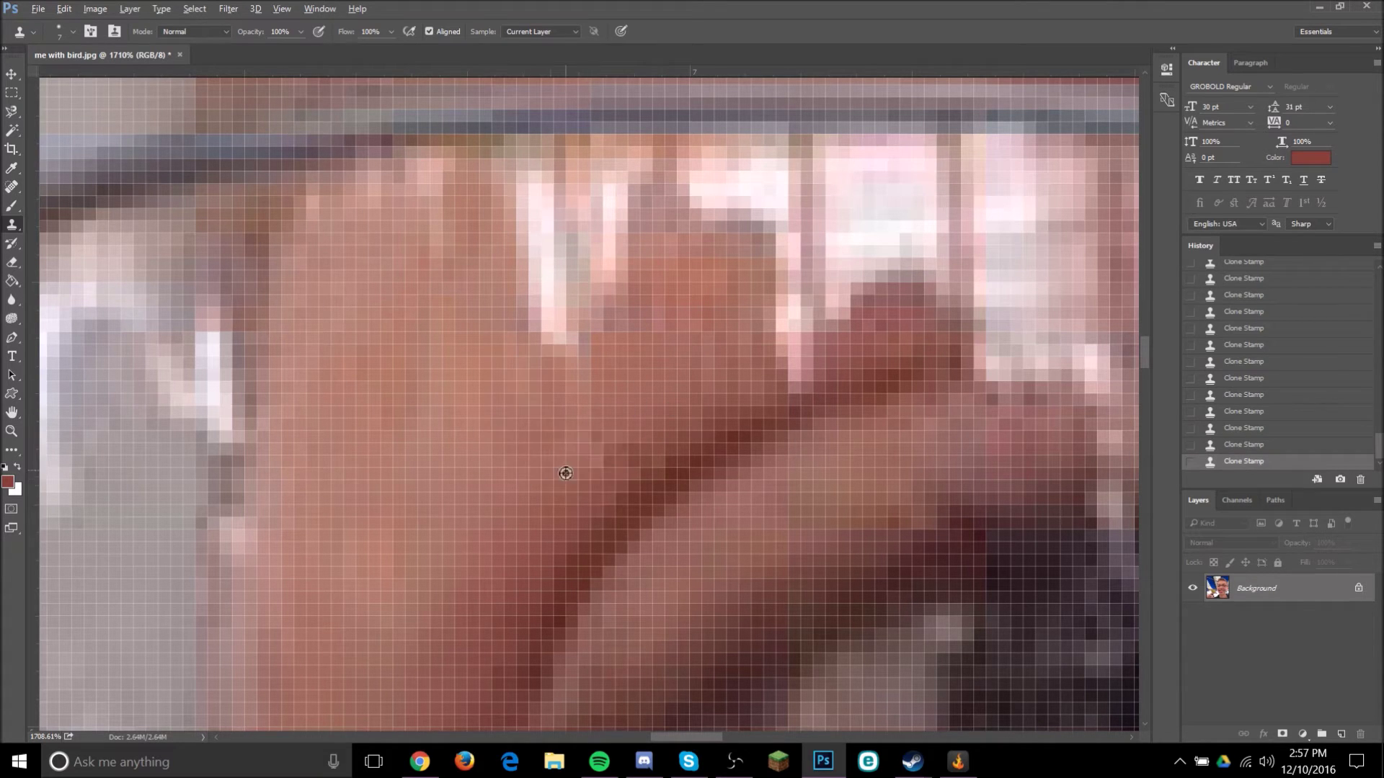
pyautogui.moveTo(552, 338); pyautogui.dragTo(547, 263)
# Clone skin over the two thin reflection streaks beside it, up to the glasses rim.
pyautogui.scroll(1, 550, 389)
pyautogui.keyDown('alt'); pyautogui.click(544, 403); pyautogui.keyUp('alt')
pyautogui.keyDown('alt'); pyautogui.click(615, 428); pyautogui.keyUp('alt')
pyautogui.moveTo(604, 318); pyautogui.dragTo(589, 265)
pyautogui.keyDown('alt'); pyautogui.click(576, 394); pyautogui.keyUp('alt')
pyautogui.moveTo(508, 231)
pyautogui.mouseDown()
pyautogui.moveTo(537, 184)
pyautogui.moveTo(587, 189)
pyautogui.mouseUp()
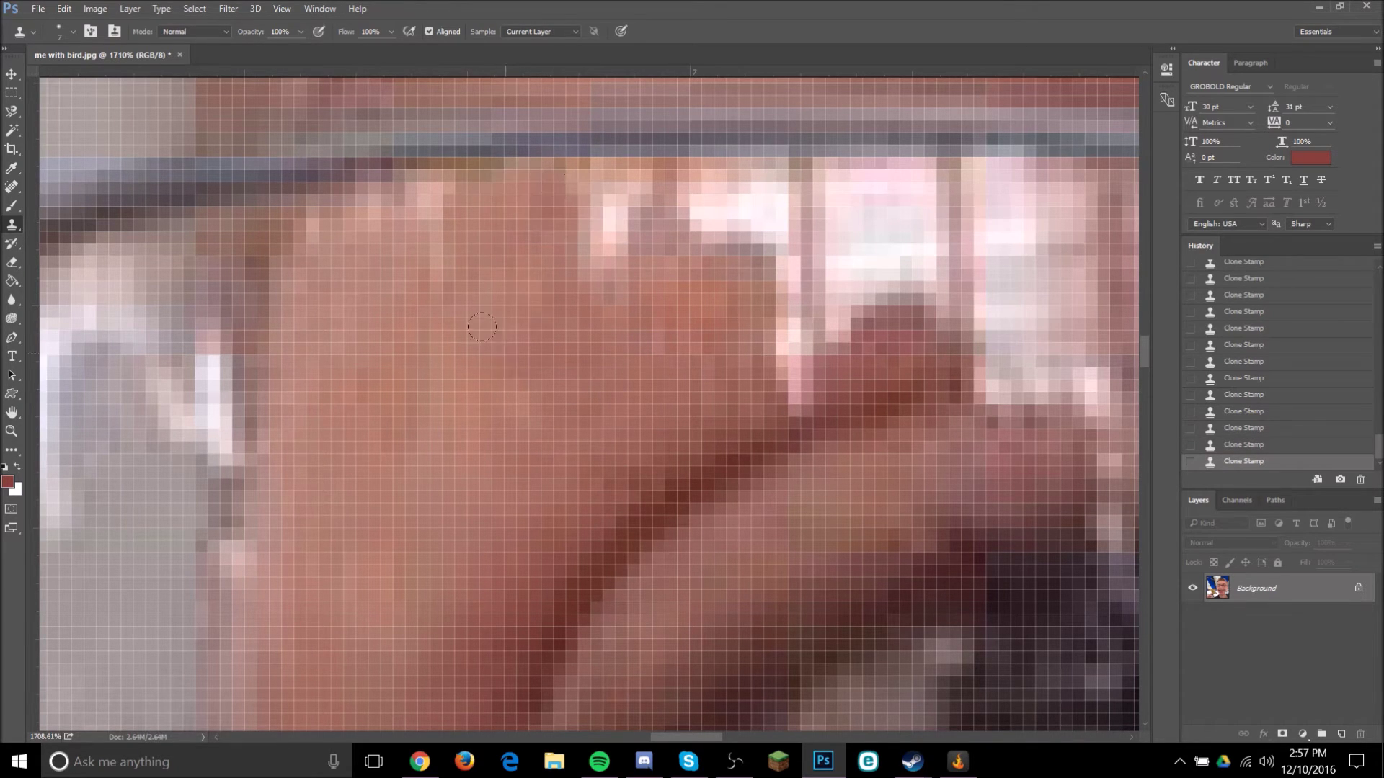
pyautogui.moveTo(604, 291); pyautogui.dragTo(574, 218)
# Try cloning over the reflection tip just above the iris, and undo those strokes.
pyautogui.scroll(-8, 621, 400)
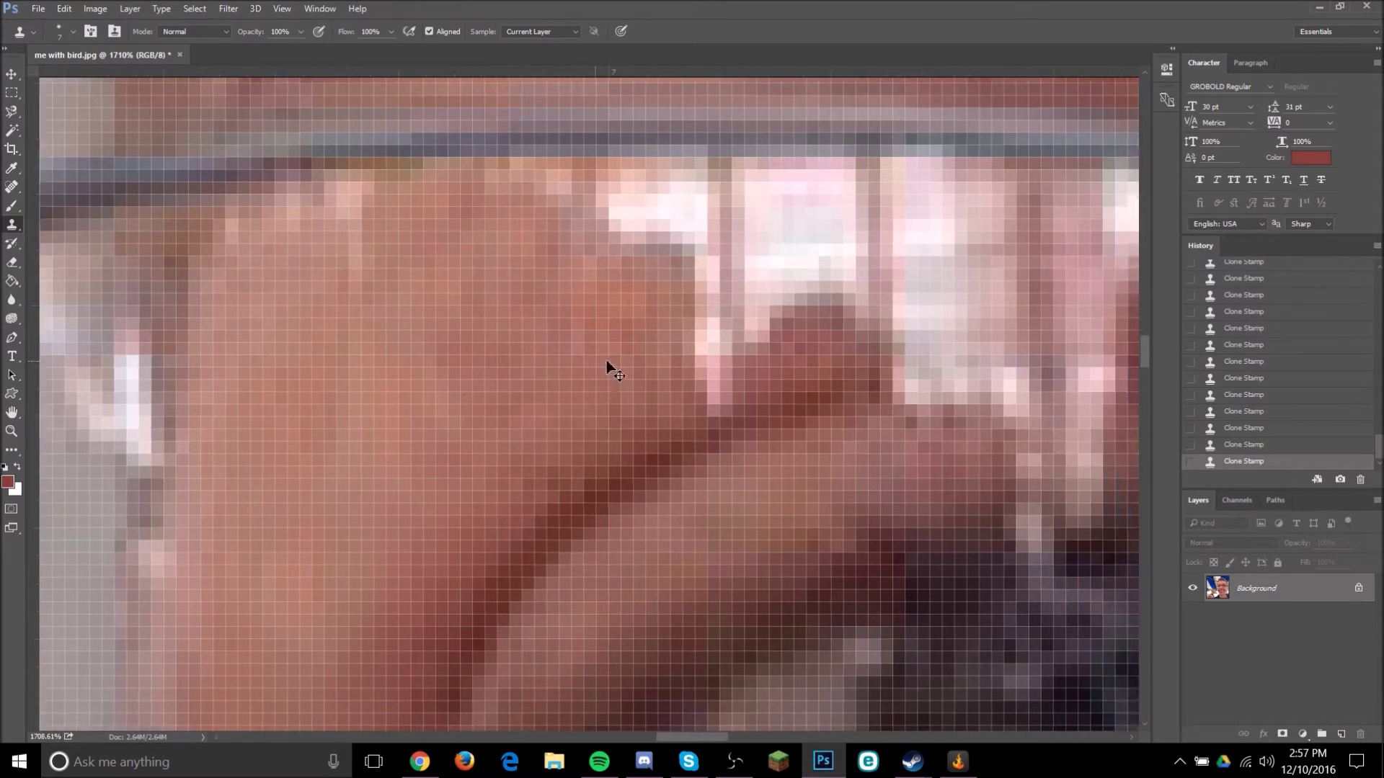
pyautogui.scroll(6, 659, 382)
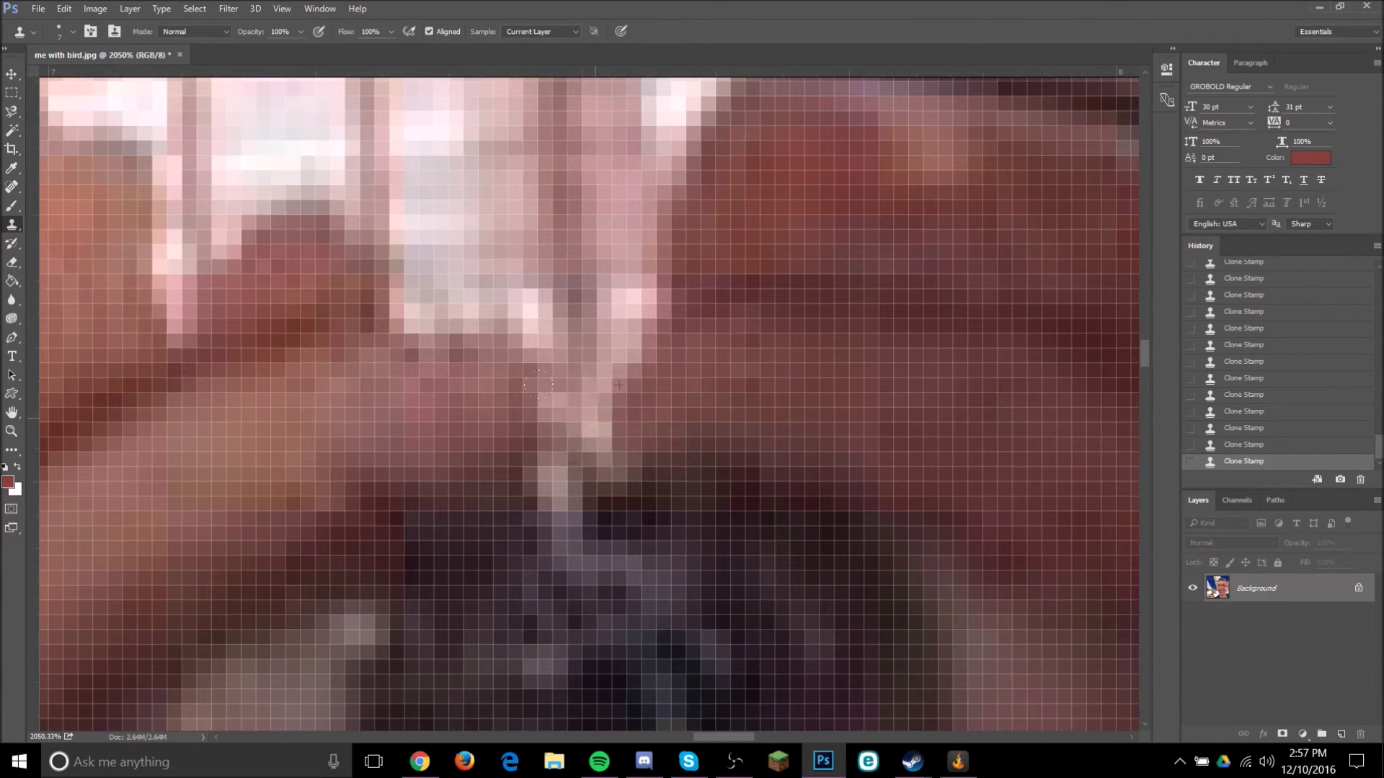
pyautogui.moveTo(538, 384); pyautogui.dragTo(497, 423)
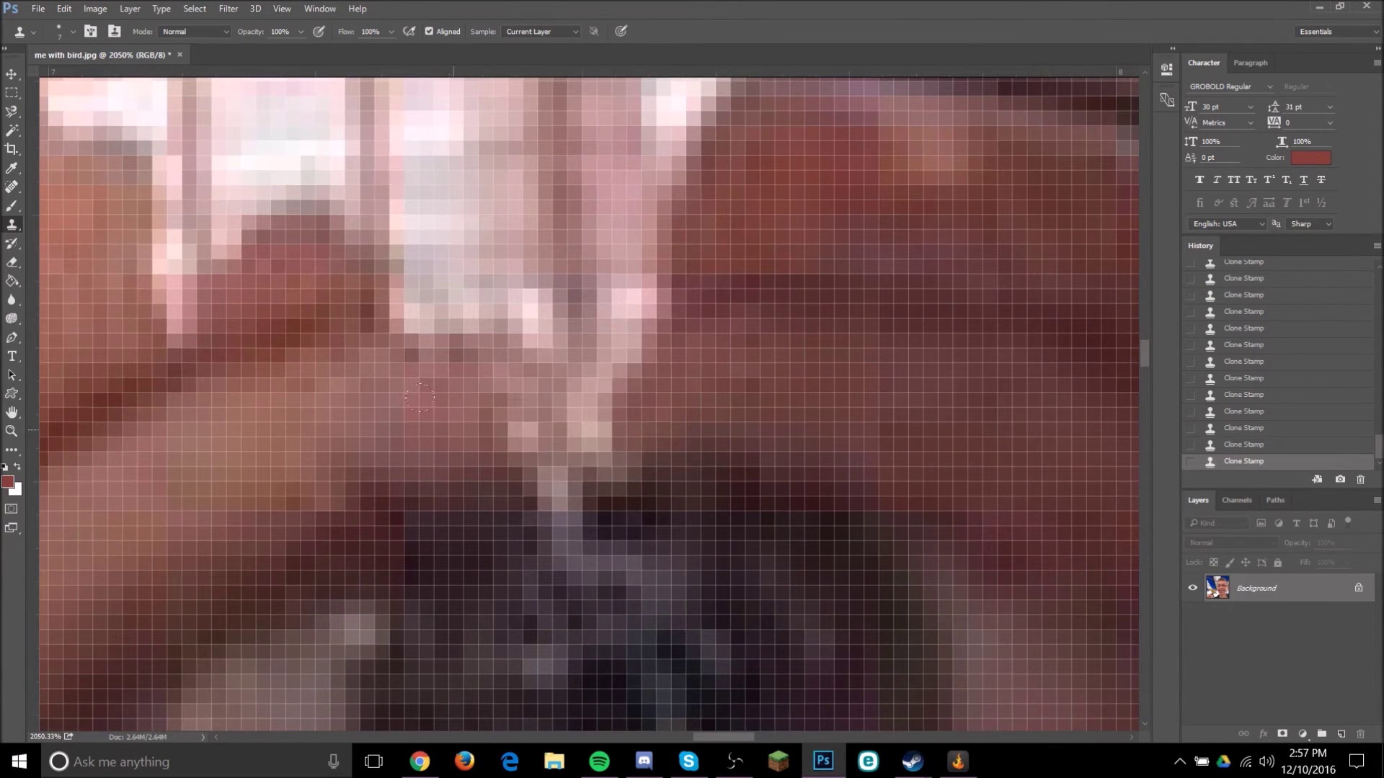
pyautogui.hotkey('ctrl', 'alt', 'z')
pyautogui.hotkey('ctrl', 'alt', 'z')
pyautogui.hotkey('ctrl', 'alt', 'z')
# Clone upper eyelid skin from the inner side over the pink reflection streaks directly above the iris.
pyautogui.keyDown('alt'); pyautogui.click(787, 400); pyautogui.keyUp('alt')
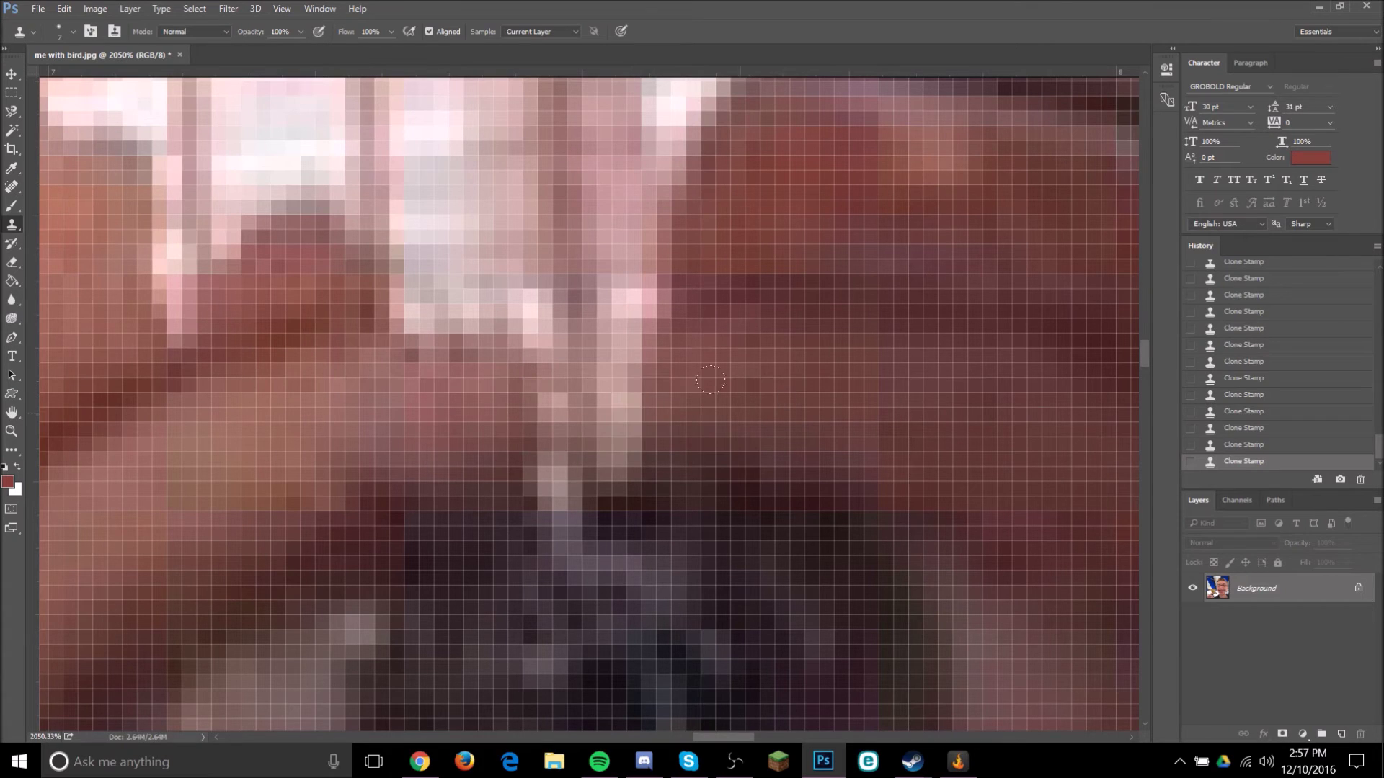
pyautogui.moveTo(680, 413)
pyautogui.mouseDown()
pyautogui.moveTo(550, 383)
pyautogui.moveTo(549, 406)
pyautogui.mouseUp()
pyautogui.keyDown('alt'); pyautogui.click(785, 419); pyautogui.keyUp('alt')
pyautogui.keyDown('alt'); pyautogui.click(779, 398); pyautogui.keyUp('alt')
pyautogui.moveTo(630, 344); pyautogui.dragTo(498, 346)
pyautogui.keyDown('alt'); pyautogui.click(776, 376); pyautogui.keyUp('alt')
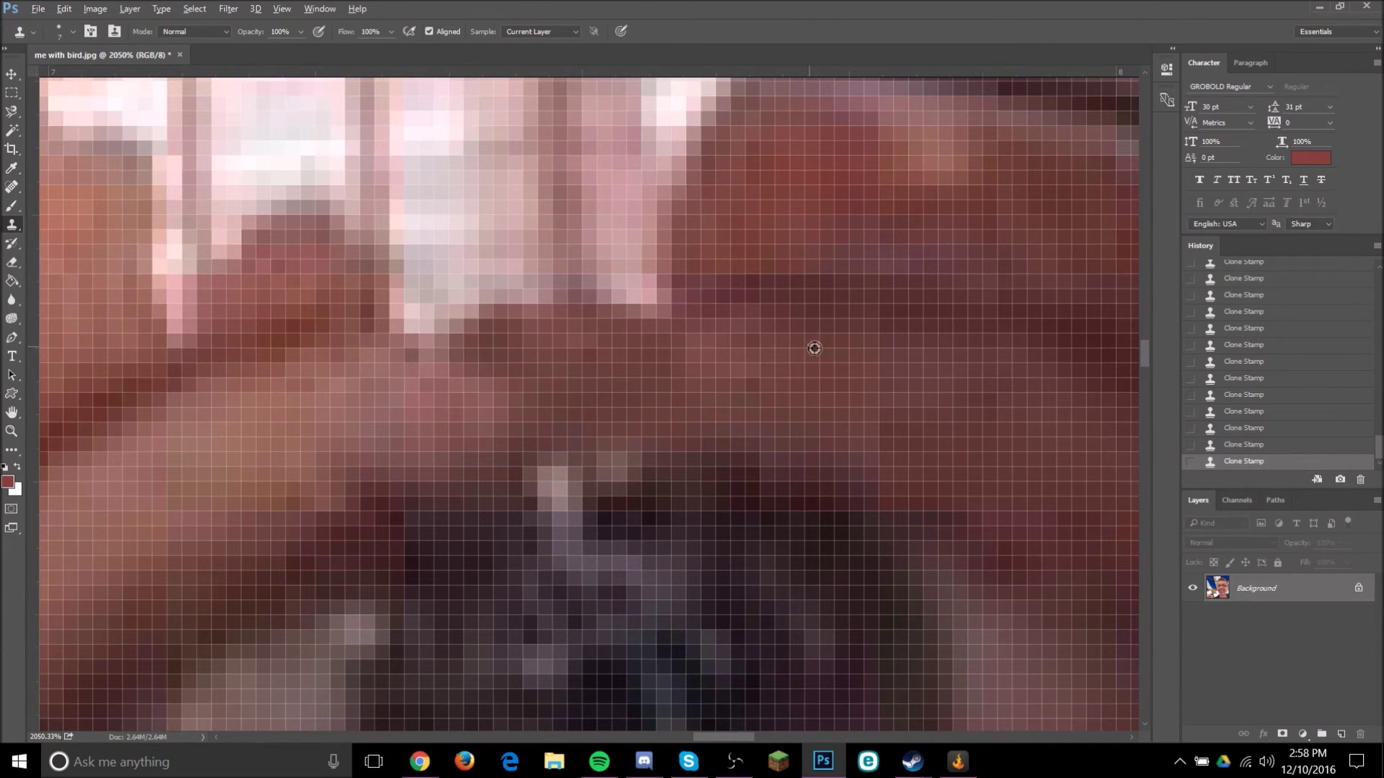
# Clone the inner part of the dark upper lid crease across the lower end of the reflection.
pyautogui.moveTo(784, 290)
pyautogui.mouseDown()
pyautogui.moveTo(675, 297)
pyautogui.moveTo(546, 281)
pyautogui.moveTo(494, 306)
pyautogui.mouseUp()
pyautogui.keyDown('alt'); pyautogui.click(843, 373); pyautogui.keyUp('alt')
pyautogui.keyDown('alt'); pyautogui.click(769, 285); pyautogui.keyUp('alt')
pyautogui.keyDown('alt'); pyautogui.click(818, 295); pyautogui.keyUp('alt')
pyautogui.keyDown('alt'); pyautogui.click(830, 309); pyautogui.keyUp('alt')
# Clone the outer part of the upper lid crease inward so both crease halves join below the reflection.
pyautogui.keyDown('alt'); pyautogui.click(252, 349); pyautogui.keyUp('alt')
pyautogui.moveTo(359, 305)
pyautogui.mouseDown()
pyautogui.moveTo(467, 291)
pyautogui.moveTo(438, 321)
pyautogui.mouseUp()
pyautogui.keyDown('alt'); pyautogui.click(313, 322); pyautogui.keyUp('alt')
pyautogui.moveTo(449, 259); pyautogui.dragTo(507, 271)
pyautogui.hotkey('ctrl', 'z')
pyautogui.keyDown('alt'); pyautogui.click(333, 346); pyautogui.keyUp('alt')
pyautogui.keyDown('alt'); pyautogui.click(400, 294); pyautogui.keyUp('alt')
pyautogui.moveTo(444, 259); pyautogui.dragTo(441, 260)
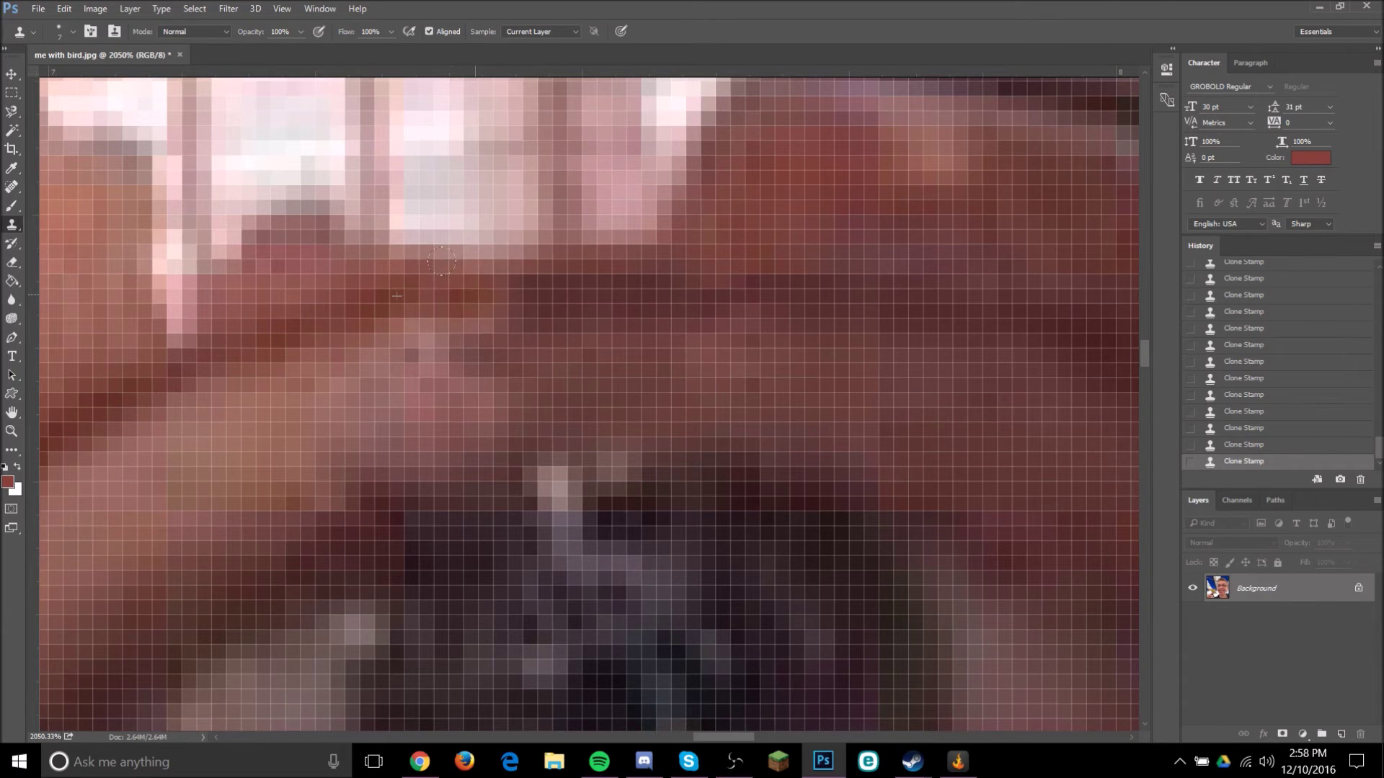
# Clone skin over the thin pink streak that reaches down to the upper lid crease.
pyautogui.scroll(-6, 765, 424)
pyautogui.scroll(3, 550, 380)
pyautogui.scroll(4, 353, 377)
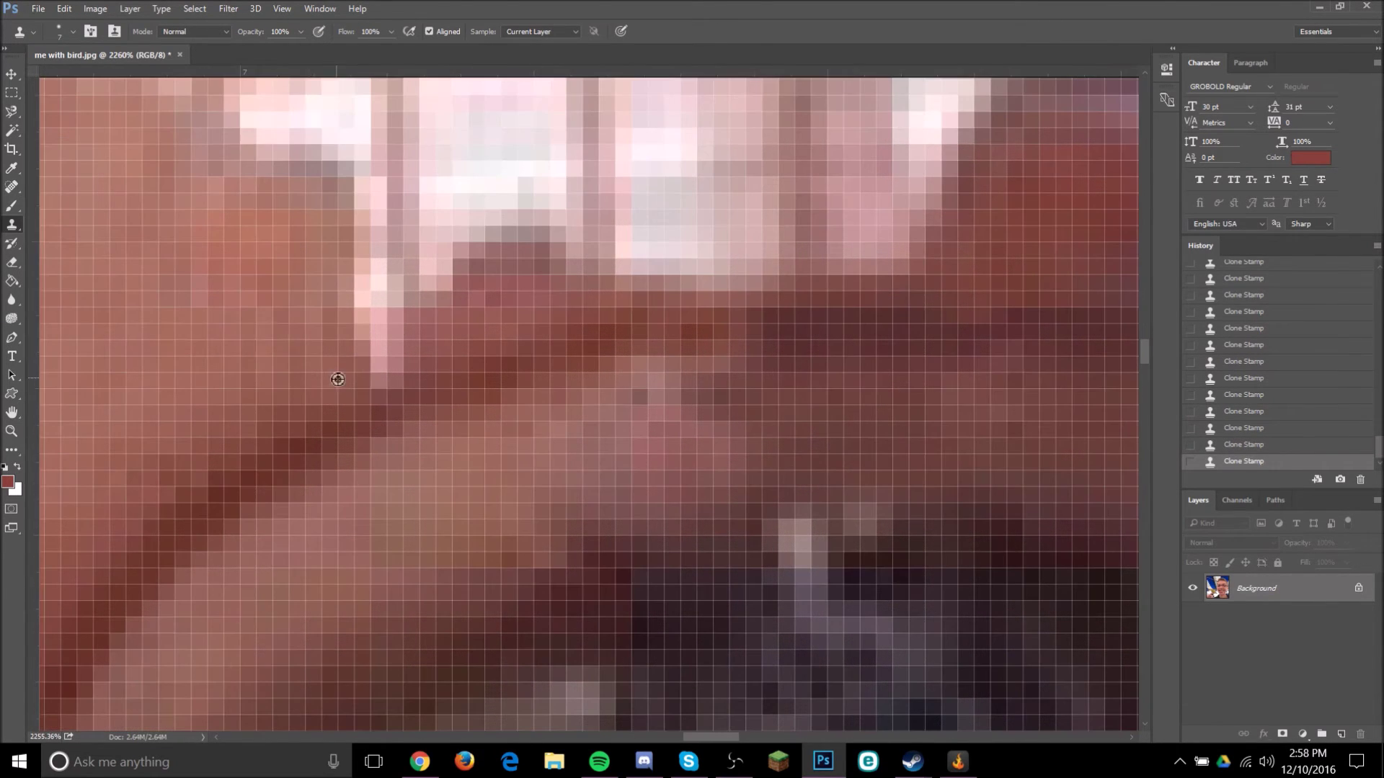
pyautogui.keyDown('alt'); pyautogui.click(244, 363); pyautogui.keyUp('alt')
pyautogui.moveTo(350, 348); pyautogui.dragTo(389, 222)
# Clone skin over the small white reflection block under the rim and the outer edge of the larger block beside it.
pyautogui.scroll(3, 366, 375)
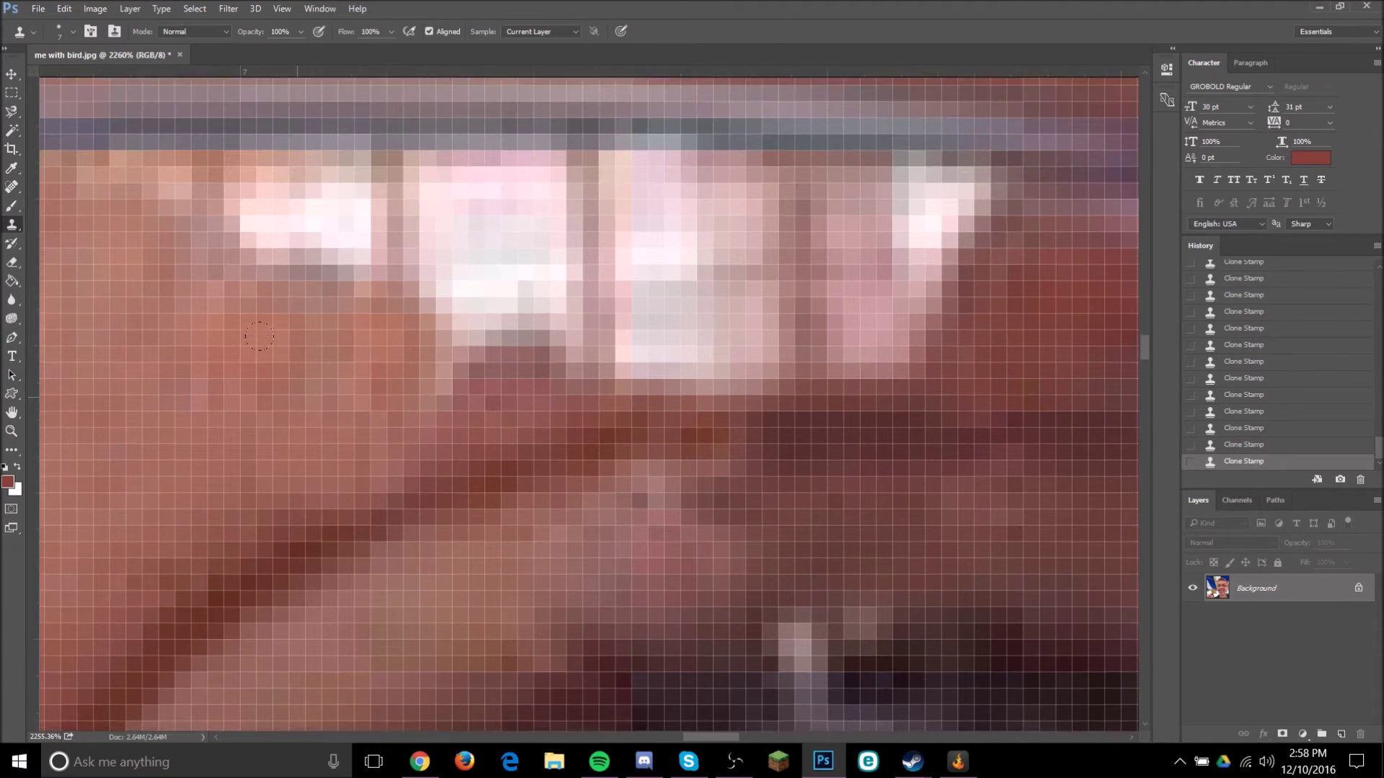
pyautogui.hscroll(-1, 366, 375)
pyautogui.hscroll(-2, 296, 384)
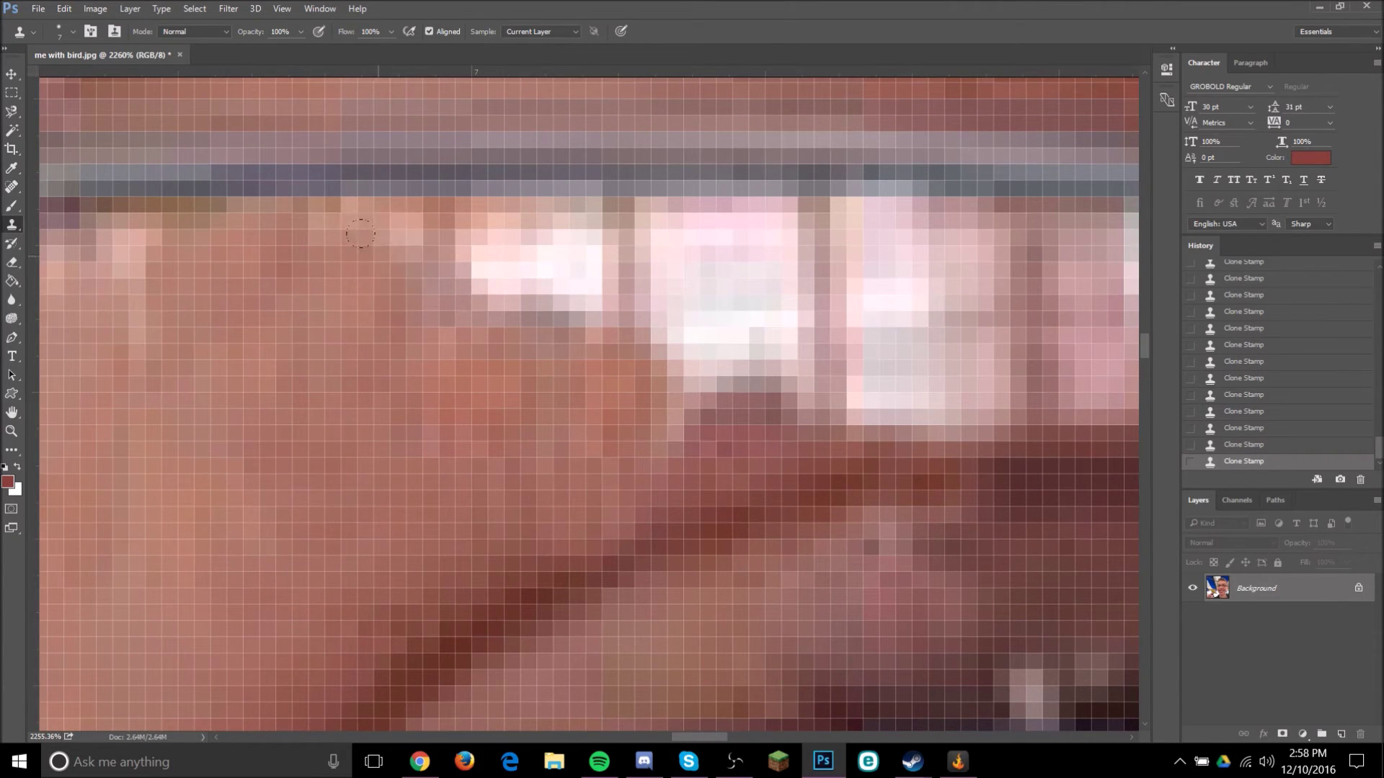
pyautogui.moveTo(393, 266); pyautogui.dragTo(563, 288)
pyautogui.keyDown('alt'); pyautogui.click(534, 431); pyautogui.keyUp('alt')
pyautogui.moveTo(693, 401); pyautogui.dragTo(624, 383)
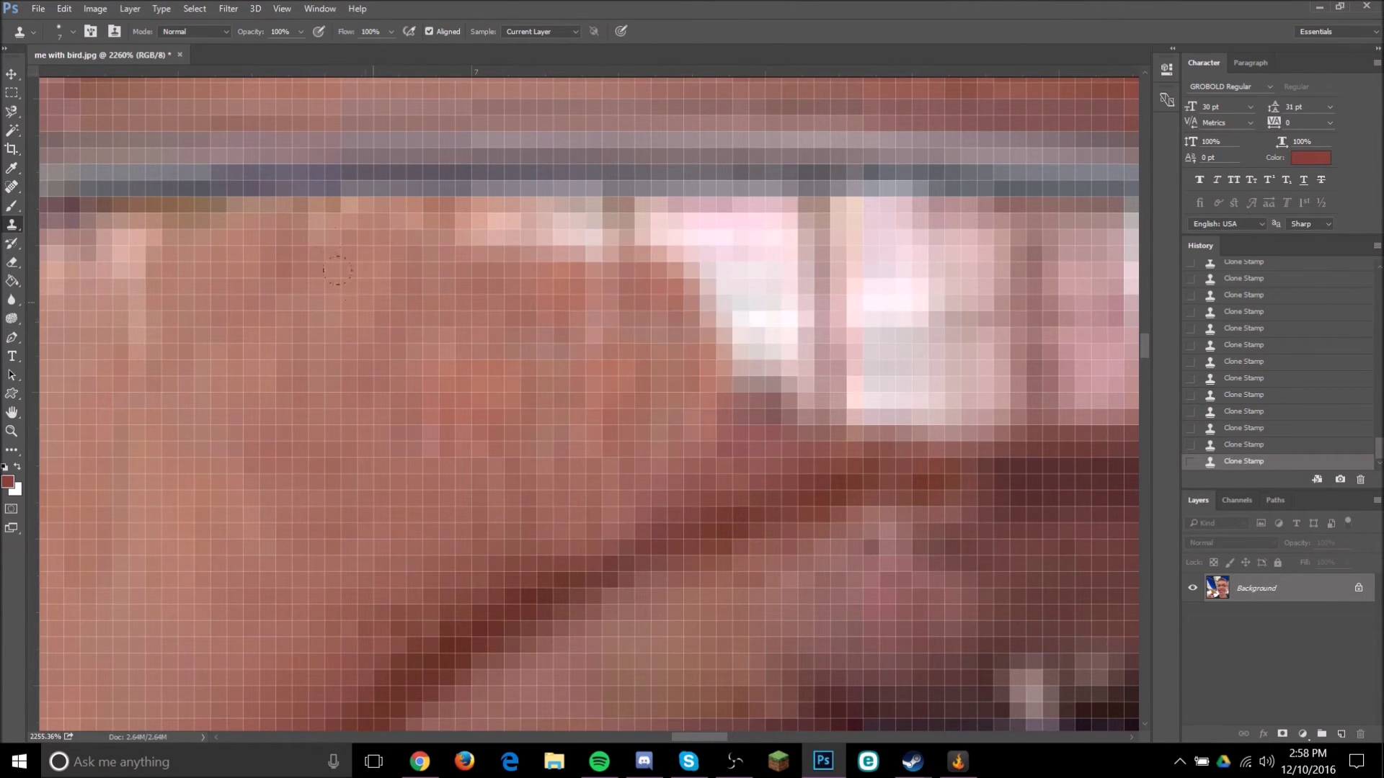
pyautogui.moveTo(337, 270); pyautogui.dragTo(637, 212)
# Clone skin over the pale patches at the outer edge of the face just below the glasses rim.
pyautogui.hscroll(-5, 429, 402)
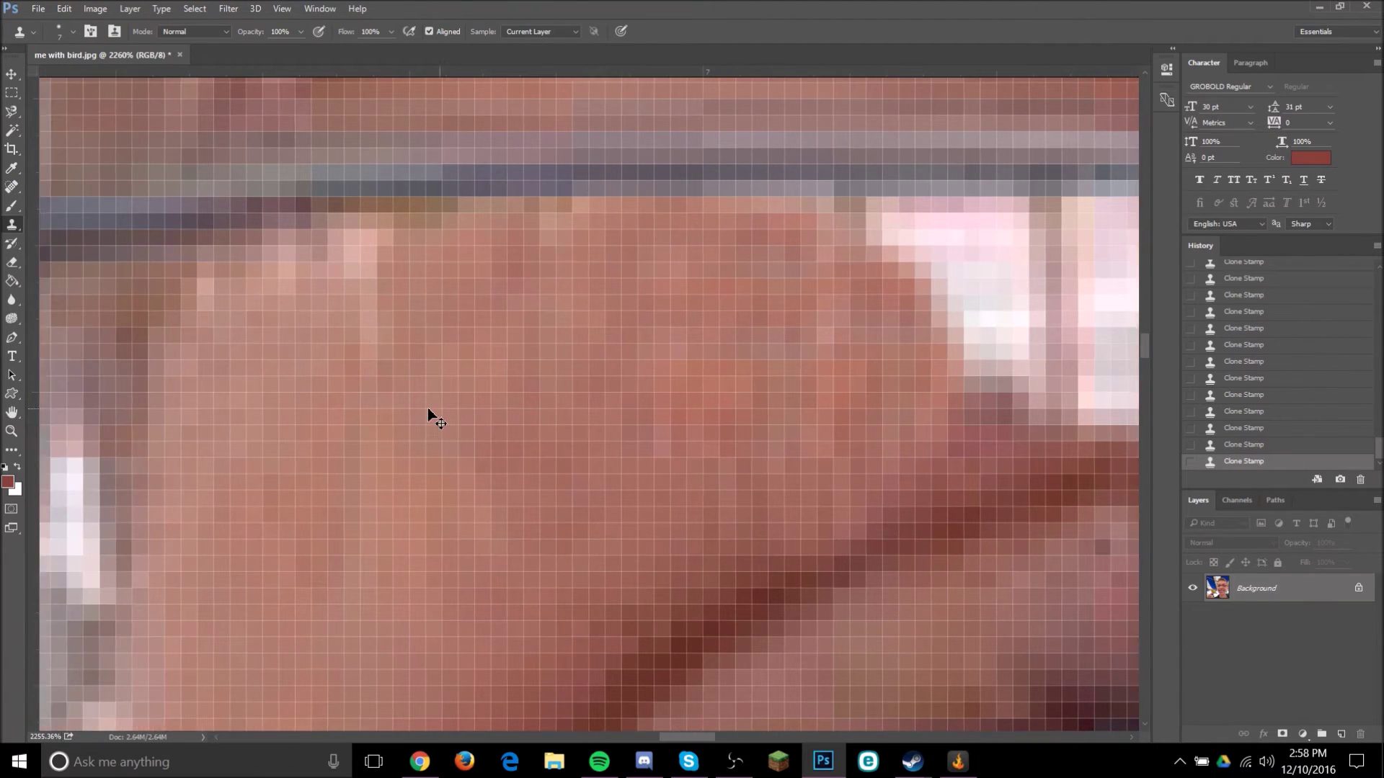
pyautogui.hscroll(-3, 429, 417)
pyautogui.moveTo(548, 231)
pyautogui.mouseDown()
pyautogui.moveTo(430, 290)
pyautogui.moveTo(466, 368)
pyautogui.mouseUp()
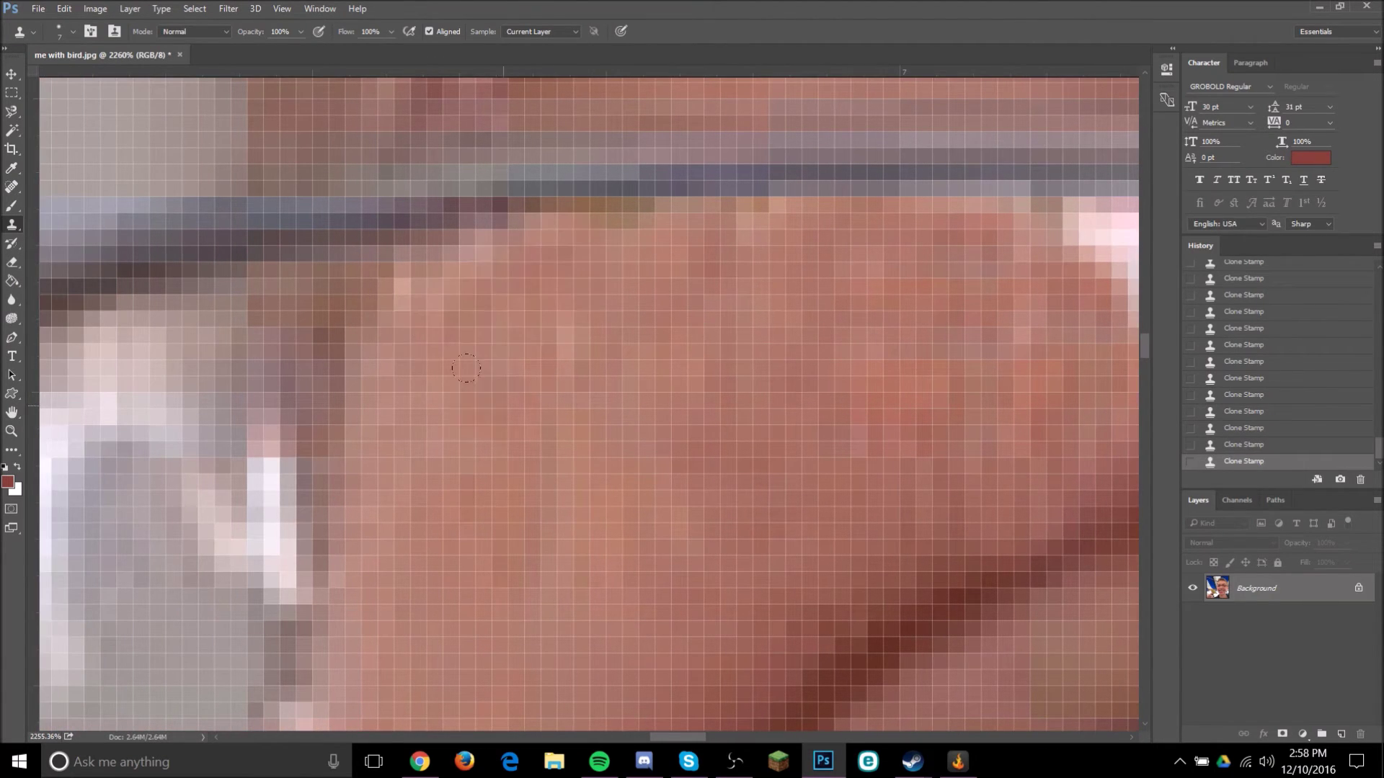
# Clone the reddish lid skin over the innermost edge and lower corner of the remaining reflection.
pyautogui.scroll(-15, 479, 295)
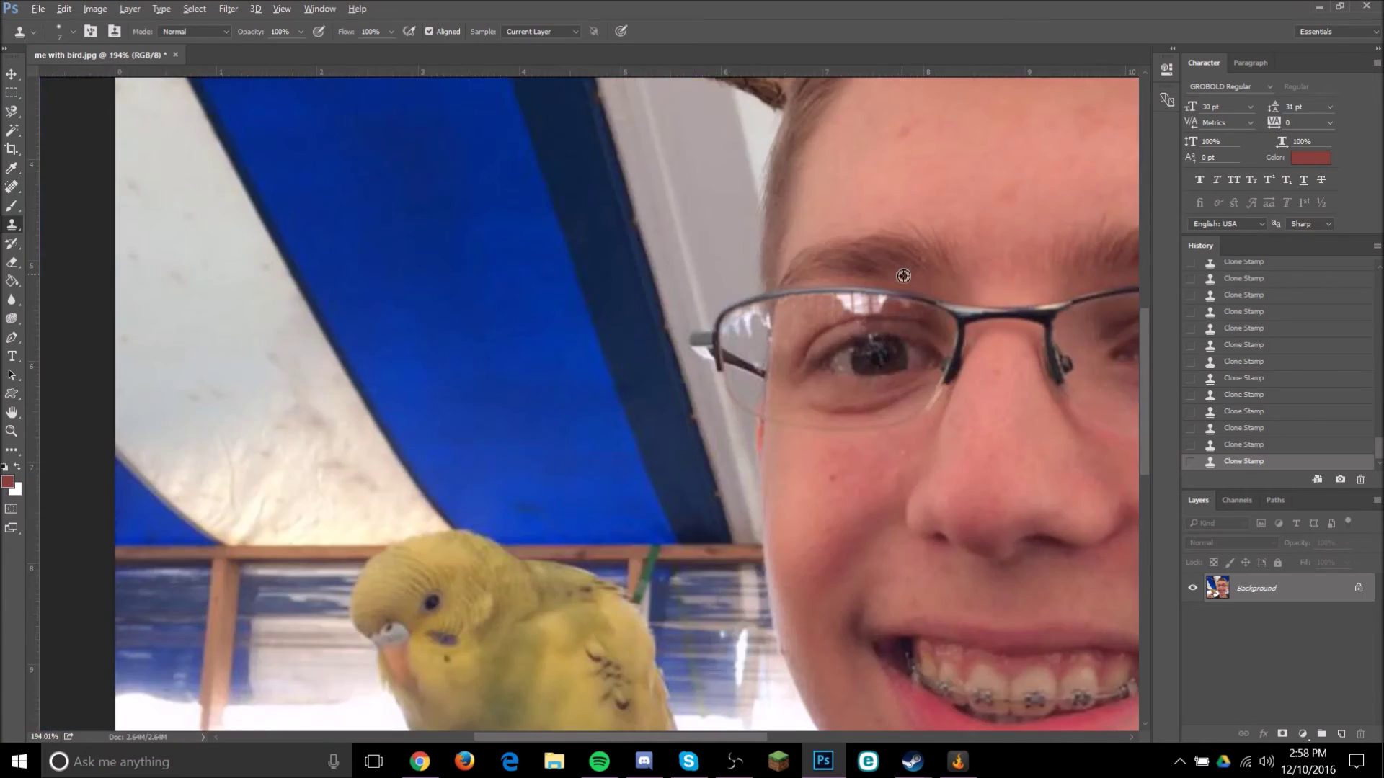
pyautogui.scroll(4, 976, 338)
pyautogui.scroll(8, 851, 299)
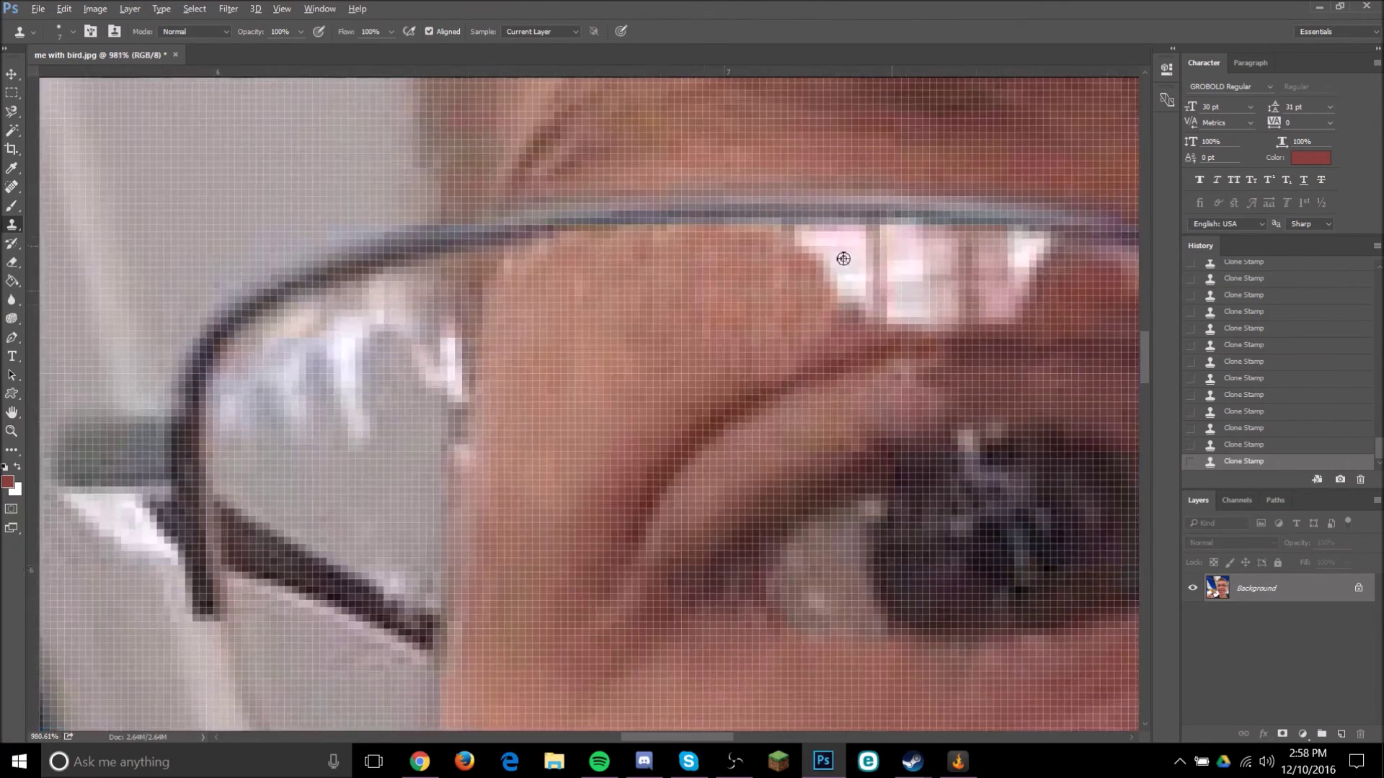
pyautogui.hscroll(5, 862, 349)
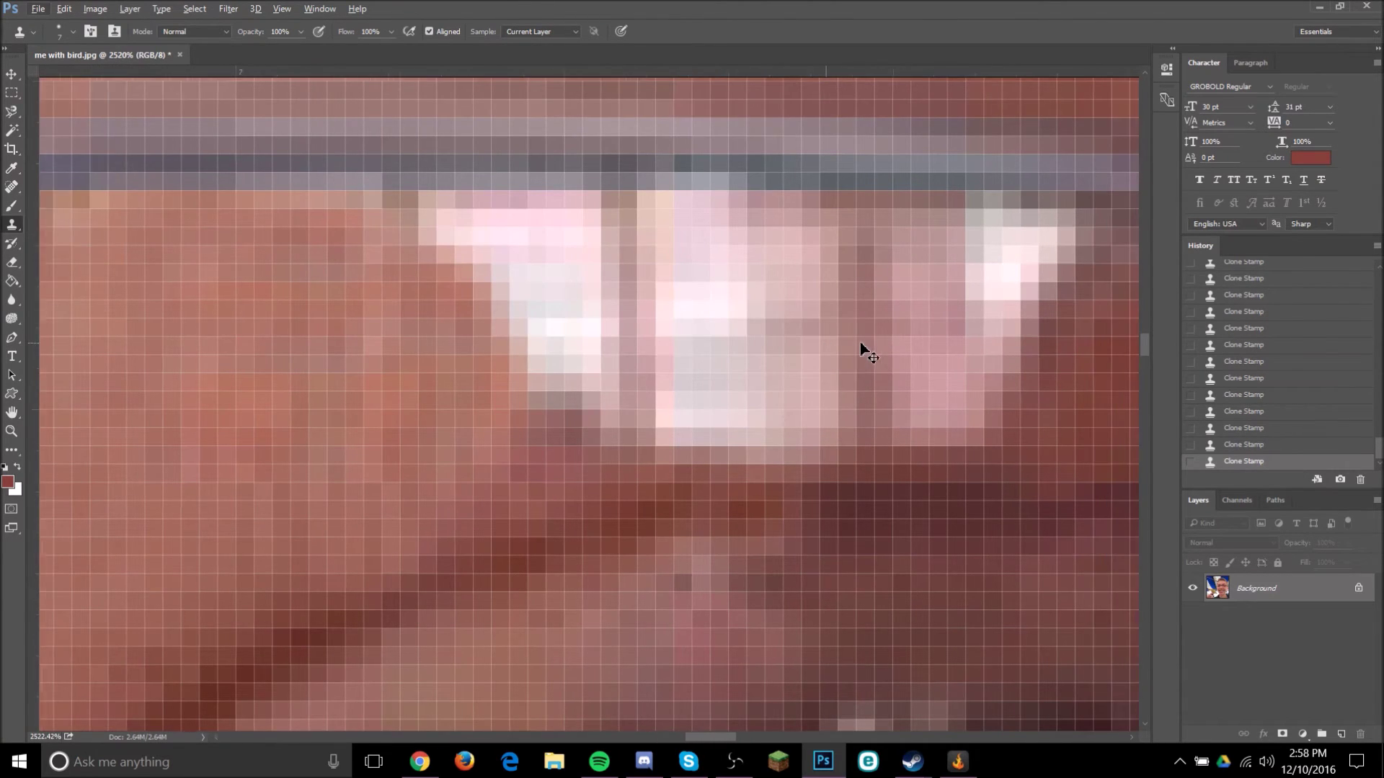
pyautogui.moveTo(959, 400)
pyautogui.mouseDown()
pyautogui.moveTo(901, 216)
pyautogui.moveTo(970, 231)
pyautogui.moveTo(936, 288)
pyautogui.mouseUp()
pyautogui.moveTo(893, 393); pyautogui.dragTo(843, 411)
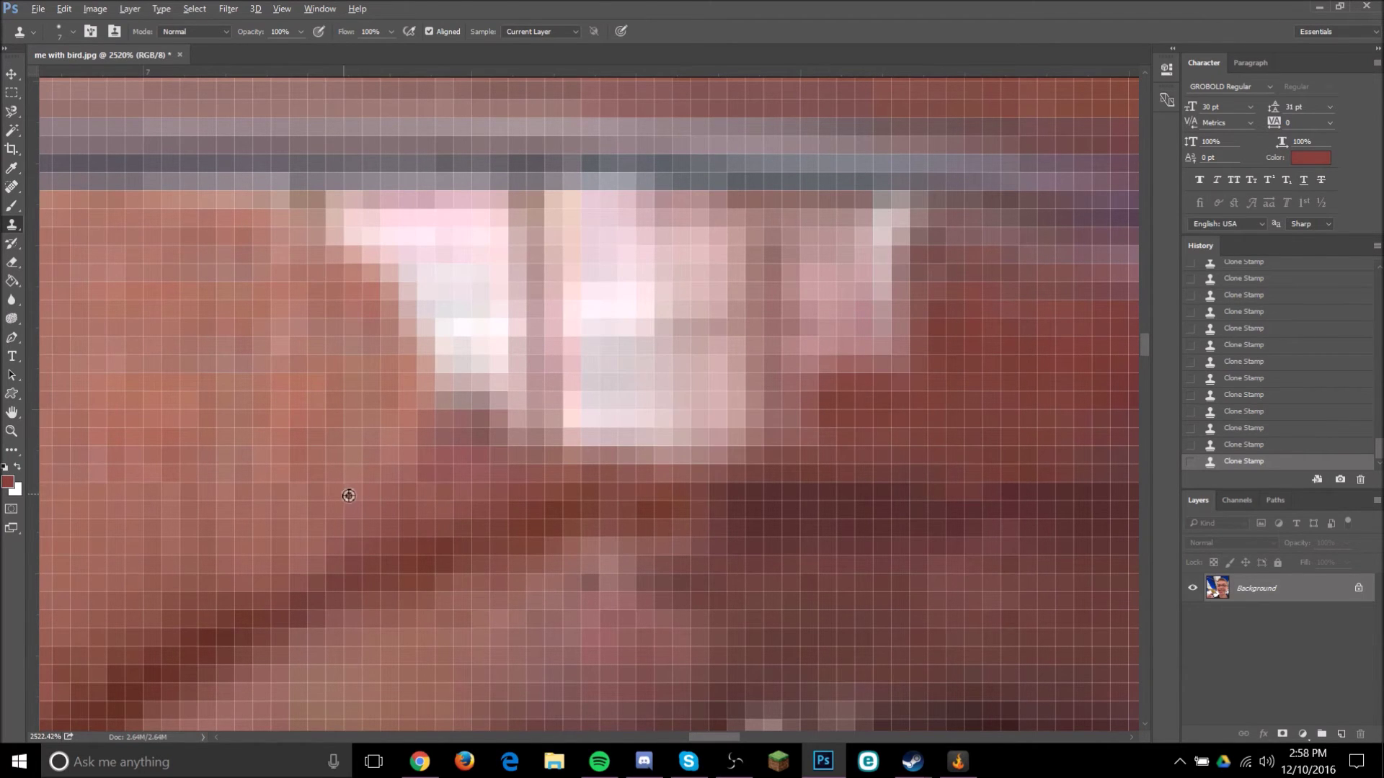
# Clone outer eyelid skin over most of the outer white reflection block above the lid crease.
pyautogui.moveTo(416, 368)
pyautogui.mouseDown()
pyautogui.moveTo(360, 230)
pyautogui.moveTo(464, 274)
pyautogui.mouseUp()
pyautogui.keyDown('alt'); pyautogui.click(303, 401); pyautogui.keyUp('alt')
pyautogui.keyDown('alt'); pyautogui.click(242, 435); pyautogui.keyUp('alt')
pyautogui.moveTo(519, 396); pyautogui.dragTo(421, 272)
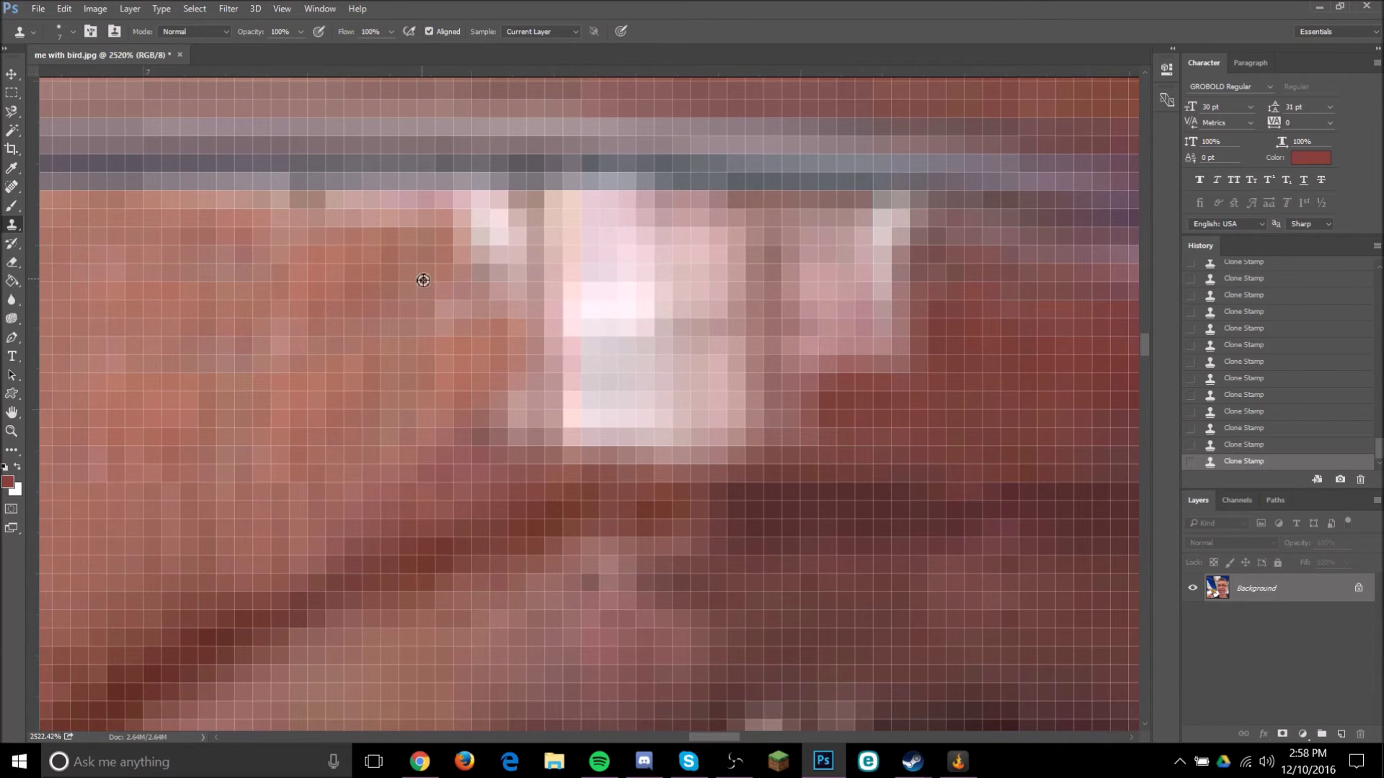
pyautogui.keyDown('alt'); pyautogui.click(423, 280); pyautogui.keyUp('alt')
pyautogui.click(452, 302)
# Clone skin over the leftover white spot of the outer reflection block just under the rim.
pyautogui.keyDown('alt'); pyautogui.click(383, 345); pyautogui.keyUp('alt')
pyautogui.keyDown('alt'); pyautogui.click(235, 318); pyautogui.keyUp('alt')
pyautogui.moveTo(477, 249); pyautogui.dragTo(503, 253)
pyautogui.keyDown('alt'); pyautogui.click(346, 370); pyautogui.keyUp('alt')
pyautogui.moveTo(465, 311); pyautogui.dragTo(509, 299)
# Clone skin over the dark gap and the outer half of the central reflection block, from the crease to the rim.
pyautogui.keyDown('alt'); pyautogui.click(359, 450); pyautogui.keyUp('alt')
pyautogui.moveTo(479, 443)
pyautogui.mouseDown()
pyautogui.moveTo(562, 403)
pyautogui.moveTo(513, 278)
pyautogui.moveTo(624, 202)
pyautogui.mouseUp()
pyautogui.keyDown('alt'); pyautogui.click(398, 391); pyautogui.keyUp('alt')
pyautogui.click(563, 421)
pyautogui.keyDown('alt'); pyautogui.click(531, 356); pyautogui.keyUp('alt')
pyautogui.keyDown('alt'); pyautogui.click(531, 415); pyautogui.keyUp('alt')
pyautogui.moveTo(510, 359); pyautogui.dragTo(550, 363)
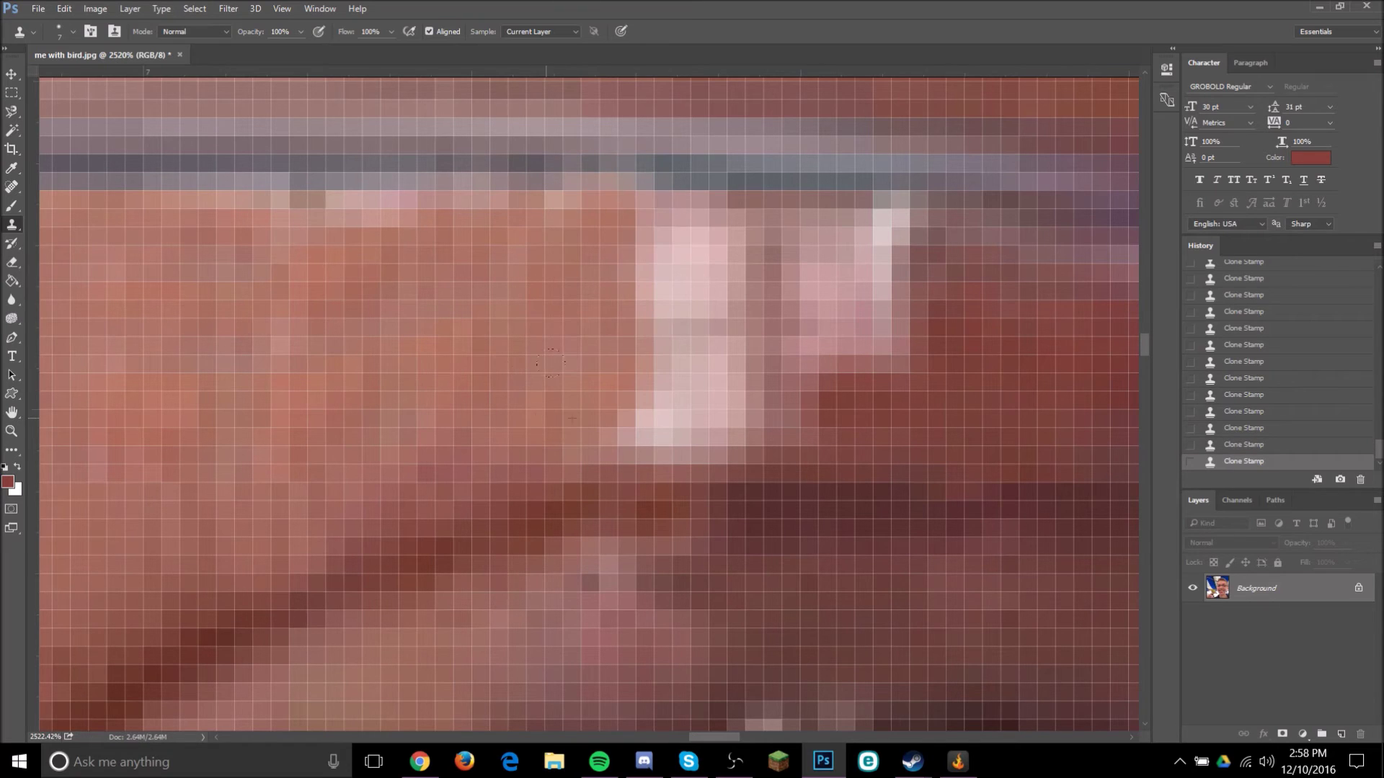
# Clone the reddish inner lid skin over the lower and inner parts of the remaining pink reflection.
pyautogui.keyDown('alt'); pyautogui.click(957, 412); pyautogui.keyUp('alt')
pyautogui.moveTo(891, 299); pyautogui.dragTo(858, 350)
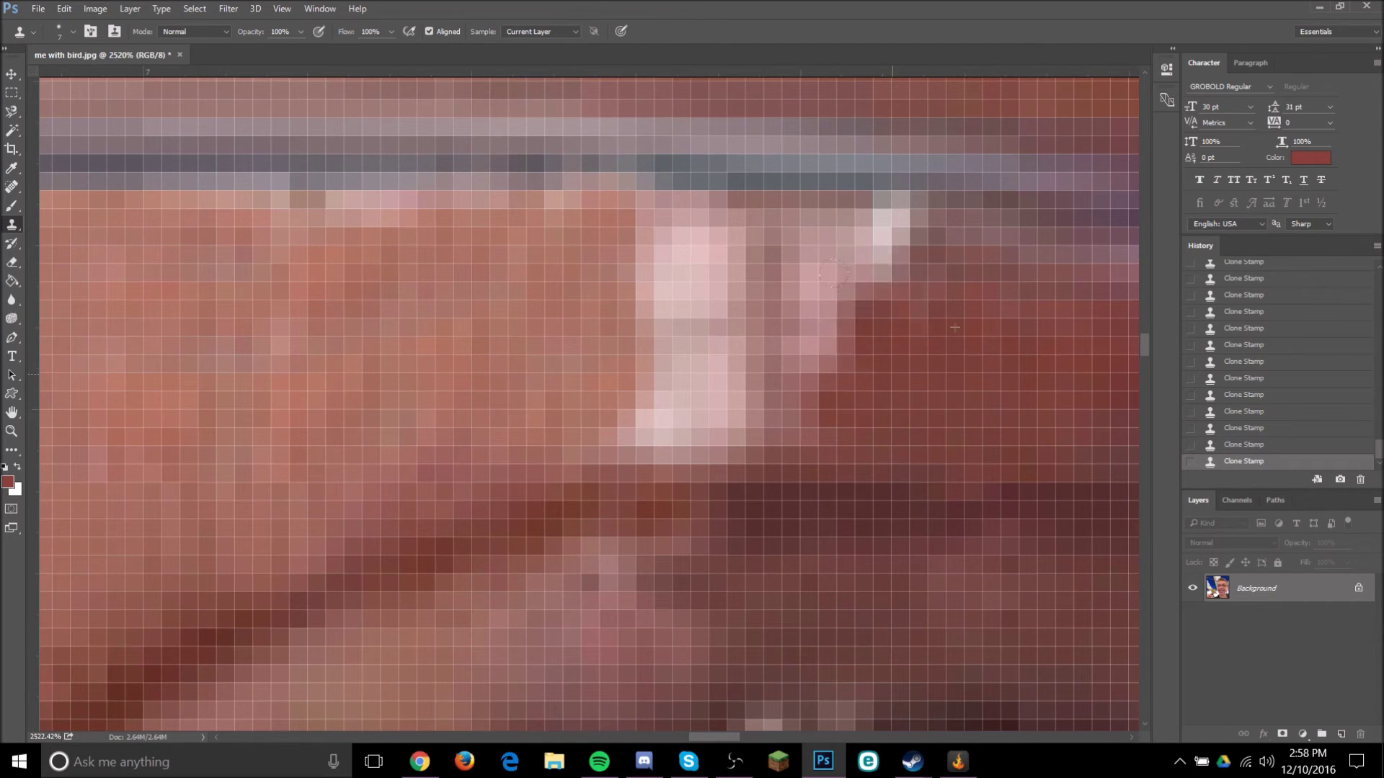
pyautogui.keyDown('alt'); pyautogui.click(865, 411); pyautogui.keyUp('alt')
pyautogui.moveTo(798, 418); pyautogui.dragTo(750, 411)
pyautogui.keyDown('alt'); pyautogui.click(911, 398); pyautogui.keyUp('alt')
pyautogui.click(820, 335)
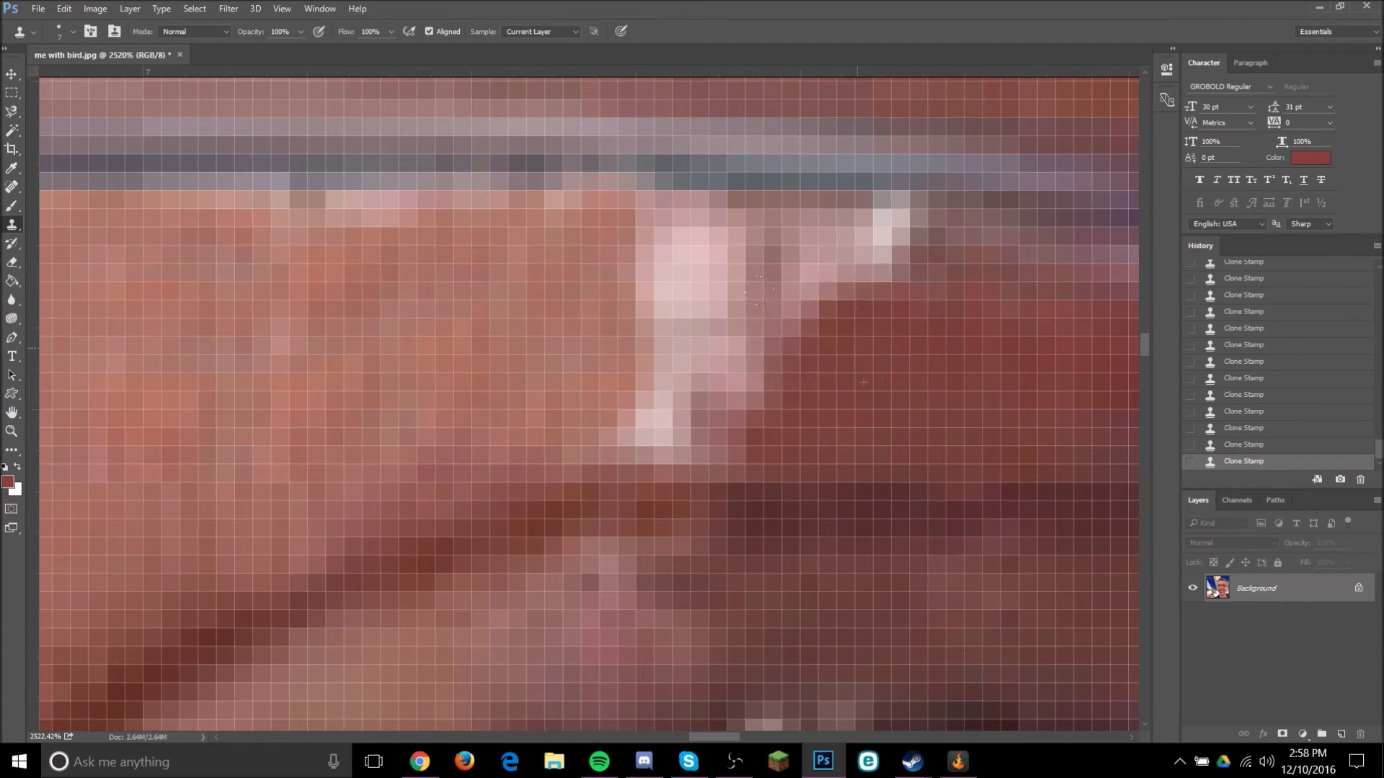
# Clone neighbouring lid skin over the remaining pale pink reflection between the crease and the rim, and along its reddish inner edge.
pyautogui.keyDown('alt'); pyautogui.click(941, 311); pyautogui.keyUp('alt')
pyautogui.moveTo(937, 310); pyautogui.dragTo(836, 268)
pyautogui.keyDown('alt'); pyautogui.click(520, 355); pyautogui.keyUp('alt')
pyautogui.moveTo(659, 395); pyautogui.dragTo(661, 291)
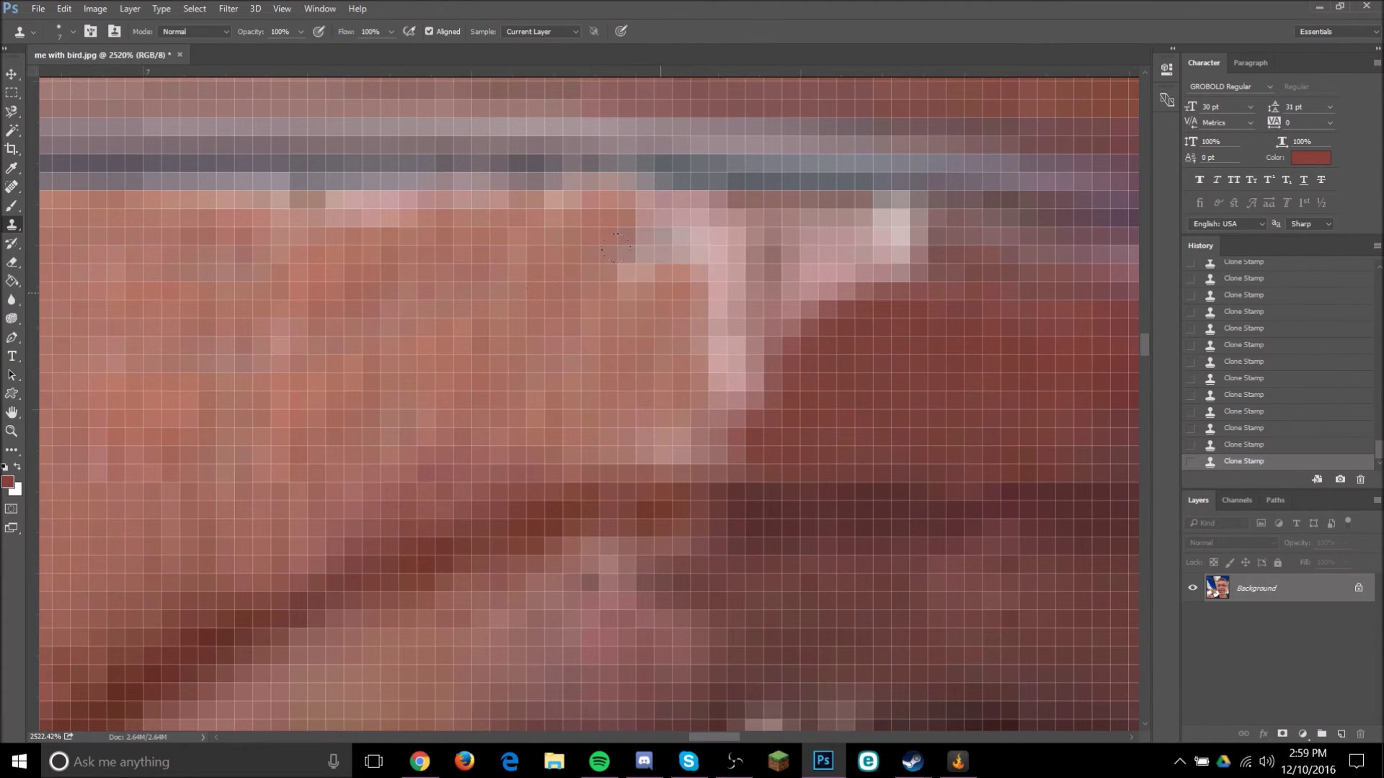
pyautogui.moveTo(616, 248); pyautogui.dragTo(640, 210)
pyautogui.keyDown('alt'); pyautogui.click(407, 418); pyautogui.keyUp('alt')
pyautogui.moveTo(653, 436)
pyautogui.mouseDown()
pyautogui.moveTo(666, 438)
pyautogui.moveTo(695, 252)
pyautogui.moveTo(876, 238)
pyautogui.moveTo(720, 227)
pyautogui.mouseUp()
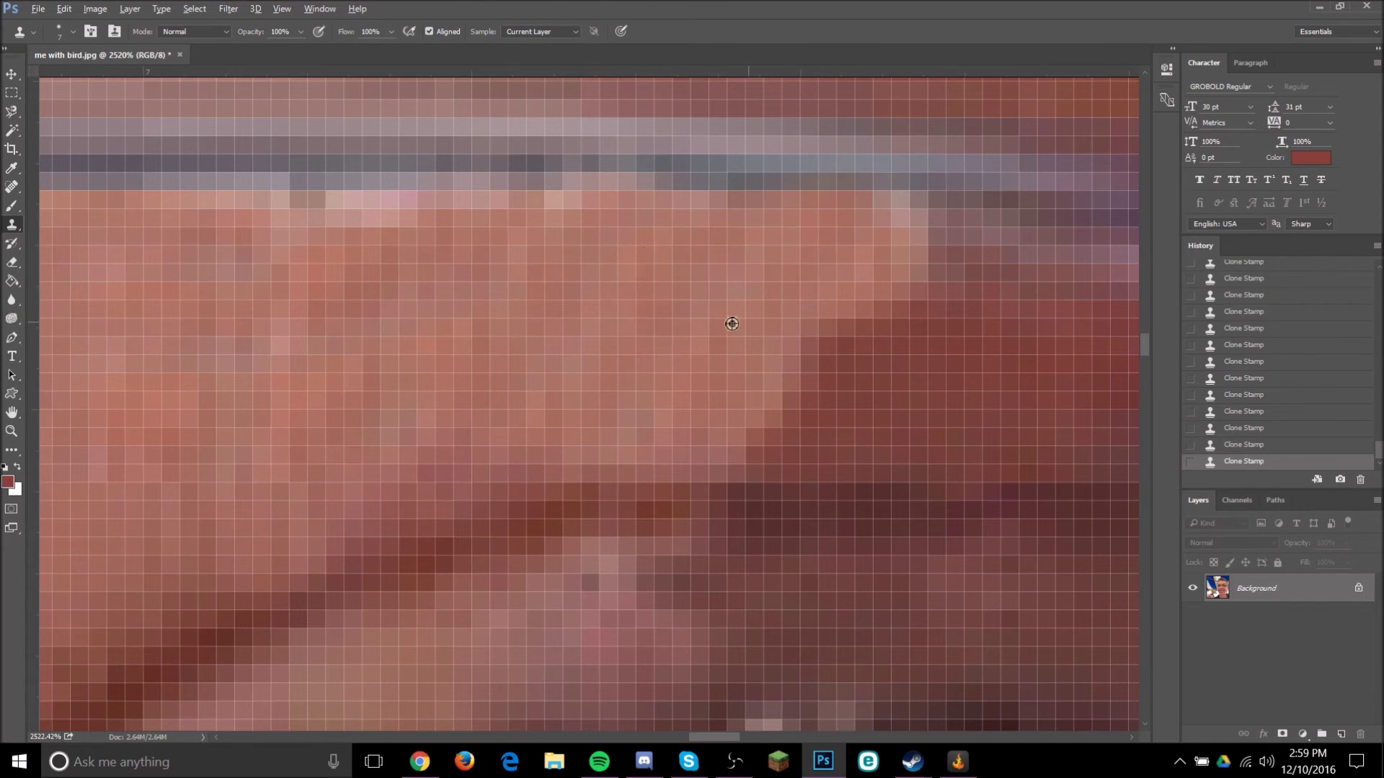
# Clone lid skin over the pinkish patch just below the crease above the iris, undoing the unwanted last stroke.
pyautogui.scroll(-10, 880, 266)
pyautogui.scroll(8, 905, 270)
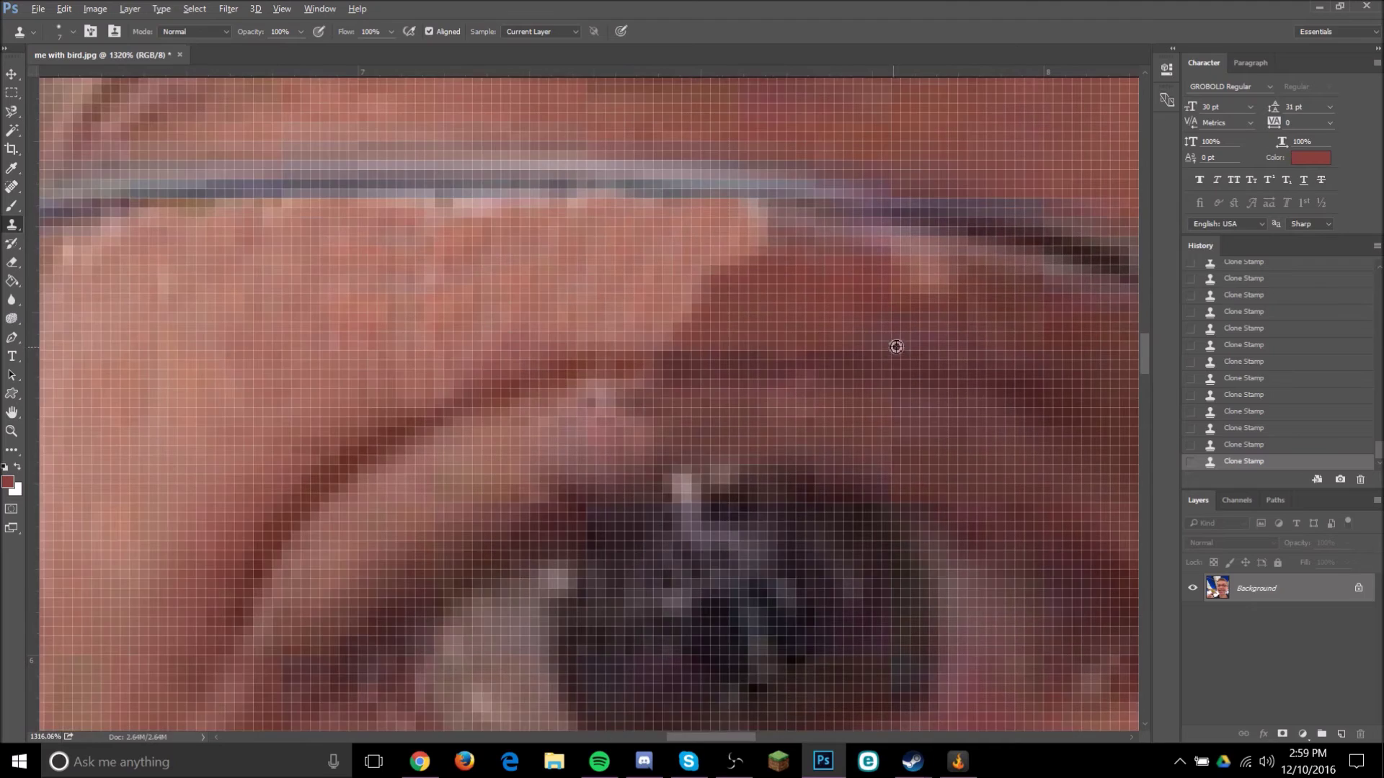
pyautogui.scroll(2, 627, 395)
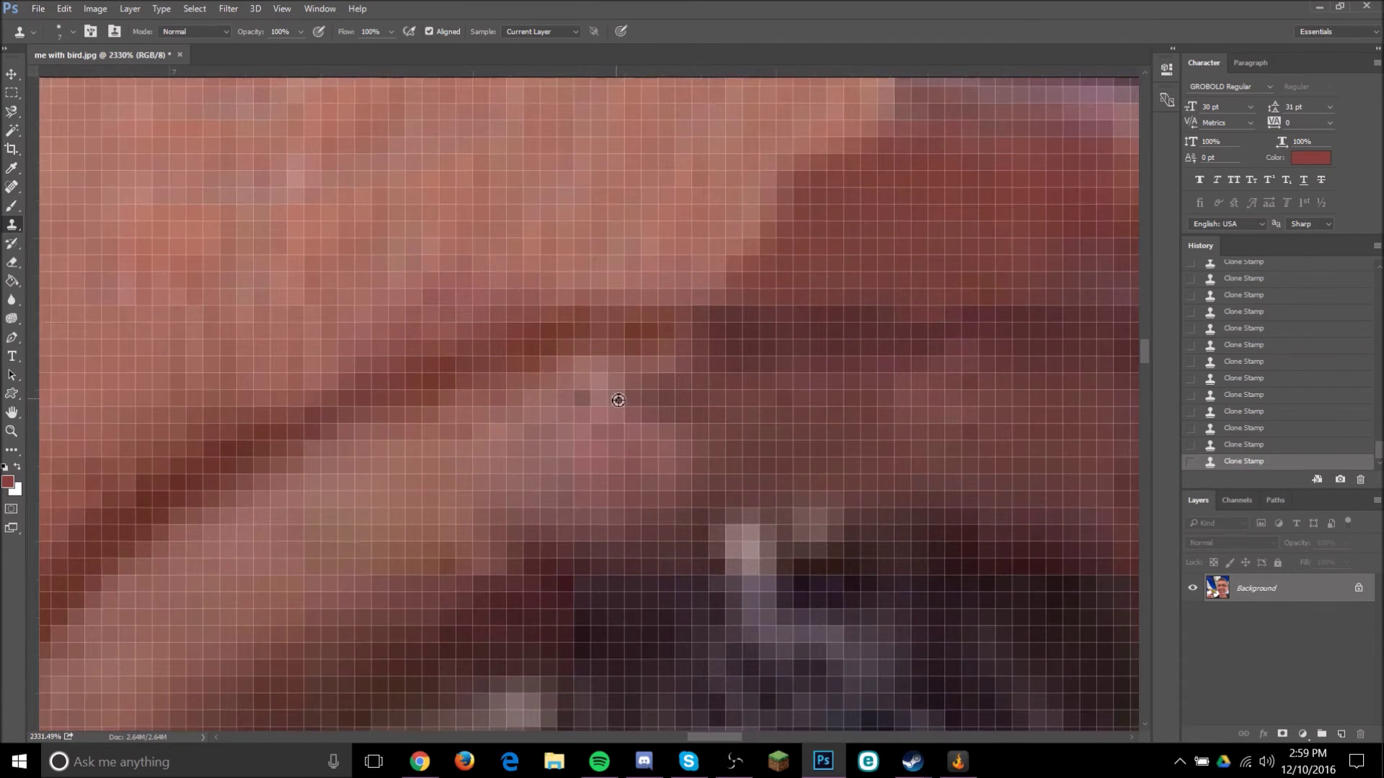
pyautogui.keyDown('alt'); pyautogui.click(426, 498); pyautogui.keyUp('alt')
pyautogui.moveTo(596, 397)
pyautogui.mouseDown()
pyautogui.moveTo(584, 484)
pyautogui.moveTo(582, 398)
pyautogui.moveTo(667, 464)
pyautogui.mouseUp()
pyautogui.keyDown('alt'); pyautogui.click(313, 526); pyautogui.keyUp('alt')
pyautogui.hotkey('ctrl', 'z')
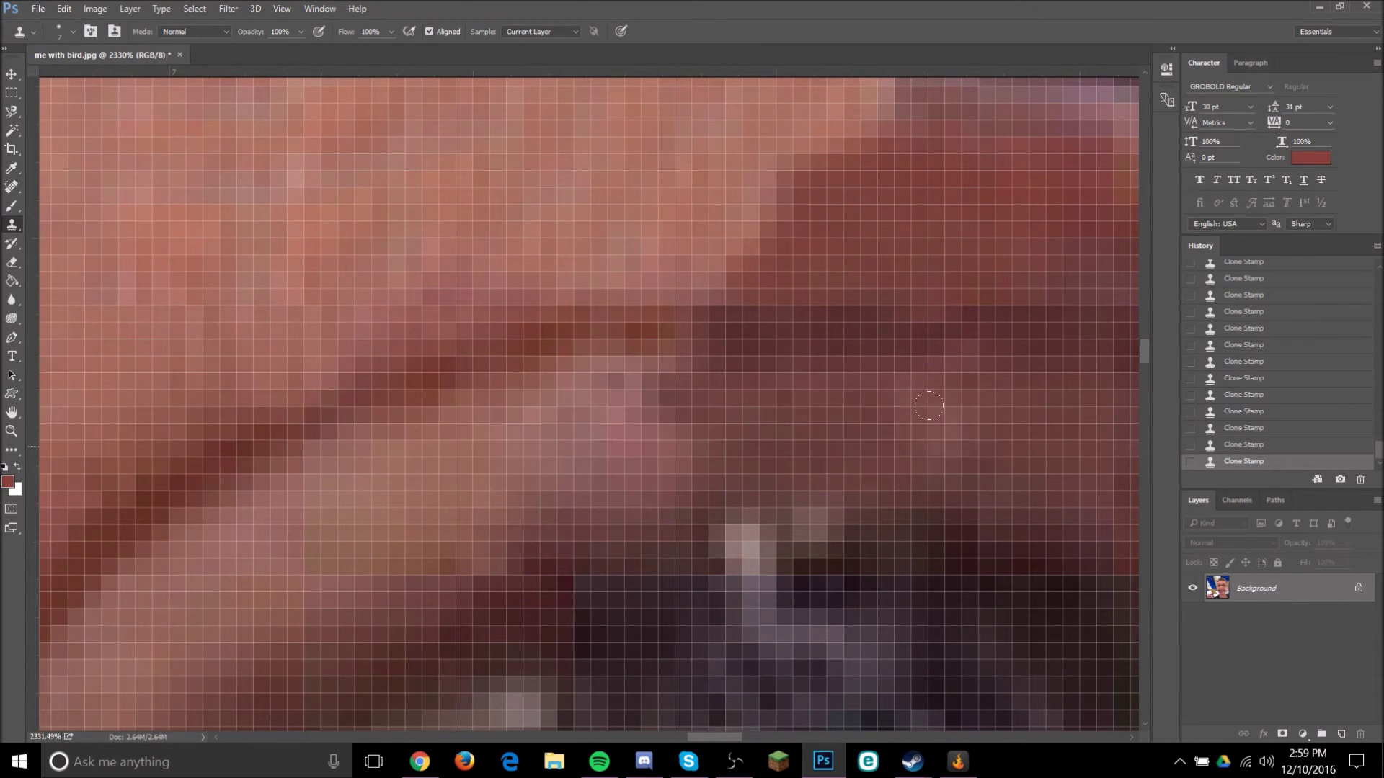
pyautogui.hotkey('ctrl', 'alt', 'z')
# Paint the sampled brown crease colour across the break in the eyelid crease with the Brush at 17% opacity.
pyautogui.scroll(1, 8, 230)
pyautogui.click(11, 206)
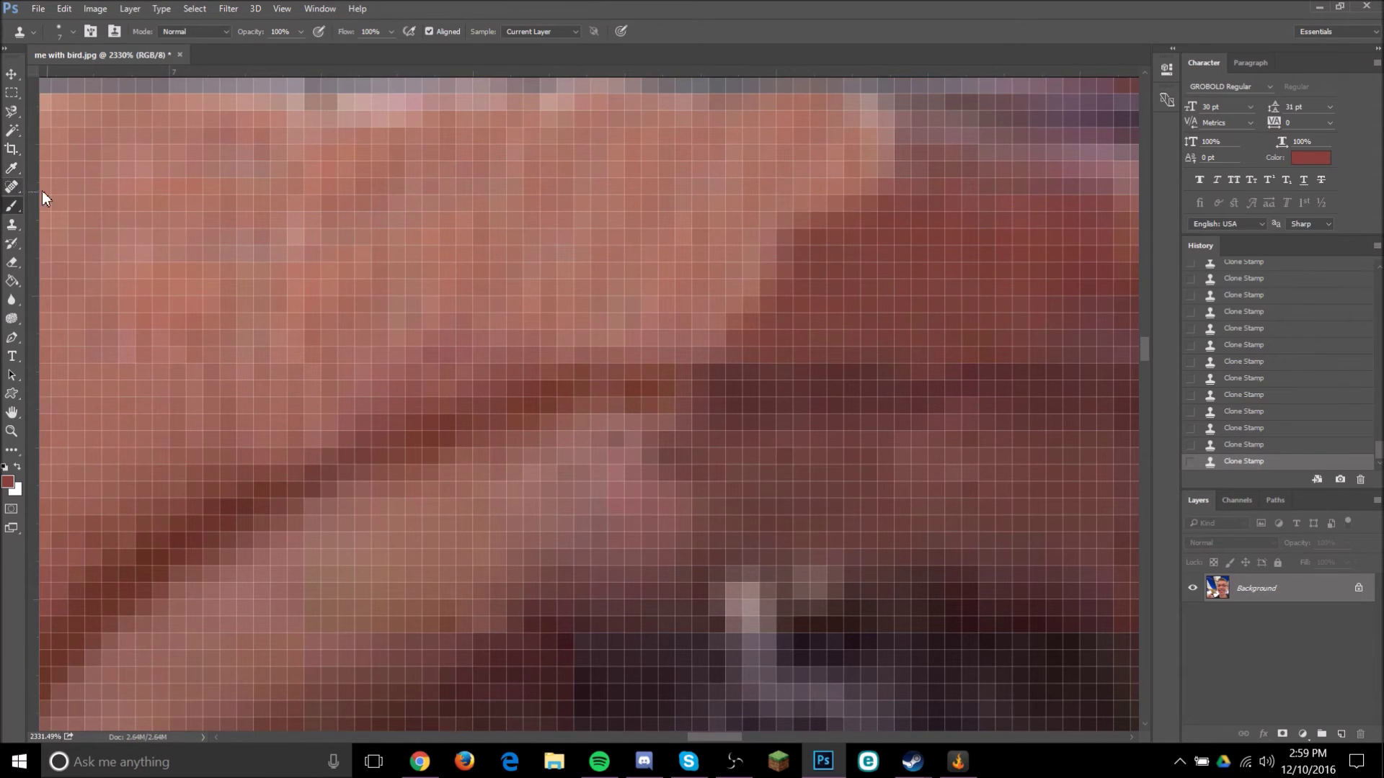
pyautogui.scroll(1, 873, 321)
pyautogui.keyDown('alt'); pyautogui.scroll(3, 874, 320); pyautogui.keyUp('alt')
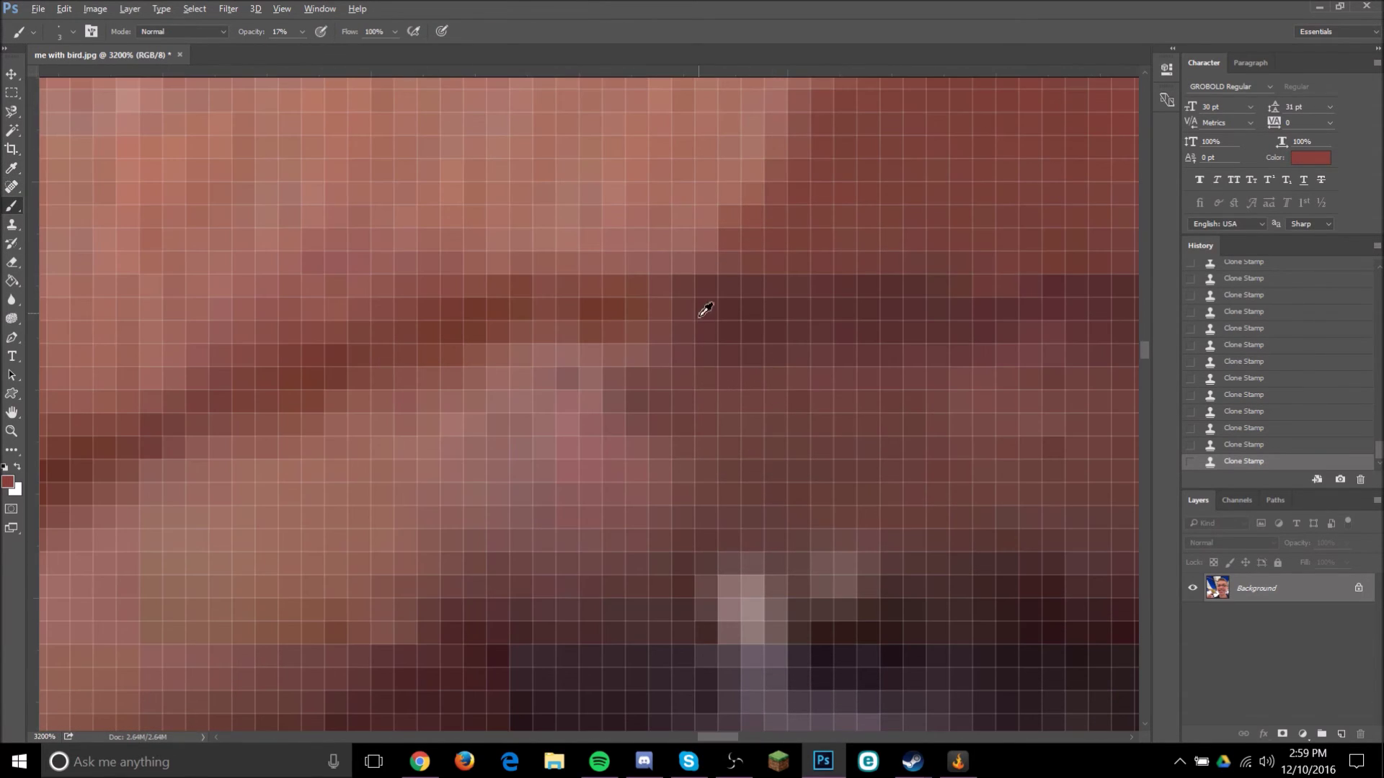
pyautogui.keyDown('alt'); pyautogui.click(609, 305); pyautogui.keyUp('alt')
pyautogui.click(665, 286)
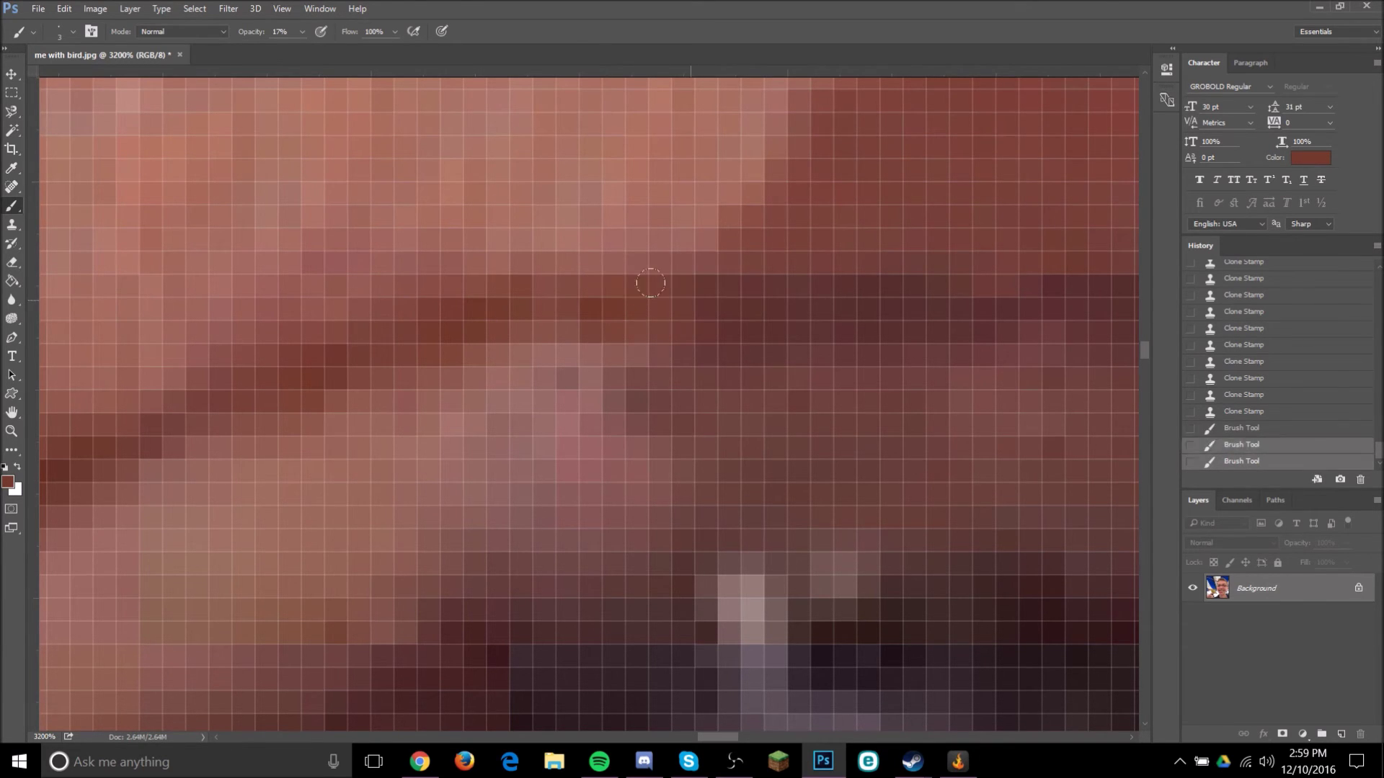
pyautogui.click(673, 288)
pyautogui.click(822, 288)
# Brush a sampled skin tone over the pink patch and dark pixels just below the crease.
pyautogui.keyDown('alt'); pyautogui.scroll(-8, 893, 237); pyautogui.keyUp('alt')
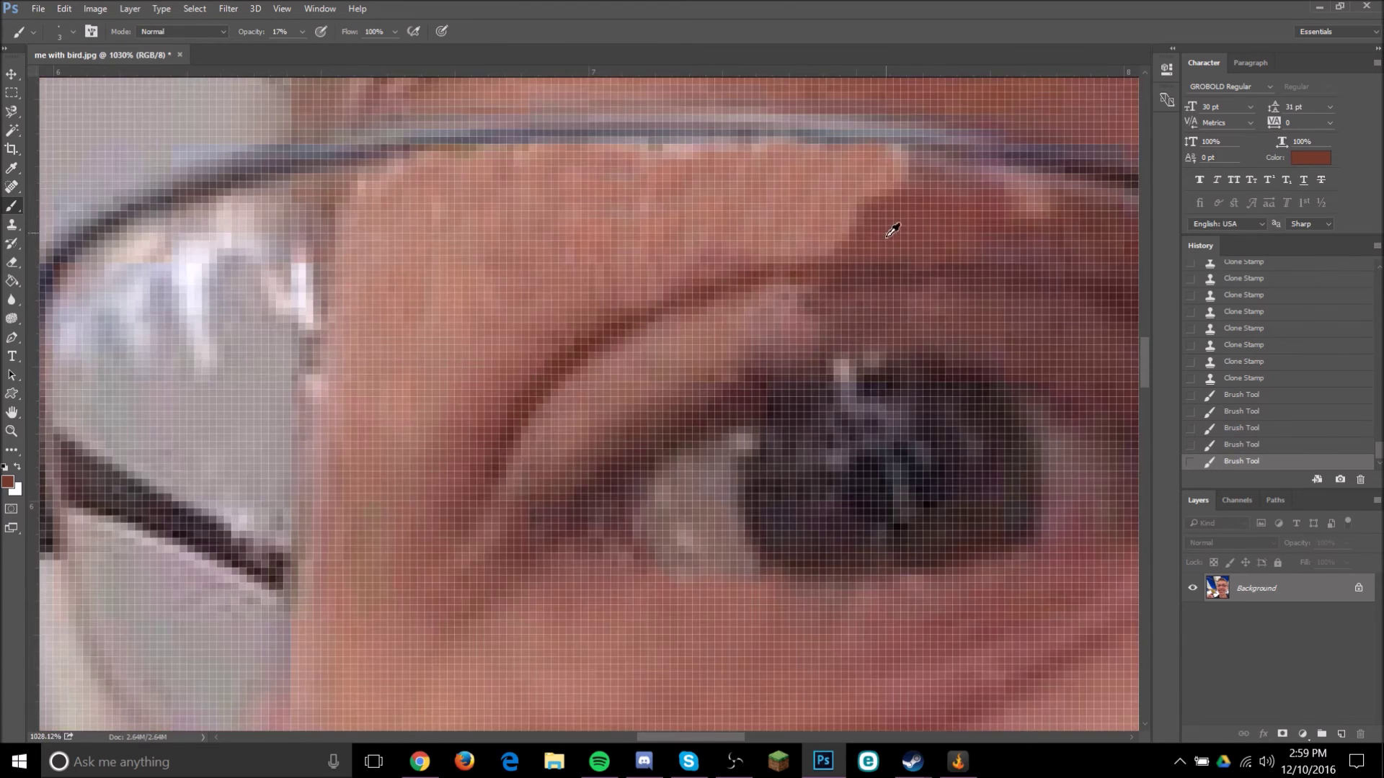
pyautogui.keyDown('alt'); pyautogui.scroll(8, 948, 228); pyautogui.keyUp('alt')
pyautogui.scroll(-3, 619, 454)
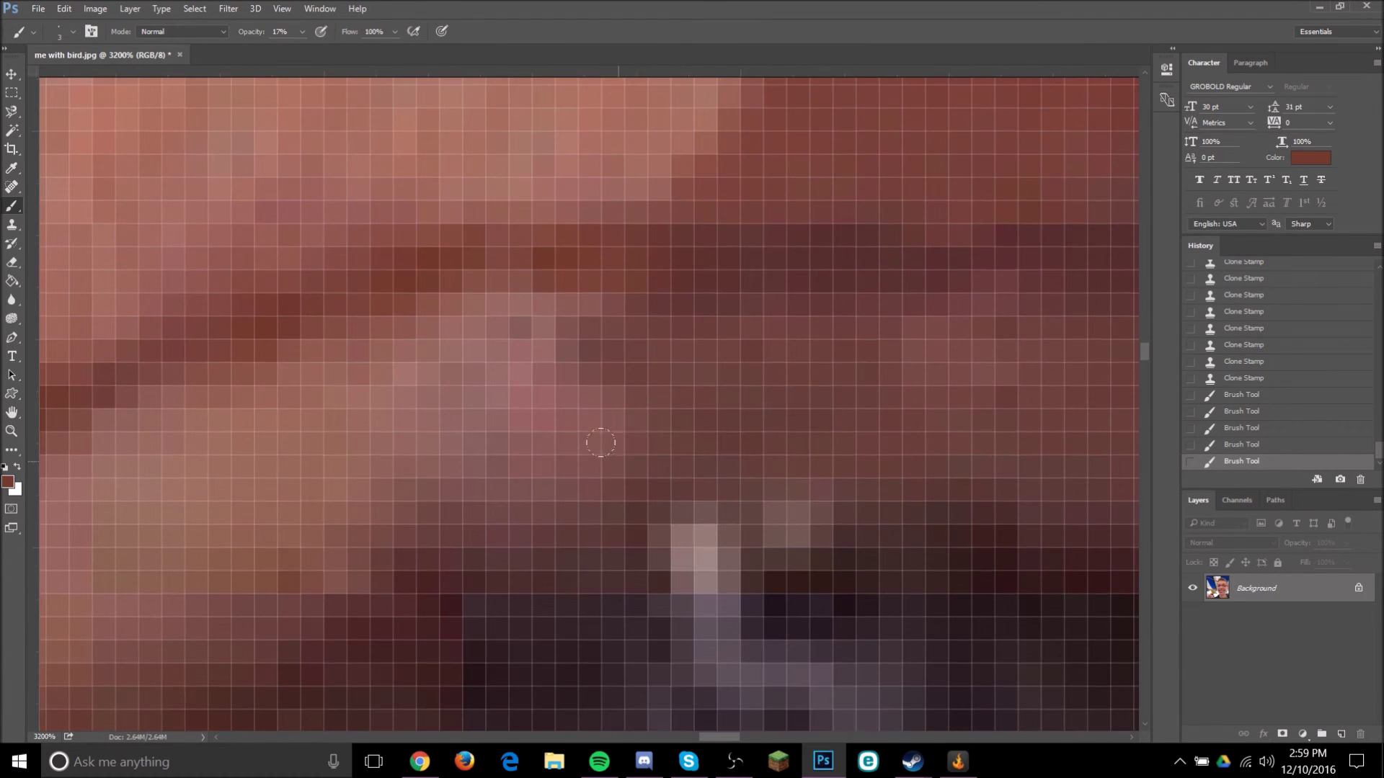
pyautogui.click(513, 344)
pyautogui.keyDown('alt'); pyautogui.click(338, 499); pyautogui.keyUp('alt')
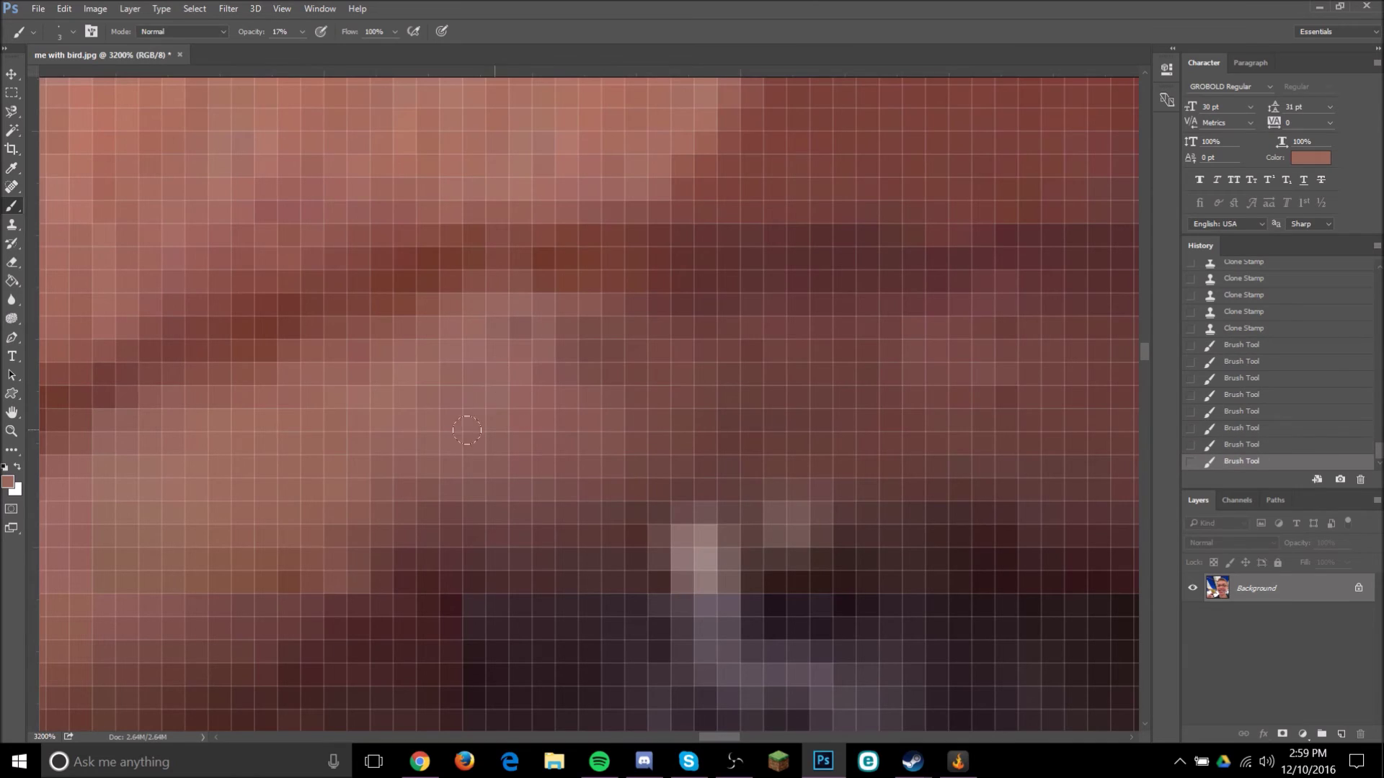
pyautogui.click(434, 378)
pyautogui.scroll(-5, 673, 257)
pyautogui.scroll(5, 657, 318)
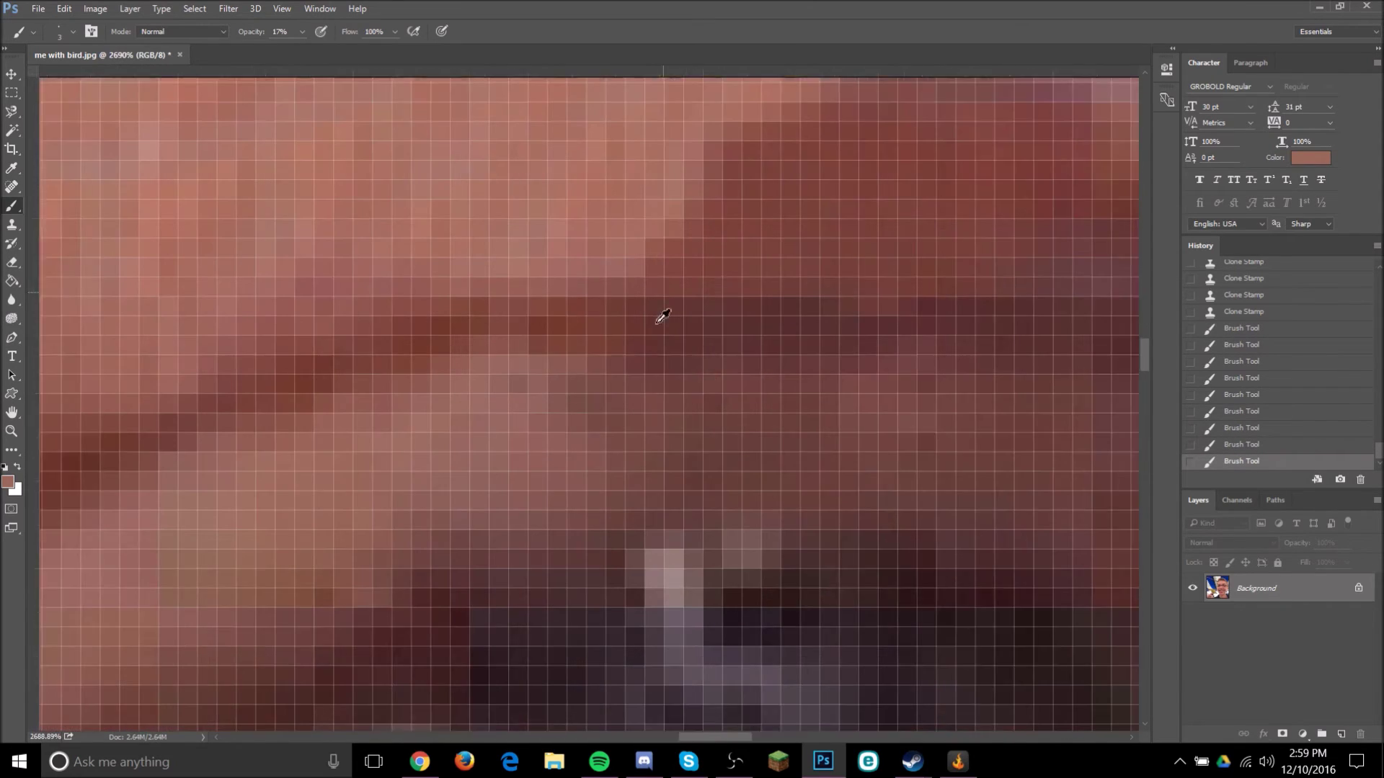
# Blend the light and dark parts of the lid below the crease with sampled reddish-brown and pinkish skin tones.
pyautogui.keyDown('alt'); pyautogui.click(648, 457); pyautogui.keyUp('alt')
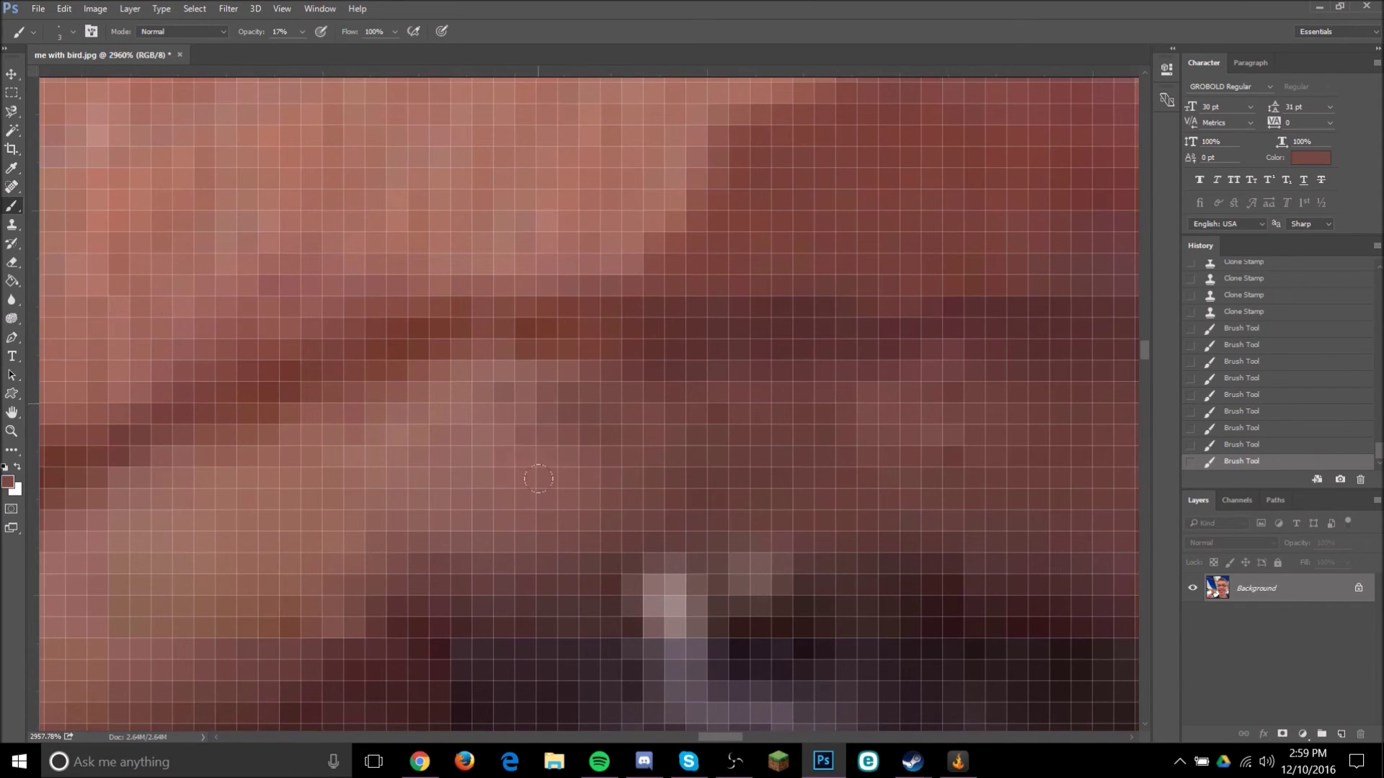
pyautogui.click(542, 518)
pyautogui.scroll(-7, 581, 247)
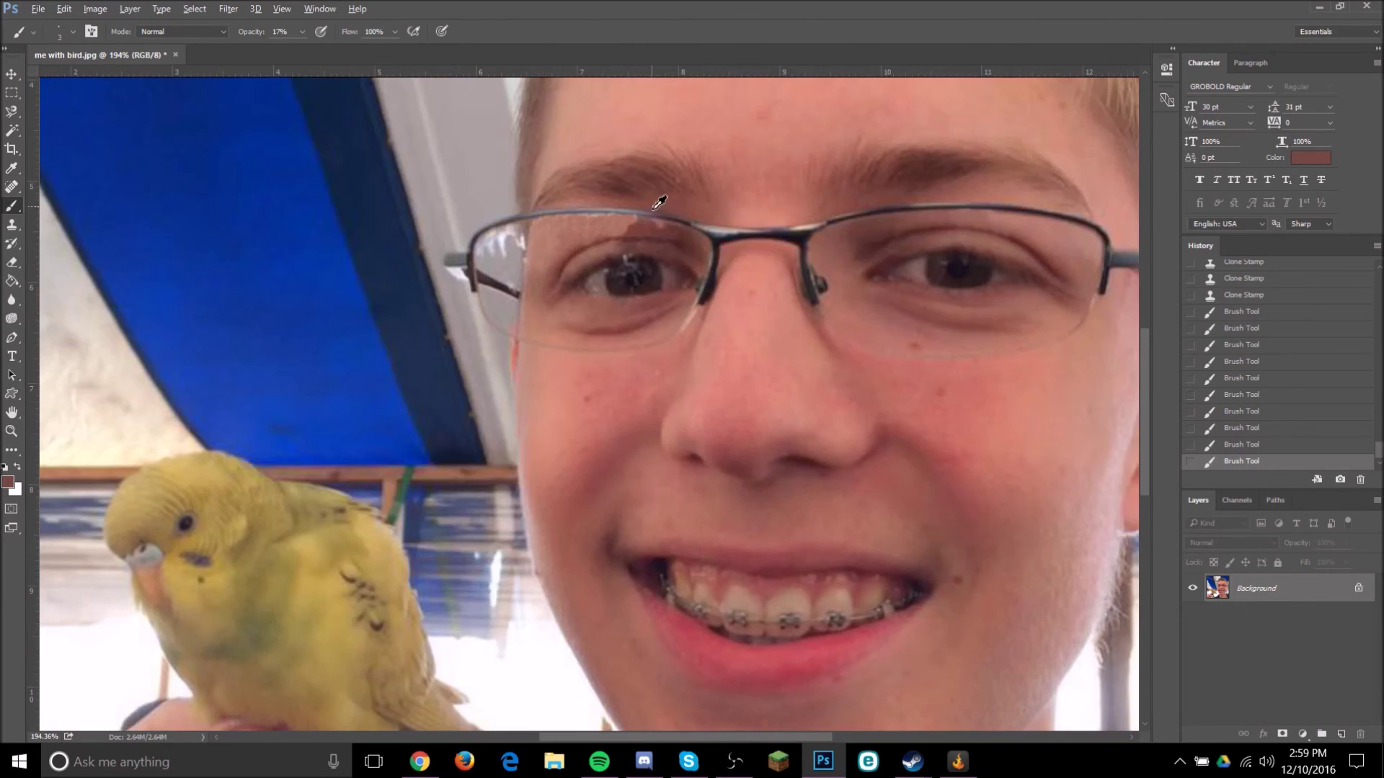
pyautogui.scroll(7, 661, 204)
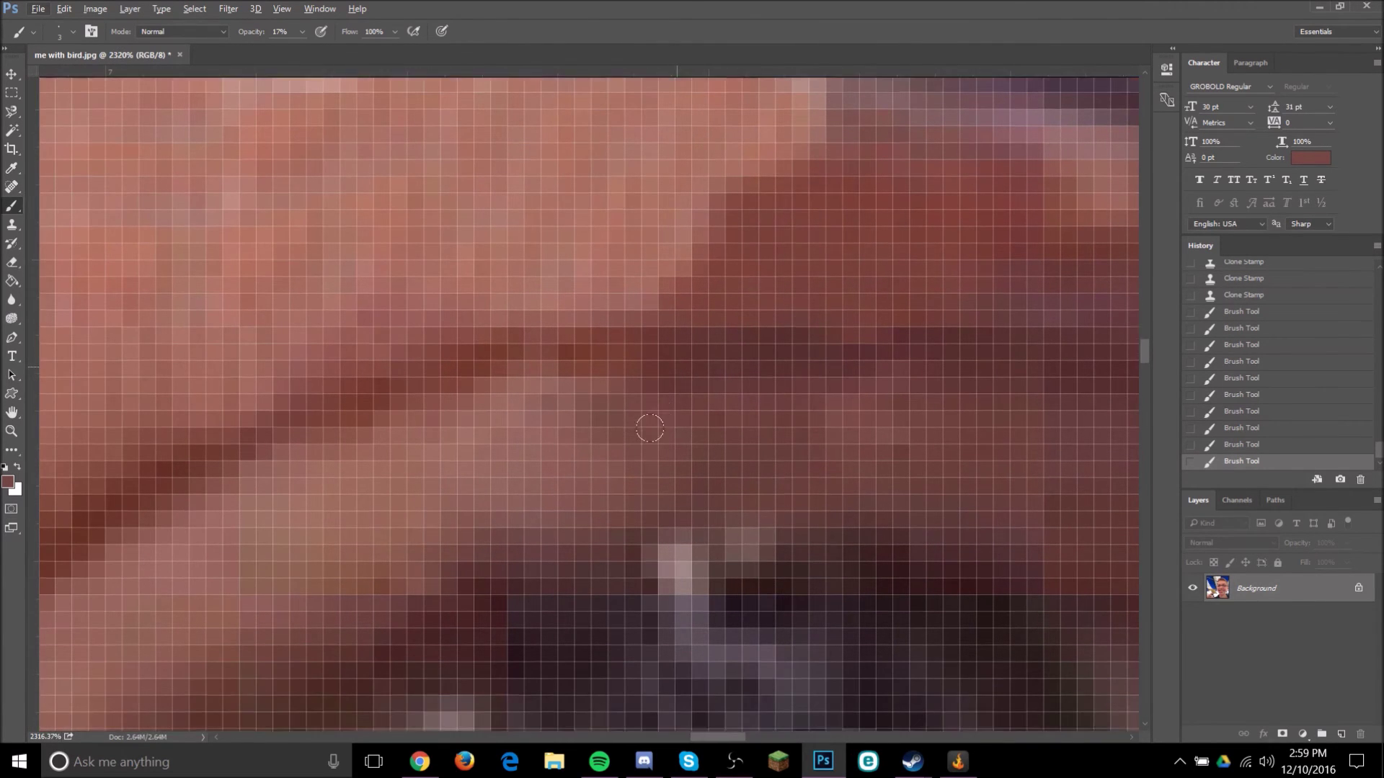
pyautogui.scroll(2, 655, 430)
pyautogui.keyDown('alt'); pyautogui.click(523, 341); pyautogui.keyUp('alt')
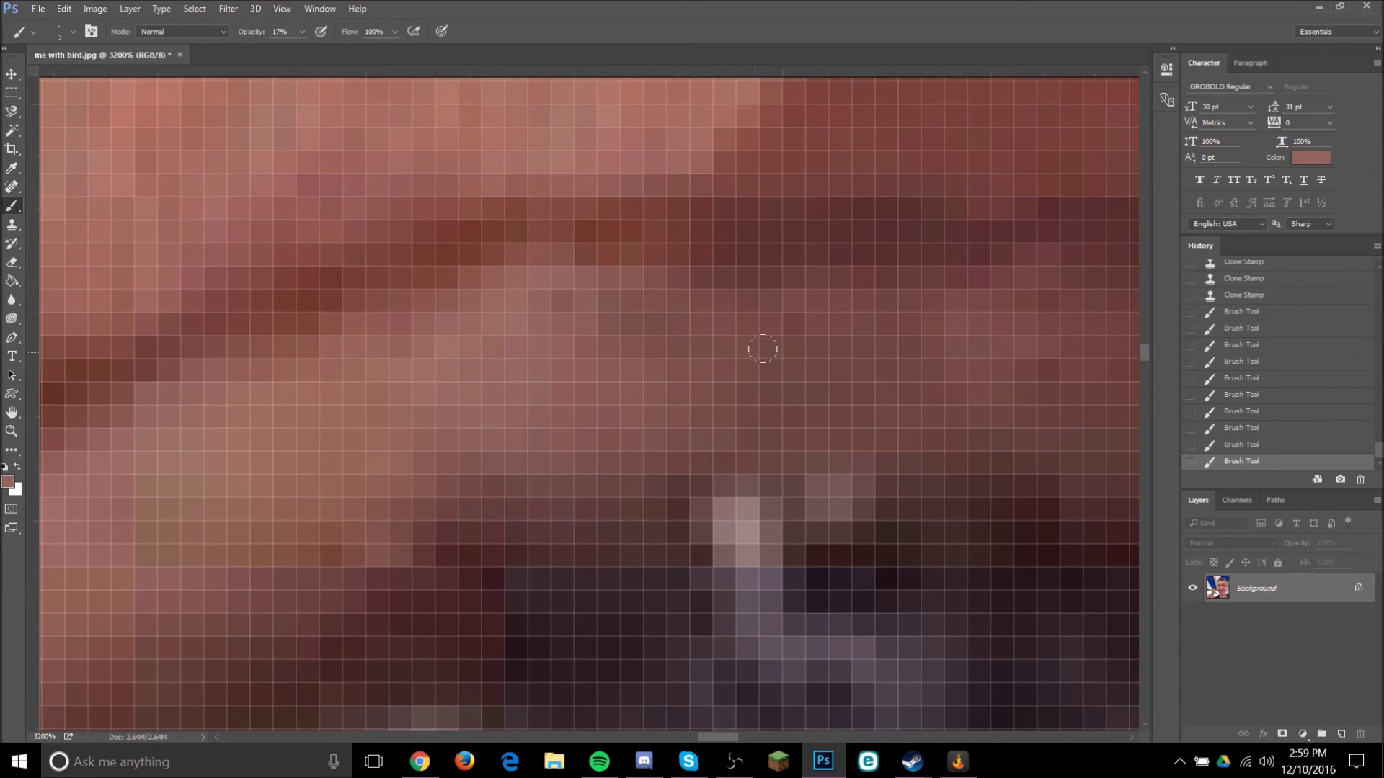
pyautogui.scroll(-5, 710, 272)
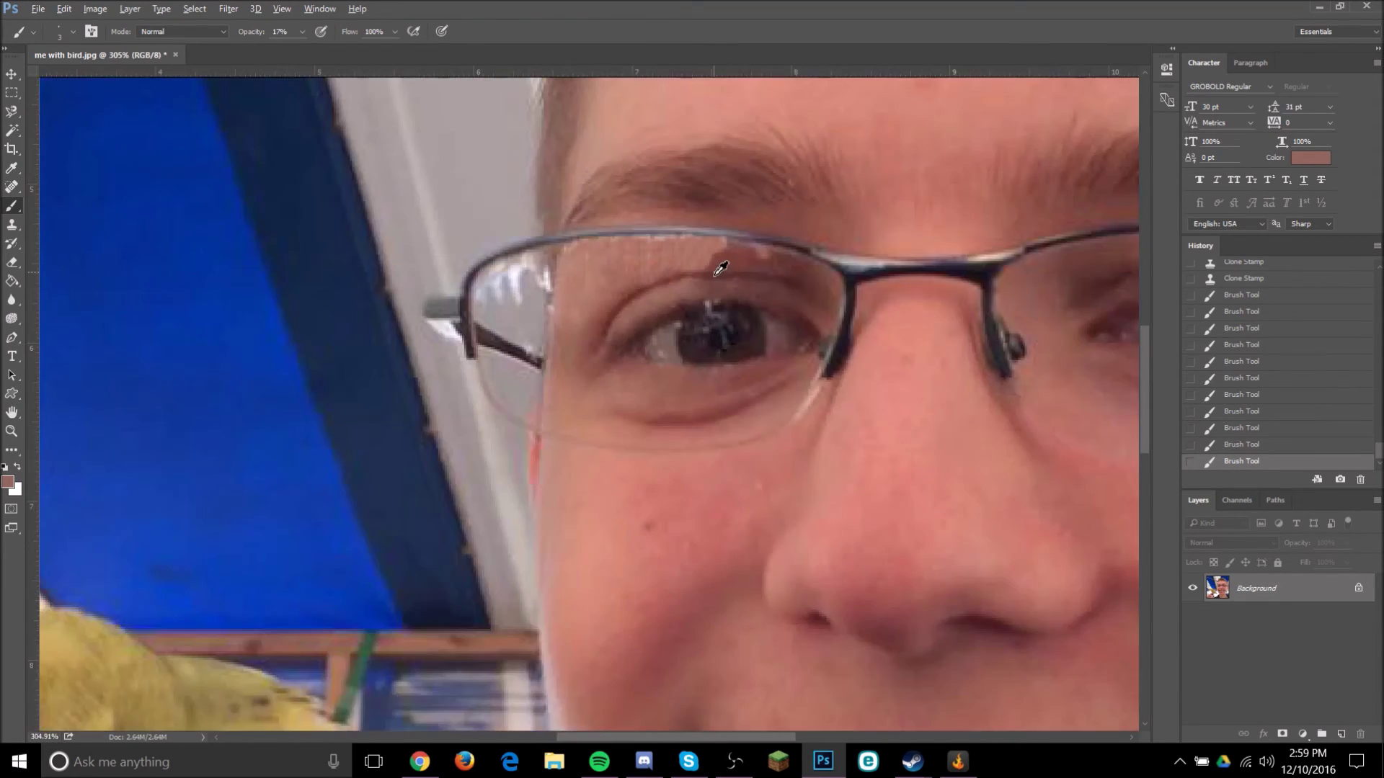
# Paint sampled reddish brown along the hard edge between the lighter cloned skin and the darker inner lid under the rim.
pyautogui.scroll(5, 725, 267)
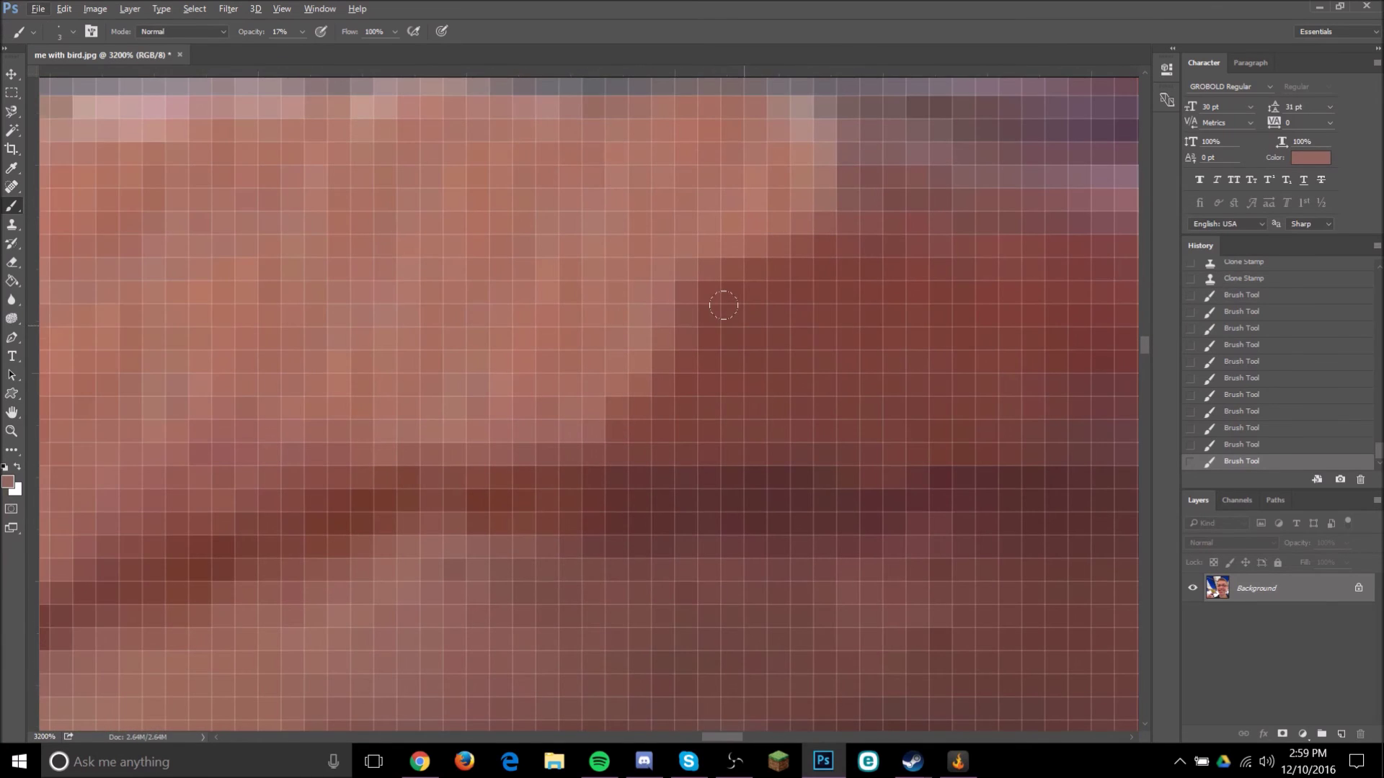
pyautogui.keyDown('alt'); pyautogui.click(715, 402); pyautogui.keyUp('alt')
pyautogui.click(782, 128)
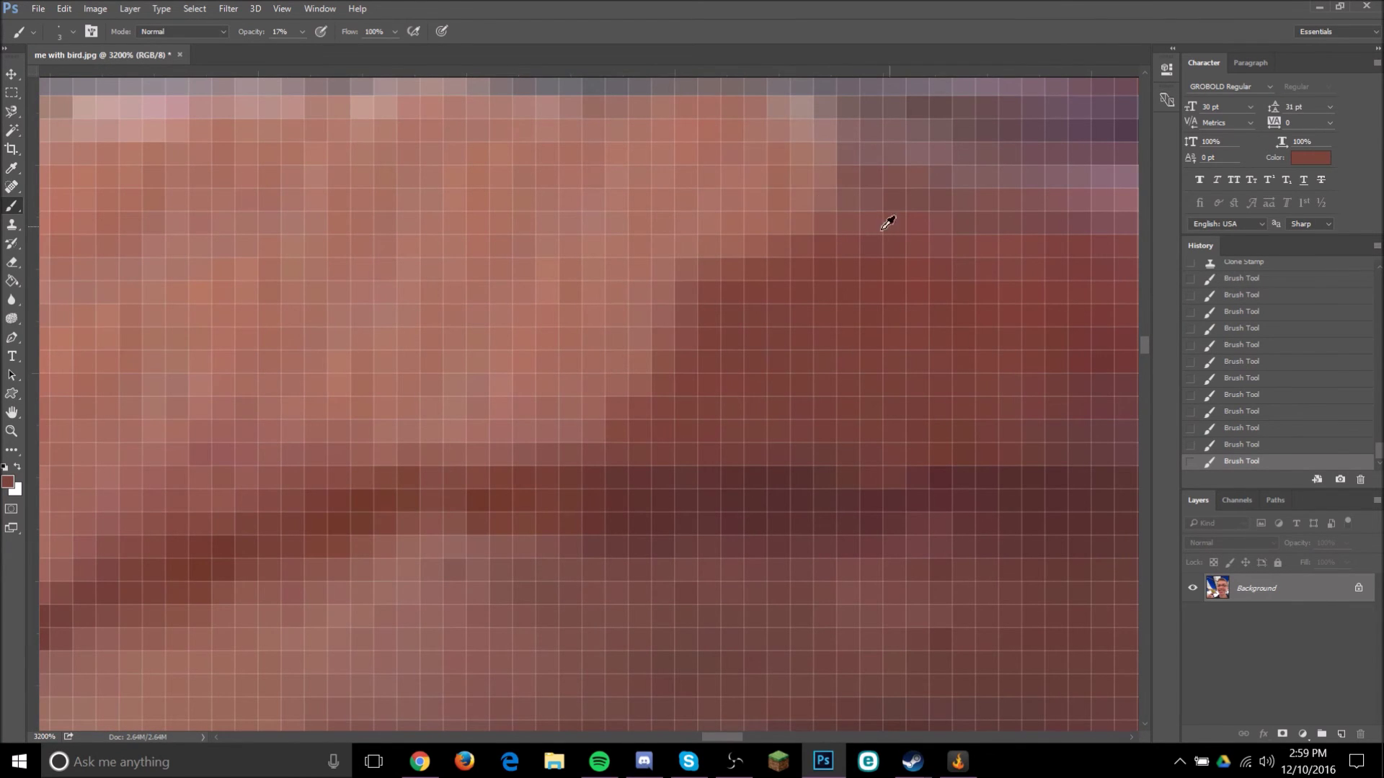
pyautogui.scroll(-4, 879, 185)
pyautogui.scroll(-2, 942, 231)
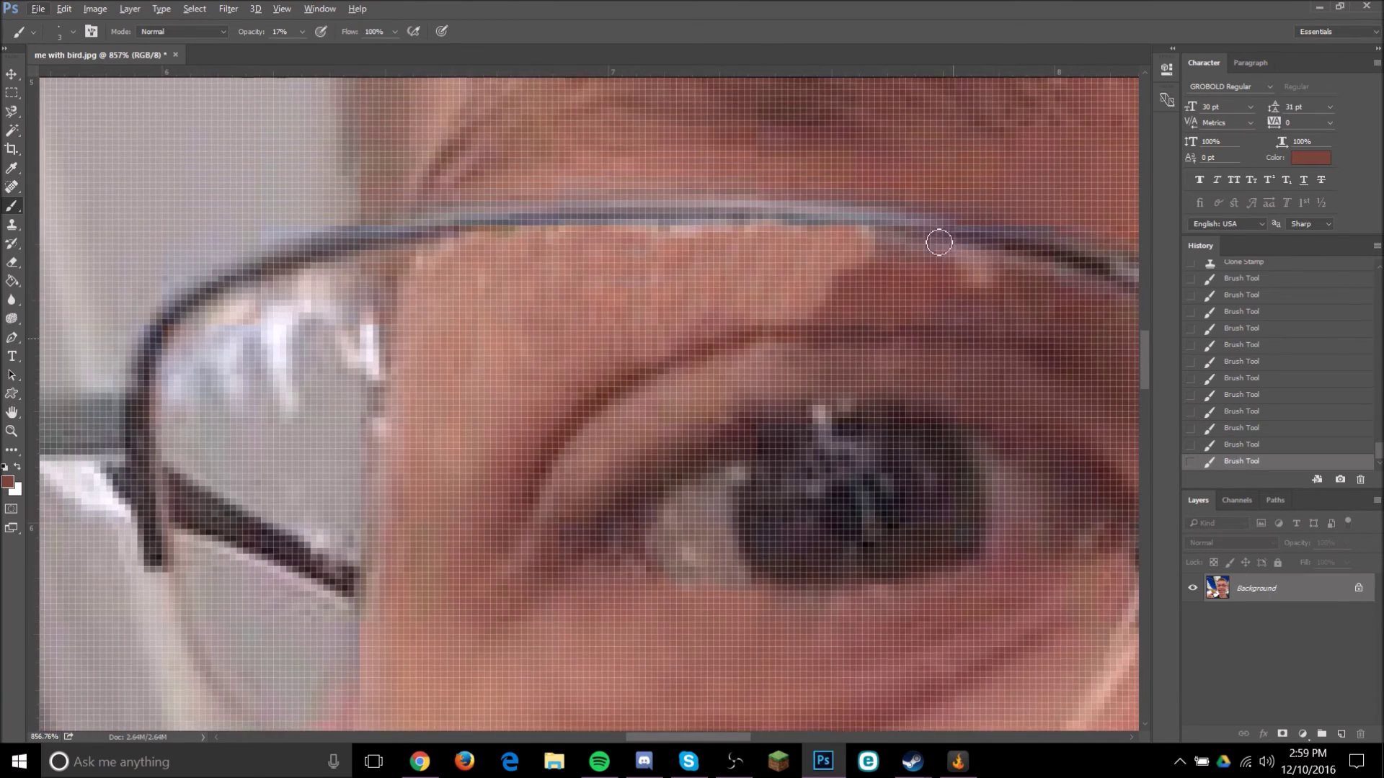
pyautogui.scroll(6, 959, 303)
pyautogui.scroll(-3, 508, 490)
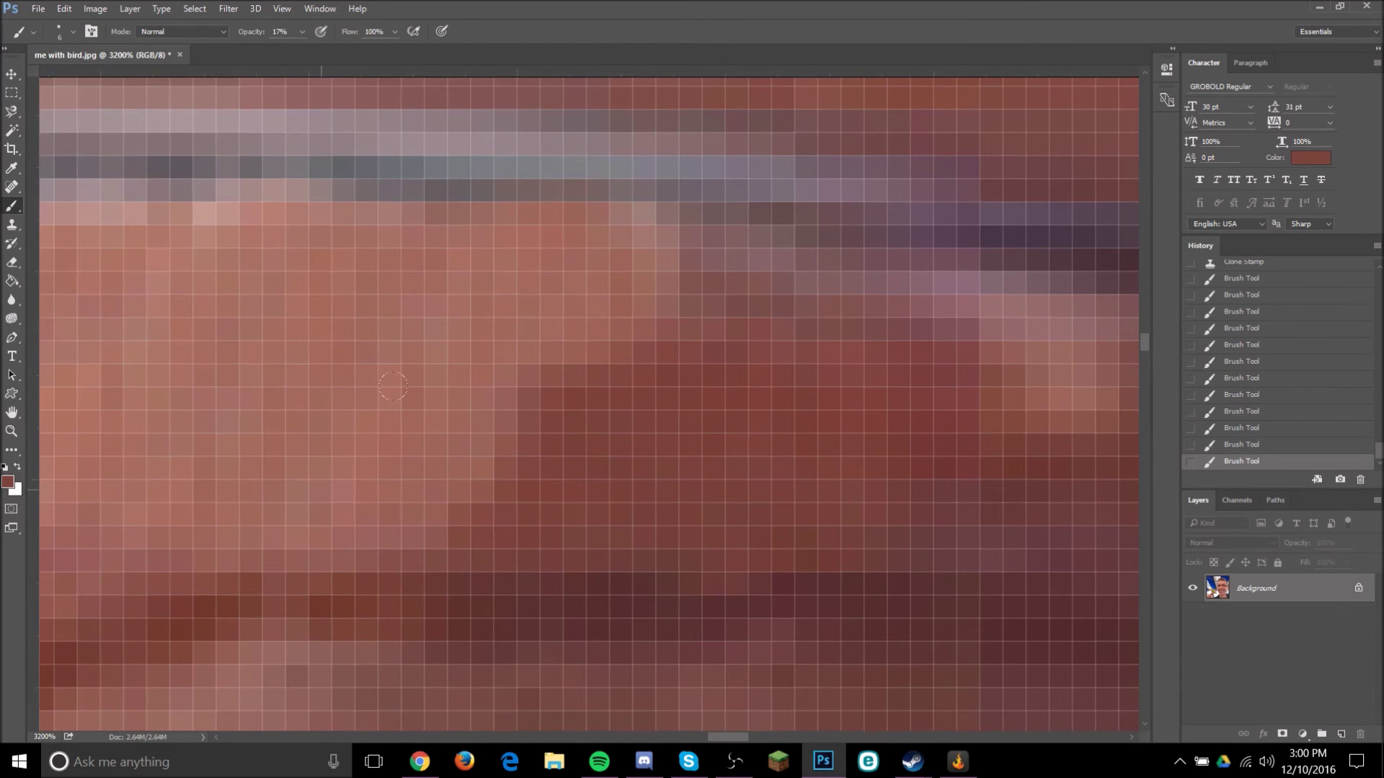
pyautogui.moveTo(256, 420); pyautogui.dragTo(334, 392)
pyautogui.moveTo(514, 302); pyautogui.dragTo(550, 283)
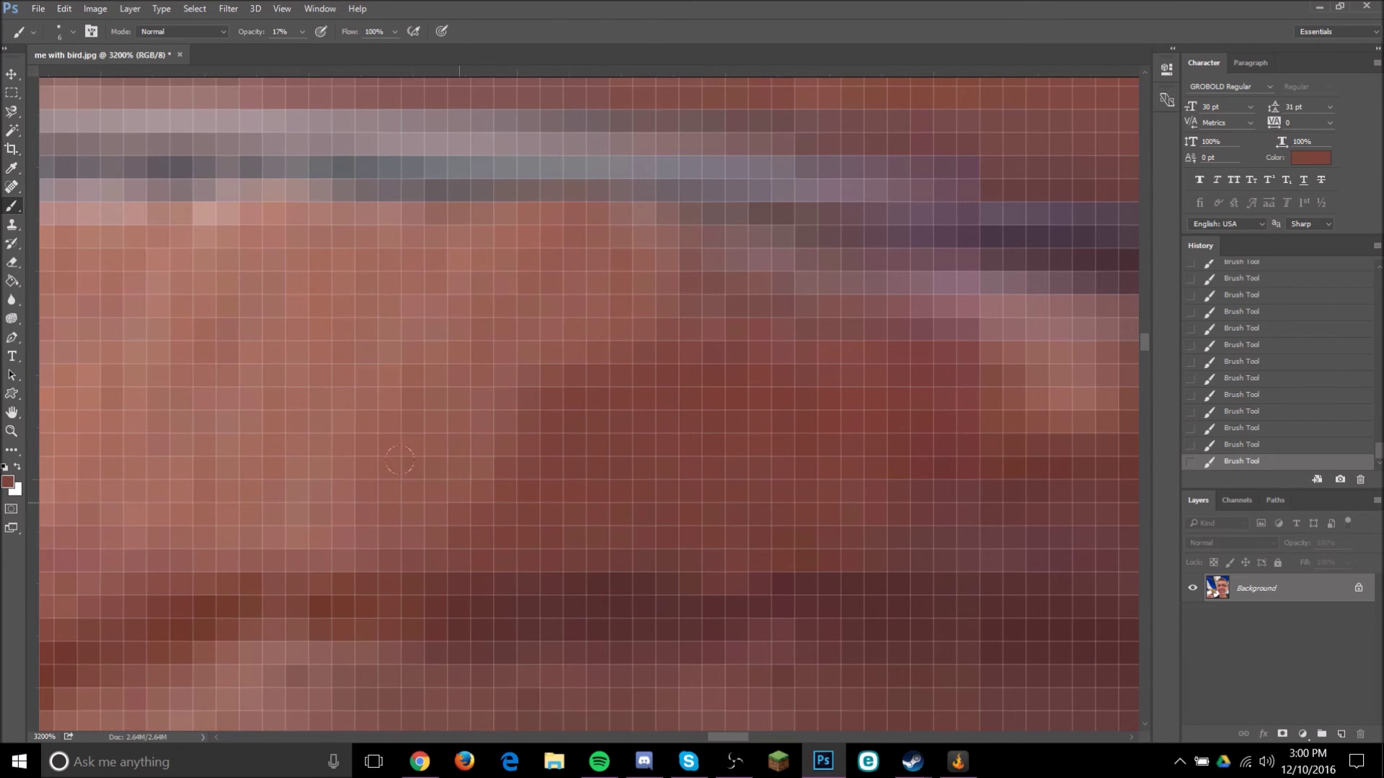
# Brush sampled light pink skin over the dark inner lid and sampled dark red over the lighter side to even the transition.
pyautogui.keyDown('alt'); pyautogui.click(124, 338); pyautogui.keyUp('alt')
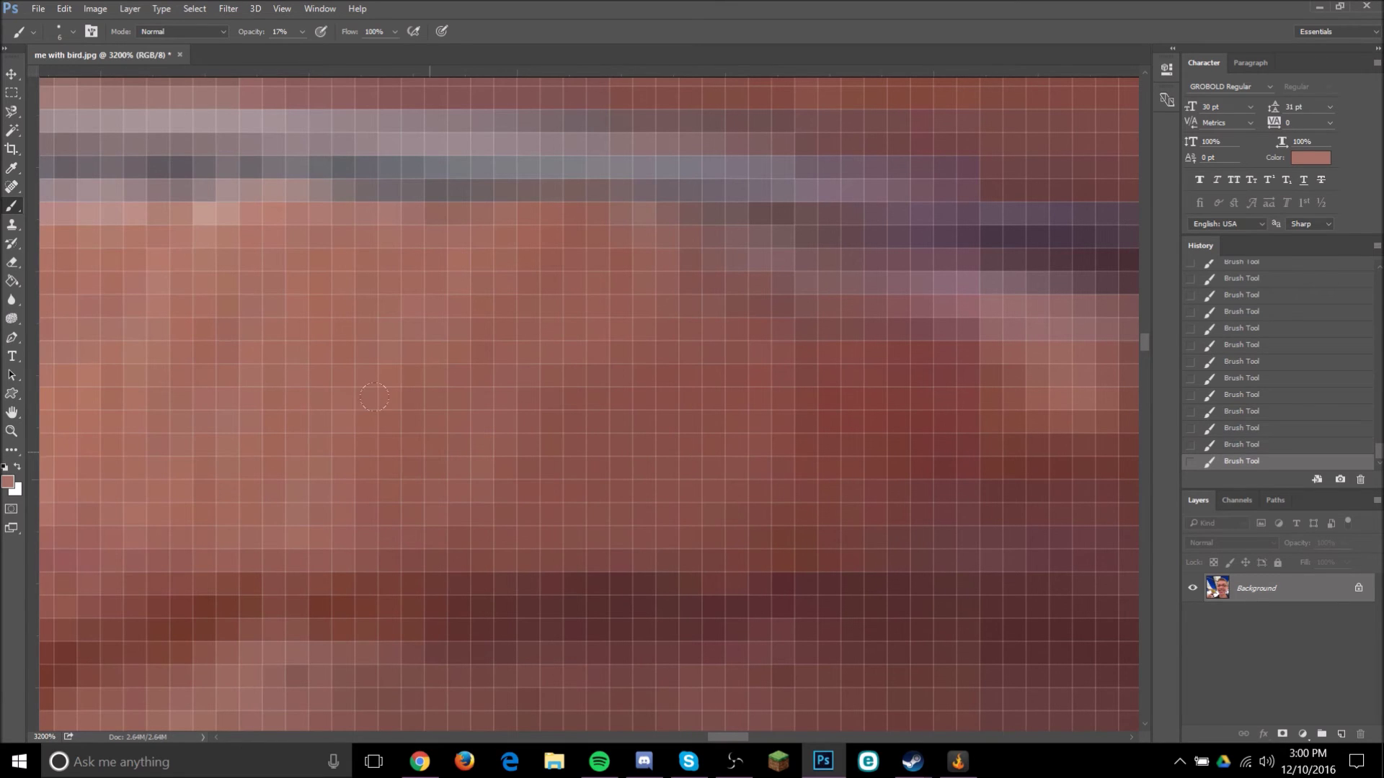
pyautogui.hscroll(-3, 432, 463)
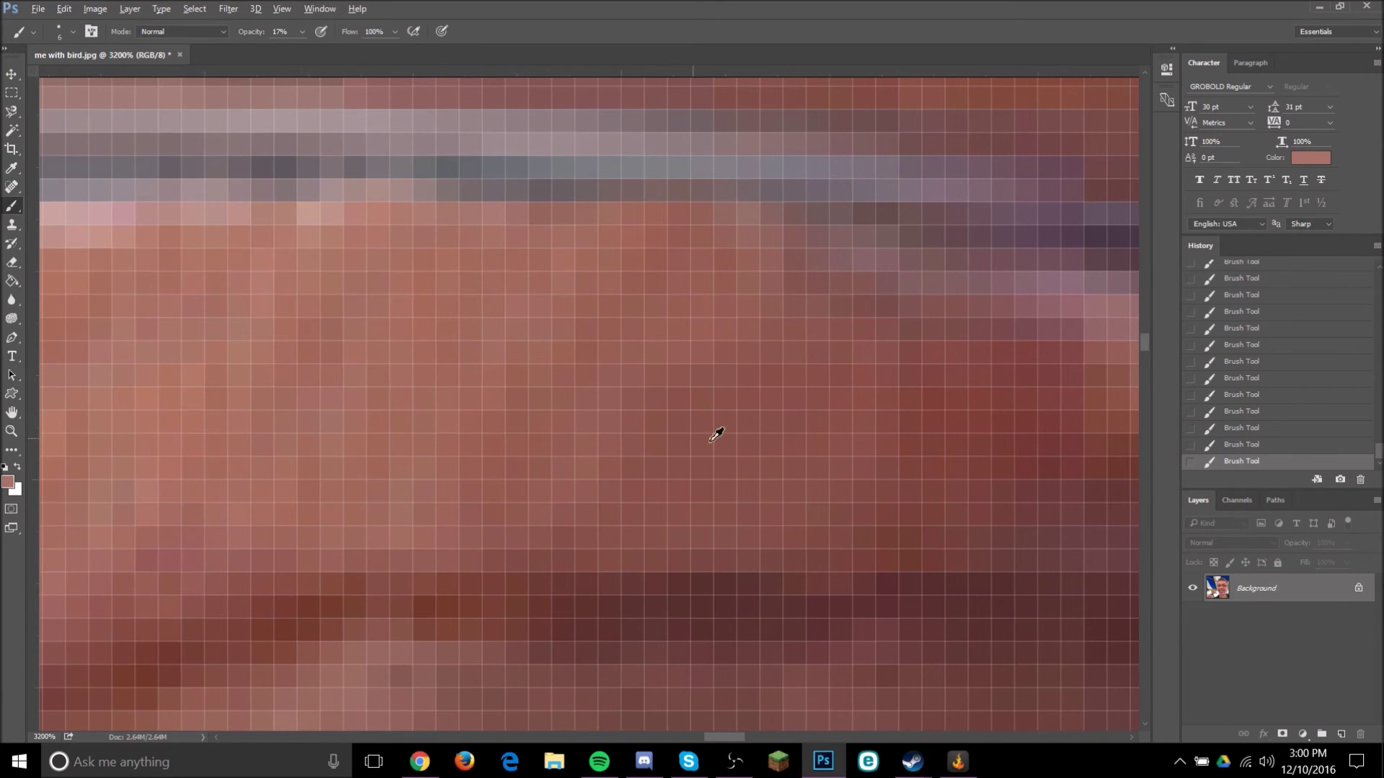
pyautogui.keyDown('alt'); pyautogui.click(915, 385); pyautogui.keyUp('alt')
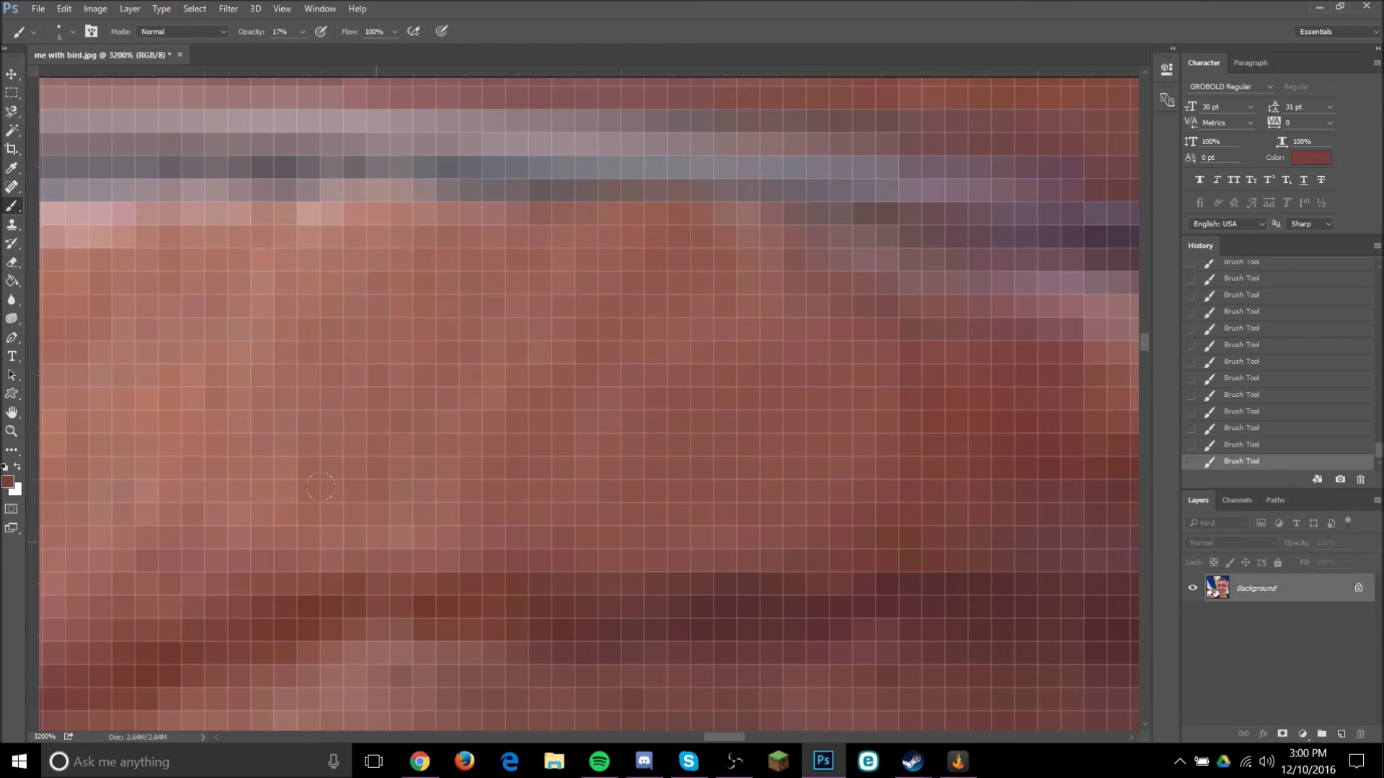
# Smooth the repainted lid skin above and below the crease with the Blur tool at 23% strength.
pyautogui.scroll(-10, 823, 386)
pyautogui.scroll(8, 955, 318)
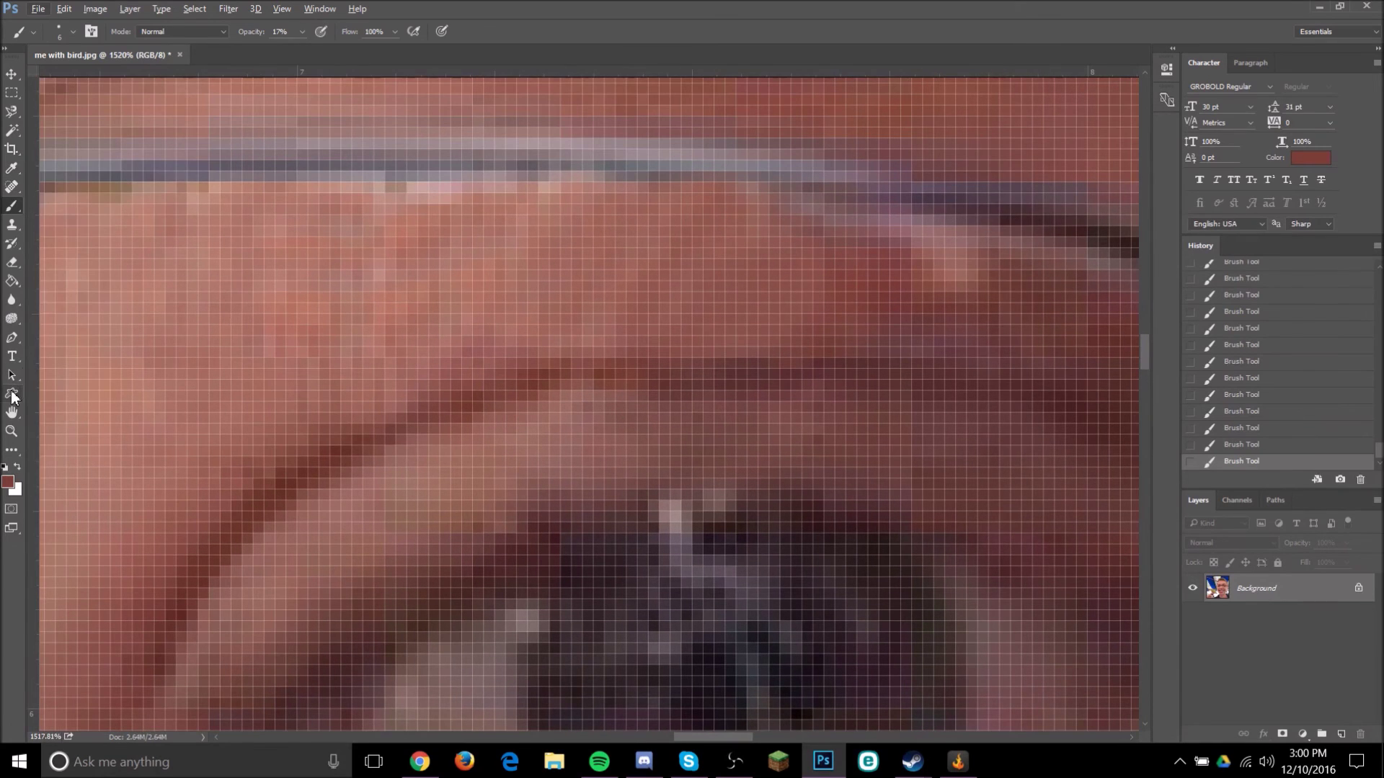
pyautogui.click(11, 299)
pyautogui.scroll(-2, 244, 334)
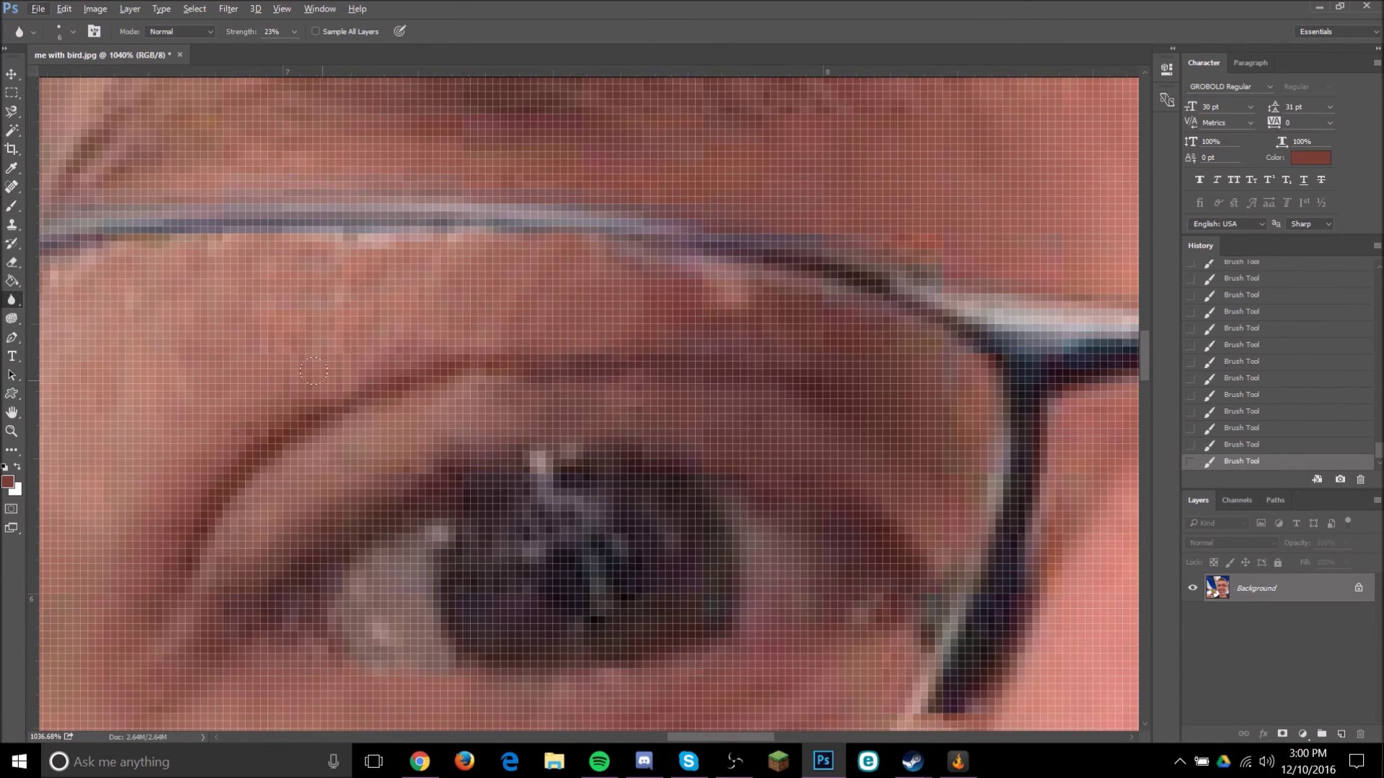
pyautogui.hscroll(-3, 317, 389)
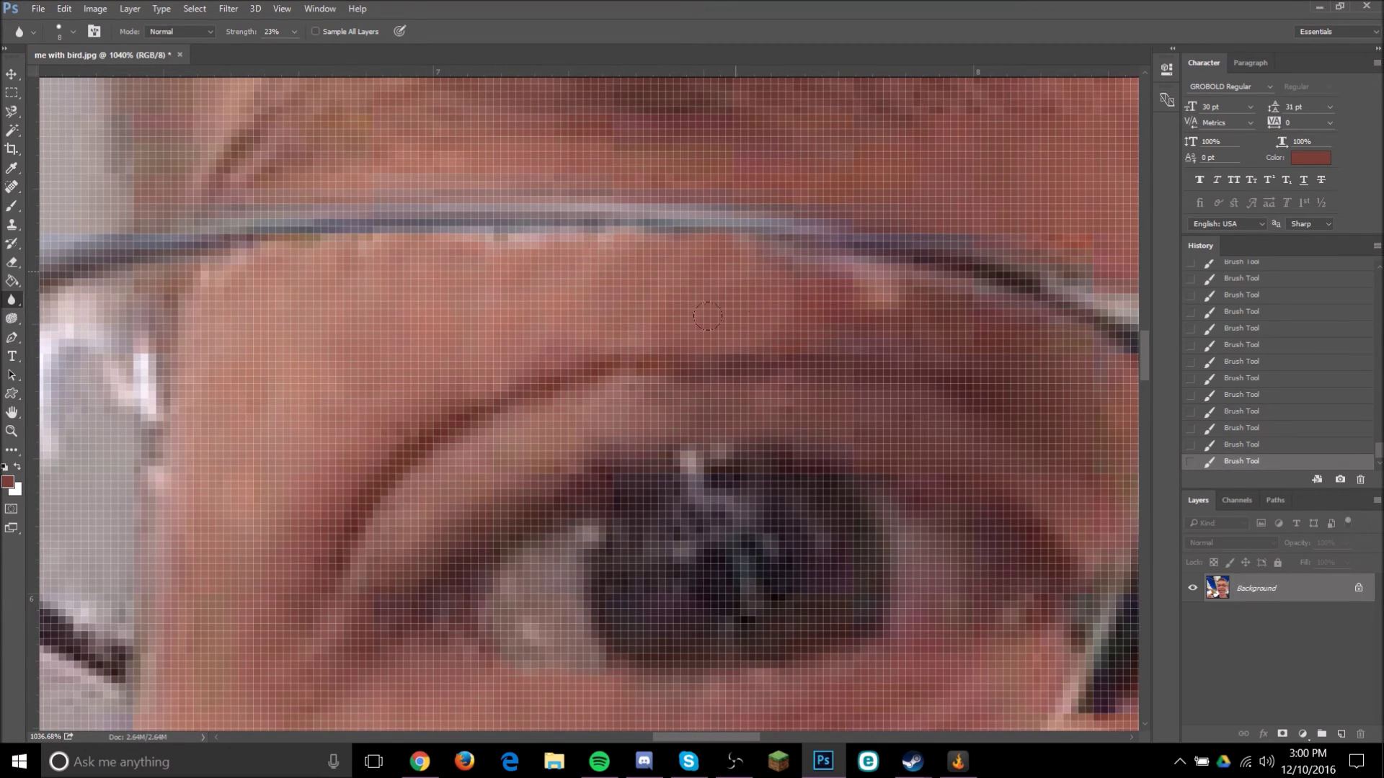
pyautogui.moveTo(600, 287); pyautogui.dragTo(589, 389)
pyautogui.moveTo(397, 395); pyautogui.dragTo(412, 282)
pyautogui.moveTo(800, 417); pyautogui.dragTo(782, 411)
# Paint a sampled dark iris colour over the white highlight at the upper edge of the iris with the Brush at 17% opacity.
pyautogui.scroll(-10, 781, 411)
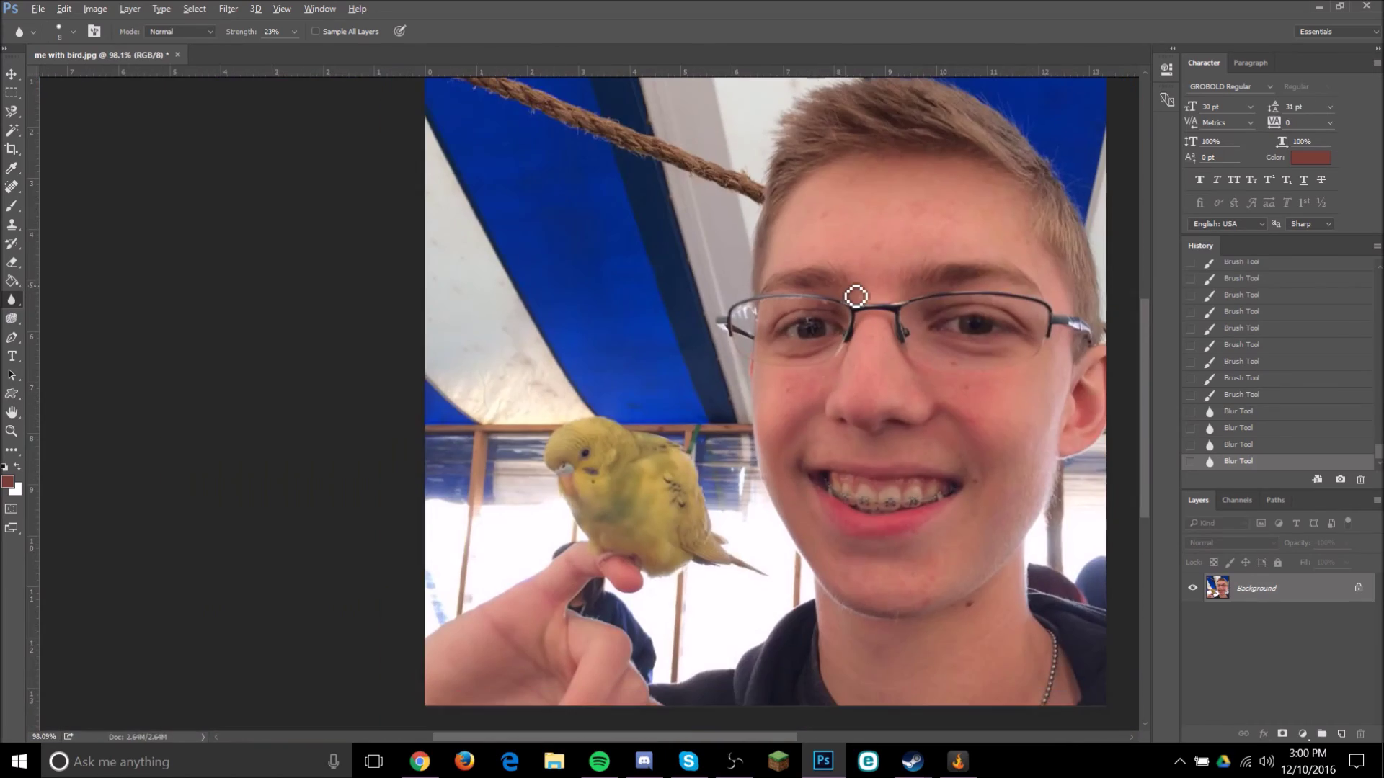
pyautogui.scroll(-1, 914, 296)
pyautogui.scroll(6, 914, 296)
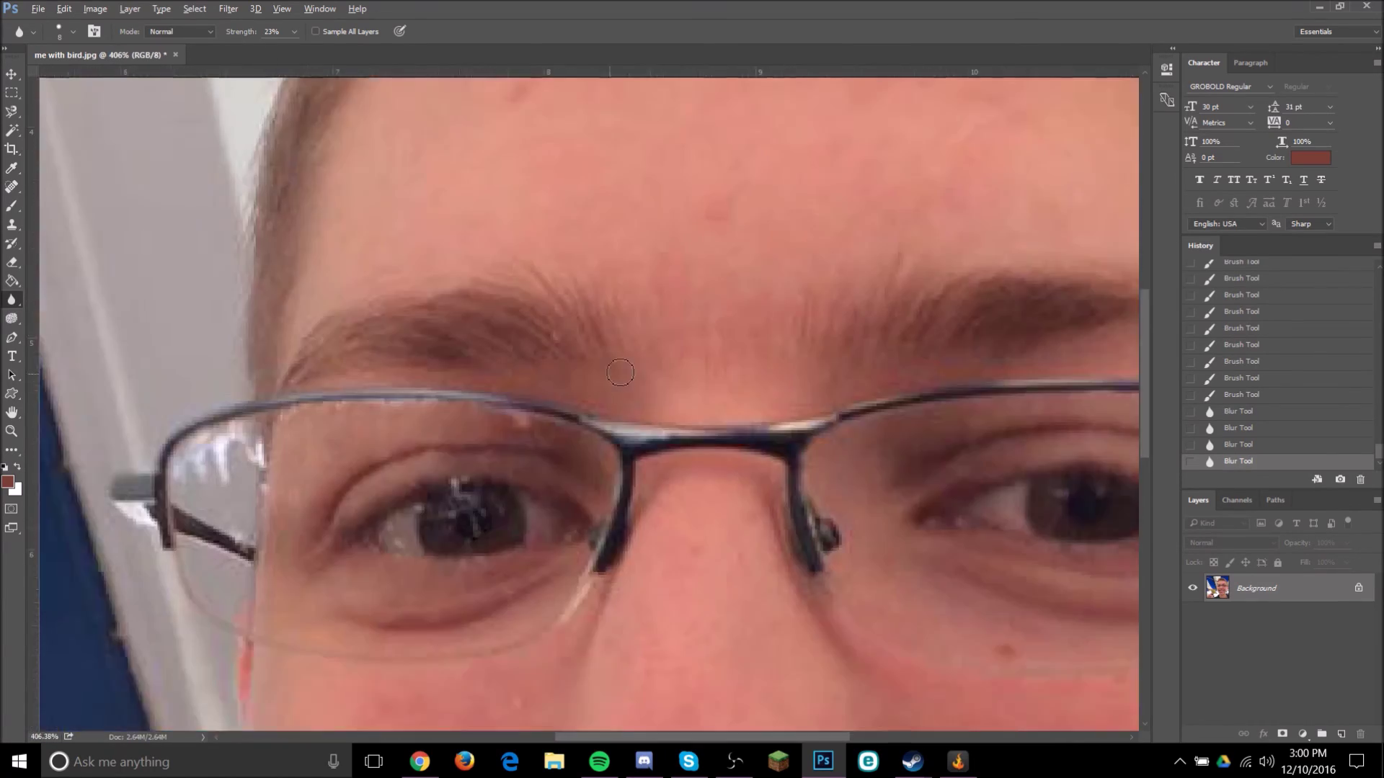
pyautogui.scroll(6, 468, 452)
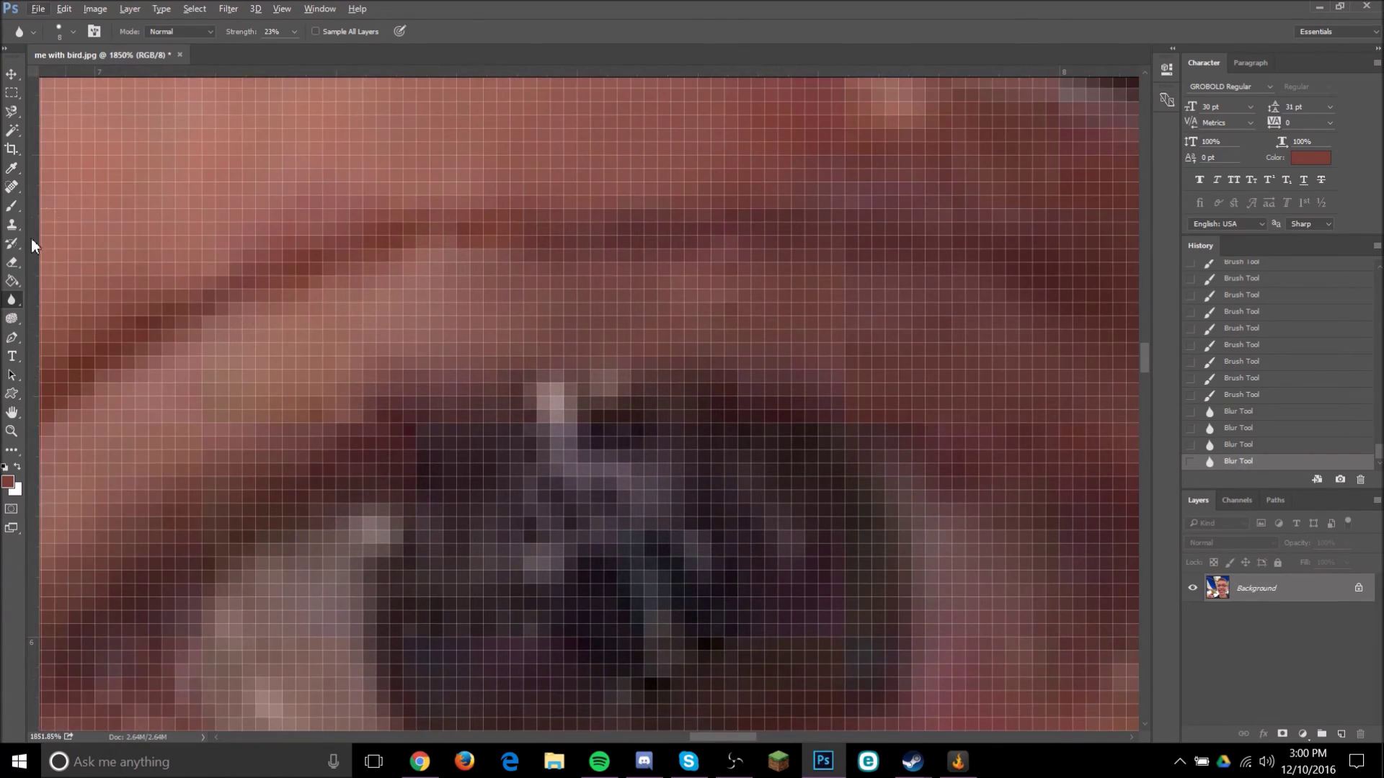
pyautogui.click(12, 205)
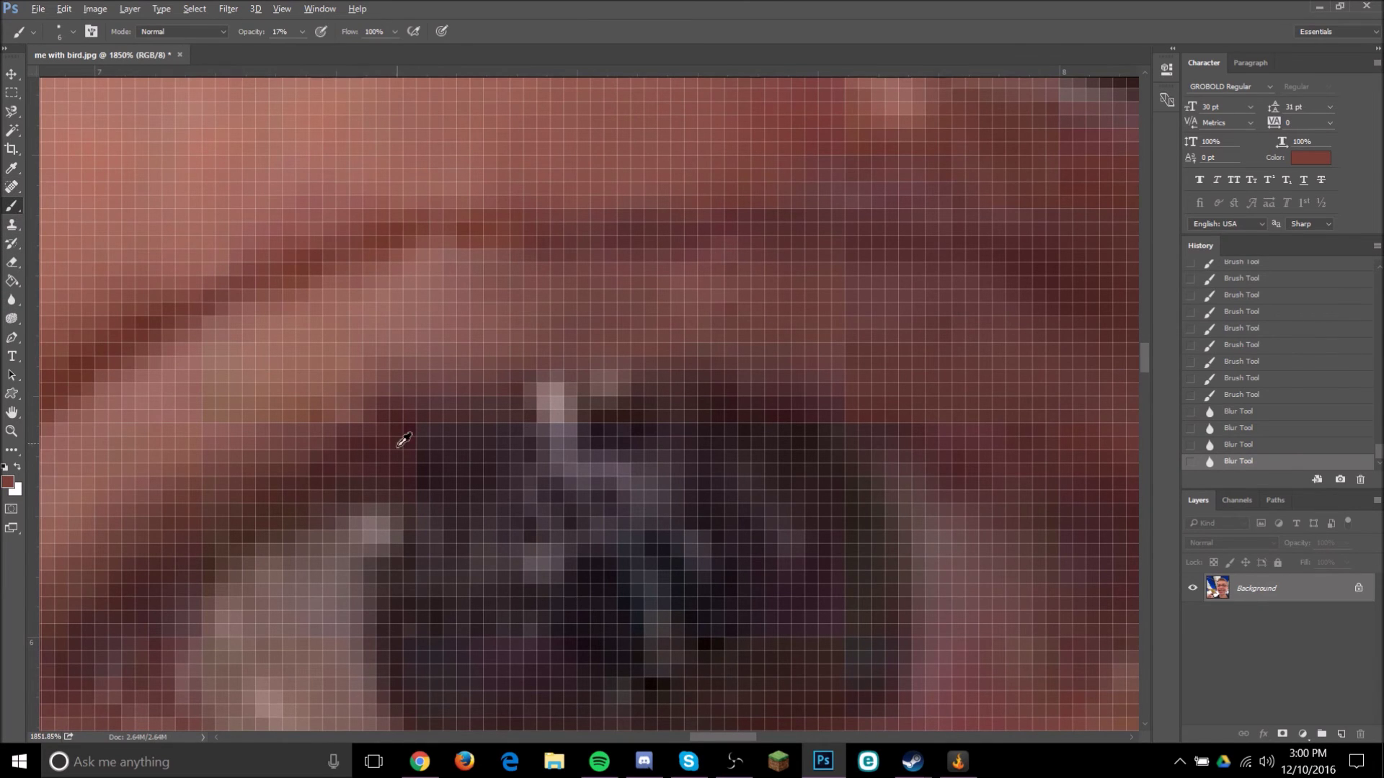
pyautogui.scroll(1, 403, 440)
pyautogui.keyDown('alt'); pyautogui.click(532, 468); pyautogui.keyUp('alt')
pyautogui.moveTo(598, 411); pyautogui.dragTo(602, 437)
pyautogui.click(574, 395)
# Paint sampled reddish brown over the light pink patch on the inner lid just under the glasses rim.
pyautogui.scroll(-11, 659, 193)
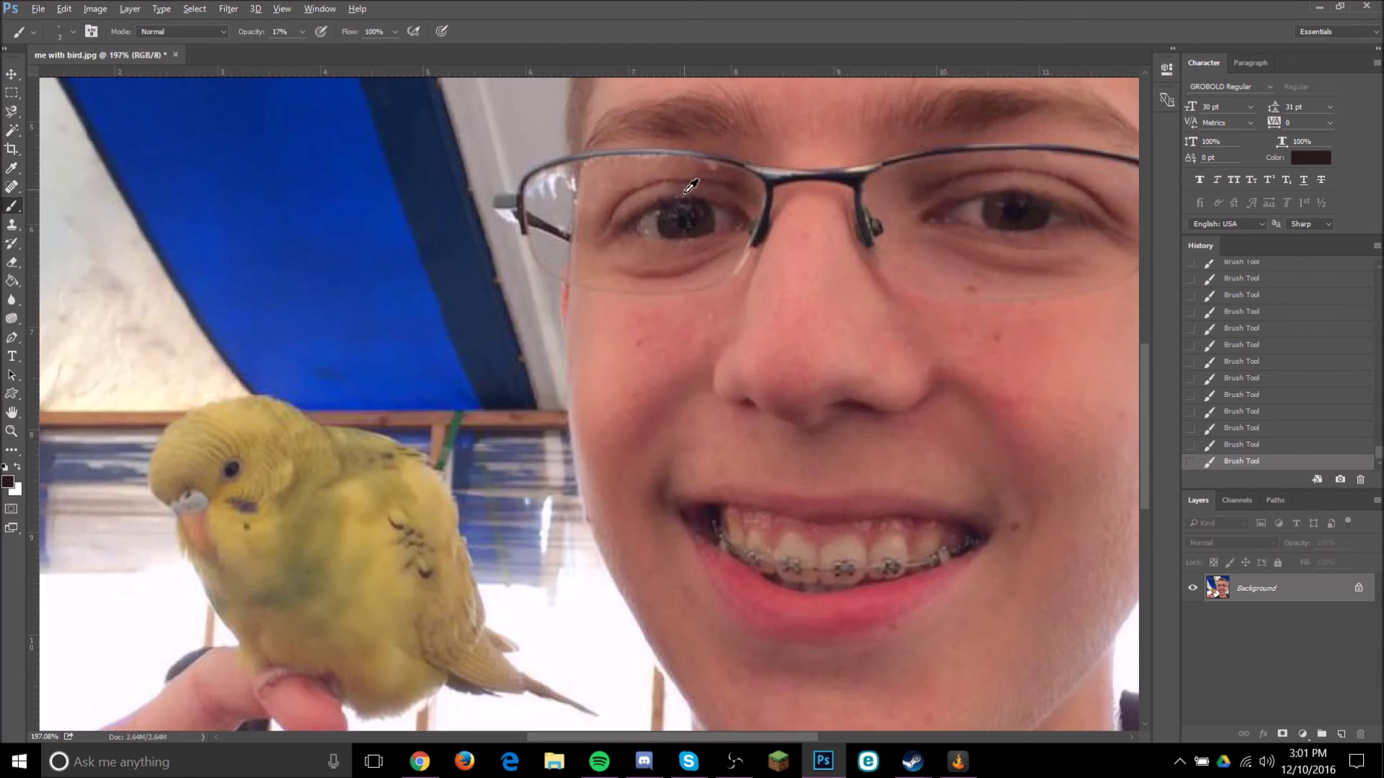
pyautogui.scroll(12, 690, 187)
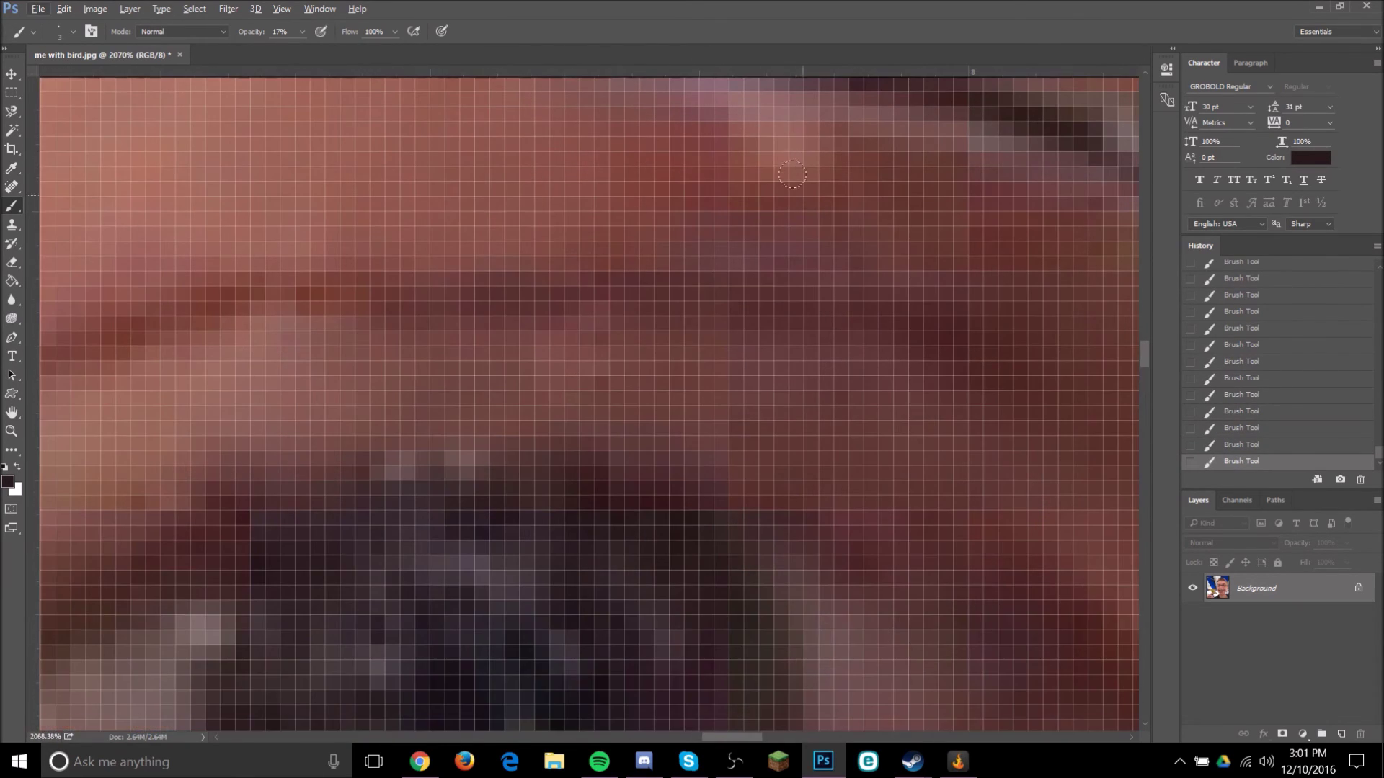
pyautogui.scroll(3, 785, 157)
pyautogui.keyDown('alt'); pyautogui.click(935, 315); pyautogui.keyUp('alt')
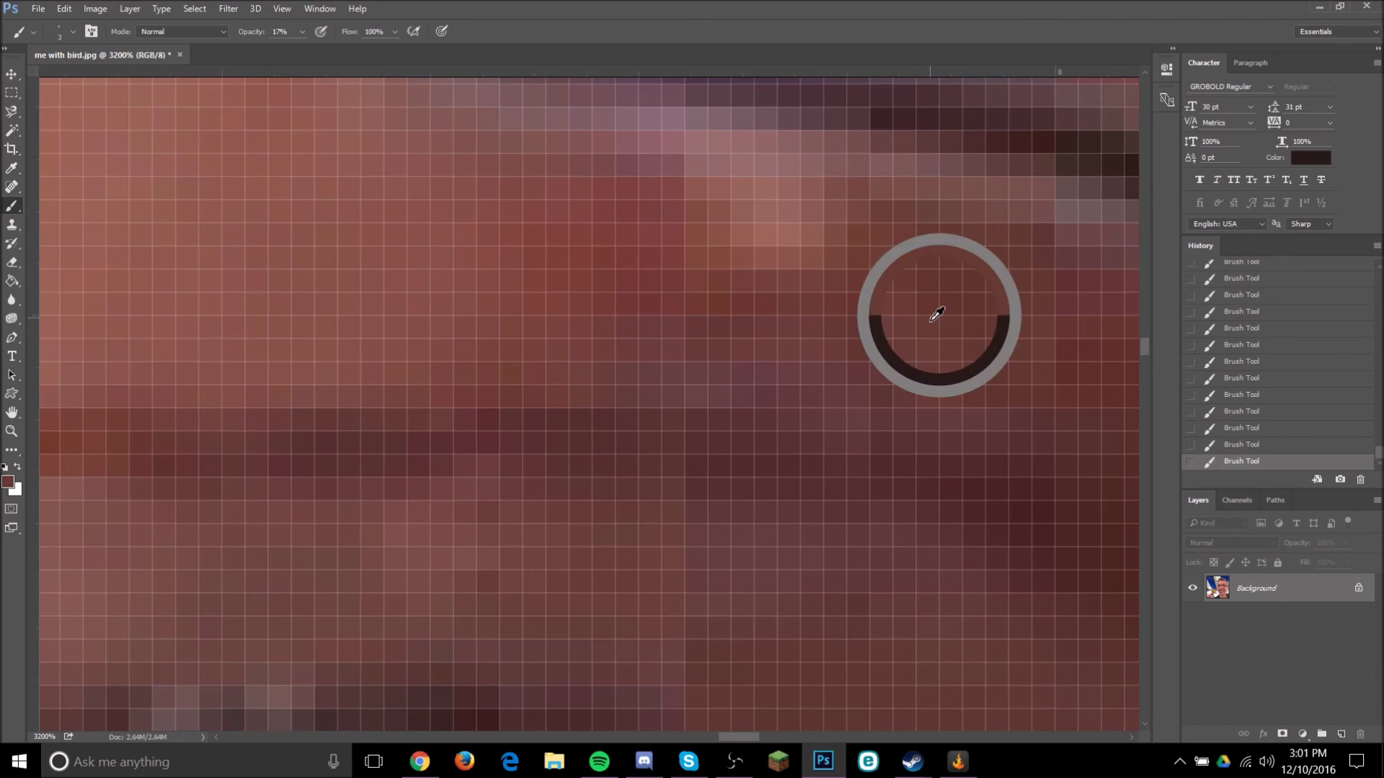
pyautogui.moveTo(729, 189); pyautogui.dragTo(706, 168)
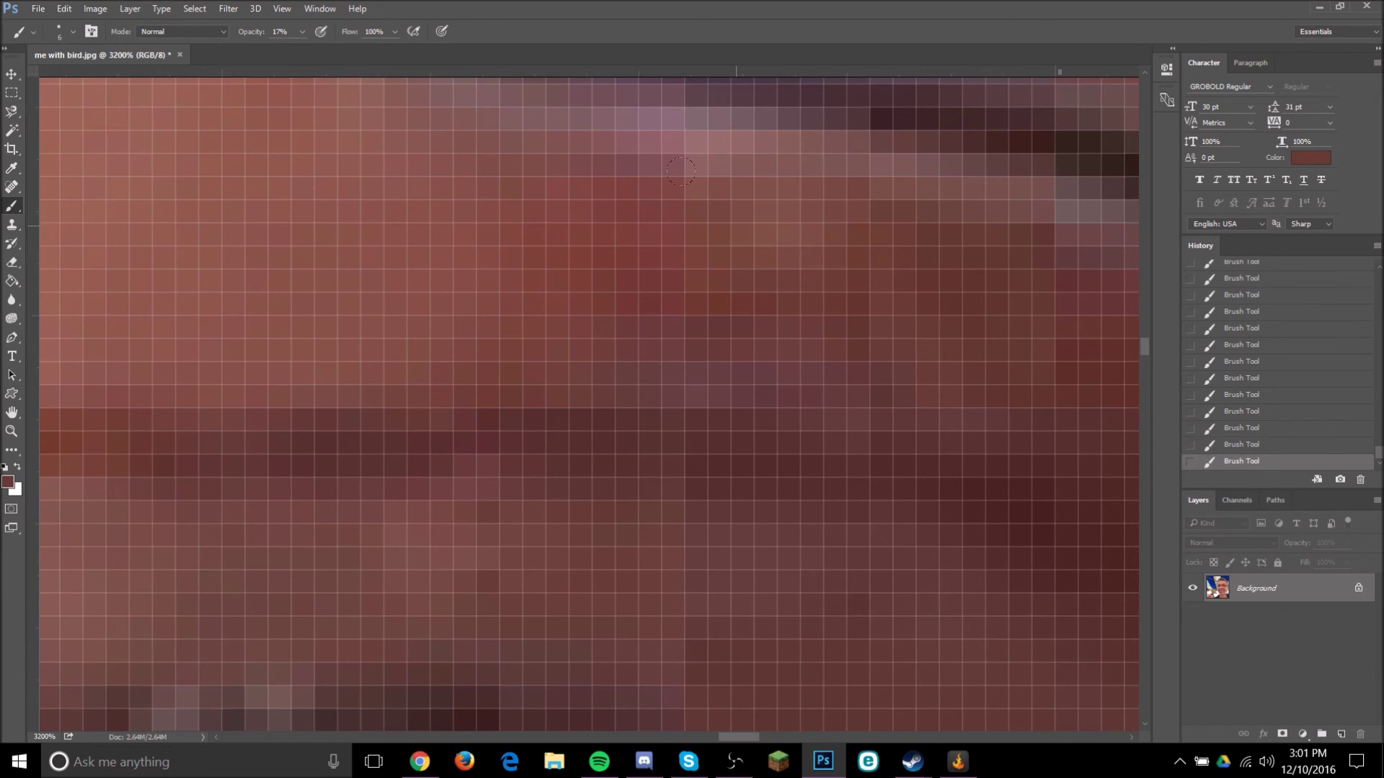
# Heal the inner lid skin between rim and crease with the Spot Healing Brush, stepping back in the history to the first stroke.
pyautogui.scroll(-5, 574, 370)
pyautogui.scroll(3, 290, 349)
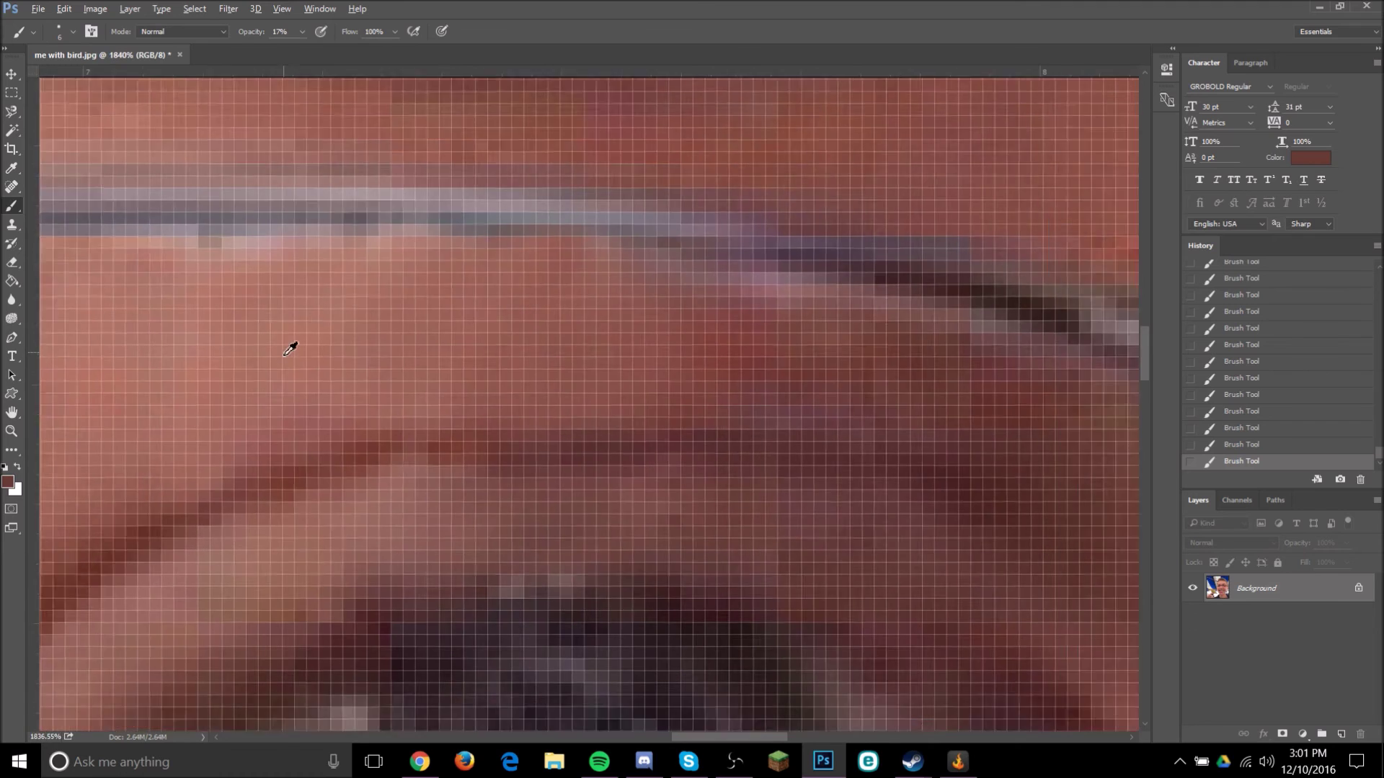
pyautogui.scroll(3, 291, 349)
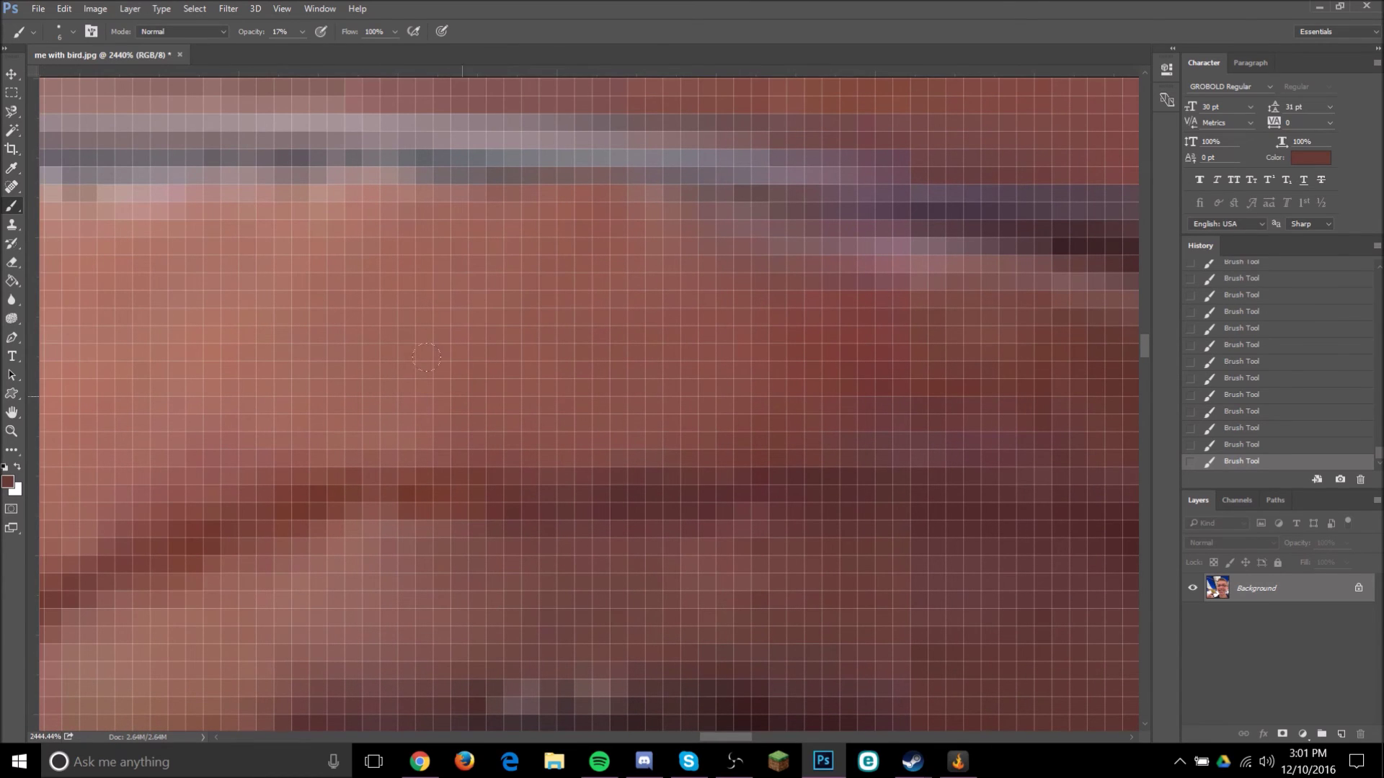
pyautogui.scroll(-4, 834, 386)
pyautogui.scroll(3, 812, 380)
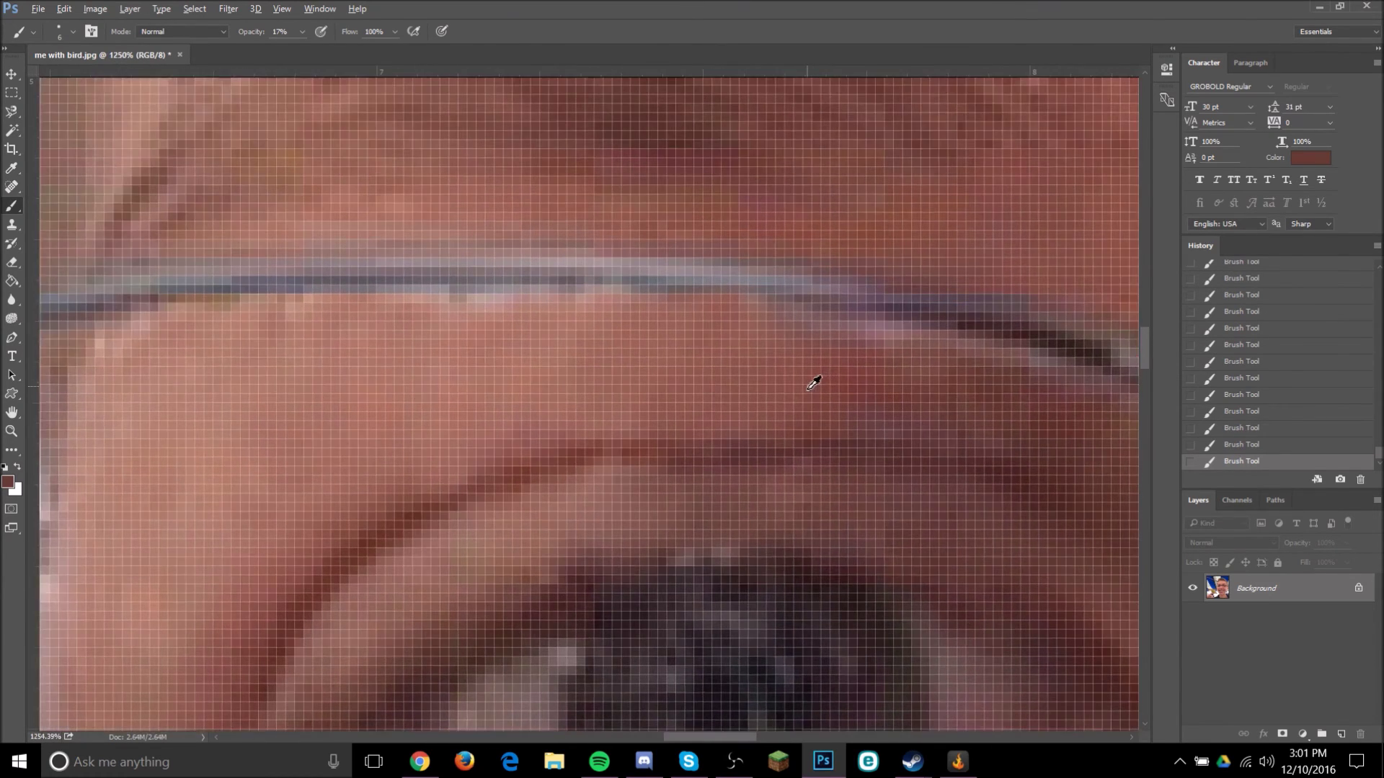
pyautogui.click(11, 187)
pyautogui.moveTo(872, 387); pyautogui.dragTo(607, 376)
pyautogui.moveTo(825, 351); pyautogui.dragTo(557, 353)
pyautogui.moveTo(729, 313); pyautogui.dragTo(522, 312)
pyautogui.moveTo(774, 381); pyautogui.dragTo(514, 369)
pyautogui.moveTo(861, 425); pyautogui.dragTo(557, 421)
pyautogui.click(1250, 441)
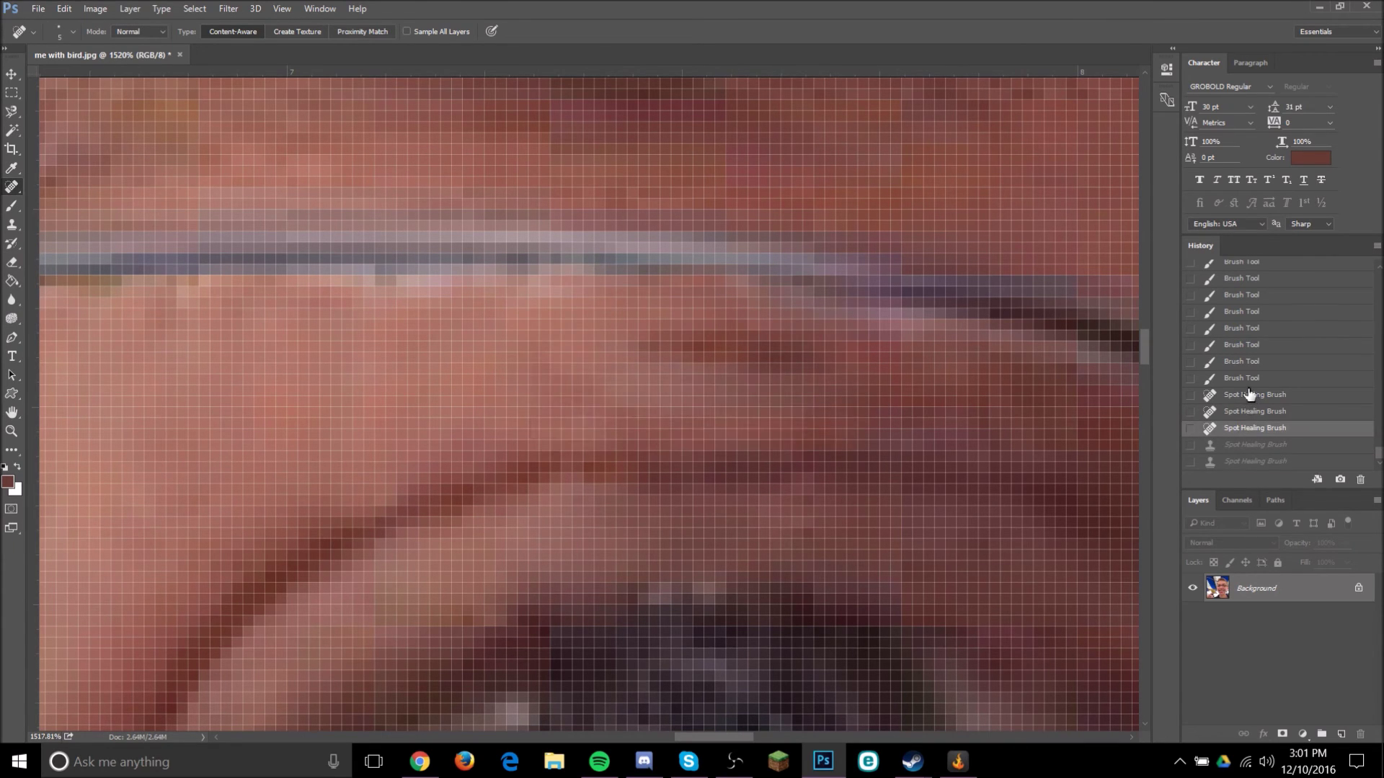
pyautogui.click(1249, 394)
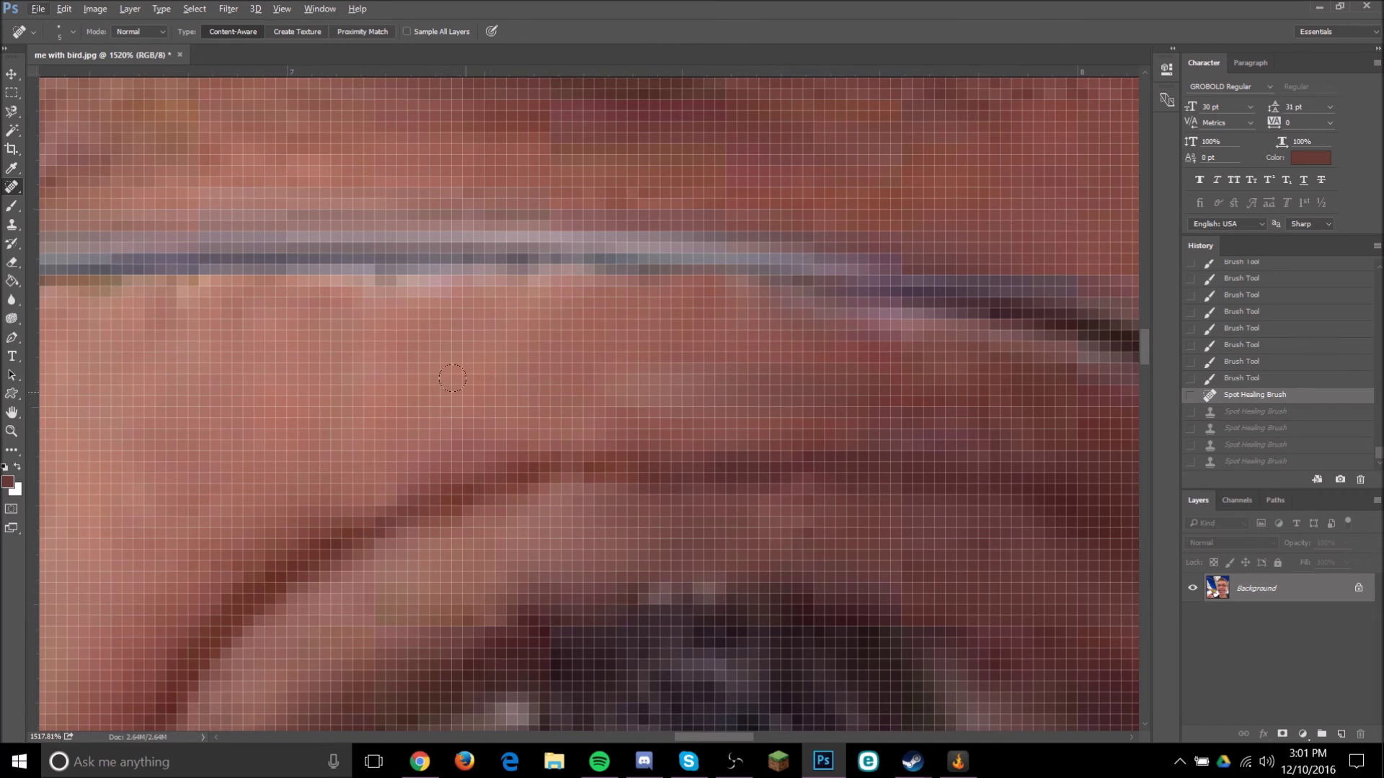
# Blend the lighter outer lid into the darker inner lid under the rim with long Spot Healing Brush strokes.
pyautogui.moveTo(443, 356); pyautogui.dragTo(760, 343)
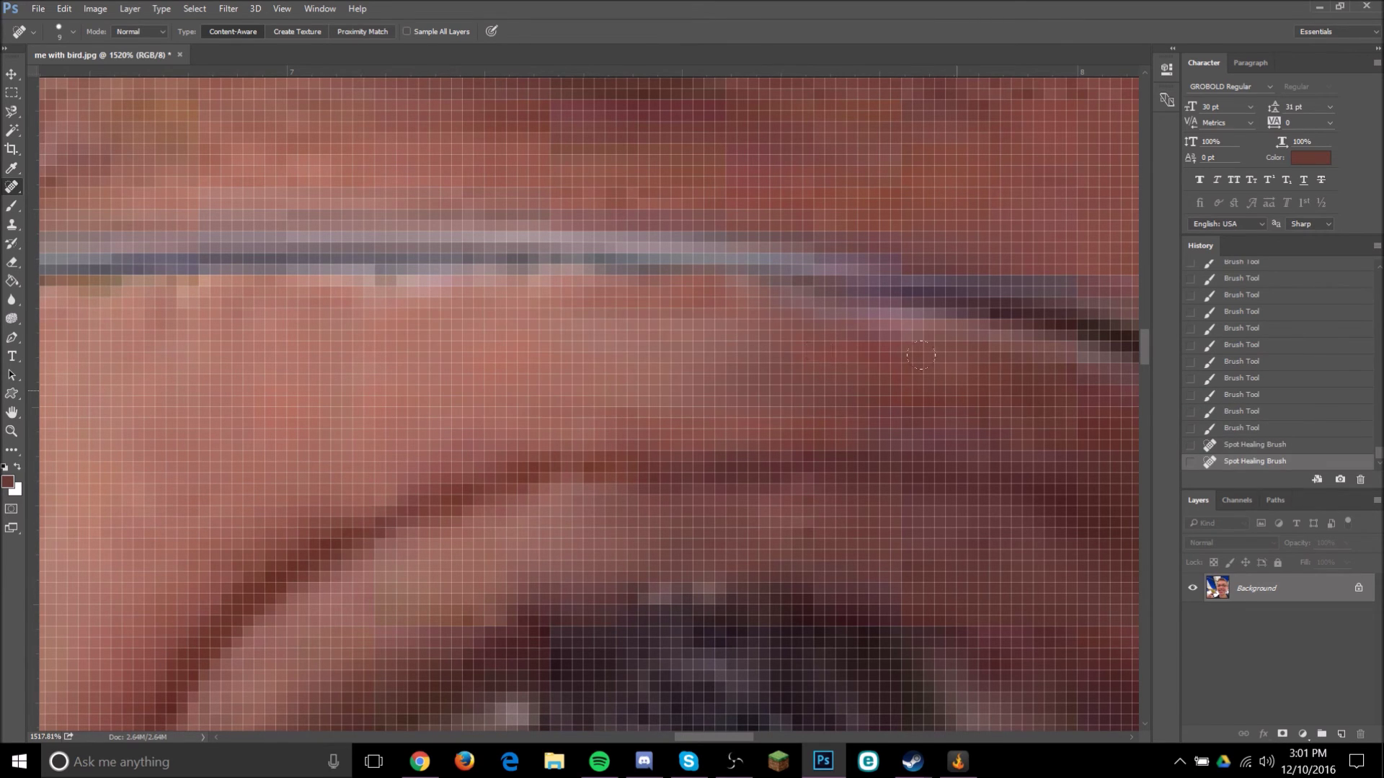
pyautogui.moveTo(957, 390); pyautogui.dragTo(611, 391)
pyautogui.moveTo(663, 314)
pyautogui.mouseDown()
pyautogui.moveTo(841, 361)
pyautogui.moveTo(524, 362)
pyautogui.moveTo(818, 382)
pyautogui.moveTo(448, 340)
pyautogui.mouseUp()
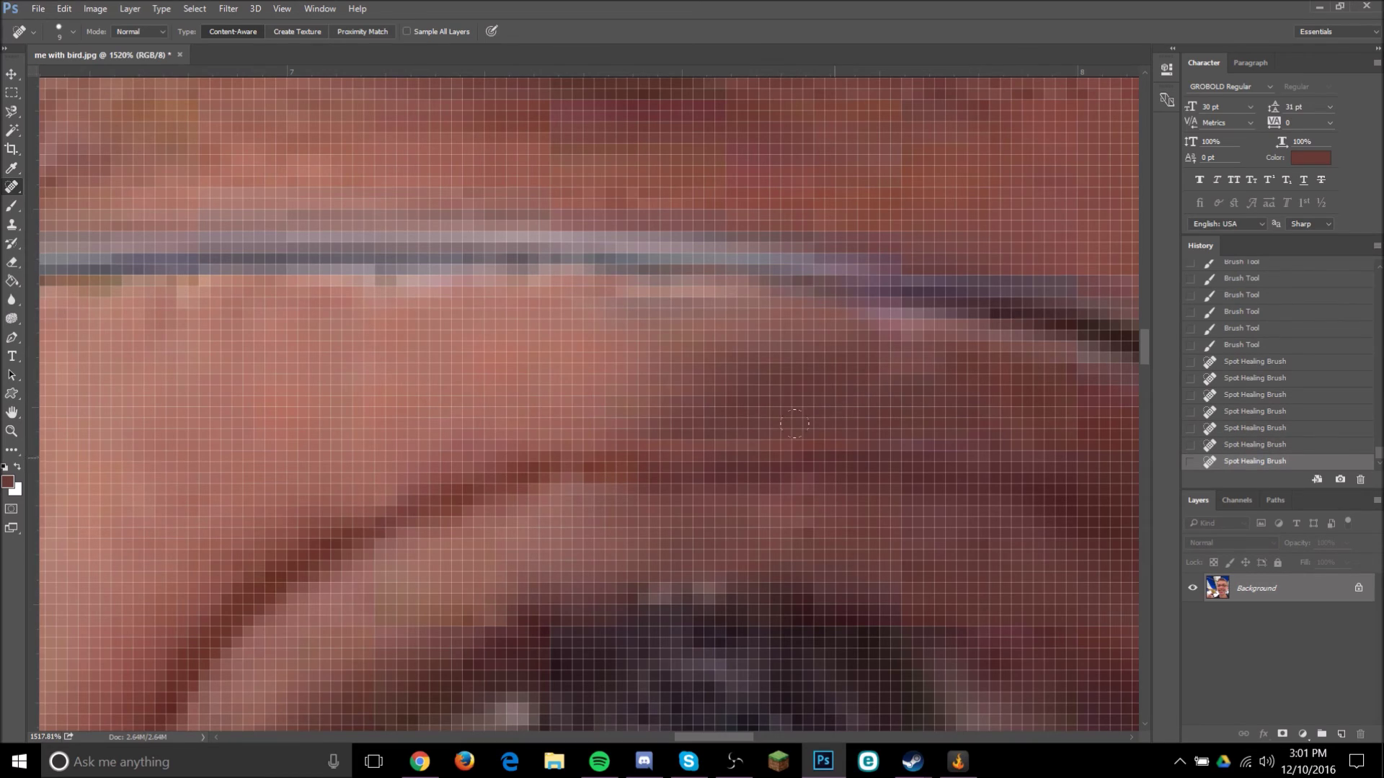
pyautogui.scroll(-8, 758, 427)
pyautogui.scroll(4, 876, 389)
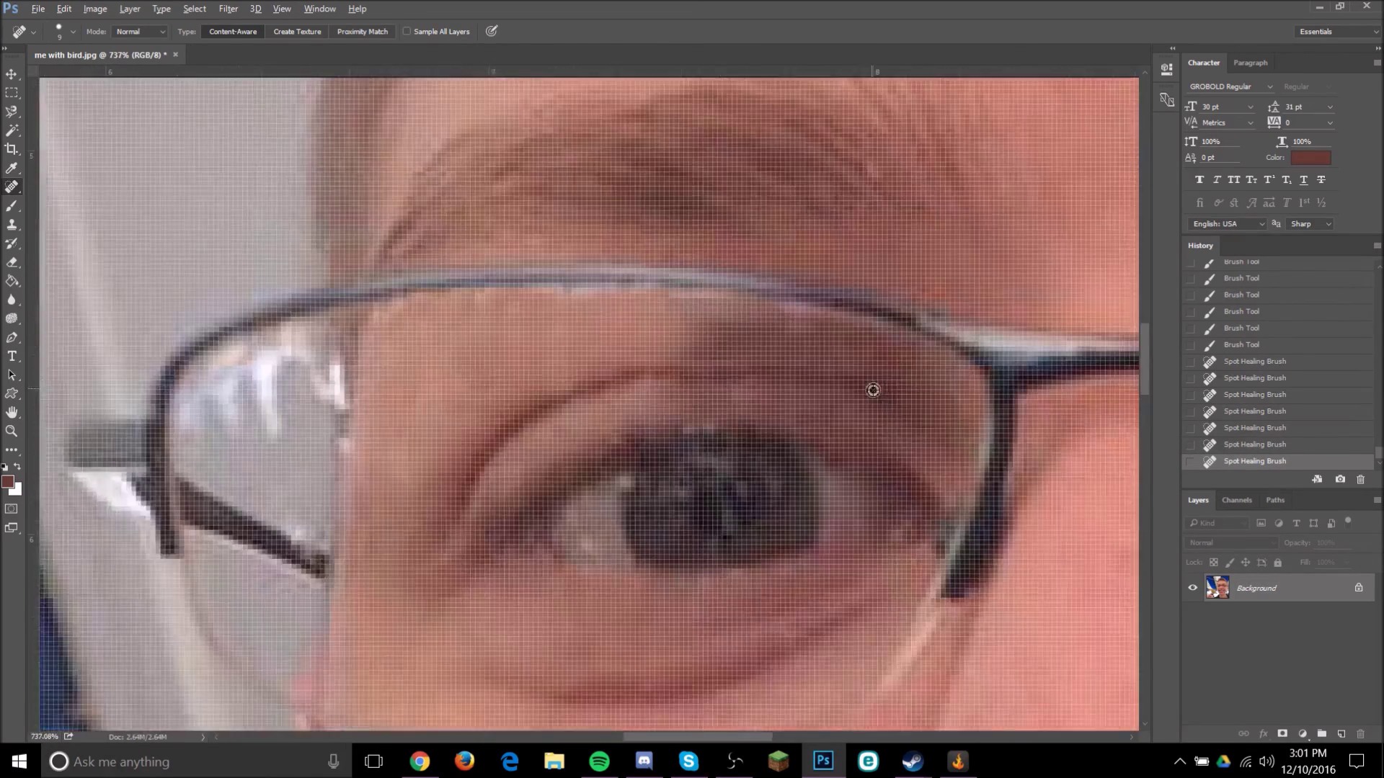
# Heal the hard-edged boundary of the dark inner lid patch above the crease with overlapping Spot Healing Brush strokes.
pyautogui.scroll(6, 875, 390)
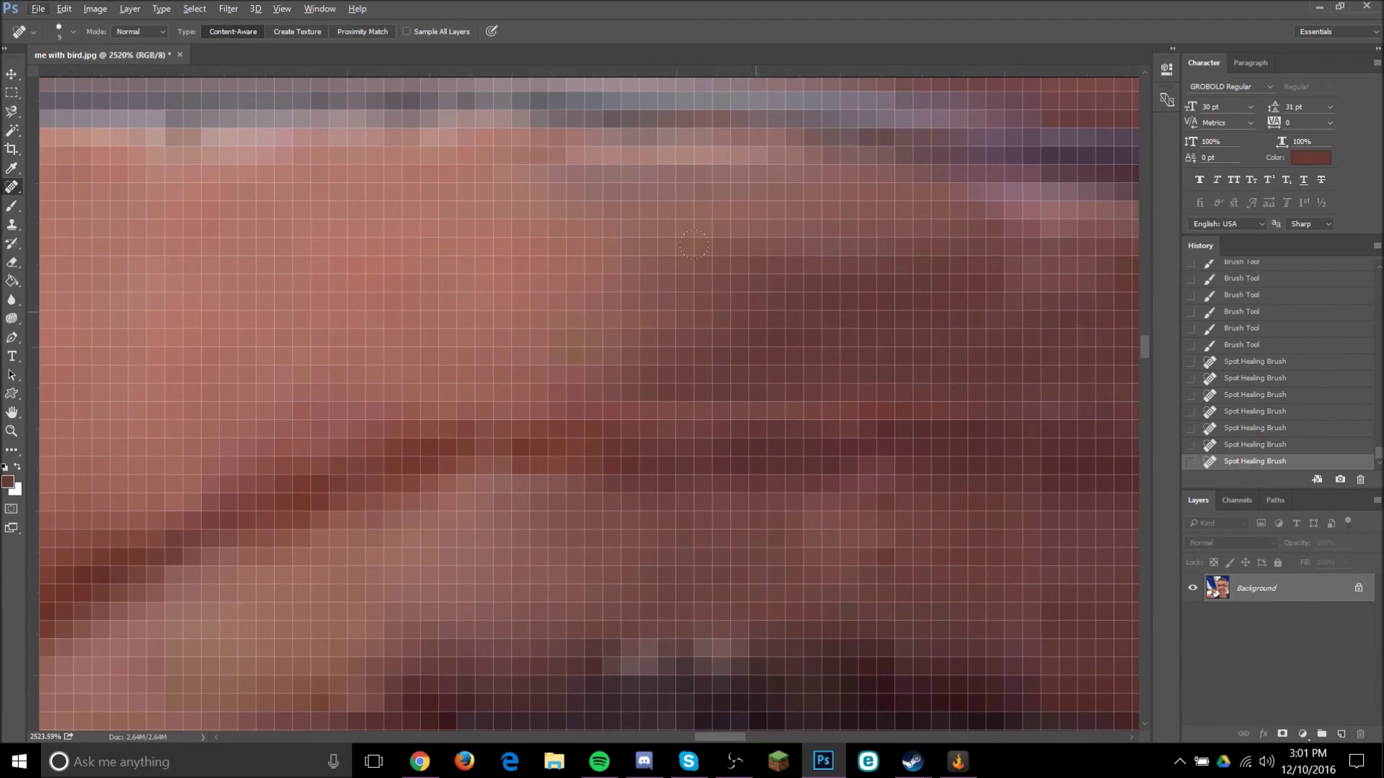
pyautogui.scroll(2, 708, 245)
pyautogui.moveTo(862, 250); pyautogui.dragTo(581, 259)
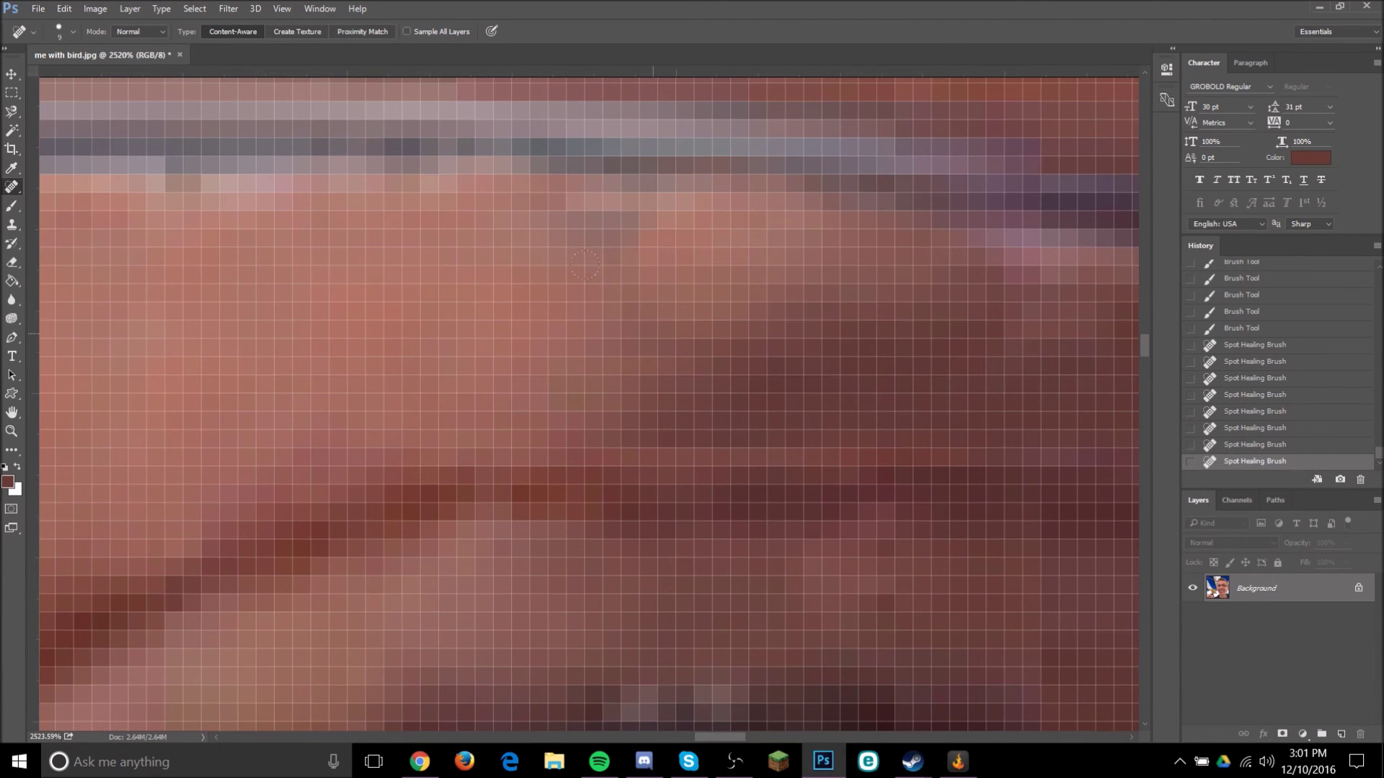
pyautogui.moveTo(757, 330); pyautogui.dragTo(575, 364)
pyautogui.moveTo(284, 380); pyautogui.dragTo(701, 375)
pyautogui.moveTo(792, 290); pyautogui.dragTo(505, 299)
pyautogui.moveTo(995, 348); pyautogui.dragTo(625, 310)
pyautogui.moveTo(538, 291); pyautogui.dragTo(760, 332)
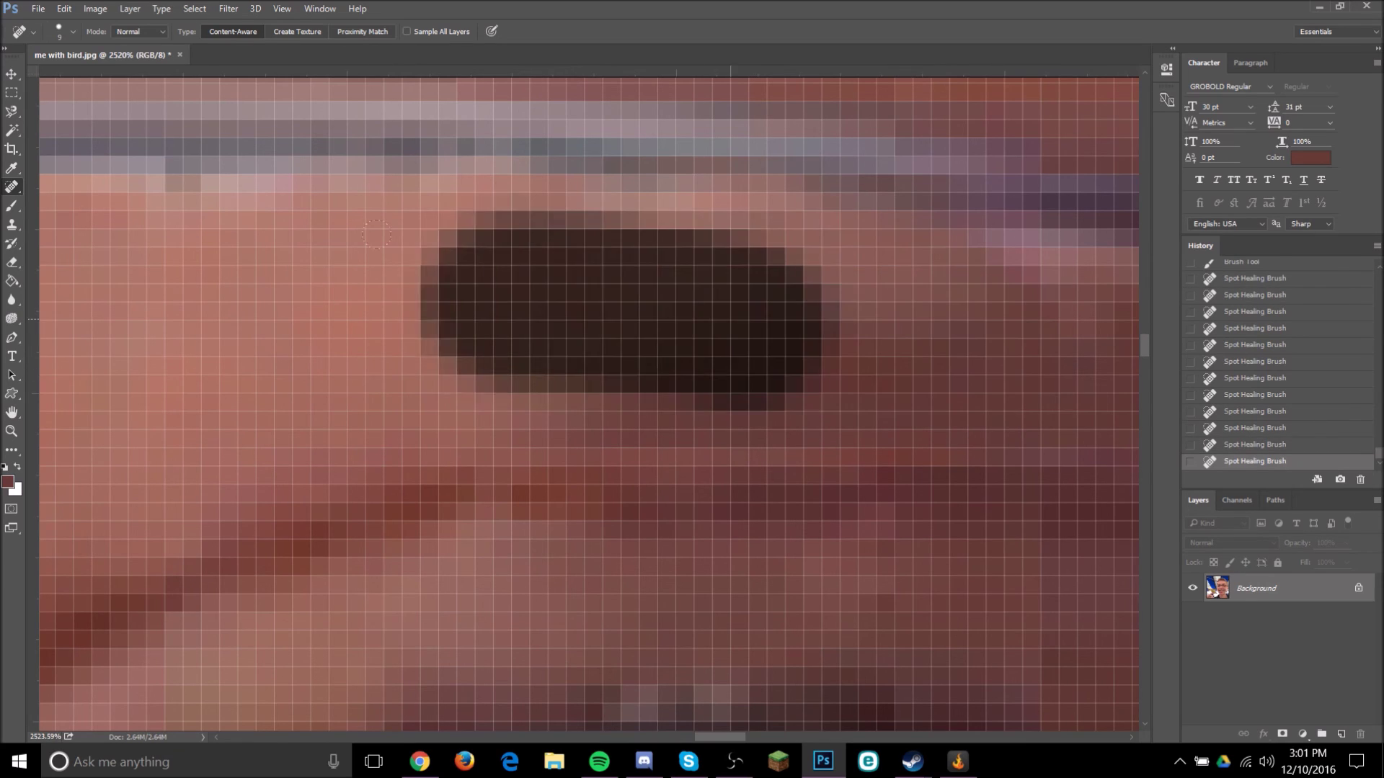
pyautogui.moveTo(833, 274)
pyautogui.mouseDown()
pyautogui.moveTo(537, 329)
pyautogui.moveTo(500, 385)
pyautogui.mouseUp()
pyautogui.moveTo(740, 264); pyautogui.dragTo(735, 259)
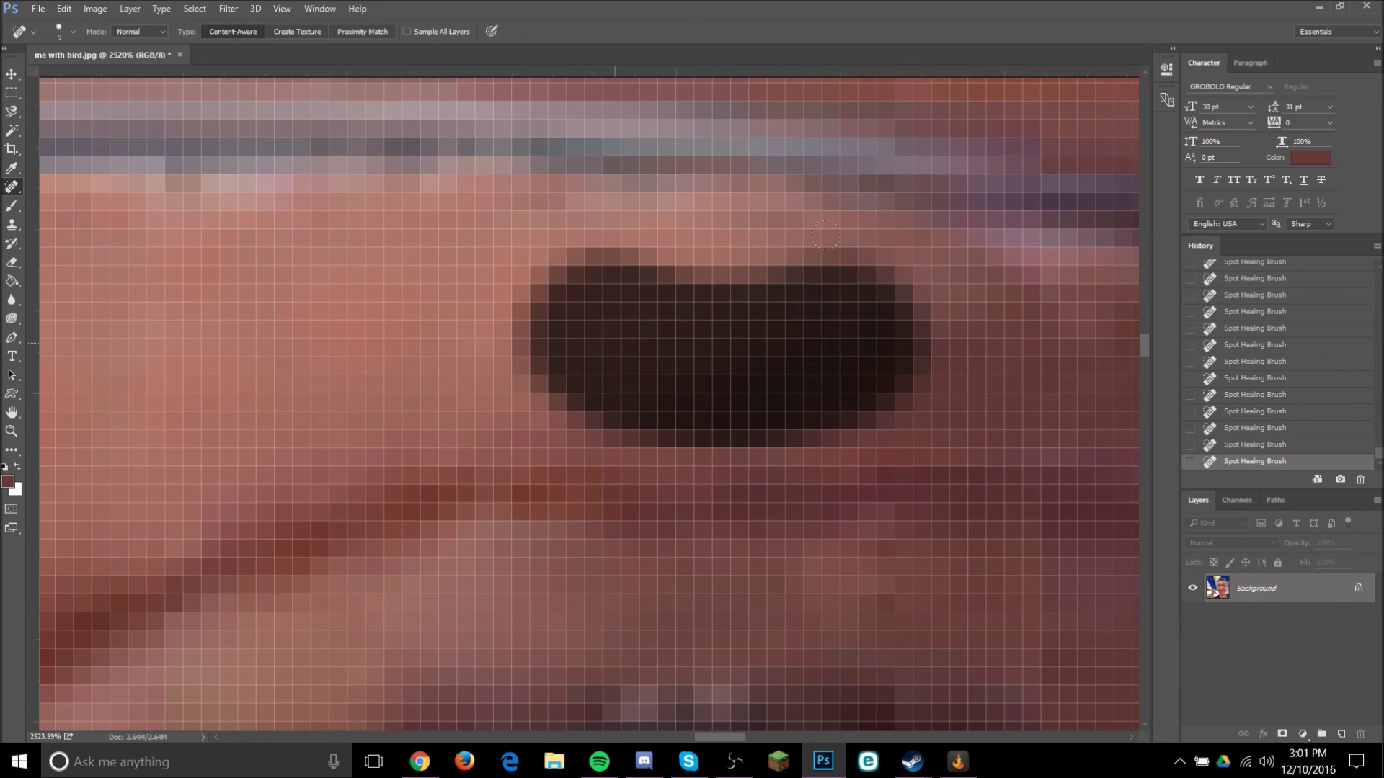
# Try to heal the orange-brown section of the eyelid crease with the Spot Healing Brush and undo the stroke.
pyautogui.scroll(-3, 834, 255)
pyautogui.scroll(3, 834, 255)
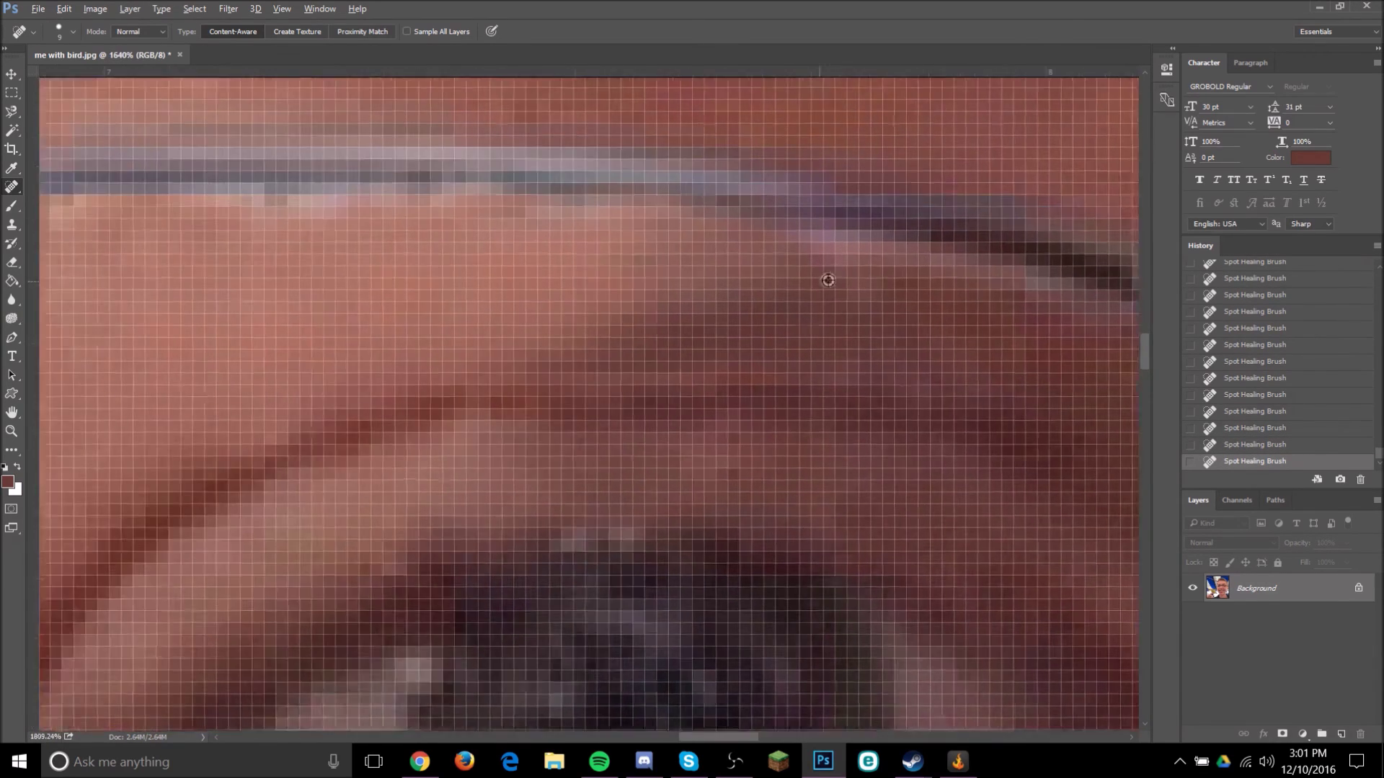
pyautogui.moveTo(400, 428); pyautogui.dragTo(580, 428)
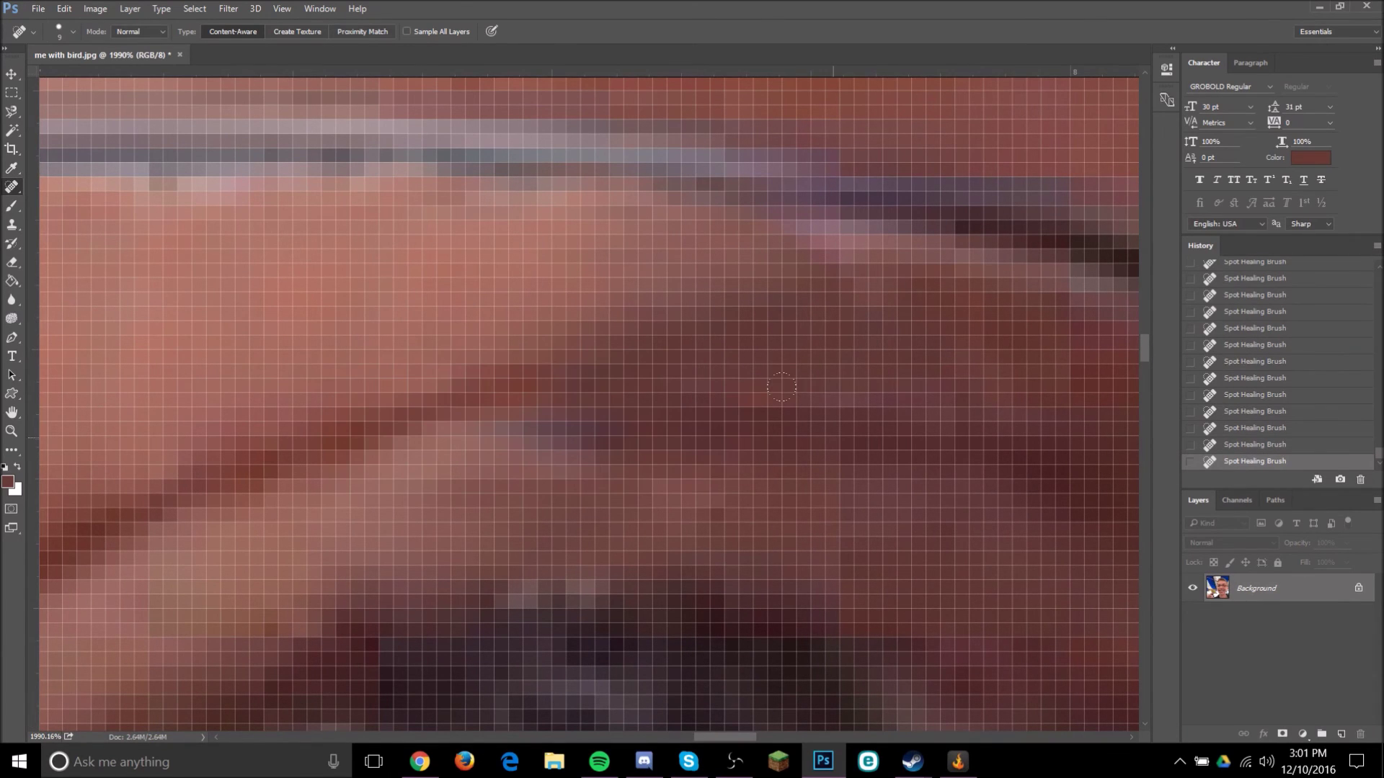
pyautogui.click(1309, 447)
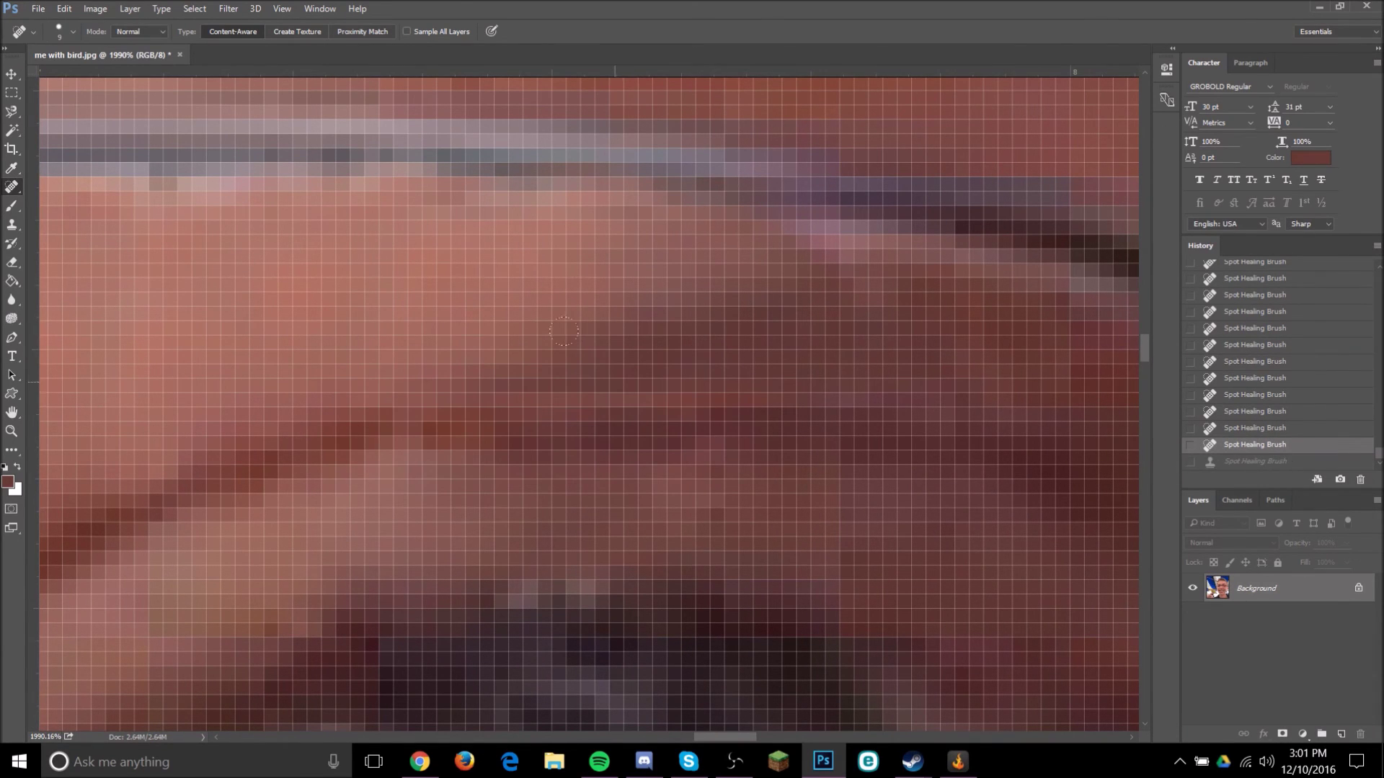
# Paint reddish brown along the eyelid crease above the iris with the Brush at 17% opacity.
pyautogui.scroll(1, 433, 361)
pyautogui.press('b')
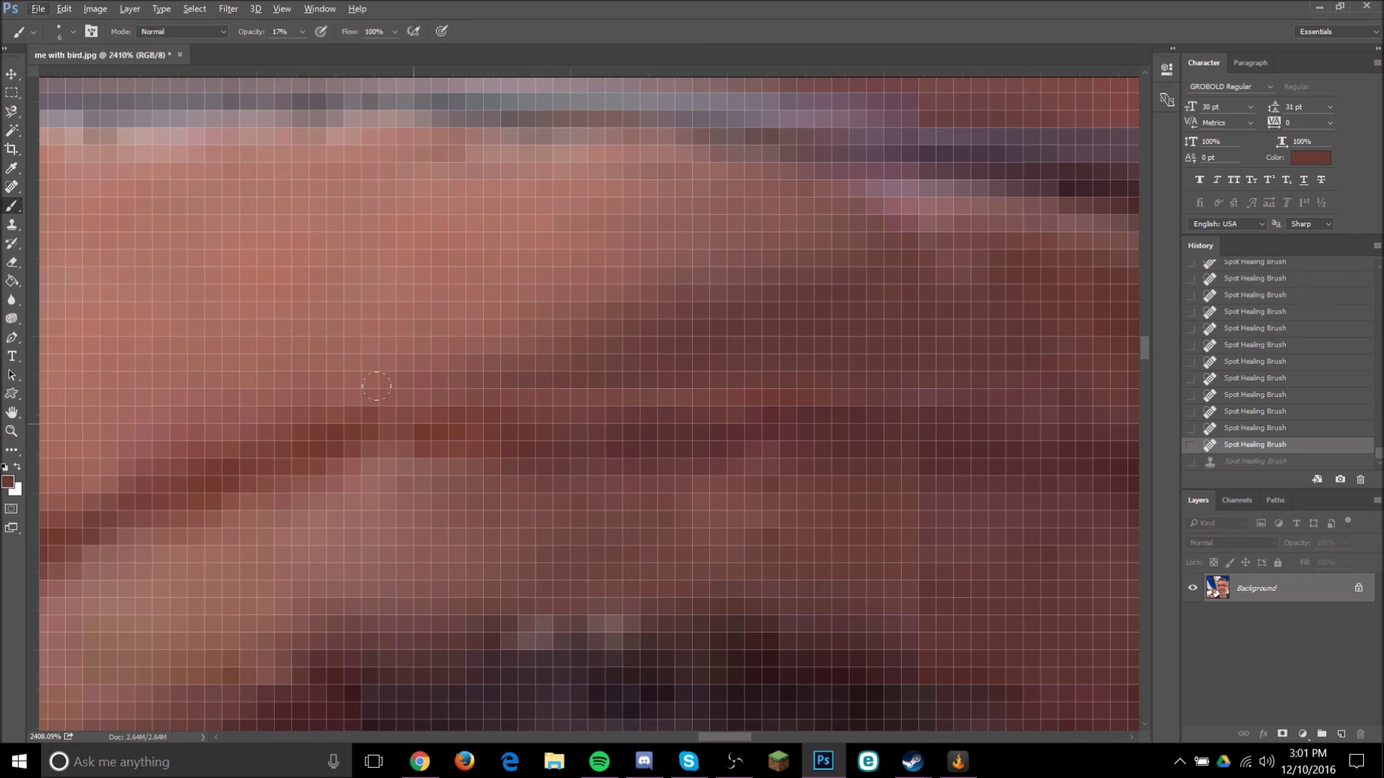
pyautogui.scroll(1, 427, 421)
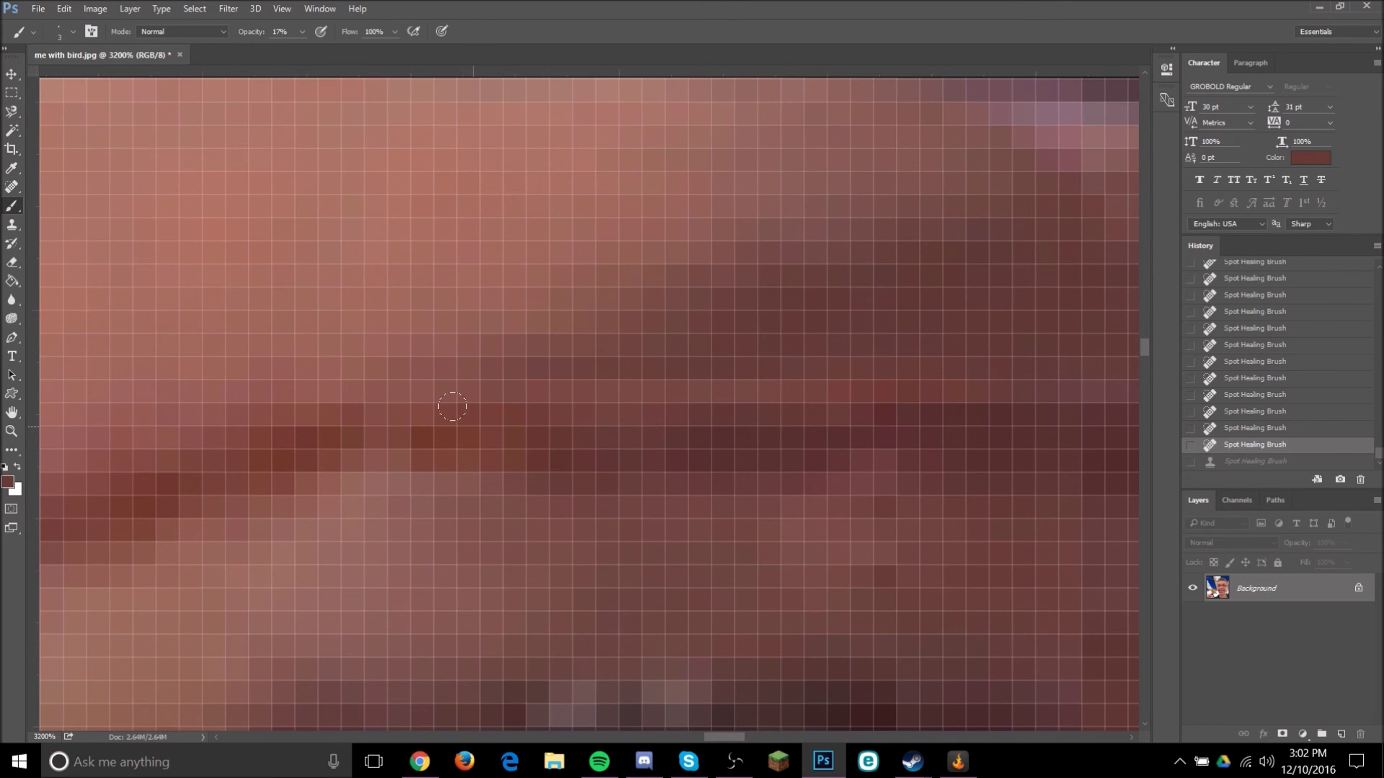
pyautogui.click(452, 406)
pyautogui.moveTo(622, 401); pyautogui.dragTo(851, 392)
pyautogui.moveTo(463, 398); pyautogui.dragTo(840, 391)
pyautogui.scroll(-2, 840, 390)
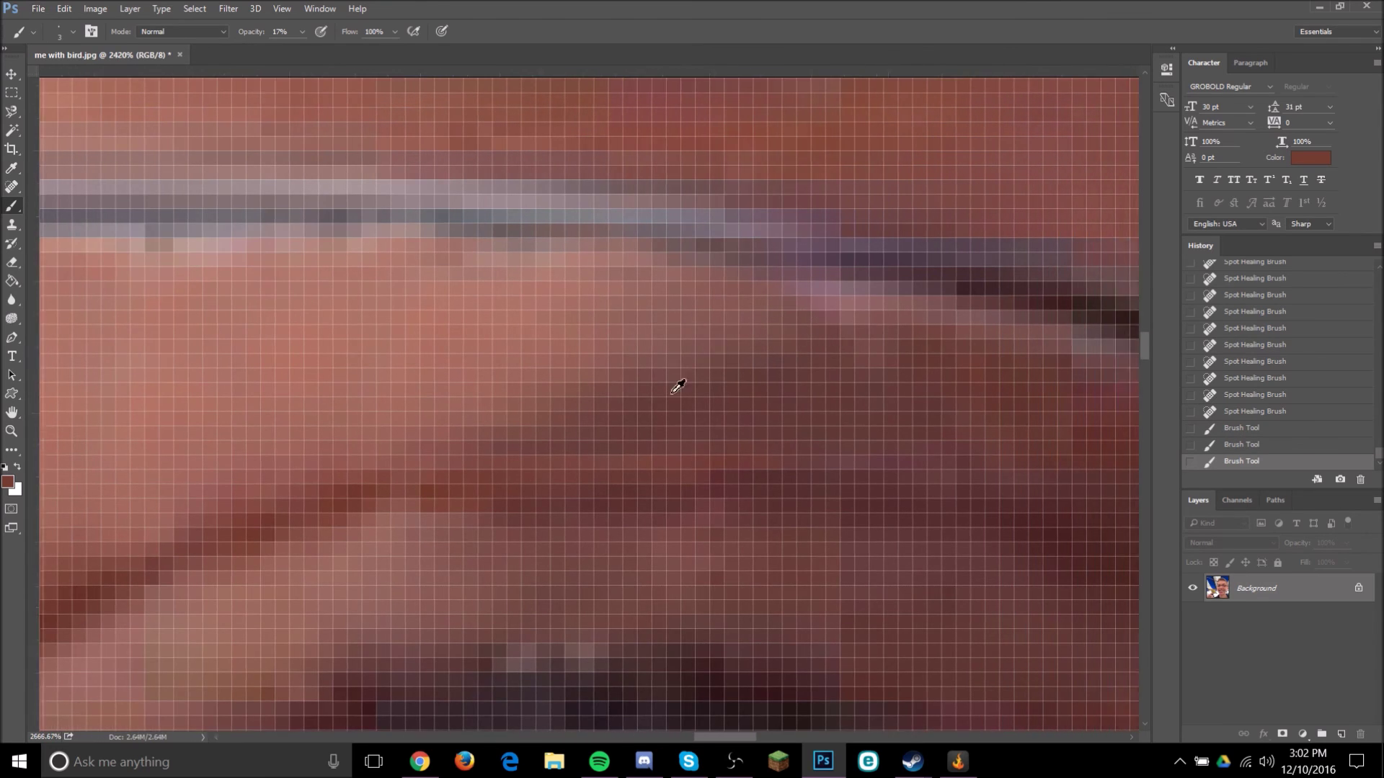
# Brush a sampled dark lid tone into the lighter skin just below the rim's inner curve.
pyautogui.scroll(2, 673, 386)
pyautogui.moveTo(729, 326); pyautogui.dragTo(823, 279)
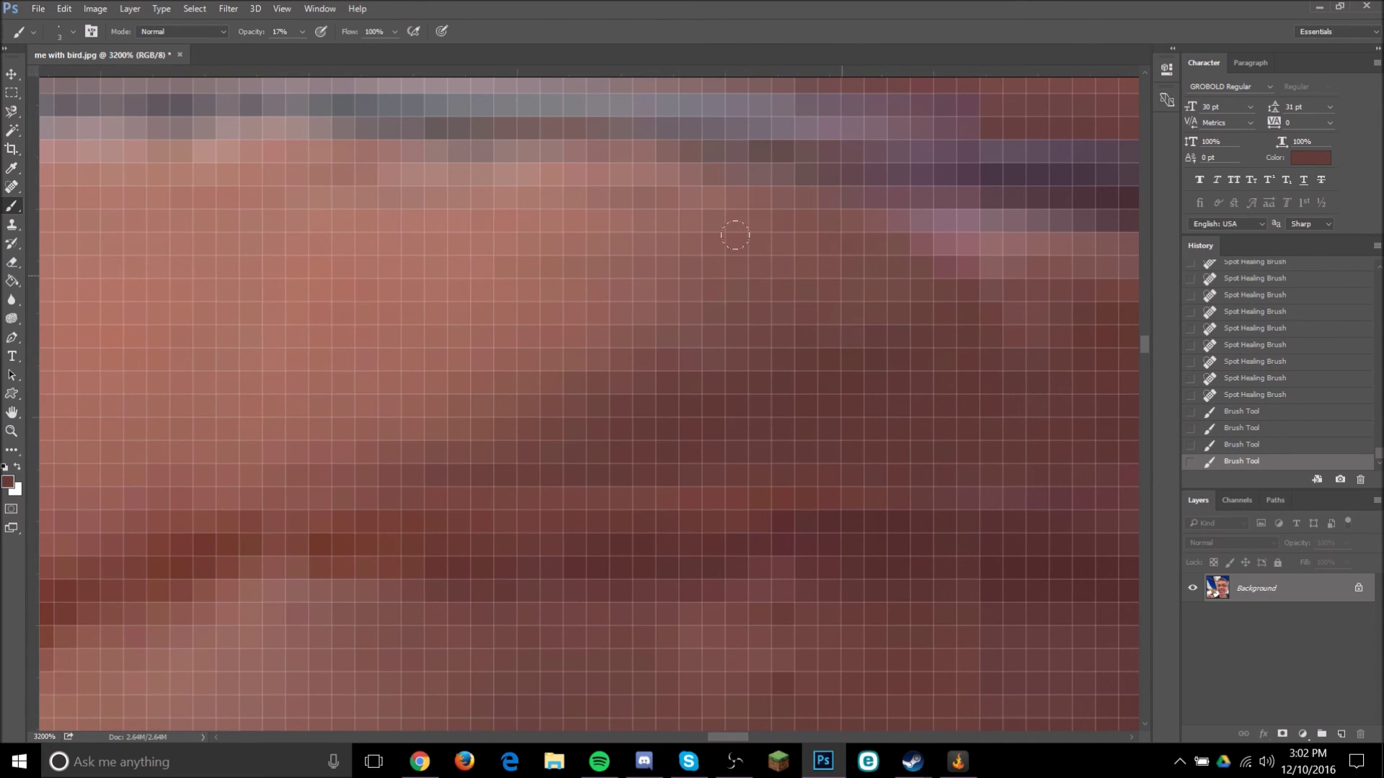
pyautogui.scroll(-15, 901, 250)
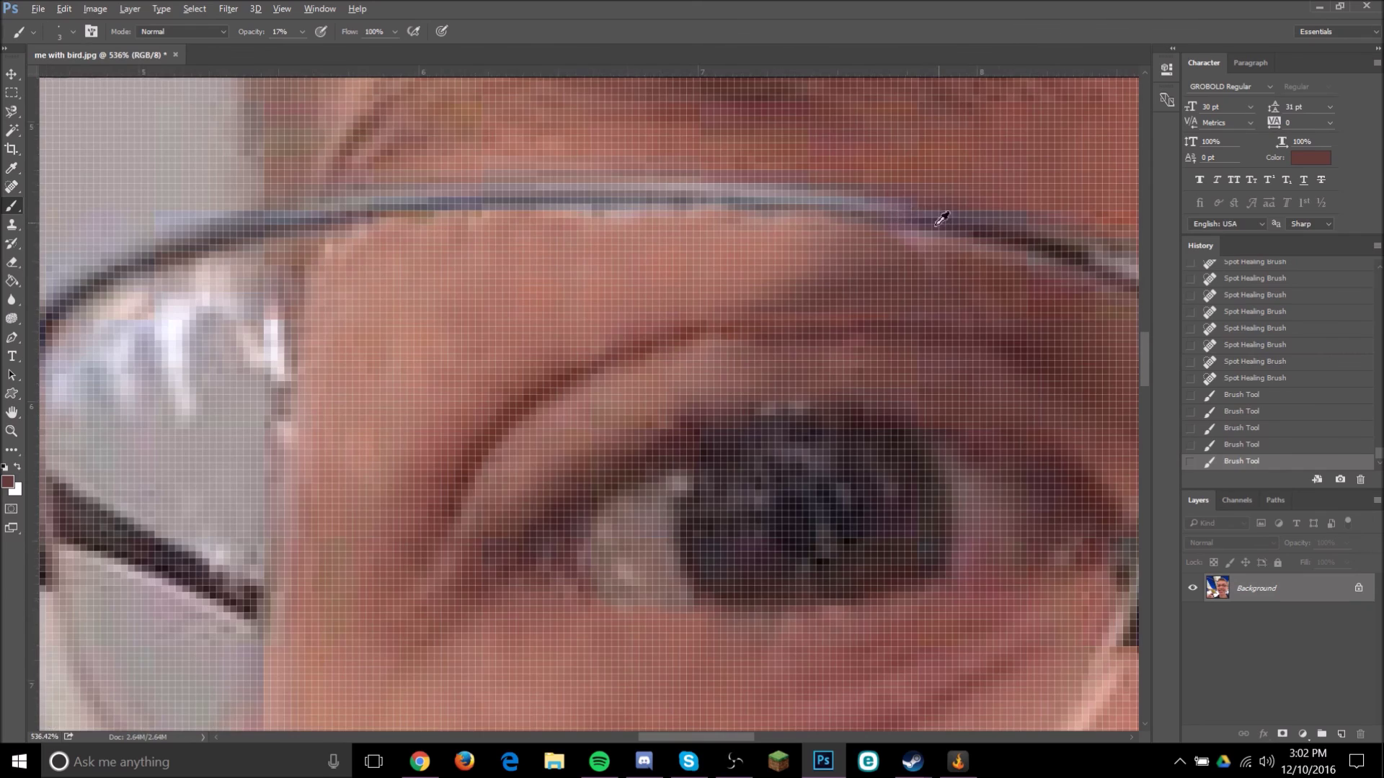
pyautogui.scroll(15, 653, 324)
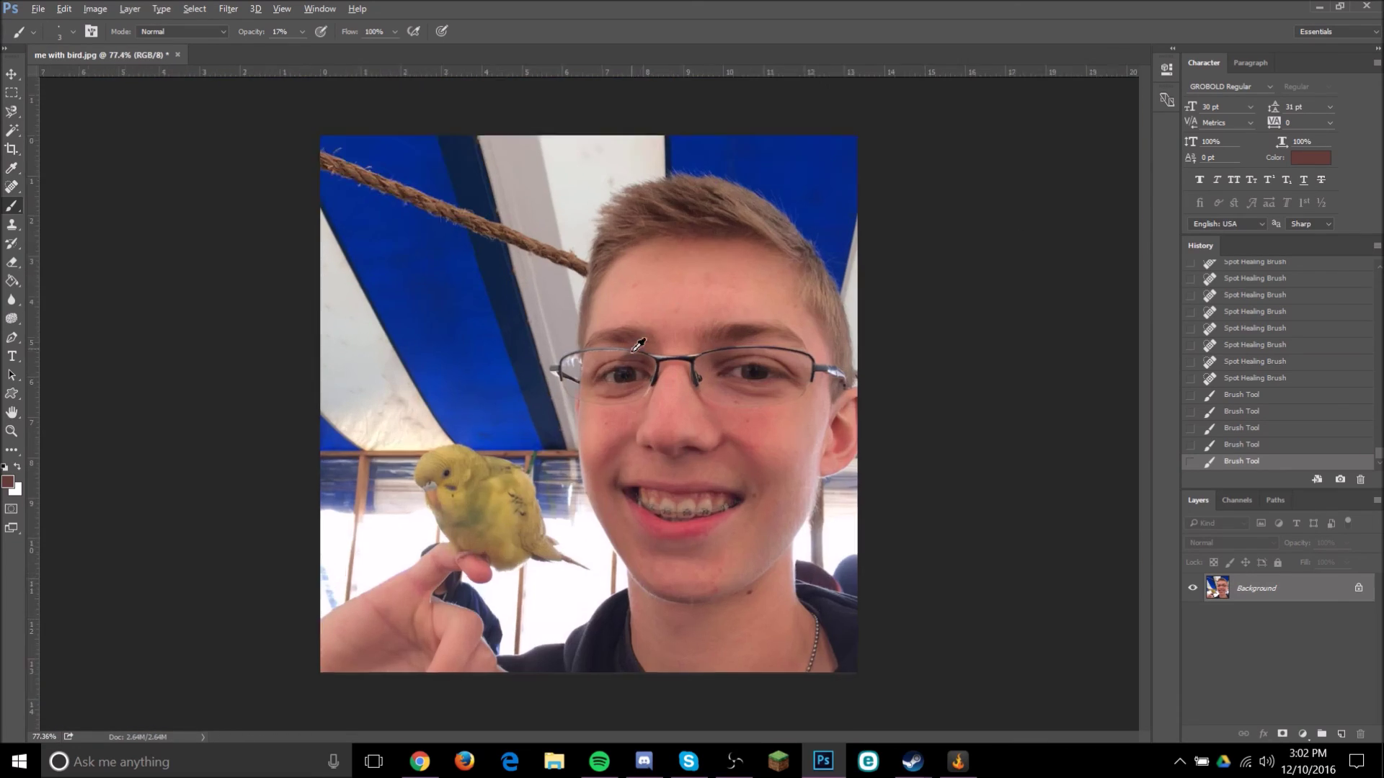
# Soften the light-to-dark edge between the rim and the crease with small low-opacity strokes of the dark lid tone.
pyautogui.scroll(5, 722, 396)
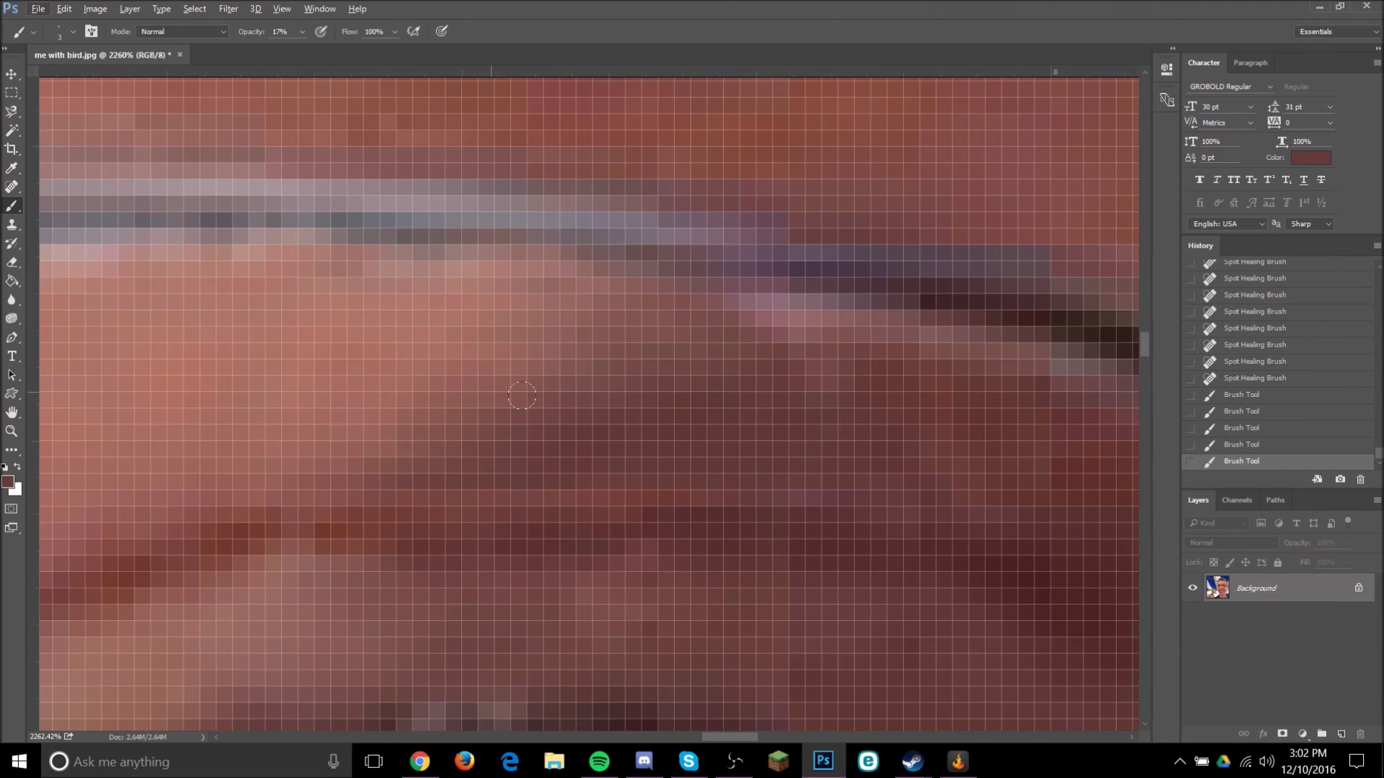
pyautogui.moveTo(292, 417)
pyautogui.mouseDown()
pyautogui.moveTo(324, 310)
pyautogui.moveTo(119, 287)
pyautogui.mouseUp()
pyautogui.scroll(-2, 461, 461)
pyautogui.hscroll(-3, 450, 425)
pyautogui.moveTo(549, 360); pyautogui.dragTo(641, 206)
pyautogui.click(720, 272)
pyautogui.click(732, 269)
pyautogui.click(754, 275)
pyautogui.click(690, 266)
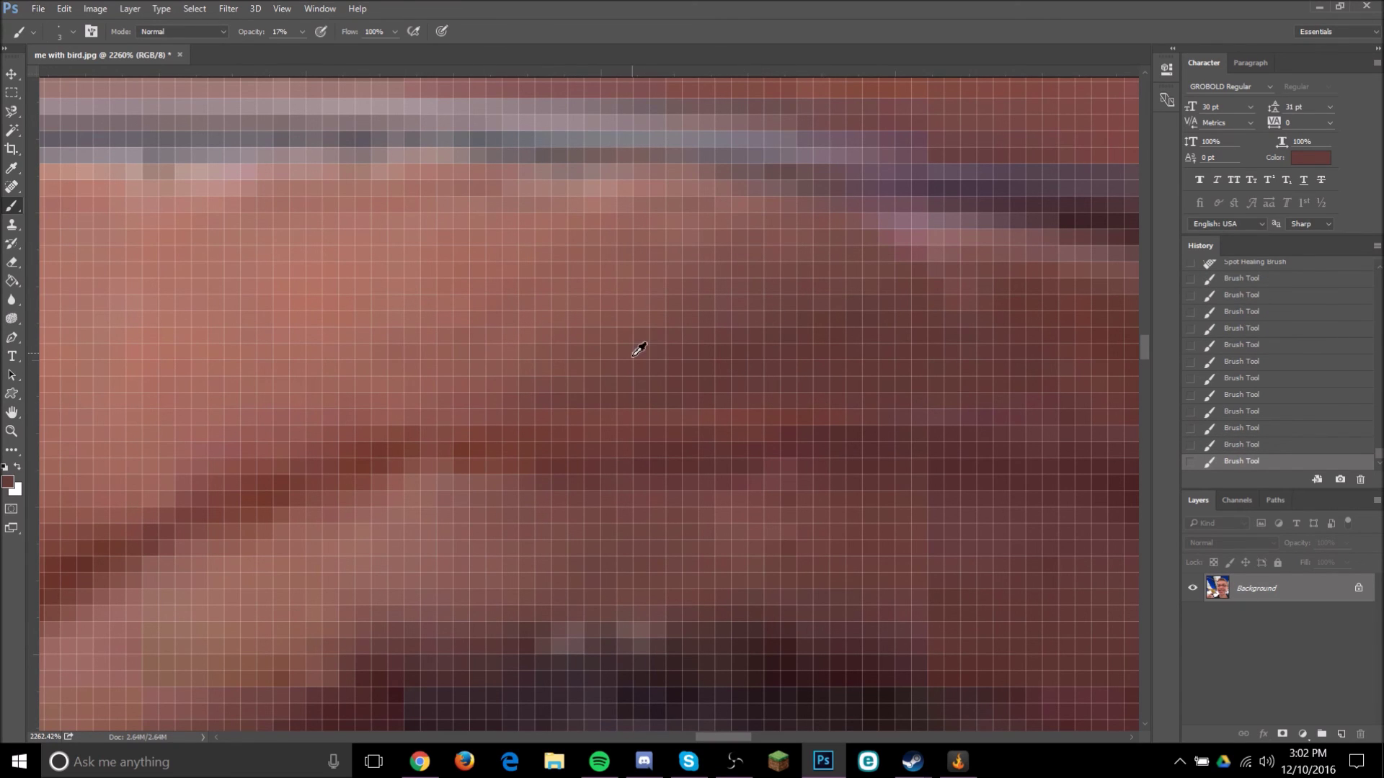
# Sample nearby mid-tone lid colours and dab them over the remaining uneven spots in the skin transition under the rim.
pyautogui.keyDown('alt'); pyautogui.click(594, 364); pyautogui.keyUp('alt')
pyautogui.click(604, 274)
pyautogui.keyDown('alt'); pyautogui.click(683, 343); pyautogui.keyUp('alt')
pyautogui.click(626, 297)
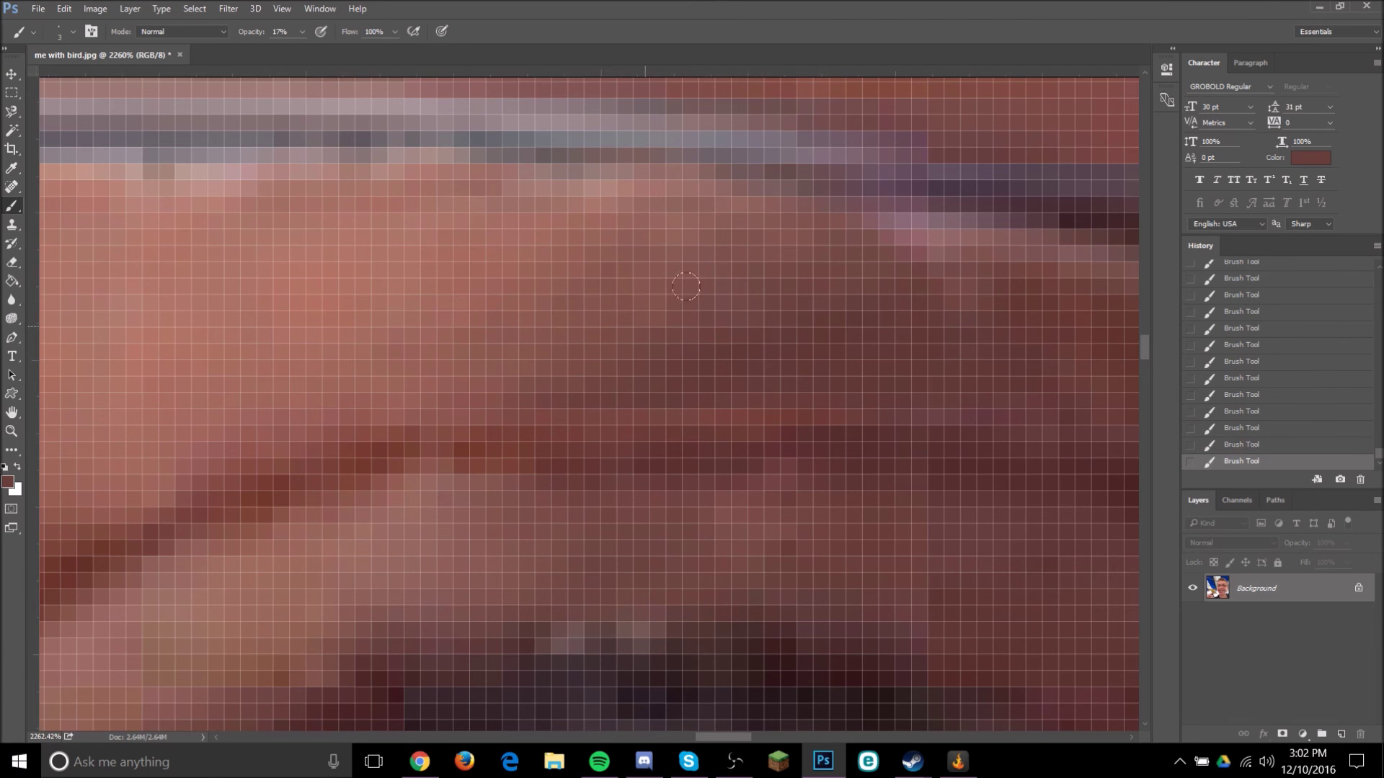
pyautogui.scroll(-10, 655, 250)
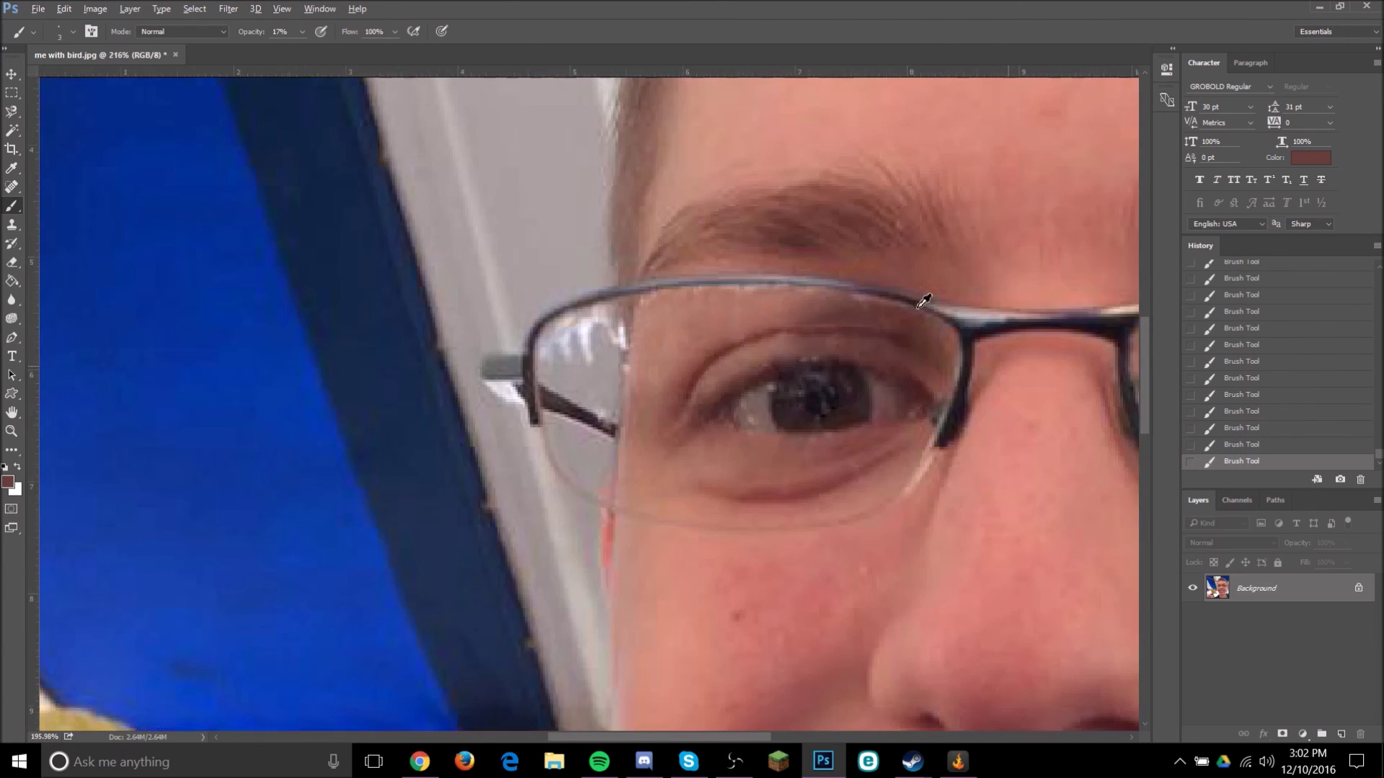
pyautogui.scroll(-2, 933, 295)
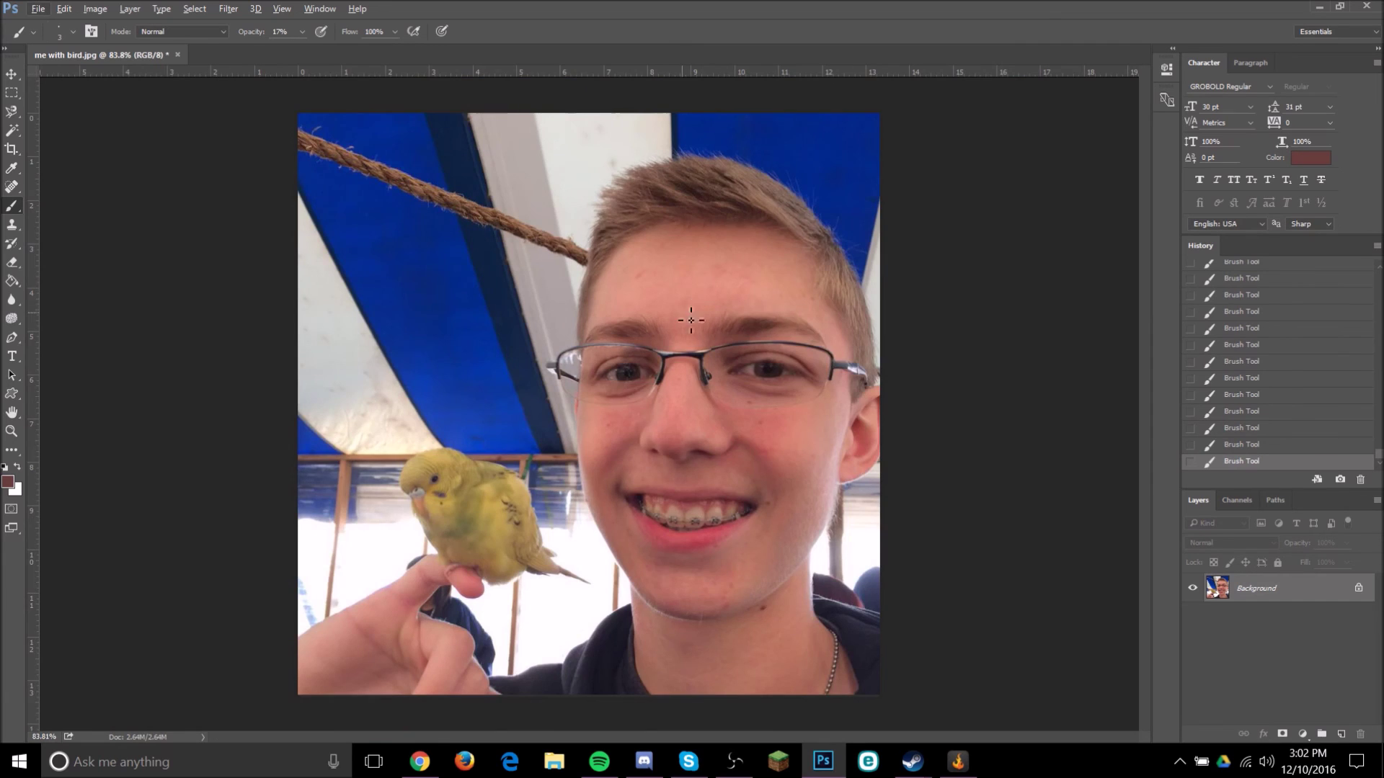
# Smooth the skin transition between the rim and the eyelid crease with repeated short Spot Healing Brush strokes.
pyautogui.scroll(10, 690, 319)
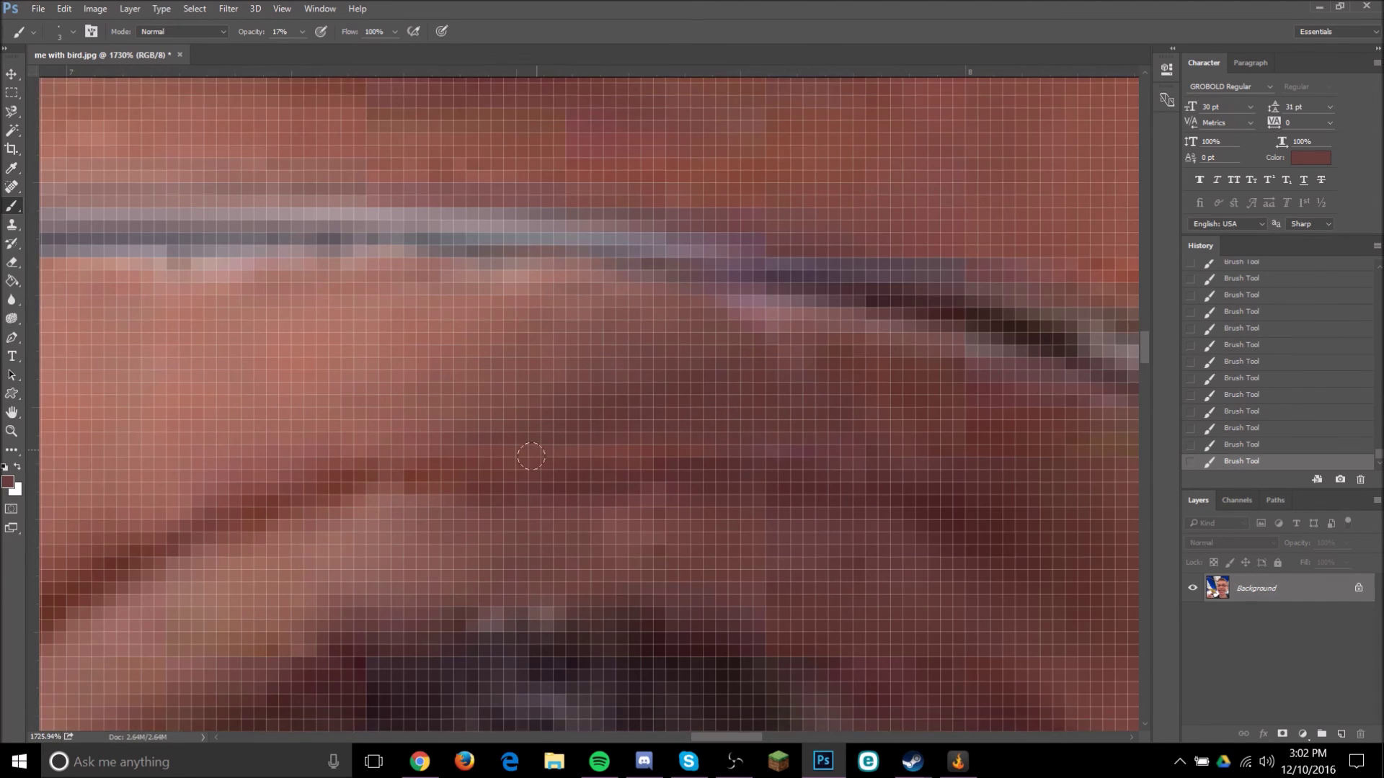
pyautogui.scroll(3, 531, 456)
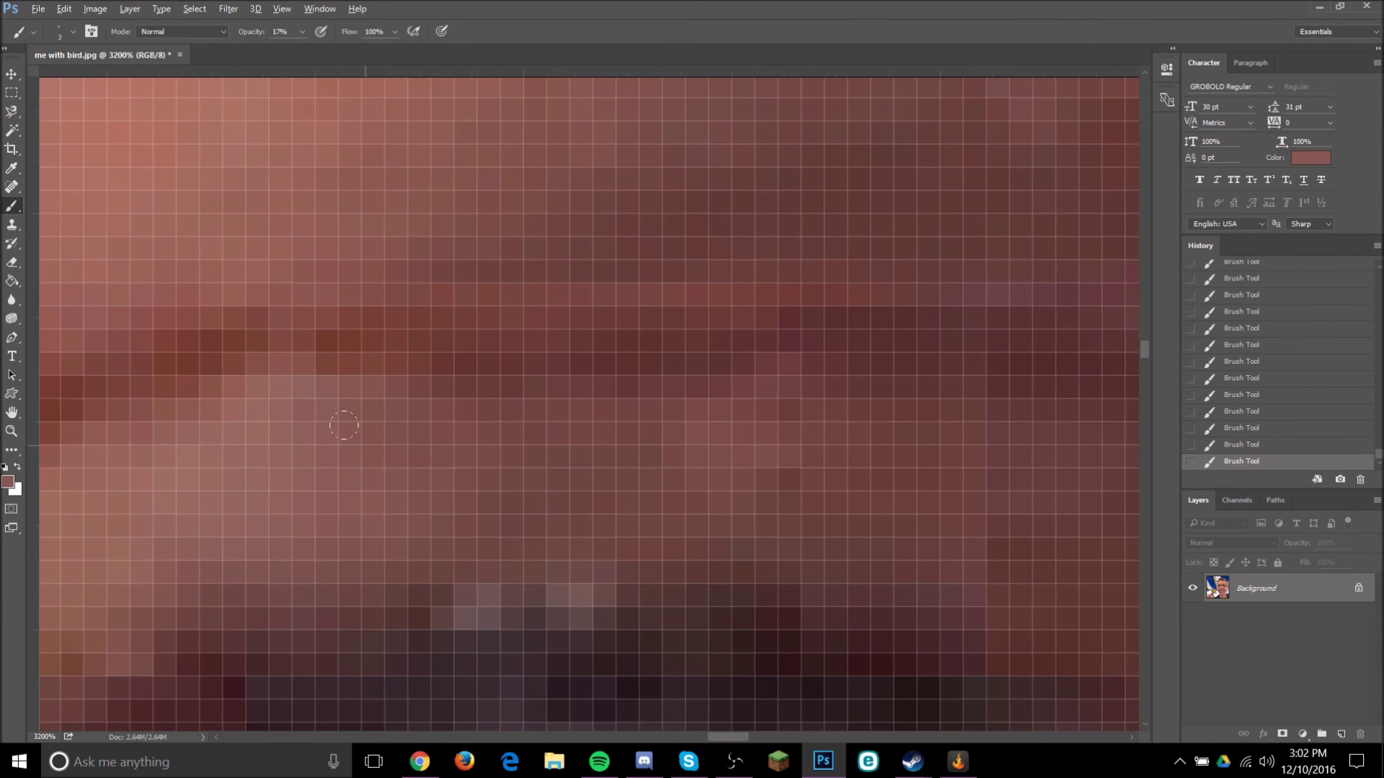
pyautogui.scroll(-2, 366, 422)
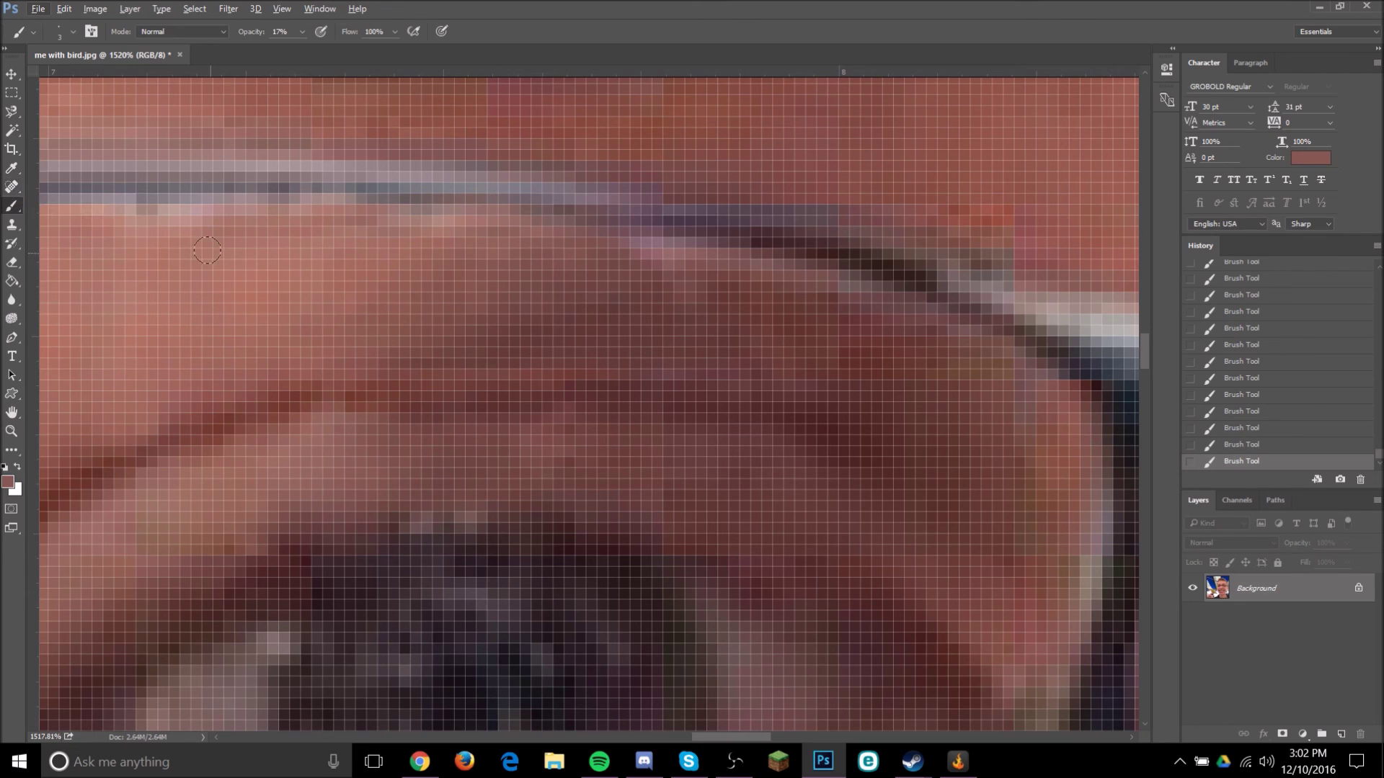
pyautogui.press('j')
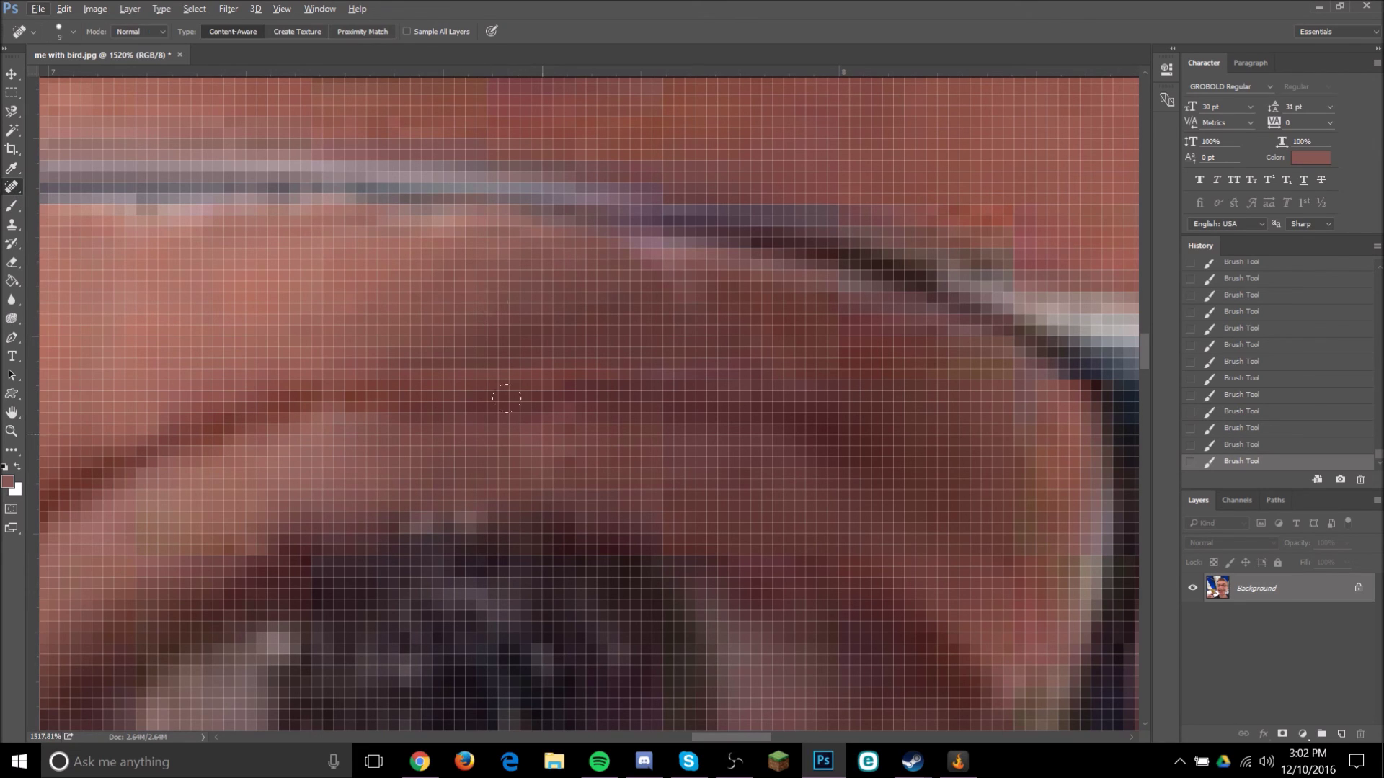
pyautogui.moveTo(448, 332); pyautogui.dragTo(417, 341)
pyautogui.moveTo(355, 335)
pyautogui.mouseDown()
pyautogui.moveTo(426, 343)
pyautogui.moveTo(500, 318)
pyautogui.mouseUp()
pyautogui.click(502, 320)
pyautogui.click(498, 306)
pyautogui.moveTo(447, 275); pyautogui.dragTo(532, 292)
pyautogui.moveTo(624, 281); pyautogui.dragTo(562, 279)
pyautogui.moveTo(576, 279); pyautogui.dragTo(479, 274)
pyautogui.moveTo(586, 297); pyautogui.dragTo(481, 295)
pyautogui.moveTo(586, 317)
pyautogui.mouseDown()
pyautogui.moveTo(469, 312)
pyautogui.moveTo(541, 311)
pyautogui.moveTo(493, 265)
pyautogui.mouseUp()
pyautogui.moveTo(651, 276); pyautogui.dragTo(504, 280)
pyautogui.moveTo(636, 309); pyautogui.dragTo(490, 296)
pyautogui.moveTo(530, 337)
pyautogui.mouseDown()
pyautogui.moveTo(401, 333)
pyautogui.moveTo(390, 344)
pyautogui.mouseUp()
# Heal the uneven lid skin between the crease and the upper edge of the iris with the Spot Healing Brush.
pyautogui.moveTo(624, 438)
pyautogui.mouseDown()
pyautogui.moveTo(413, 430)
pyautogui.moveTo(415, 451)
pyautogui.mouseUp()
pyautogui.moveTo(629, 456); pyautogui.dragTo(471, 459)
pyautogui.moveTo(571, 472); pyautogui.dragTo(375, 472)
pyautogui.moveTo(618, 473)
pyautogui.mouseDown()
pyautogui.moveTo(365, 467)
pyautogui.moveTo(457, 451)
pyautogui.mouseUp()
# Even out the upper lid under the rim with long overlapping Spot Healing Brush strokes reaching into the lighter outer skin.
pyautogui.moveTo(614, 300); pyautogui.dragTo(283, 308)
pyautogui.moveTo(565, 271); pyautogui.dragTo(250, 268)
pyautogui.moveTo(576, 270); pyautogui.dragTo(331, 260)
pyautogui.moveTo(612, 272)
pyautogui.mouseDown()
pyautogui.moveTo(433, 249)
pyautogui.moveTo(317, 278)
pyautogui.moveTo(477, 290)
pyautogui.moveTo(314, 298)
pyautogui.mouseUp()
pyautogui.moveTo(618, 300); pyautogui.dragTo(343, 312)
pyautogui.moveTo(545, 311); pyautogui.dragTo(254, 321)
pyautogui.moveTo(527, 340); pyautogui.dragTo(390, 354)
pyautogui.moveTo(641, 341); pyautogui.dragTo(331, 344)
pyautogui.moveTo(556, 319); pyautogui.dragTo(227, 310)
pyautogui.moveTo(625, 287); pyautogui.dragTo(340, 286)
pyautogui.moveTo(567, 258); pyautogui.dragTo(339, 260)
pyautogui.scroll(-3, 910, 425)
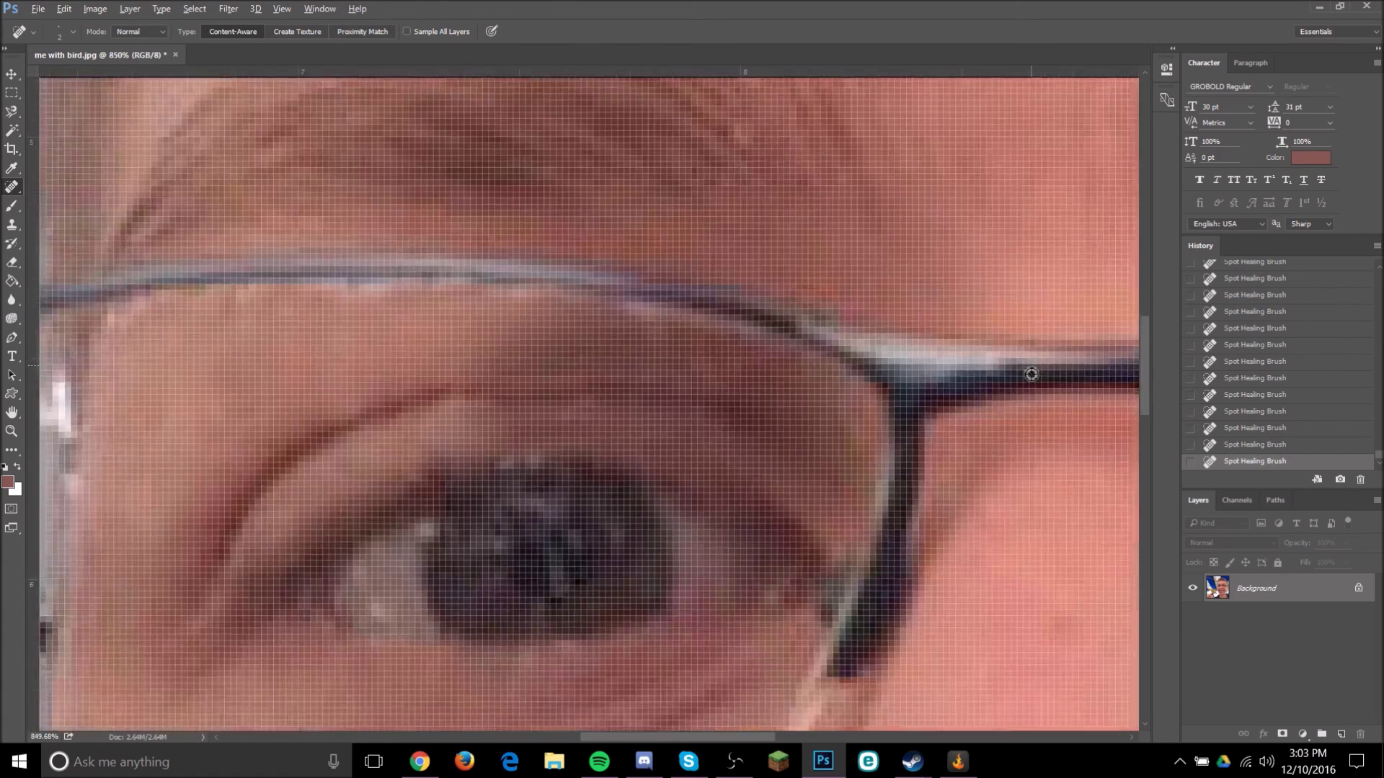
# Check the retouched eye and upper lid under the glasses rim, both in close-up and within the whole portrait.
pyautogui.scroll(-8, 1031, 374)
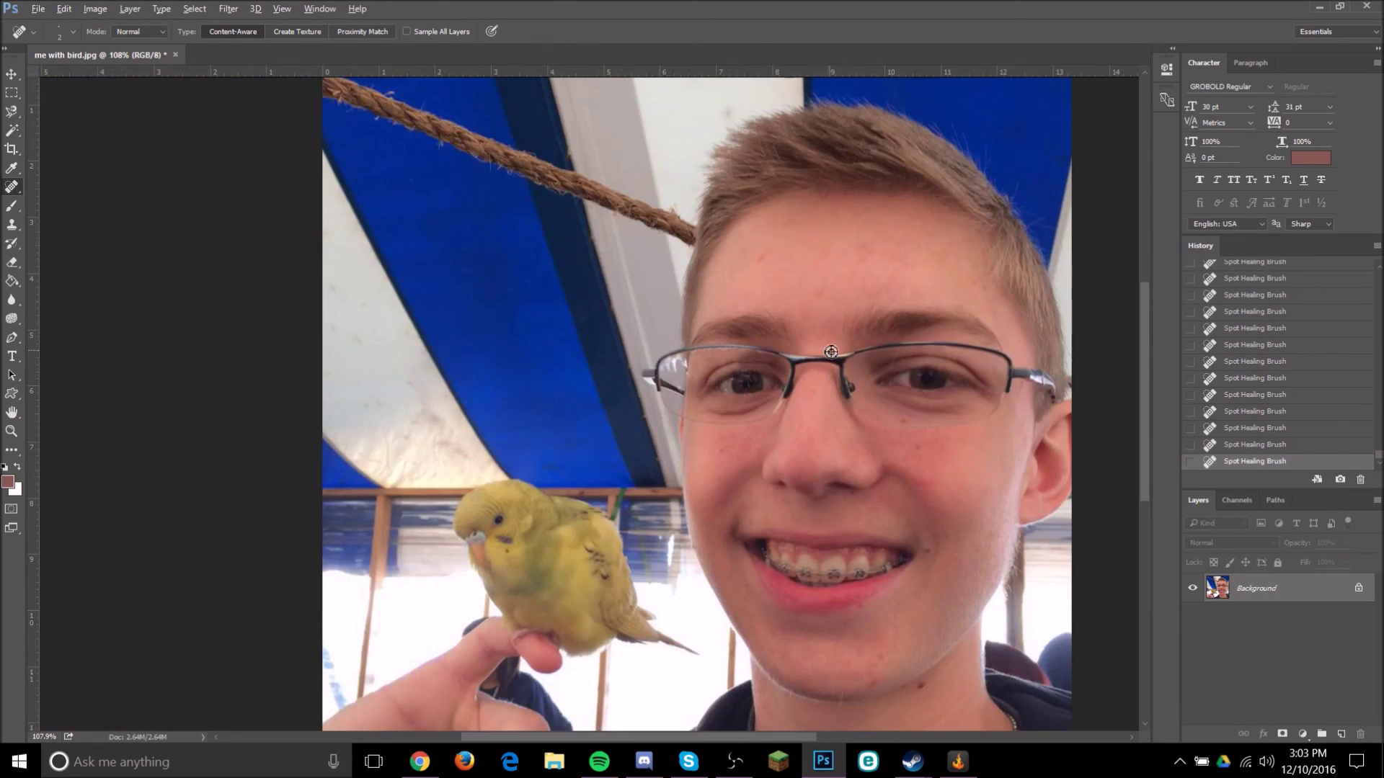
pyautogui.scroll(-2, 877, 361)
pyautogui.scroll(5, 877, 361)
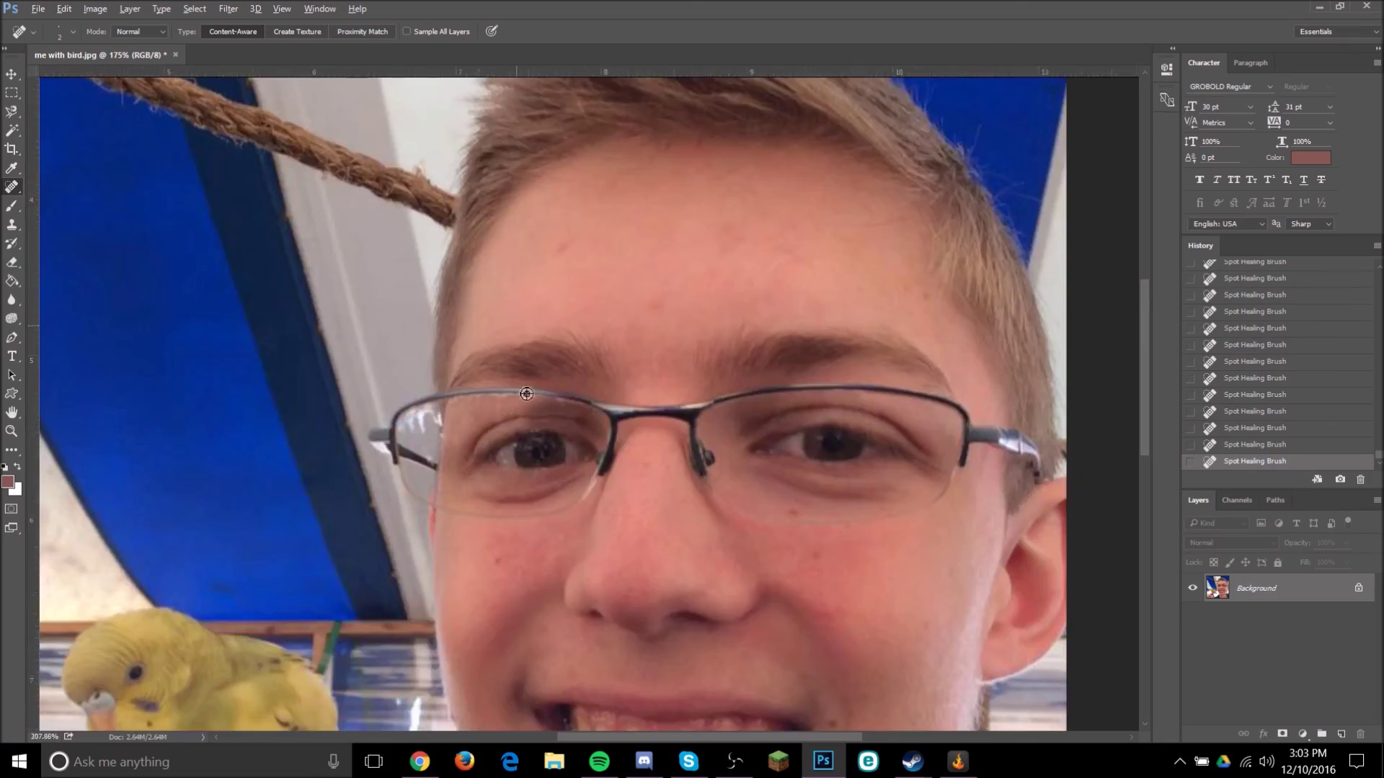
pyautogui.scroll(7, 526, 394)
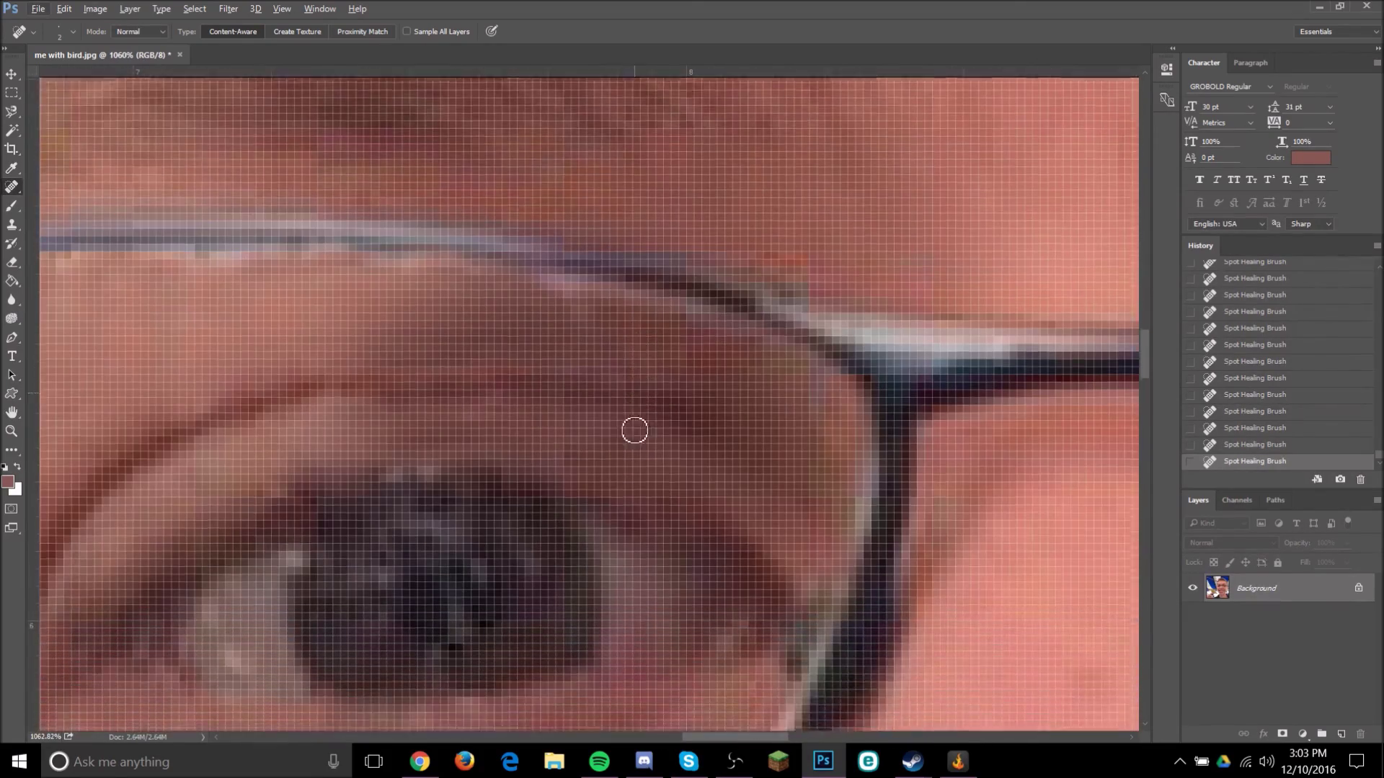
pyautogui.scroll(-5, 470, 361)
pyautogui.scroll(4, 386, 327)
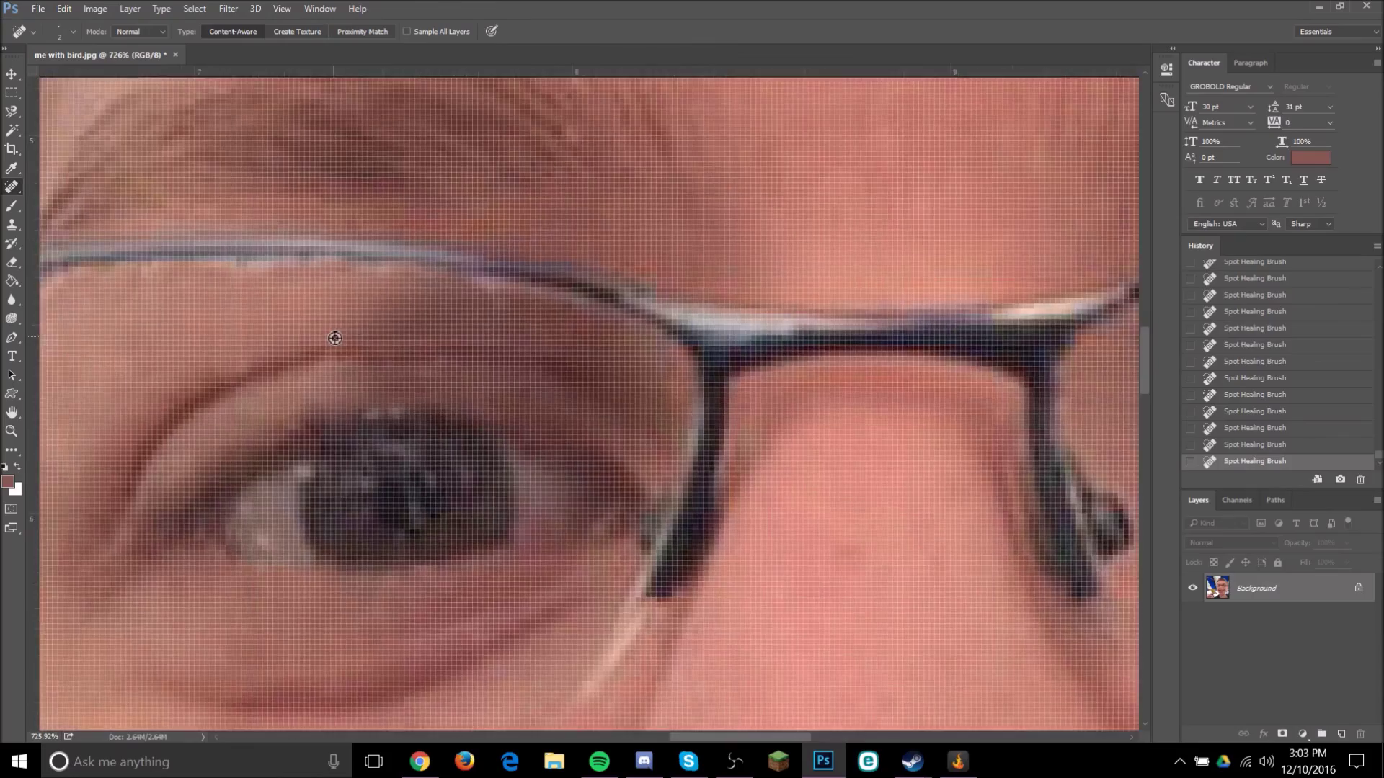
pyautogui.scroll(-10, 334, 338)
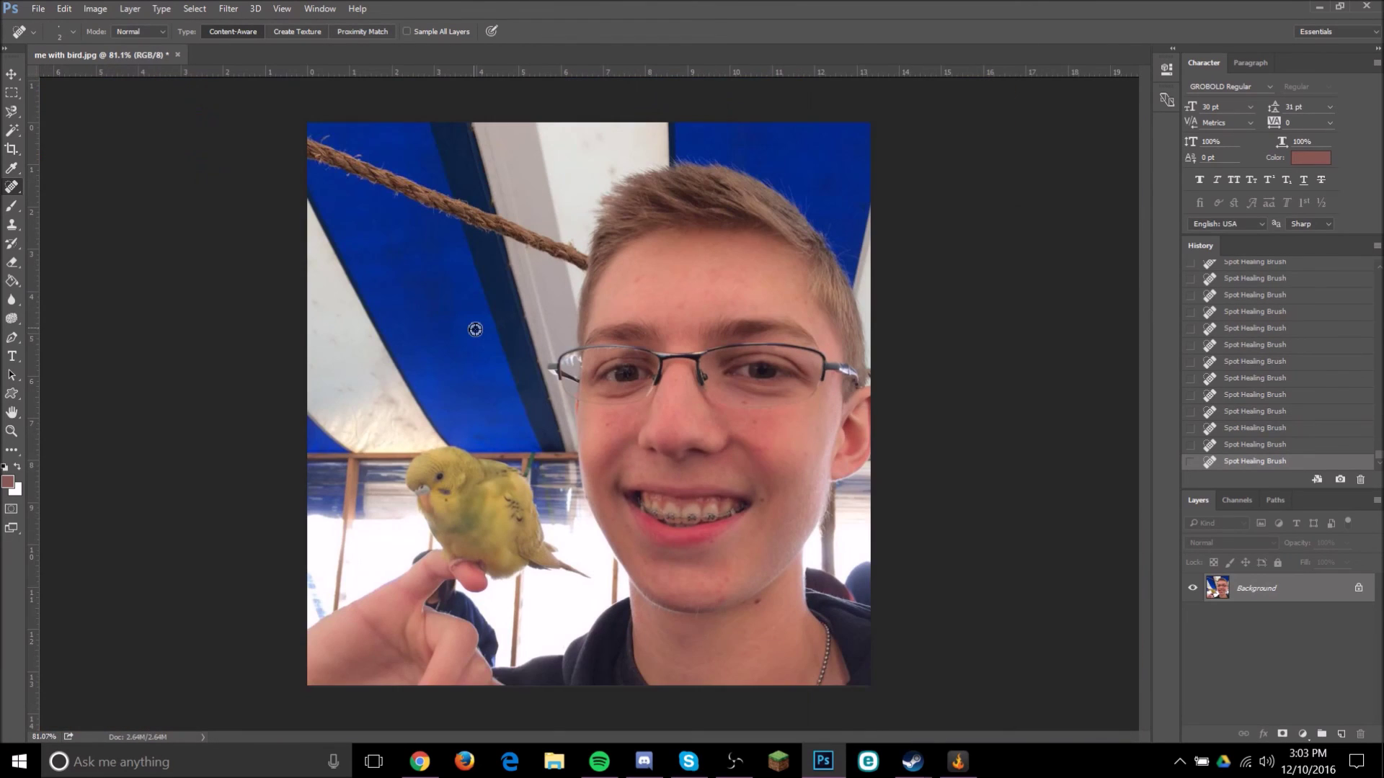
# Examine the outer corner of the same lens beside the temple arm up close and compare it with the full portrait.
pyautogui.scroll(1, 475, 329)
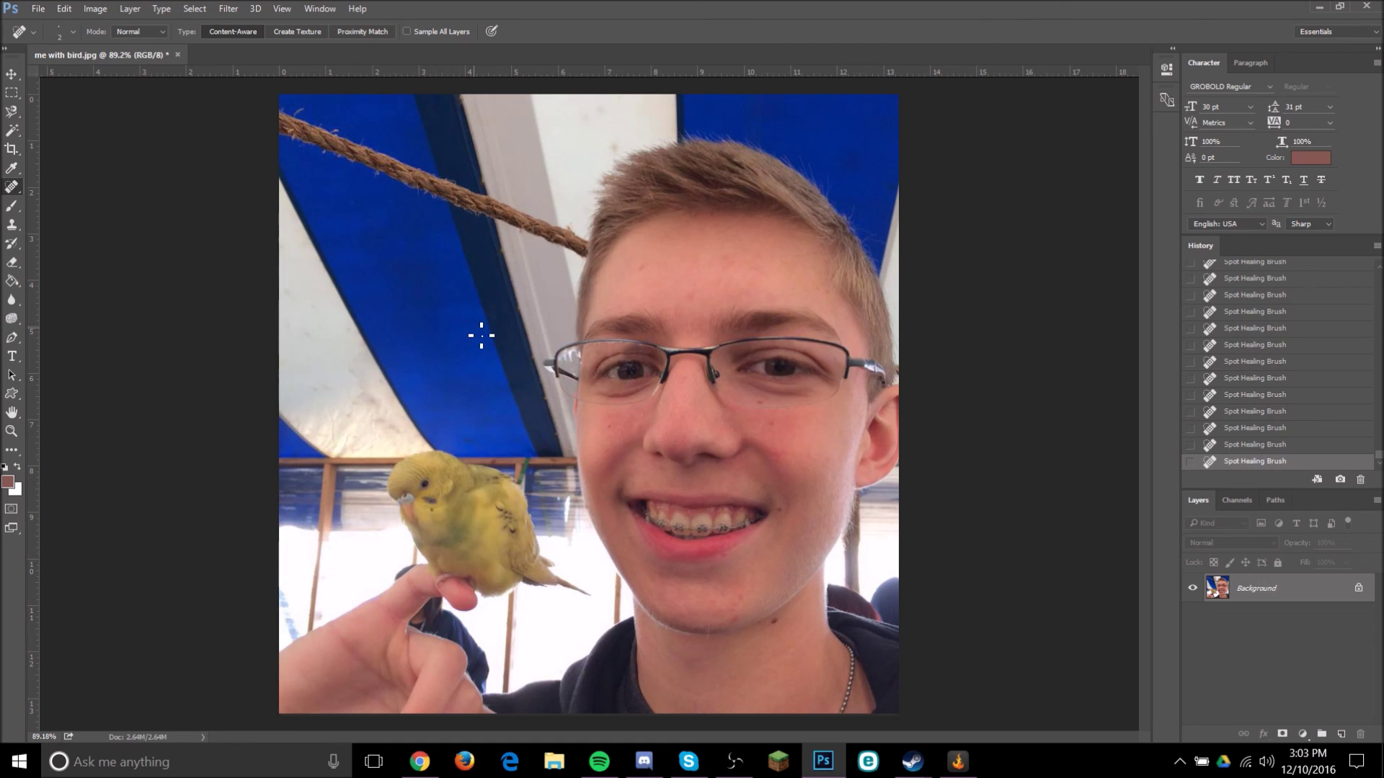
pyautogui.scroll(5, 693, 321)
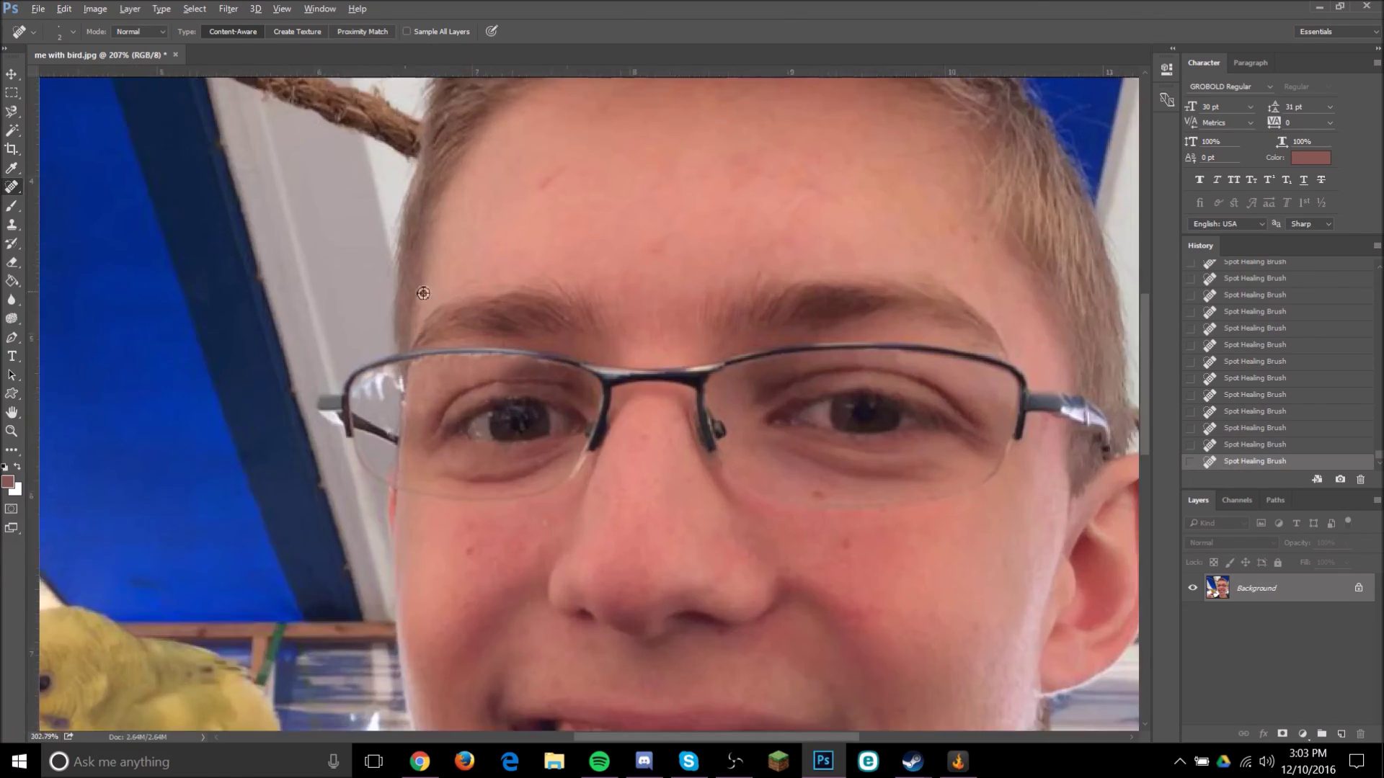
pyautogui.scroll(5, 425, 294)
pyautogui.scroll(7, 356, 516)
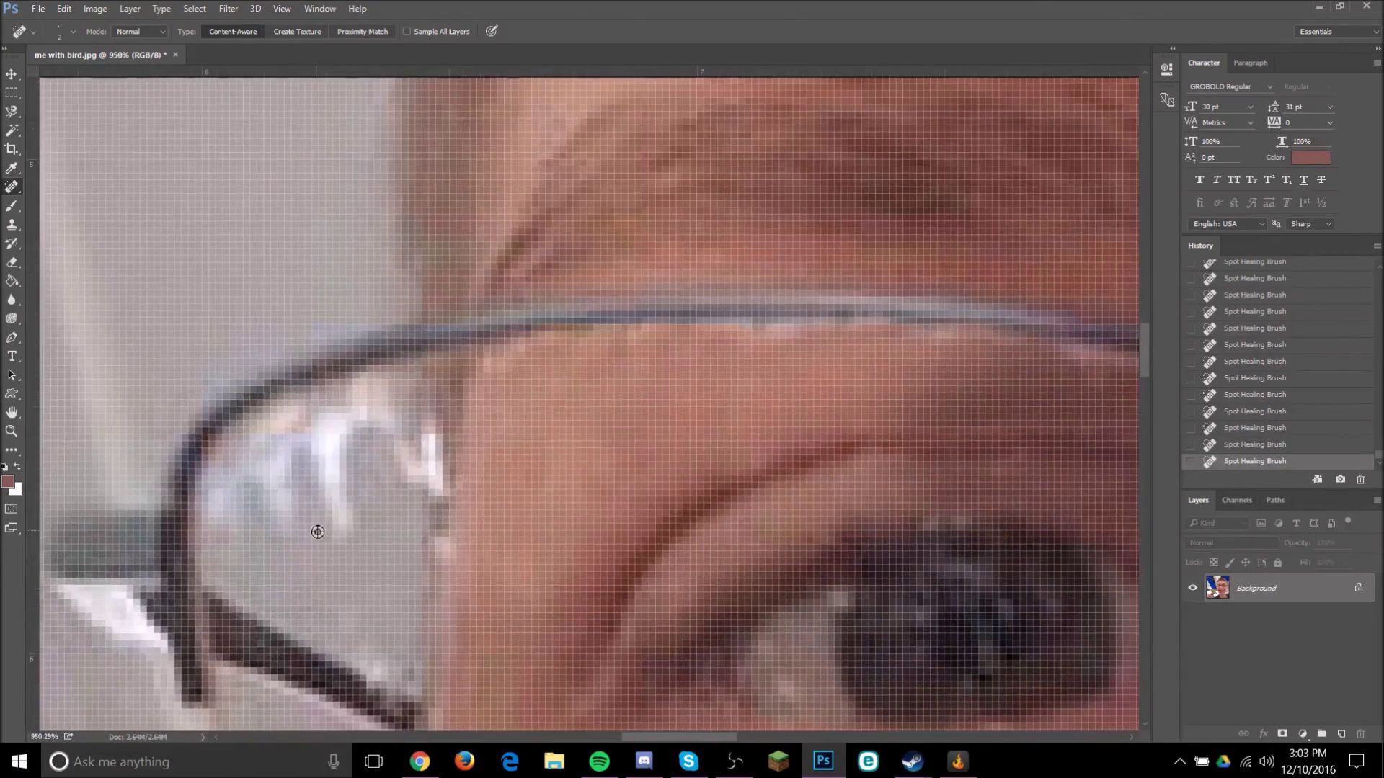
pyautogui.scroll(-5, 368, 542)
pyautogui.scroll(-8, 519, 516)
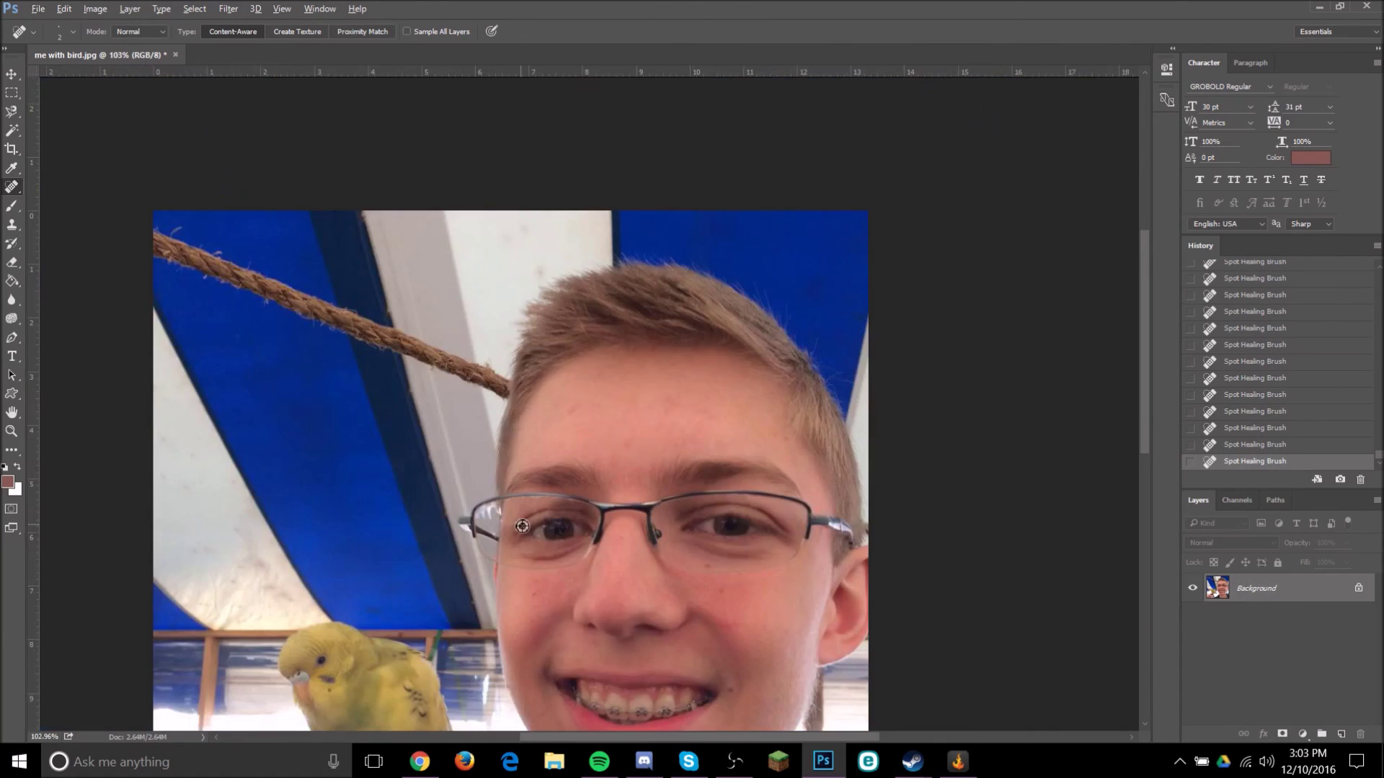
pyautogui.scroll(1, 518, 534)
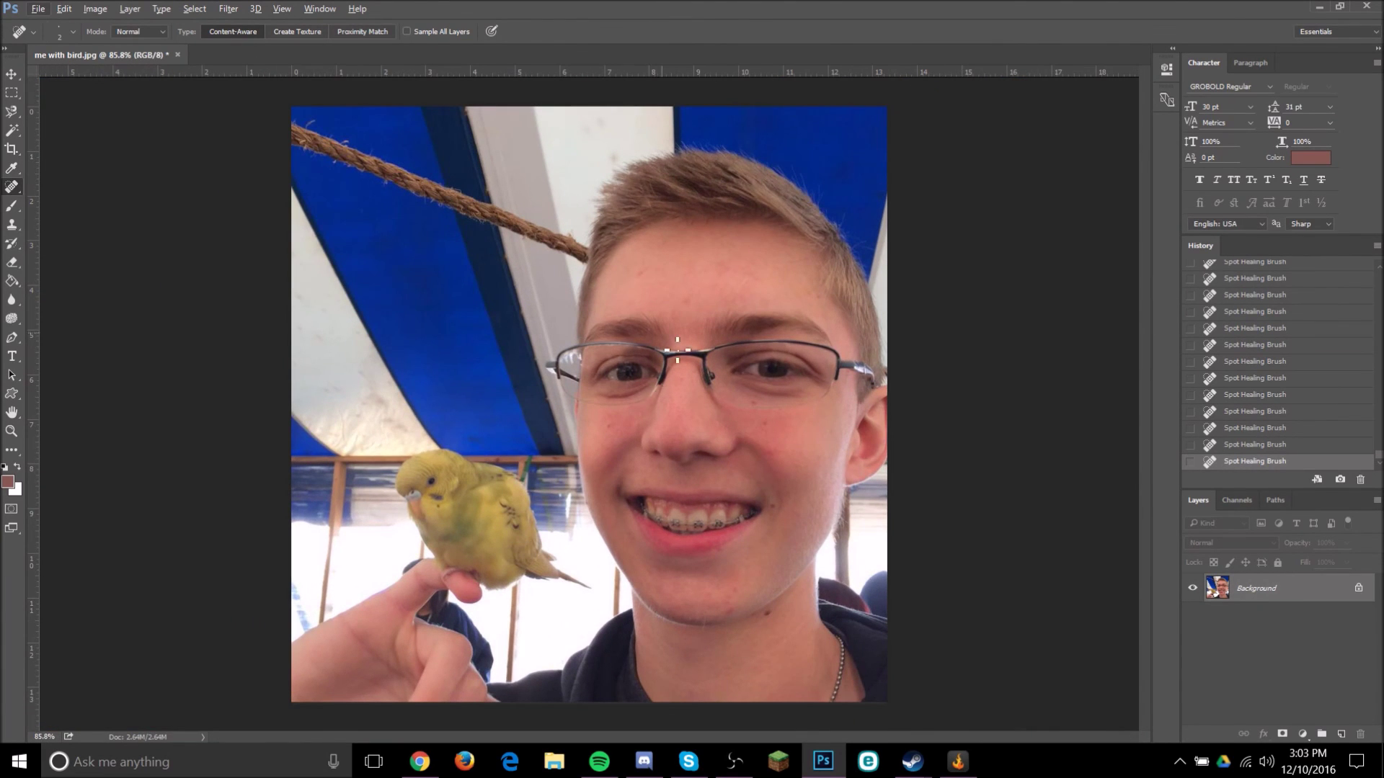